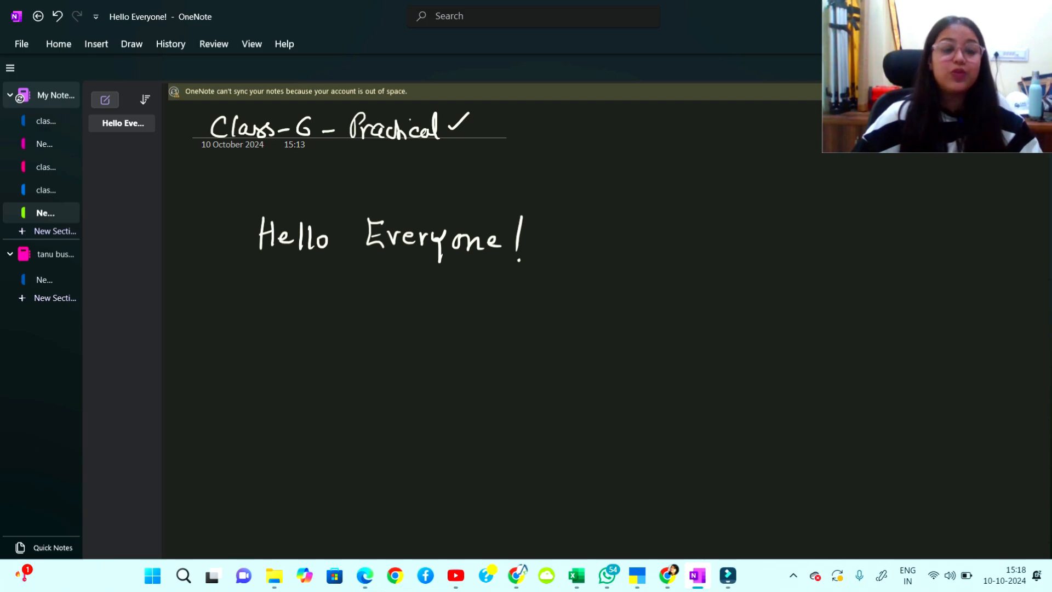
Handwrite 'Class-6th →' followed by the numbers 50, 60 in a box.
{"action": "left_click_drag", "start_coordinate": [224, 305], "coordinate": [229, 328]}
{"action": "left_click_drag", "start_coordinate": [239, 312], "coordinate": [244, 322]}
{"action": "mouse_move", "coordinate": [248, 311]}
{"action": "left_mouse_down"}
{"action": "mouse_move", "coordinate": [243, 324]}
{"action": "mouse_move", "coordinate": [252, 323]}
{"action": "left_mouse_up"}
{"action": "mouse_move", "coordinate": [266, 306]}
{"action": "left_mouse_down"}
{"action": "mouse_move", "coordinate": [265, 324]}
{"action": "mouse_move", "coordinate": [306, 311]}
{"action": "mouse_move", "coordinate": [320, 290]}
{"action": "left_mouse_up"}
{"action": "mouse_move", "coordinate": [323, 282]}
{"action": "left_mouse_down"}
{"action": "mouse_move", "coordinate": [327, 300]}
{"action": "mouse_move", "coordinate": [368, 312]}
{"action": "left_mouse_up"}
{"action": "mouse_move", "coordinate": [360, 304]}
{"action": "left_mouse_down"}
{"action": "mouse_move", "coordinate": [370, 309]}
{"action": "mouse_move", "coordinate": [363, 322]}
{"action": "left_mouse_up"}
{"action": "mouse_move", "coordinate": [427, 305]}
{"action": "left_mouse_down"}
{"action": "mouse_move", "coordinate": [412, 321]}
{"action": "mouse_move", "coordinate": [439, 307]}
{"action": "mouse_move", "coordinate": [451, 328]}
{"action": "left_mouse_up"}
{"action": "mouse_move", "coordinate": [476, 305]}
{"action": "left_mouse_down"}
{"action": "mouse_move", "coordinate": [474, 317]}
{"action": "mouse_move", "coordinate": [485, 316]}
{"action": "left_mouse_up"}
{"action": "mouse_move", "coordinate": [408, 336]}
{"action": "left_mouse_down"}
{"action": "mouse_move", "coordinate": [518, 296]}
{"action": "mouse_move", "coordinate": [389, 335]}
{"action": "mouse_move", "coordinate": [436, 338]}
{"action": "left_mouse_up"}
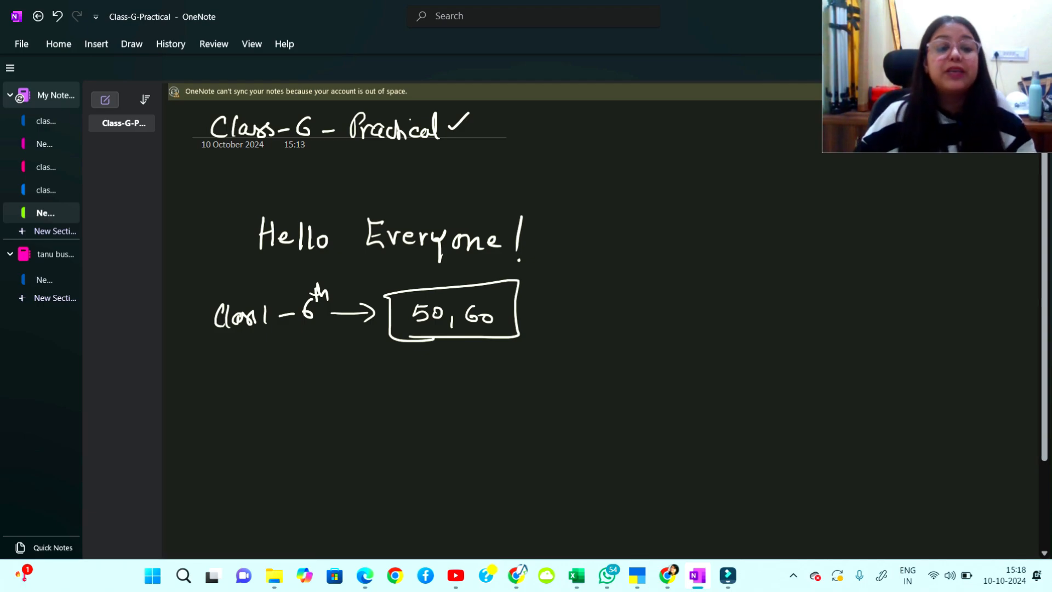
Add an arrow and the word 'Duration' beside the boxed numbers.
{"action": "left_click_drag", "start_coordinate": [526, 313], "coordinate": [547, 313]}
{"action": "mouse_move", "coordinate": [539, 306]}
{"action": "left_mouse_down"}
{"action": "mouse_move", "coordinate": [540, 320]}
{"action": "mouse_move", "coordinate": [569, 323]}
{"action": "left_mouse_up"}
{"action": "left_click_drag", "start_coordinate": [585, 310], "coordinate": [628, 325]}
{"action": "left_click_drag", "start_coordinate": [630, 326], "coordinate": [664, 323]}
{"action": "left_click_drag", "start_coordinate": [664, 329], "coordinate": [681, 331]}
{"action": "mouse_move", "coordinate": [575, 332]}
{"action": "left_mouse_down"}
{"action": "mouse_move", "coordinate": [700, 336]}
{"action": "mouse_move", "coordinate": [588, 277]}
{"action": "mouse_move", "coordinate": [599, 332]}
{"action": "left_mouse_up"}
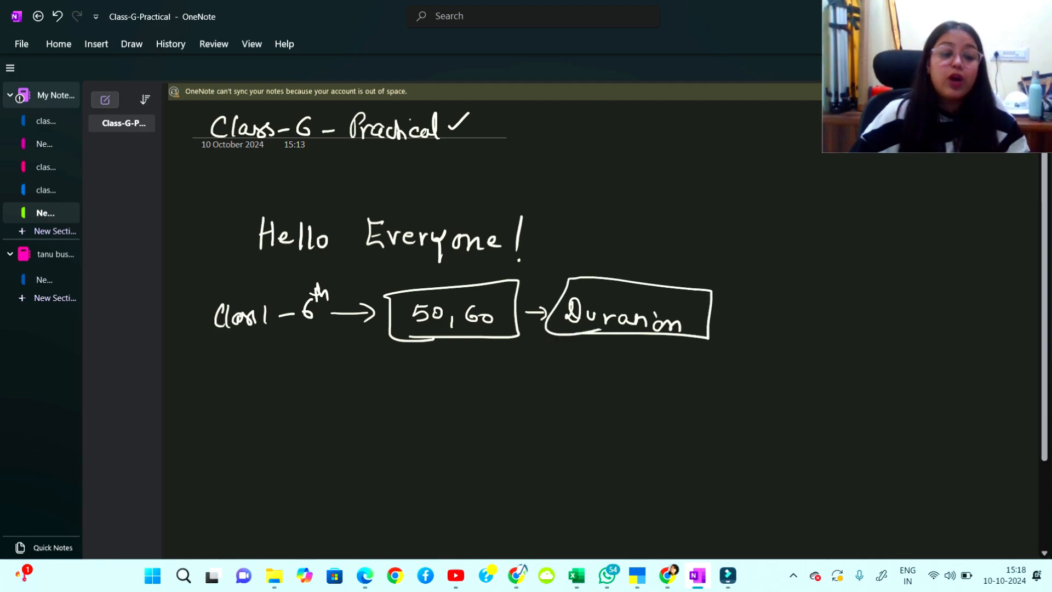
Write 'freely available' below the Class-6th row.
{"action": "mouse_move", "coordinate": [284, 374]}
{"action": "left_mouse_down"}
{"action": "mouse_move", "coordinate": [277, 431]}
{"action": "mouse_move", "coordinate": [288, 395]}
{"action": "left_mouse_up"}
{"action": "mouse_move", "coordinate": [289, 407]}
{"action": "left_mouse_down"}
{"action": "mouse_move", "coordinate": [299, 394]}
{"action": "mouse_move", "coordinate": [330, 403]}
{"action": "mouse_move", "coordinate": [336, 371]}
{"action": "mouse_move", "coordinate": [332, 409]}
{"action": "left_mouse_up"}
{"action": "mouse_move", "coordinate": [339, 389]}
{"action": "left_mouse_down"}
{"action": "mouse_move", "coordinate": [353, 390]}
{"action": "mouse_move", "coordinate": [346, 422]}
{"action": "left_mouse_up"}
{"action": "mouse_move", "coordinate": [403, 389]}
{"action": "left_mouse_down"}
{"action": "mouse_move", "coordinate": [396, 399]}
{"action": "mouse_move", "coordinate": [405, 403]}
{"action": "left_mouse_up"}
{"action": "mouse_move", "coordinate": [407, 396]}
{"action": "left_mouse_down"}
{"action": "mouse_move", "coordinate": [436, 389]}
{"action": "mouse_move", "coordinate": [484, 407]}
{"action": "left_mouse_up"}
{"action": "left_click_drag", "start_coordinate": [492, 396], "coordinate": [512, 394]}
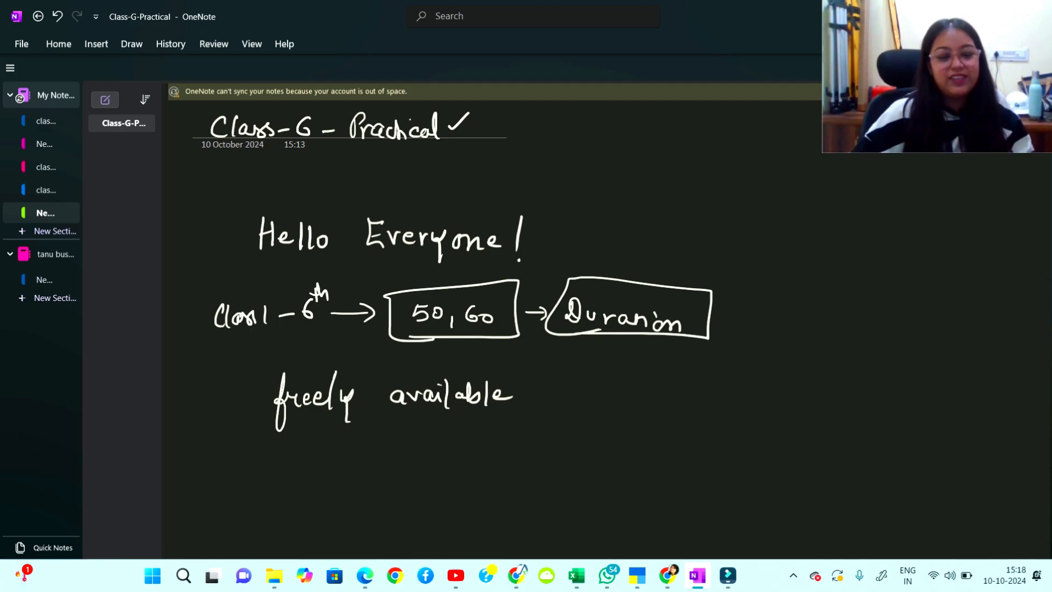
{"action": "mouse_move", "coordinate": [517, 363]}
{"action": "left_mouse_down"}
{"action": "mouse_move", "coordinate": [514, 412]}
{"action": "mouse_move", "coordinate": [552, 394]}
{"action": "left_mouse_up"}
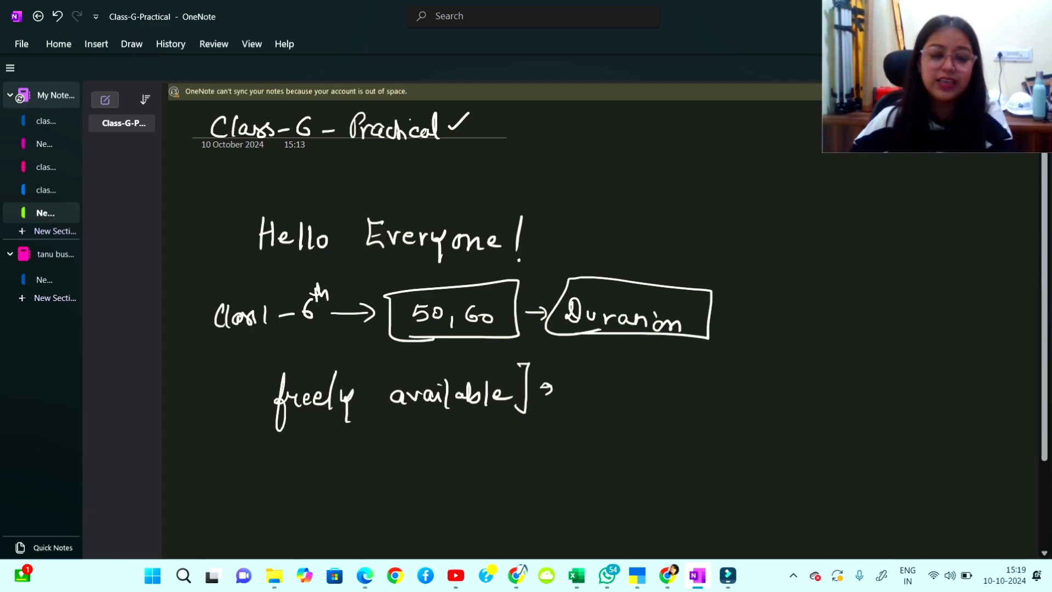
Write 'Yes, NO' above the notes and circle both words.
{"action": "mouse_move", "coordinate": [567, 166]}
{"action": "left_mouse_down"}
{"action": "mouse_move", "coordinate": [573, 202]}
{"action": "mouse_move", "coordinate": [597, 189]}
{"action": "left_mouse_up"}
{"action": "mouse_move", "coordinate": [616, 183]}
{"action": "left_mouse_down"}
{"action": "mouse_move", "coordinate": [616, 193]}
{"action": "mouse_move", "coordinate": [660, 167]}
{"action": "left_mouse_up"}
{"action": "left_click_drag", "start_coordinate": [618, 159], "coordinate": [675, 155]}
{"action": "left_click_drag", "start_coordinate": [660, 204], "coordinate": [711, 171]}
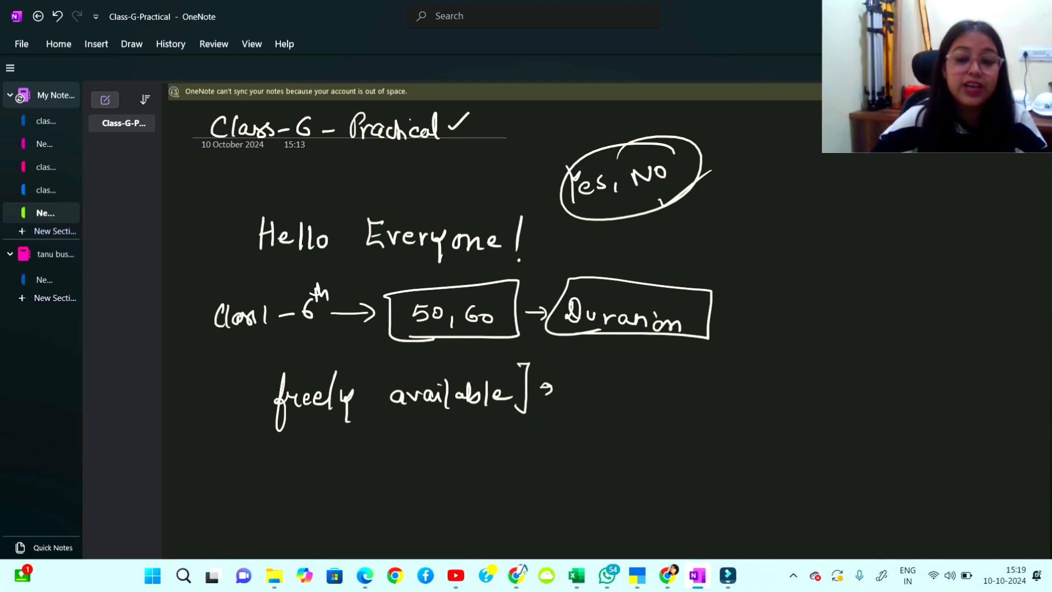
Handwrite an arrow and a first try at 'Relatability', then strike out the misspelling.
{"action": "left_click_drag", "start_coordinate": [688, 233], "coordinate": [712, 236]}
{"action": "mouse_move", "coordinate": [732, 221]}
{"action": "left_mouse_down"}
{"action": "mouse_move", "coordinate": [732, 241]}
{"action": "mouse_move", "coordinate": [755, 241]}
{"action": "left_mouse_up"}
{"action": "left_click_drag", "start_coordinate": [763, 218], "coordinate": [765, 242]}
{"action": "left_click_drag", "start_coordinate": [782, 231], "coordinate": [799, 240]}
{"action": "left_click_drag", "start_coordinate": [801, 229], "coordinate": [815, 236]}
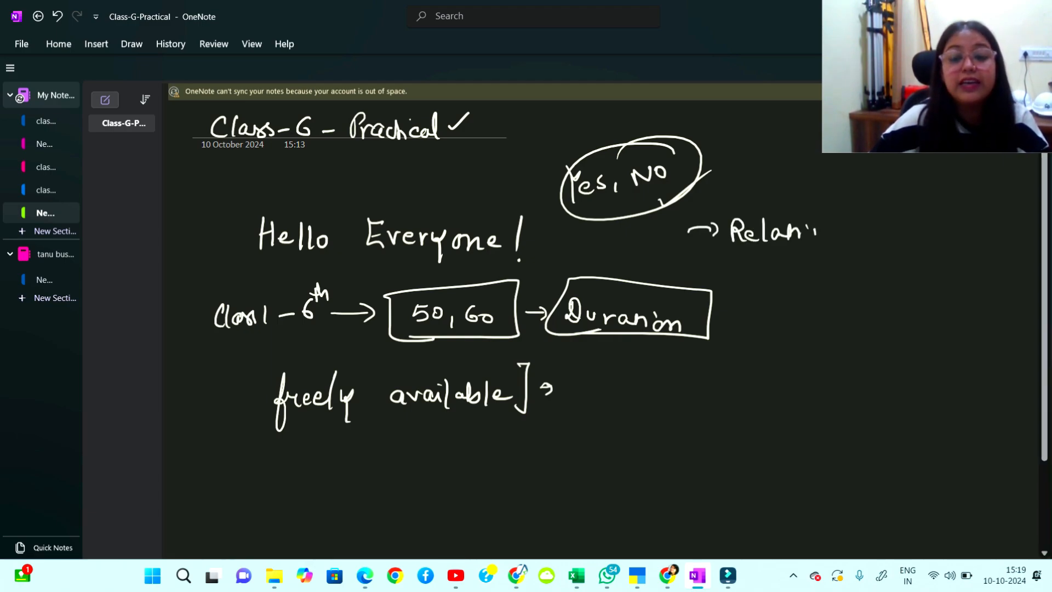
{"action": "left_click_drag", "start_coordinate": [733, 236], "coordinate": [810, 231]}
{"action": "mouse_move", "coordinate": [730, 241]}
{"action": "left_mouse_down"}
{"action": "mouse_move", "coordinate": [790, 239]}
{"action": "mouse_move", "coordinate": [754, 283]}
{"action": "left_mouse_up"}
{"action": "mouse_move", "coordinate": [754, 252]}
{"action": "left_mouse_down"}
{"action": "mouse_move", "coordinate": [769, 277]}
{"action": "mouse_move", "coordinate": [800, 277]}
{"action": "left_mouse_up"}
Rewrite 'Relatability' inside a box, then add a new blank page to the section.
{"action": "mouse_move", "coordinate": [805, 259]}
{"action": "left_mouse_down"}
{"action": "mouse_move", "coordinate": [810, 274]}
{"action": "mouse_move", "coordinate": [821, 271]}
{"action": "left_mouse_up"}
{"action": "left_click_drag", "start_coordinate": [813, 264], "coordinate": [835, 276]}
{"action": "mouse_move", "coordinate": [830, 267]}
{"action": "left_mouse_down"}
{"action": "mouse_move", "coordinate": [842, 275]}
{"action": "mouse_move", "coordinate": [853, 262]}
{"action": "left_mouse_up"}
{"action": "mouse_move", "coordinate": [859, 244]}
{"action": "left_mouse_down"}
{"action": "mouse_move", "coordinate": [861, 274]}
{"action": "mouse_move", "coordinate": [886, 283]}
{"action": "mouse_move", "coordinate": [735, 297]}
{"action": "left_mouse_up"}
{"action": "mouse_move", "coordinate": [735, 297]}
{"action": "left_mouse_down"}
{"action": "mouse_move", "coordinate": [751, 253]}
{"action": "mouse_move", "coordinate": [907, 225]}
{"action": "left_mouse_up"}
{"action": "left_click_drag", "start_coordinate": [906, 225], "coordinate": [887, 288]}
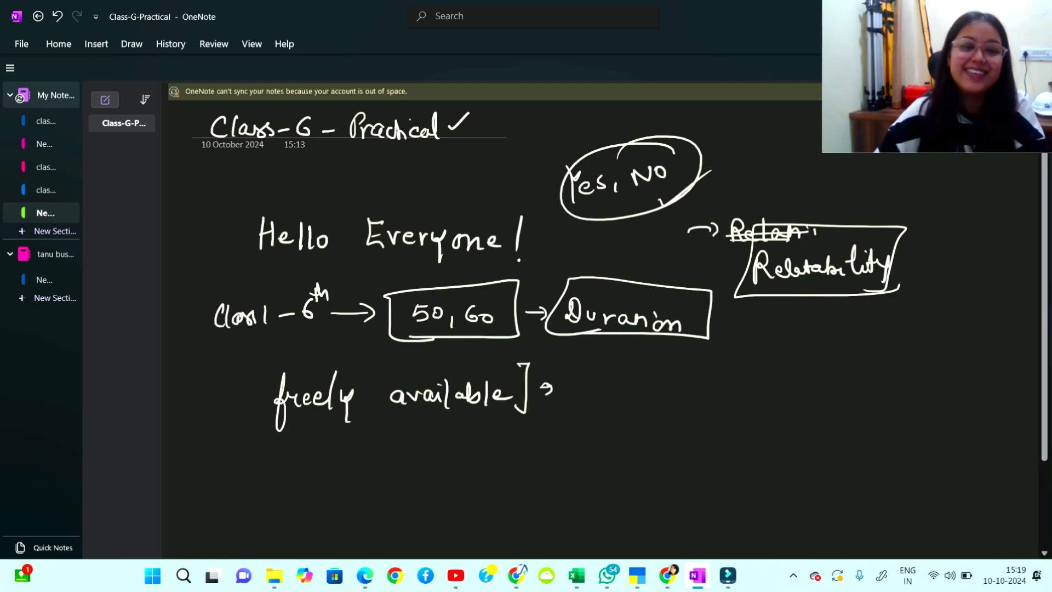
{"action": "left_click", "coordinate": [730, 309]}
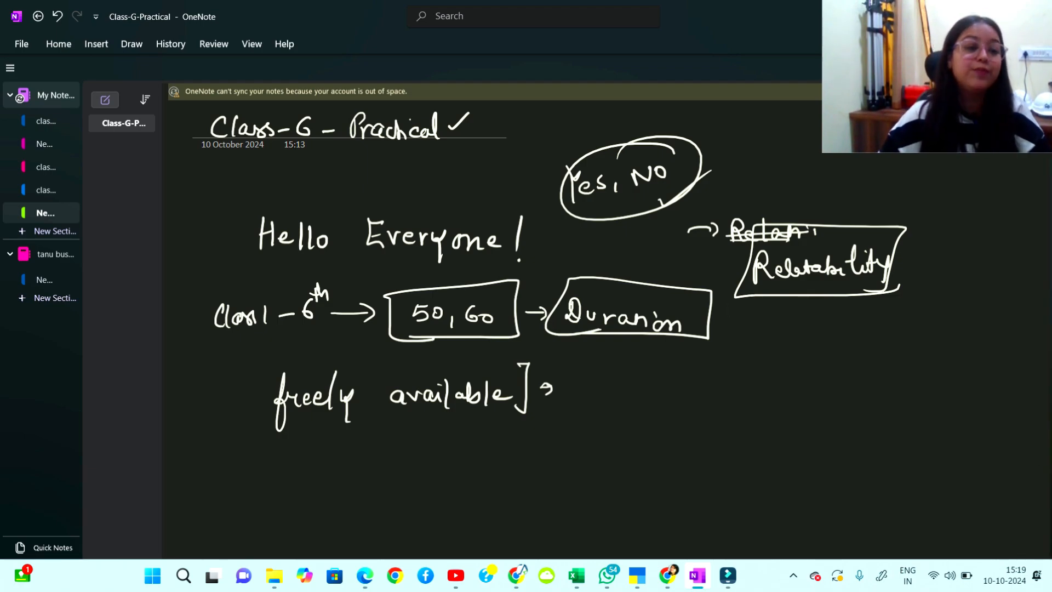
{"action": "left_click", "coordinate": [105, 99]}
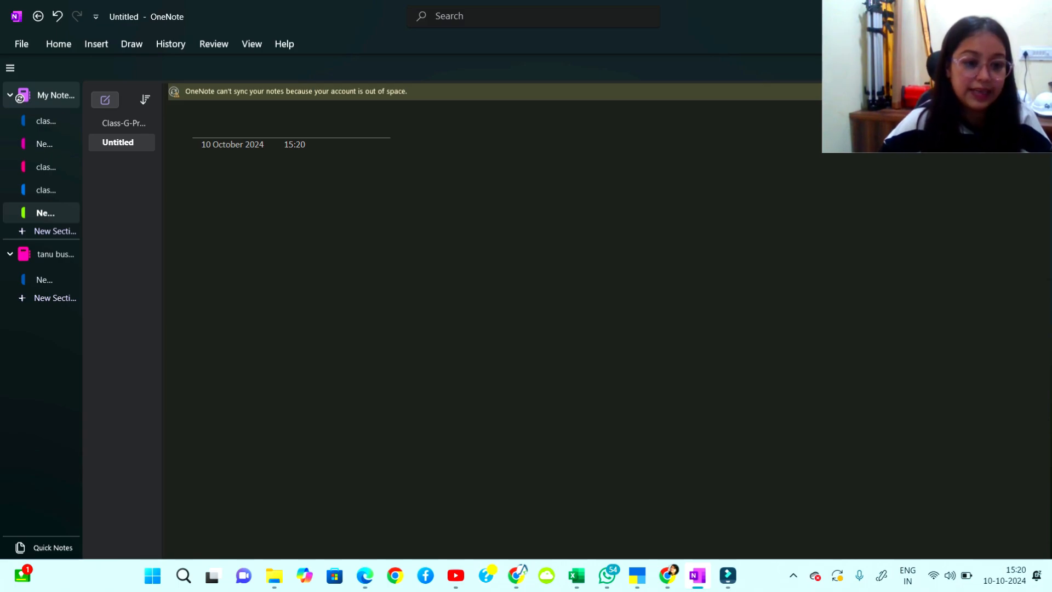
Write the underlined heading 'Entries' with an arrow and a circled 1.
{"action": "mouse_move", "coordinate": [199, 177]}
{"action": "left_mouse_down"}
{"action": "mouse_move", "coordinate": [201, 198]}
{"action": "mouse_move", "coordinate": [226, 186]}
{"action": "mouse_move", "coordinate": [262, 197]}
{"action": "left_mouse_up"}
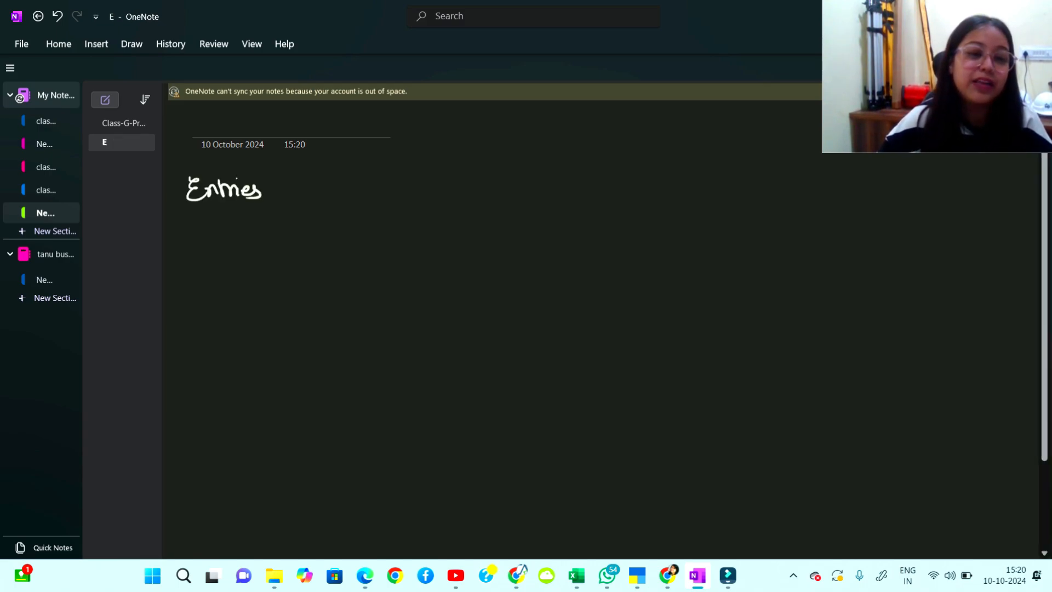
{"action": "mouse_move", "coordinate": [208, 222]}
{"action": "left_mouse_down"}
{"action": "mouse_move", "coordinate": [253, 215]}
{"action": "mouse_move", "coordinate": [296, 191]}
{"action": "mouse_move", "coordinate": [297, 204]}
{"action": "left_mouse_up"}
{"action": "left_click", "coordinate": [322, 177]}
{"action": "mouse_move", "coordinate": [353, 175]}
{"action": "left_mouse_down"}
{"action": "mouse_move", "coordinate": [355, 194]}
{"action": "mouse_move", "coordinate": [350, 166]}
{"action": "left_mouse_up"}
{"action": "left_click_drag", "start_coordinate": [347, 172], "coordinate": [352, 166]}
{"action": "mouse_move", "coordinate": [425, 169]}
{"action": "left_mouse_down"}
{"action": "mouse_move", "coordinate": [415, 173]}
{"action": "mouse_move", "coordinate": [433, 194]}
{"action": "left_mouse_up"}
{"action": "left_click_drag", "start_coordinate": [441, 182], "coordinate": [446, 190]}
Write 'Cash purchase', underline 'purchase', and switch to TallyPrime.
{"action": "left_click_drag", "start_coordinate": [459, 170], "coordinate": [477, 193]}
{"action": "mouse_move", "coordinate": [507, 175]}
{"action": "left_mouse_down"}
{"action": "mouse_move", "coordinate": [512, 206]}
{"action": "mouse_move", "coordinate": [518, 186]}
{"action": "left_mouse_up"}
{"action": "mouse_move", "coordinate": [522, 177]}
{"action": "left_mouse_down"}
{"action": "mouse_move", "coordinate": [536, 187]}
{"action": "mouse_move", "coordinate": [545, 177]}
{"action": "left_mouse_up"}
{"action": "mouse_move", "coordinate": [561, 176]}
{"action": "left_mouse_down"}
{"action": "mouse_move", "coordinate": [548, 183]}
{"action": "mouse_move", "coordinate": [561, 189]}
{"action": "left_mouse_up"}
{"action": "left_click_drag", "start_coordinate": [562, 182], "coordinate": [598, 184]}
{"action": "mouse_move", "coordinate": [601, 174]}
{"action": "left_mouse_down"}
{"action": "mouse_move", "coordinate": [608, 184]}
{"action": "mouse_move", "coordinate": [622, 173]}
{"action": "left_mouse_up"}
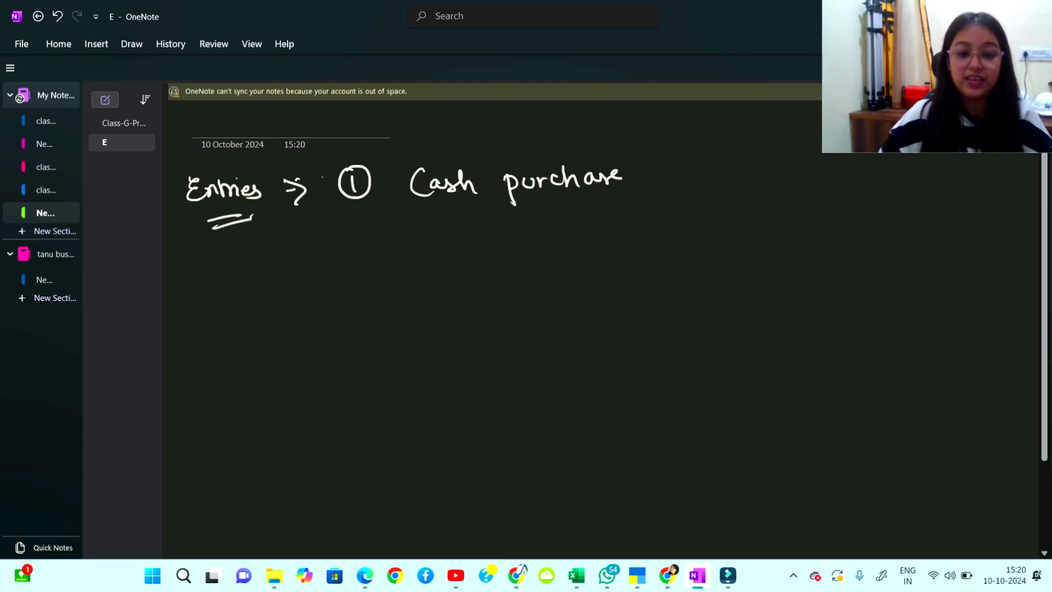
{"action": "mouse_move", "coordinate": [521, 198]}
{"action": "left_mouse_down"}
{"action": "mouse_move", "coordinate": [599, 193]}
{"action": "mouse_move", "coordinate": [595, 203]}
{"action": "left_mouse_up"}
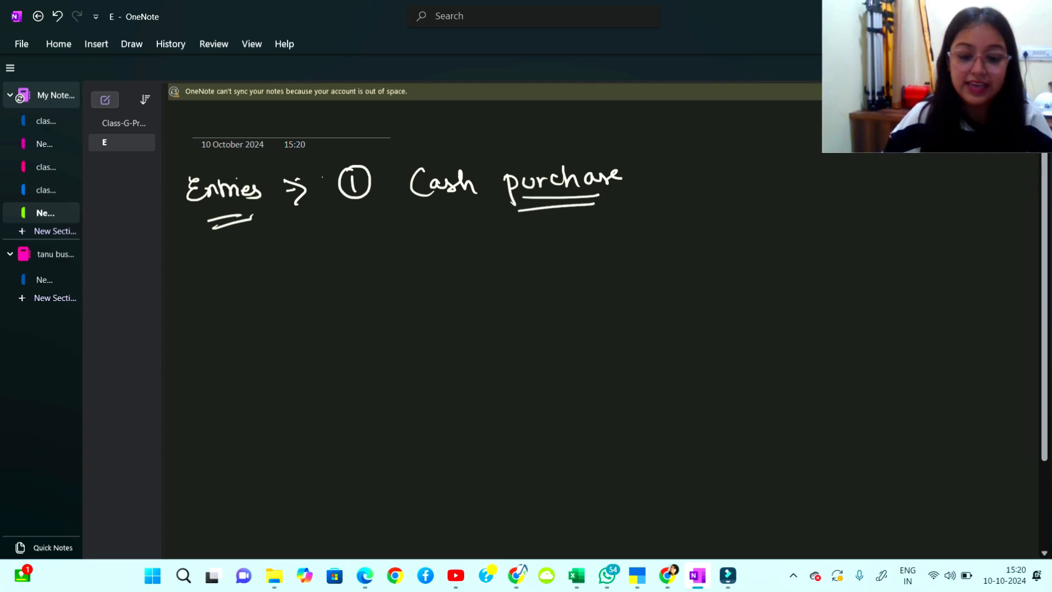
{"action": "key", "text": "alt+Tab"}
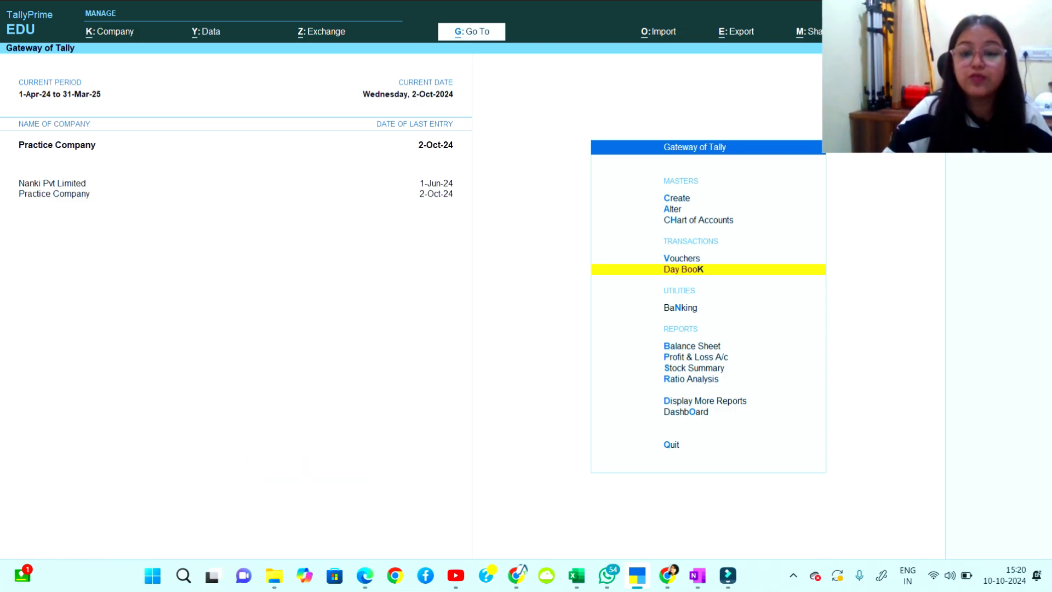
Open a new voucher in TallyPrime to view the ledger list, then return to OneNote.
{"action": "key", "text": "v"}
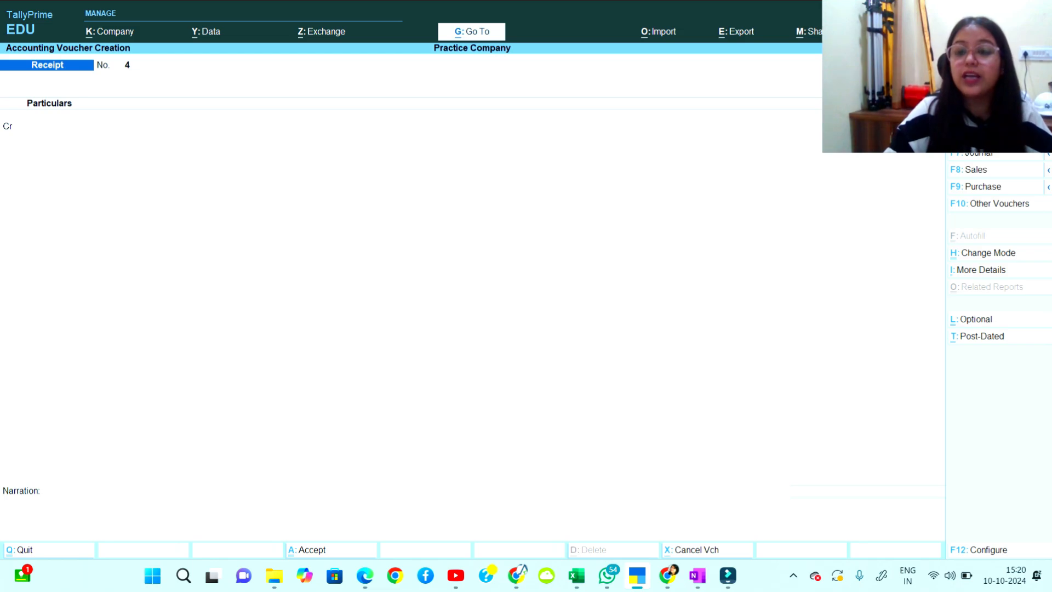
{"action": "left_click_drag", "start_coordinate": [966, 117], "coordinate": [144, 117]}
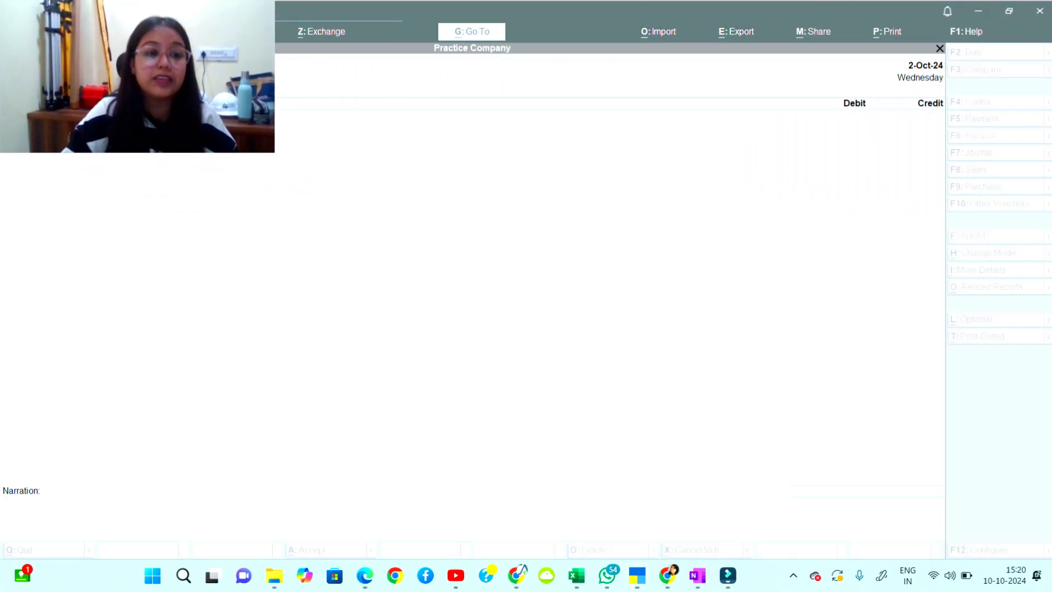
{"action": "left_click", "coordinate": [350, 230]}
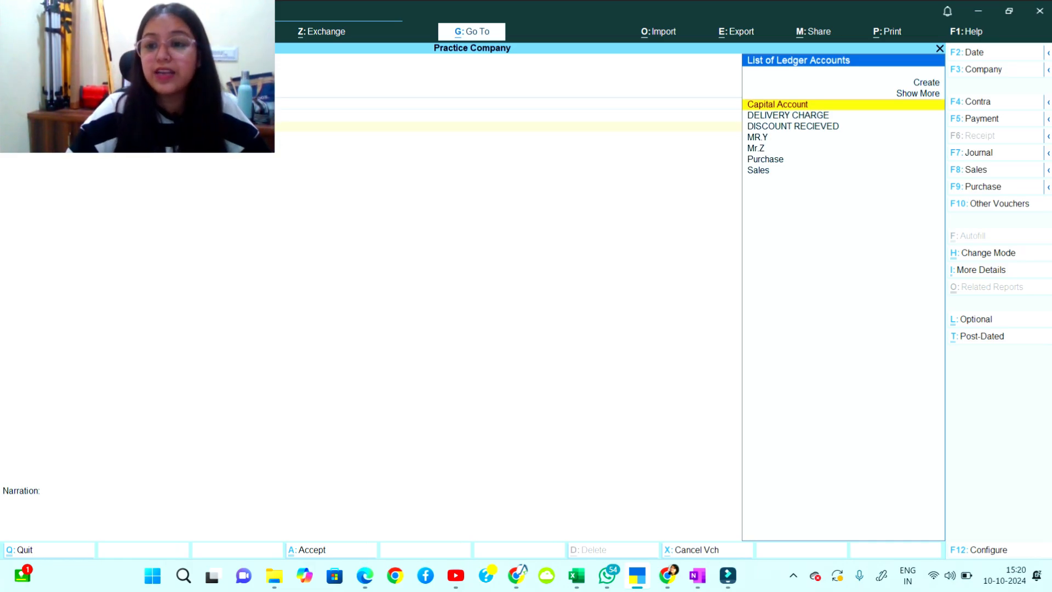
{"action": "key", "text": "alt+Tab"}
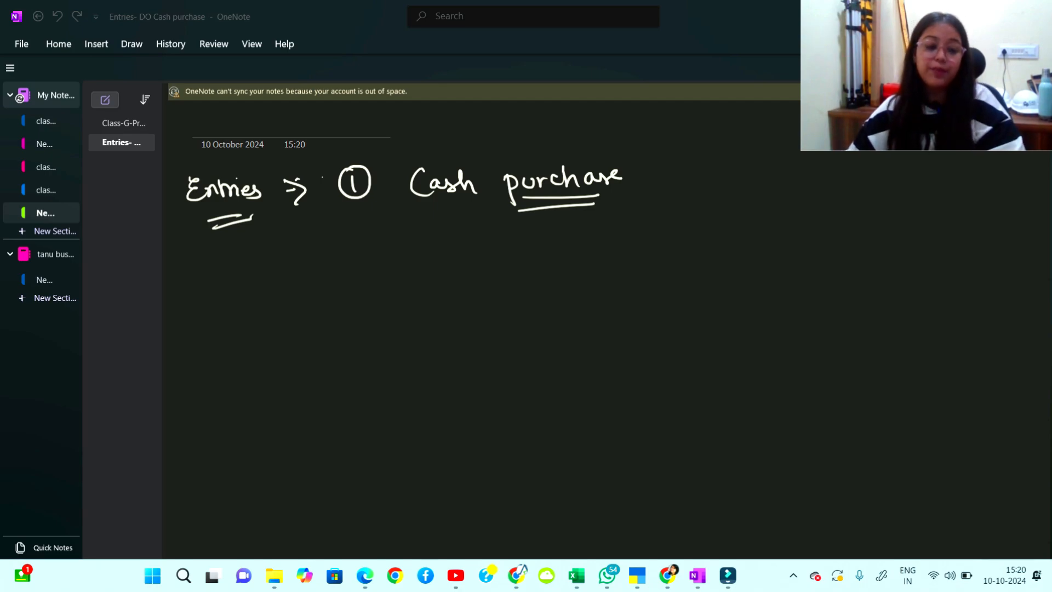
Handwrite Contra, Purchase and Sale down the left column.
{"action": "mouse_move", "coordinate": [286, 290]}
{"action": "left_mouse_down"}
{"action": "mouse_move", "coordinate": [297, 313]}
{"action": "mouse_move", "coordinate": [327, 308]}
{"action": "left_mouse_up"}
{"action": "left_click_drag", "start_coordinate": [327, 300], "coordinate": [357, 302]}
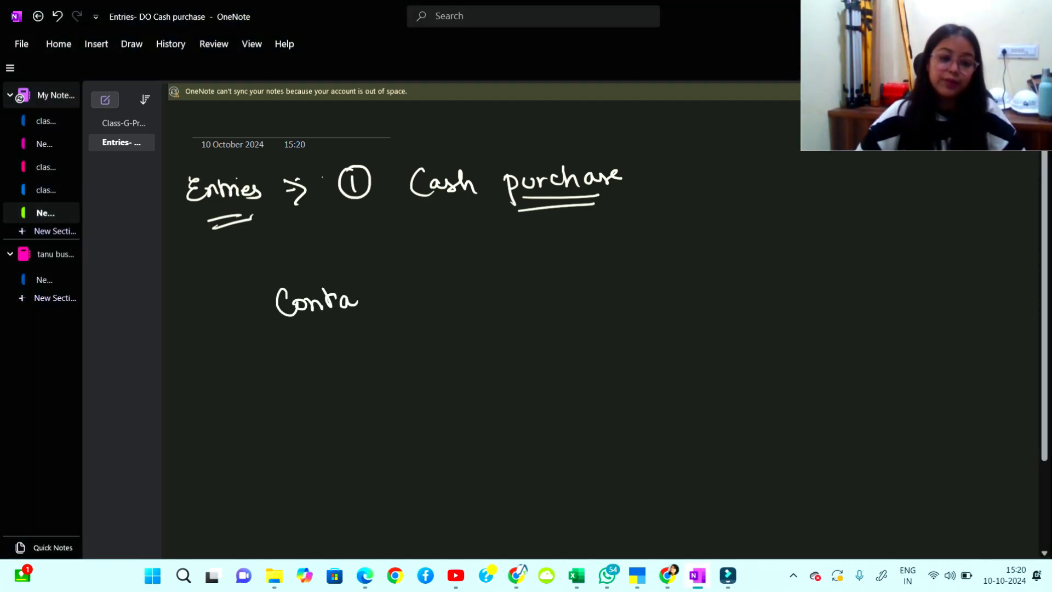
{"action": "left_click_drag", "start_coordinate": [294, 346], "coordinate": [299, 362]}
{"action": "mouse_move", "coordinate": [305, 357]}
{"action": "left_mouse_down"}
{"action": "mouse_move", "coordinate": [319, 369]}
{"action": "mouse_move", "coordinate": [339, 356]}
{"action": "mouse_move", "coordinate": [345, 369]}
{"action": "left_mouse_up"}
{"action": "mouse_move", "coordinate": [356, 343]}
{"action": "left_mouse_down"}
{"action": "mouse_move", "coordinate": [371, 368]}
{"action": "mouse_move", "coordinate": [408, 341]}
{"action": "left_mouse_up"}
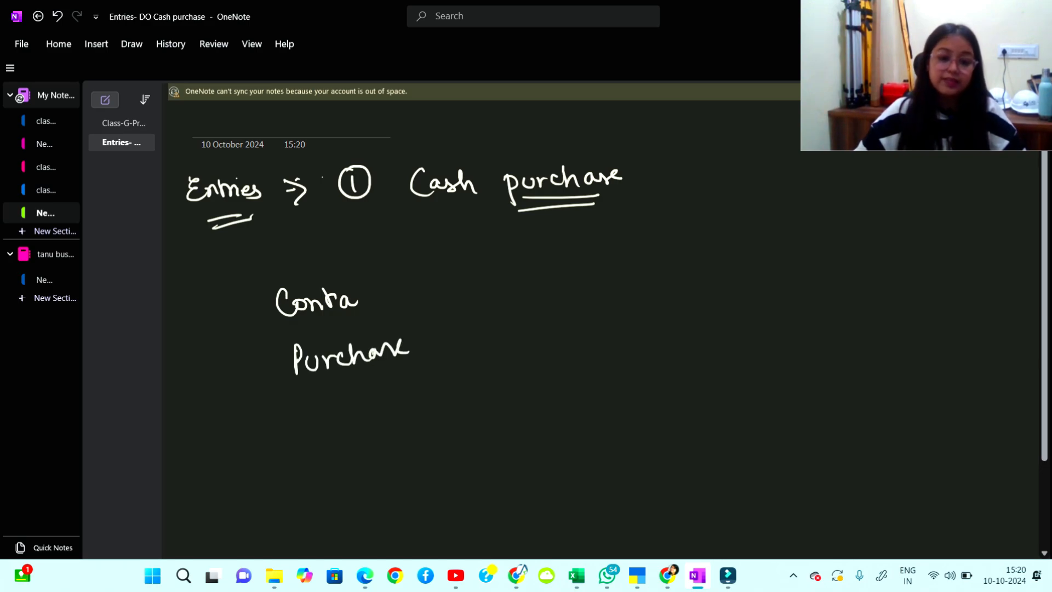
{"action": "mouse_move", "coordinate": [334, 400]}
{"action": "left_mouse_down"}
{"action": "mouse_move", "coordinate": [323, 422]}
{"action": "mouse_move", "coordinate": [351, 404]}
{"action": "left_mouse_up"}
{"action": "left_click_drag", "start_coordinate": [355, 396], "coordinate": [357, 415]}
{"action": "left_click_drag", "start_coordinate": [366, 406], "coordinate": [384, 399]}
Write Journal and Payment down the right column.
{"action": "mouse_move", "coordinate": [511, 281]}
{"action": "left_mouse_down"}
{"action": "mouse_move", "coordinate": [530, 278]}
{"action": "mouse_move", "coordinate": [515, 301]}
{"action": "left_mouse_up"}
{"action": "mouse_move", "coordinate": [541, 290]}
{"action": "left_mouse_down"}
{"action": "mouse_move", "coordinate": [534, 299]}
{"action": "mouse_move", "coordinate": [547, 293]}
{"action": "left_mouse_up"}
{"action": "left_click_drag", "start_coordinate": [548, 290], "coordinate": [597, 296]}
{"action": "left_click_drag", "start_coordinate": [608, 288], "coordinate": [625, 298]}
{"action": "left_click_drag", "start_coordinate": [526, 329], "coordinate": [528, 364]}
{"action": "left_click_drag", "start_coordinate": [524, 331], "coordinate": [558, 366]}
{"action": "mouse_move", "coordinate": [562, 347]}
{"action": "left_mouse_down"}
{"action": "mouse_move", "coordinate": [569, 357]}
{"action": "mouse_move", "coordinate": [609, 348]}
{"action": "left_mouse_up"}
{"action": "mouse_move", "coordinate": [609, 347]}
{"action": "left_mouse_down"}
{"action": "mouse_move", "coordinate": [633, 331]}
{"action": "mouse_move", "coordinate": [631, 348]}
{"action": "left_mouse_up"}
{"action": "left_click_drag", "start_coordinate": [619, 341], "coordinate": [634, 337]}
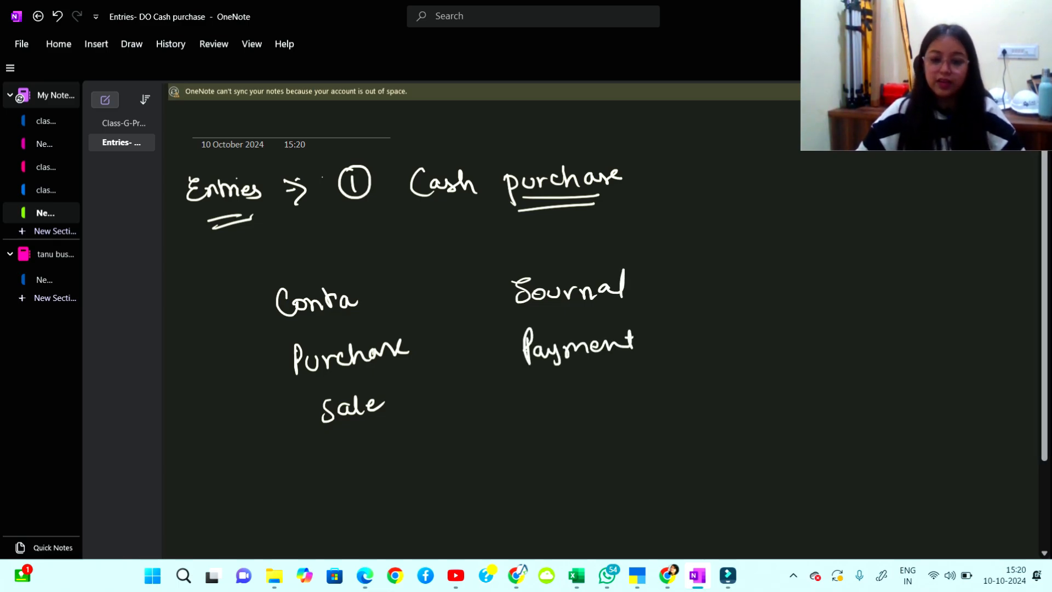
Add Receipt, bracket-box Purchase, Sale, Payment and Receipt, and tick Purchase.
{"action": "left_click_drag", "start_coordinate": [545, 386], "coordinate": [546, 415]}
{"action": "mouse_move", "coordinate": [544, 388]}
{"action": "left_mouse_down"}
{"action": "mouse_move", "coordinate": [558, 415]}
{"action": "mouse_move", "coordinate": [577, 411]}
{"action": "left_mouse_up"}
{"action": "left_click_drag", "start_coordinate": [580, 400], "coordinate": [597, 411]}
{"action": "mouse_move", "coordinate": [599, 397]}
{"action": "left_mouse_down"}
{"action": "mouse_move", "coordinate": [620, 415]}
{"action": "mouse_move", "coordinate": [625, 392]}
{"action": "left_mouse_up"}
{"action": "mouse_move", "coordinate": [636, 386]}
{"action": "left_mouse_down"}
{"action": "mouse_move", "coordinate": [638, 408]}
{"action": "mouse_move", "coordinate": [644, 392]}
{"action": "left_mouse_up"}
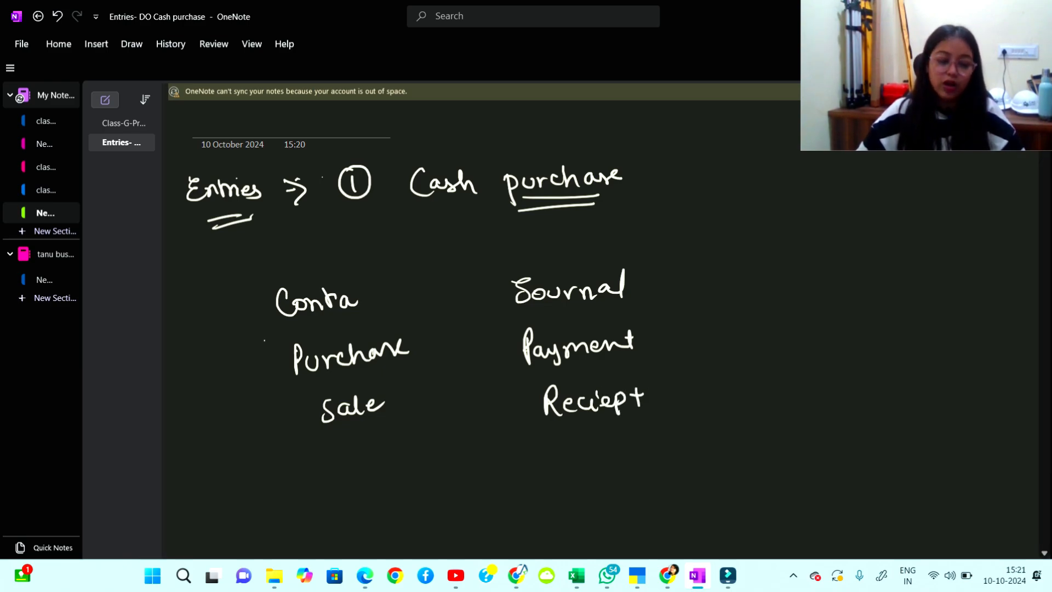
{"action": "mouse_move", "coordinate": [262, 337]}
{"action": "left_mouse_down"}
{"action": "mouse_move", "coordinate": [255, 473]}
{"action": "mouse_move", "coordinate": [650, 301]}
{"action": "mouse_move", "coordinate": [670, 432]}
{"action": "mouse_move", "coordinate": [257, 463]}
{"action": "left_mouse_up"}
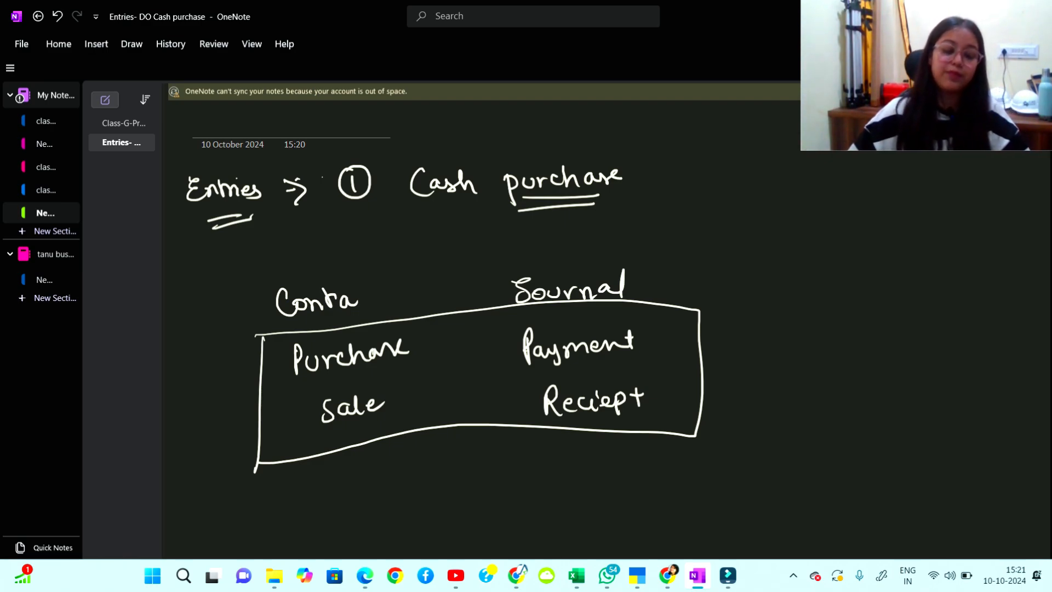
{"action": "left_click_drag", "start_coordinate": [414, 344], "coordinate": [431, 336]}
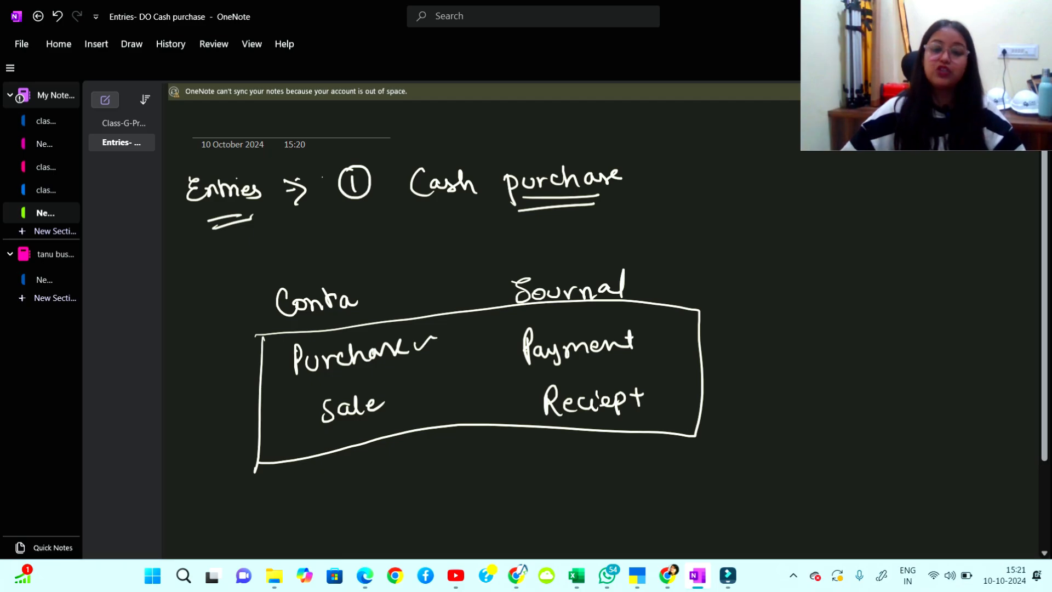
Branch Purchase into Cash and Credit, underlining Credit and Purchase.
{"action": "scroll", "coordinate": [603, 328], "scroll_direction": "down", "scroll_amount": 3}
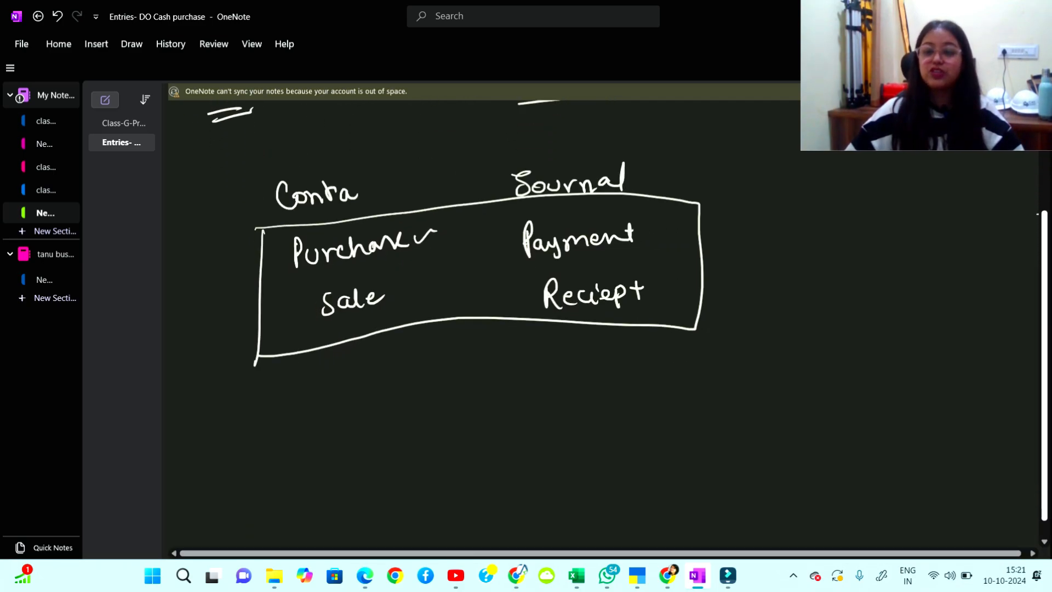
{"action": "mouse_move", "coordinate": [329, 386]}
{"action": "left_mouse_down"}
{"action": "mouse_move", "coordinate": [343, 403]}
{"action": "mouse_move", "coordinate": [448, 416]}
{"action": "left_mouse_up"}
{"action": "left_click_drag", "start_coordinate": [503, 387], "coordinate": [500, 427]}
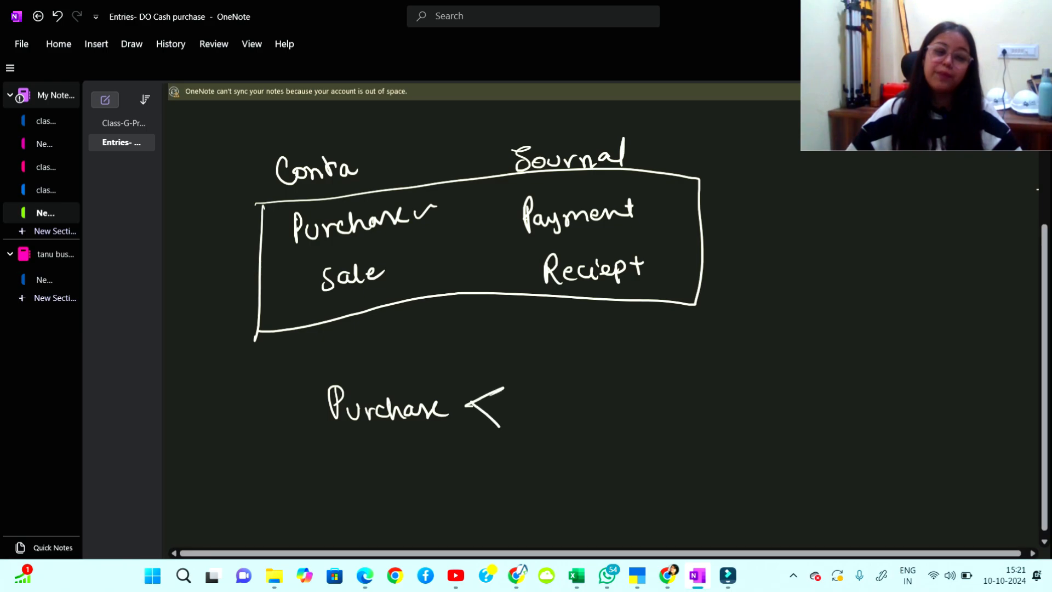
{"action": "left_click_drag", "start_coordinate": [527, 370], "coordinate": [583, 387]}
{"action": "mouse_move", "coordinate": [529, 421]}
{"action": "left_mouse_down"}
{"action": "mouse_move", "coordinate": [526, 436]}
{"action": "mouse_move", "coordinate": [571, 433]}
{"action": "mouse_move", "coordinate": [584, 410]}
{"action": "left_mouse_up"}
{"action": "left_click_drag", "start_coordinate": [586, 417], "coordinate": [605, 431]}
{"action": "left_click_drag", "start_coordinate": [595, 420], "coordinate": [611, 418]}
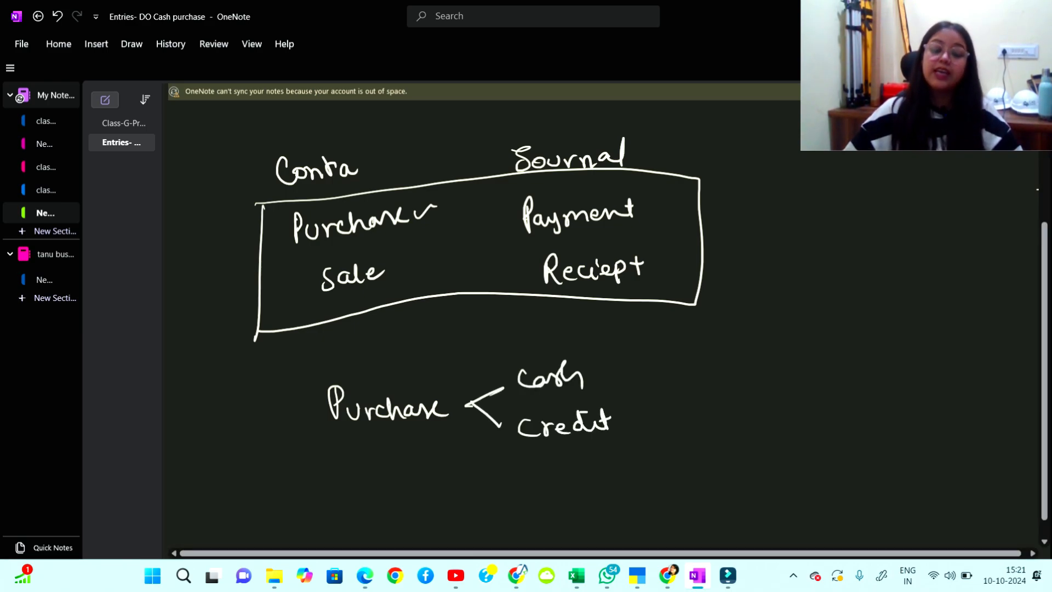
{"action": "left_click_drag", "start_coordinate": [522, 450], "coordinate": [606, 436]}
{"action": "left_click_drag", "start_coordinate": [332, 450], "coordinate": [400, 438]}
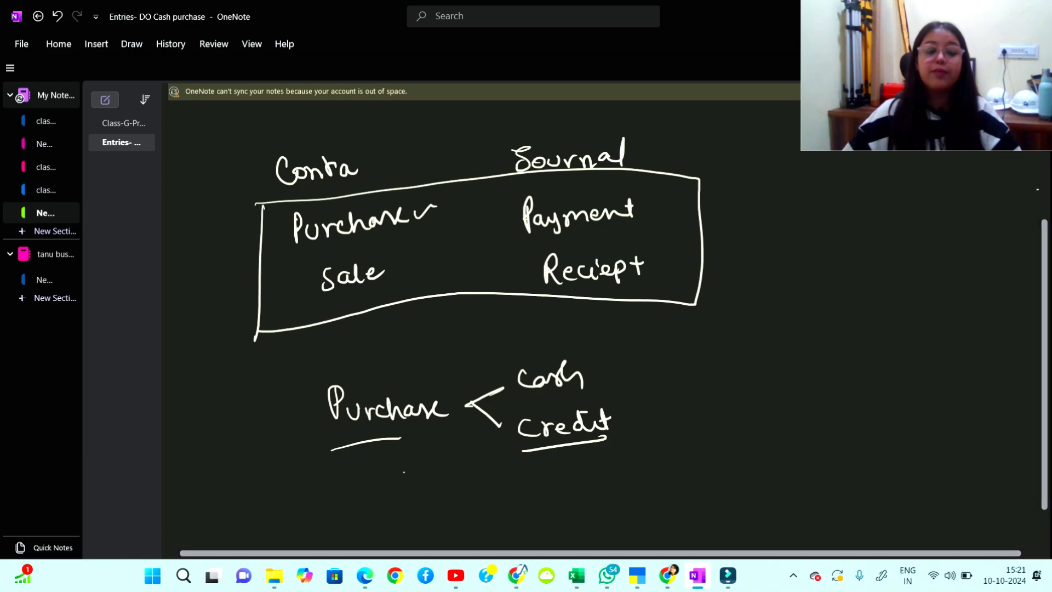
{"action": "left_click_drag", "start_coordinate": [404, 486], "coordinate": [459, 482]}
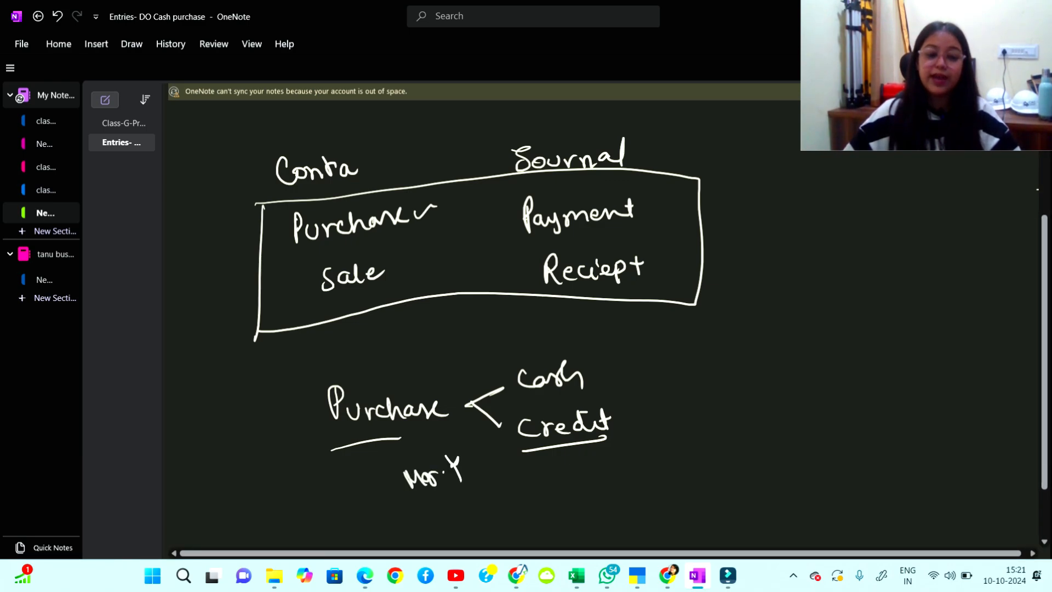
Add a looped note below Purchase and an arrow from Credit to Purchase Voucher.
{"action": "mouse_move", "coordinate": [402, 515]}
{"action": "left_mouse_down"}
{"action": "mouse_move", "coordinate": [416, 454]}
{"action": "mouse_move", "coordinate": [438, 515]}
{"action": "left_mouse_up"}
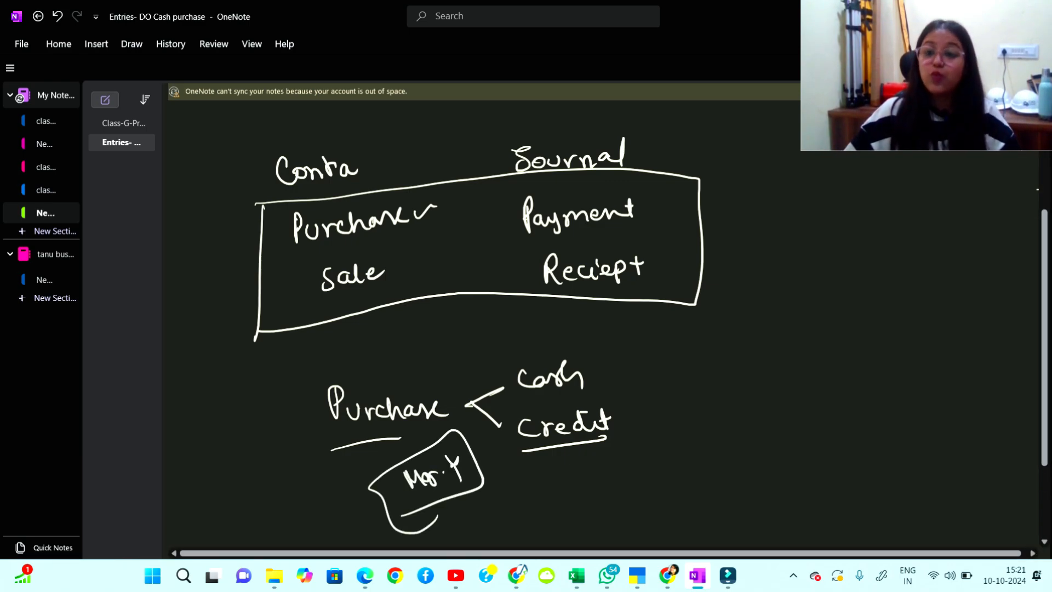
{"action": "mouse_move", "coordinate": [649, 419]}
{"action": "left_mouse_down"}
{"action": "mouse_move", "coordinate": [692, 418]}
{"action": "mouse_move", "coordinate": [684, 427]}
{"action": "left_mouse_up"}
{"action": "mouse_move", "coordinate": [734, 405]}
{"action": "left_mouse_down"}
{"action": "mouse_move", "coordinate": [735, 431]}
{"action": "mouse_move", "coordinate": [783, 419]}
{"action": "mouse_move", "coordinate": [836, 430]}
{"action": "mouse_move", "coordinate": [877, 399]}
{"action": "mouse_move", "coordinate": [924, 422]}
{"action": "mouse_move", "coordinate": [969, 411]}
{"action": "left_mouse_up"}
{"action": "mouse_move", "coordinate": [767, 450]}
{"action": "left_mouse_down"}
{"action": "mouse_move", "coordinate": [907, 447]}
{"action": "mouse_move", "coordinate": [896, 455]}
{"action": "left_mouse_up"}
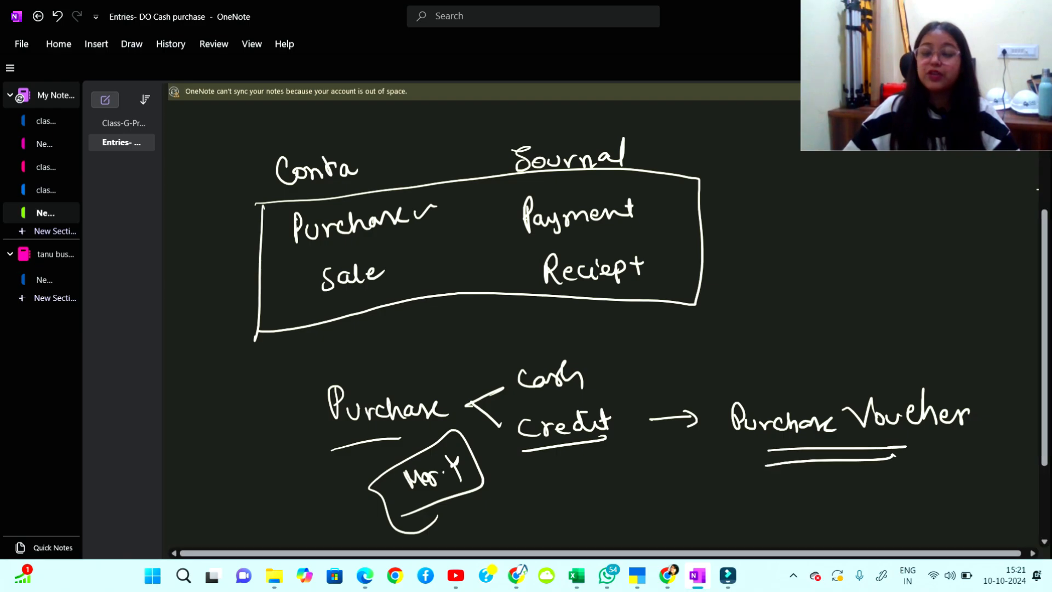
Circle Cash and write 'Payment Voucher' after an arrow drawn from it.
{"action": "mouse_move", "coordinate": [592, 359]}
{"action": "left_mouse_down"}
{"action": "mouse_move", "coordinate": [573, 335]}
{"action": "mouse_move", "coordinate": [505, 352]}
{"action": "left_mouse_up"}
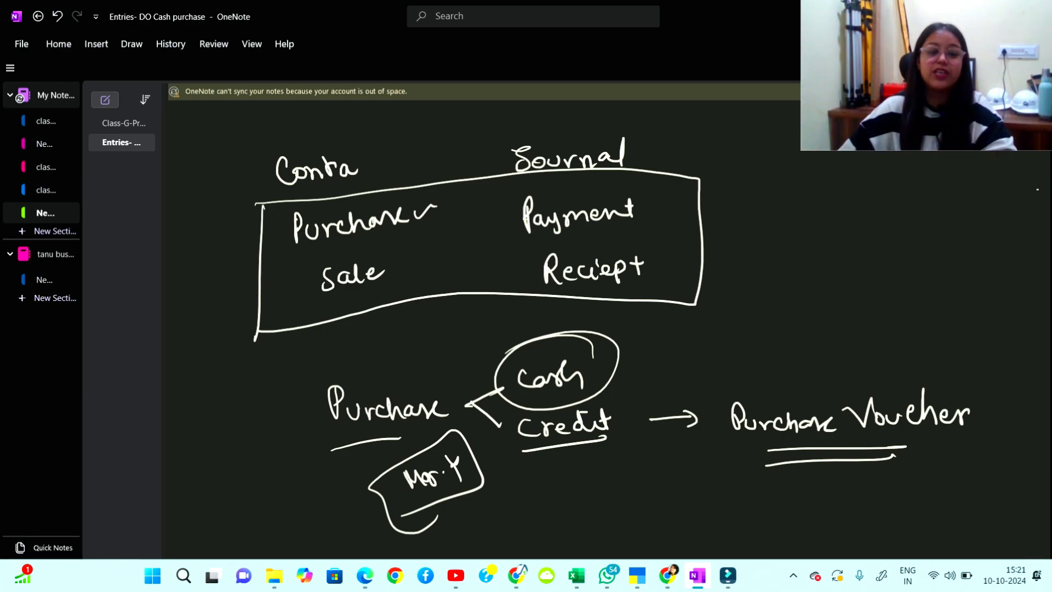
{"action": "left_click_drag", "start_coordinate": [605, 364], "coordinate": [646, 356]}
{"action": "mouse_move", "coordinate": [637, 351]}
{"action": "left_mouse_down"}
{"action": "mouse_move", "coordinate": [649, 349]}
{"action": "mouse_move", "coordinate": [647, 361]}
{"action": "left_mouse_up"}
{"action": "mouse_move", "coordinate": [661, 334]}
{"action": "left_mouse_down"}
{"action": "mouse_move", "coordinate": [659, 360]}
{"action": "mouse_move", "coordinate": [671, 352]}
{"action": "mouse_move", "coordinate": [680, 371]}
{"action": "left_mouse_up"}
{"action": "mouse_move", "coordinate": [695, 351]}
{"action": "left_mouse_down"}
{"action": "mouse_move", "coordinate": [707, 335]}
{"action": "mouse_move", "coordinate": [784, 310]}
{"action": "left_mouse_up"}
{"action": "mouse_move", "coordinate": [797, 321]}
{"action": "left_mouse_down"}
{"action": "mouse_move", "coordinate": [793, 328]}
{"action": "mouse_move", "coordinate": [820, 316]}
{"action": "left_mouse_up"}
{"action": "mouse_move", "coordinate": [826, 304]}
{"action": "left_mouse_down"}
{"action": "mouse_move", "coordinate": [839, 321]}
{"action": "mouse_move", "coordinate": [867, 311]}
{"action": "left_mouse_up"}
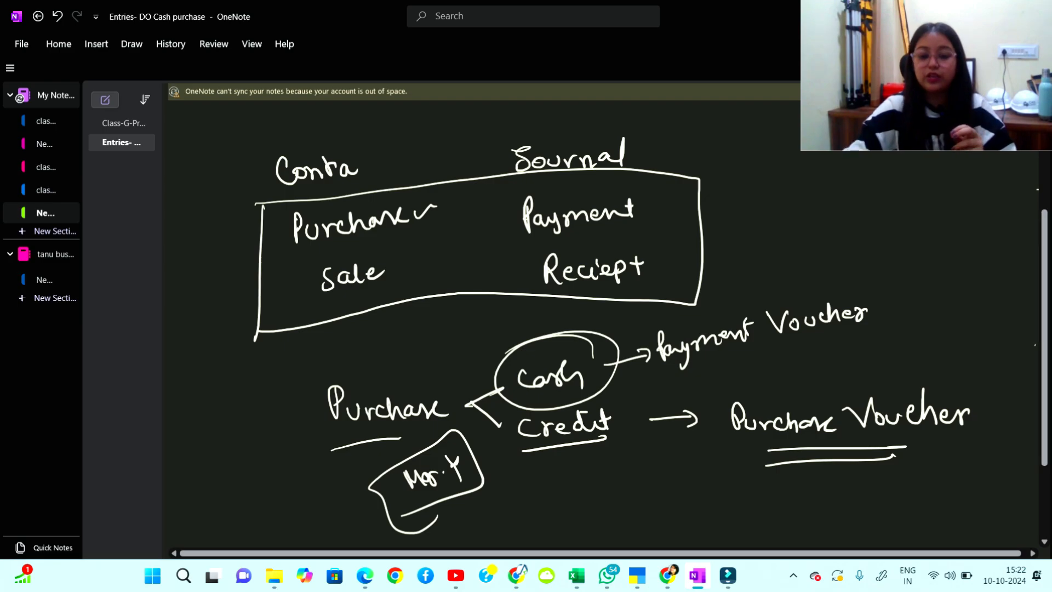
{"action": "scroll", "coordinate": [611, 318], "scroll_direction": "down", "scroll_amount": 1}
{"action": "scroll", "coordinate": [603, 329], "scroll_direction": "down", "scroll_amount": 10}
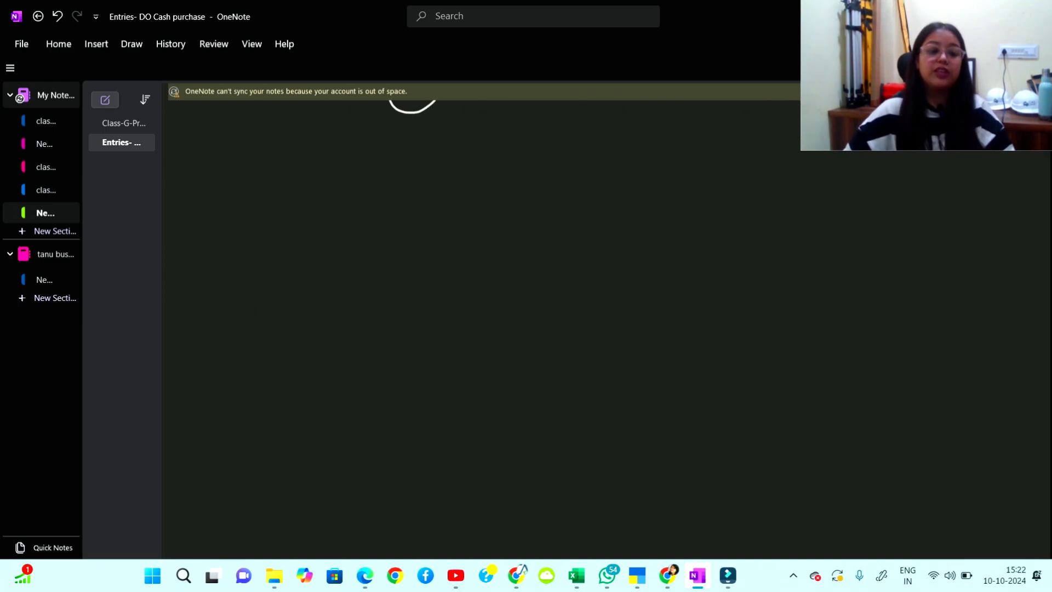
Write '10' and an underlined 'Mr. X' at the top left.
{"action": "left_click_drag", "start_coordinate": [202, 194], "coordinate": [207, 213]}
{"action": "left_click_drag", "start_coordinate": [216, 201], "coordinate": [199, 234]}
{"action": "left_click_drag", "start_coordinate": [226, 225], "coordinate": [209, 236]}
{"action": "mouse_move", "coordinate": [275, 185]}
{"action": "left_mouse_down"}
{"action": "mouse_move", "coordinate": [279, 207]}
{"action": "mouse_move", "coordinate": [312, 193]}
{"action": "left_mouse_up"}
{"action": "left_click_drag", "start_coordinate": [323, 184], "coordinate": [332, 201]}
{"action": "left_click_drag", "start_coordinate": [337, 179], "coordinate": [329, 203]}
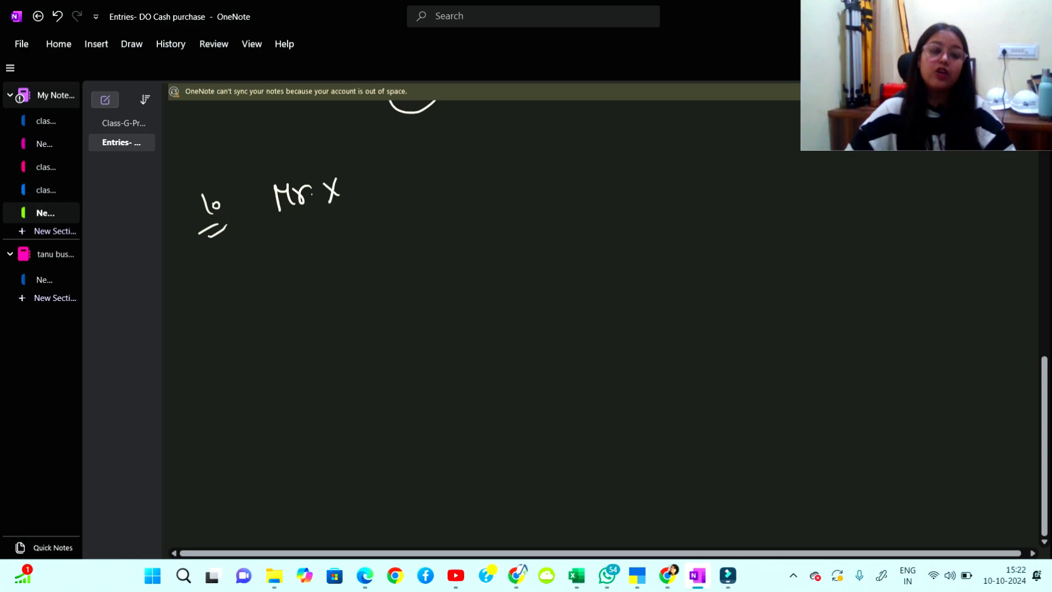
{"action": "left_click_drag", "start_coordinate": [269, 236], "coordinate": [342, 220]}
{"action": "left_click_drag", "start_coordinate": [265, 249], "coordinate": [337, 228]}
Label Mr. Y at top right with an arrow to Mr. X marked ₹10 lakh.
{"action": "left_click_drag", "start_coordinate": [562, 147], "coordinate": [575, 163]}
{"action": "mouse_move", "coordinate": [580, 163]}
{"action": "left_mouse_down"}
{"action": "mouse_move", "coordinate": [573, 174]}
{"action": "mouse_move", "coordinate": [593, 166]}
{"action": "left_mouse_up"}
{"action": "left_click_drag", "start_coordinate": [592, 155], "coordinate": [627, 156]}
{"action": "left_click_drag", "start_coordinate": [628, 140], "coordinate": [634, 173]}
{"action": "mouse_move", "coordinate": [562, 175]}
{"action": "left_mouse_down"}
{"action": "mouse_move", "coordinate": [411, 206]}
{"action": "mouse_move", "coordinate": [412, 221]}
{"action": "left_mouse_up"}
{"action": "mouse_move", "coordinate": [432, 166]}
{"action": "left_mouse_down"}
{"action": "mouse_move", "coordinate": [427, 177]}
{"action": "mouse_move", "coordinate": [428, 168]}
{"action": "mouse_move", "coordinate": [447, 191]}
{"action": "left_mouse_up"}
{"action": "left_click_drag", "start_coordinate": [444, 155], "coordinate": [449, 148]}
{"action": "mouse_move", "coordinate": [441, 156]}
{"action": "left_mouse_down"}
{"action": "mouse_move", "coordinate": [452, 171]}
{"action": "mouse_move", "coordinate": [473, 147]}
{"action": "left_mouse_up"}
{"action": "mouse_move", "coordinate": [485, 143]}
{"action": "left_mouse_down"}
{"action": "mouse_move", "coordinate": [482, 159]}
{"action": "mouse_move", "coordinate": [491, 142]}
{"action": "left_mouse_up"}
{"action": "mouse_move", "coordinate": [498, 128]}
{"action": "left_mouse_down"}
{"action": "mouse_move", "coordinate": [501, 141]}
{"action": "mouse_move", "coordinate": [522, 141]}
{"action": "left_mouse_up"}
Write 'on Cash' under the arrow, double-underline it, and start a new underlined 10.
{"action": "left_click_drag", "start_coordinate": [441, 236], "coordinate": [460, 239]}
{"action": "mouse_move", "coordinate": [496, 209]}
{"action": "left_mouse_down"}
{"action": "mouse_move", "coordinate": [507, 236]}
{"action": "mouse_move", "coordinate": [545, 226]}
{"action": "left_mouse_up"}
{"action": "left_click_drag", "start_coordinate": [417, 276], "coordinate": [548, 237]}
{"action": "left_click_drag", "start_coordinate": [418, 286], "coordinate": [560, 247]}
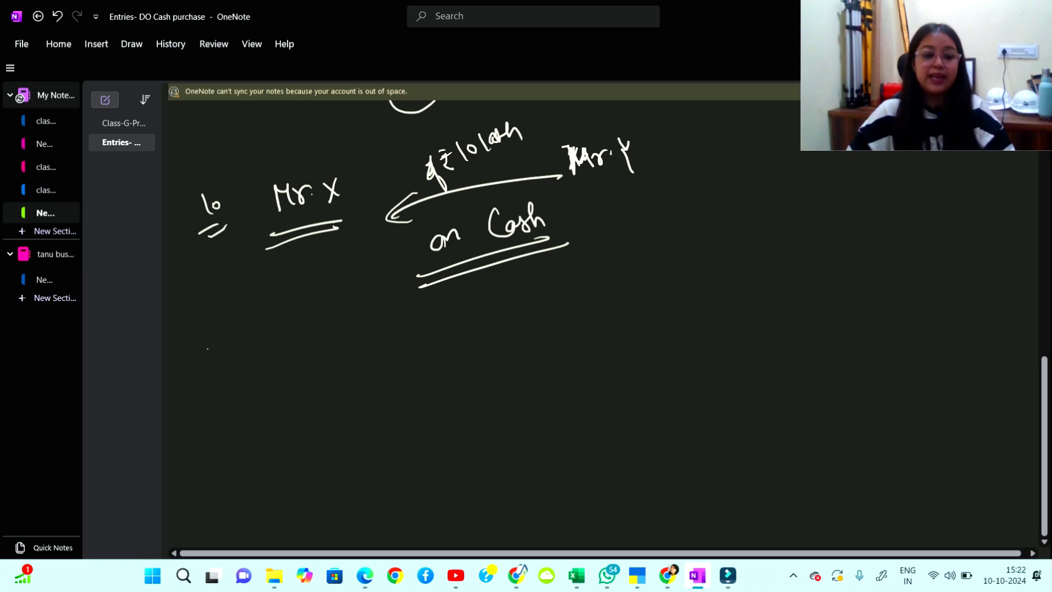
{"action": "left_click_drag", "start_coordinate": [206, 348], "coordinate": [206, 374]}
{"action": "left_click_drag", "start_coordinate": [213, 359], "coordinate": [222, 381]}
{"action": "left_click_drag", "start_coordinate": [202, 392], "coordinate": [229, 384]}
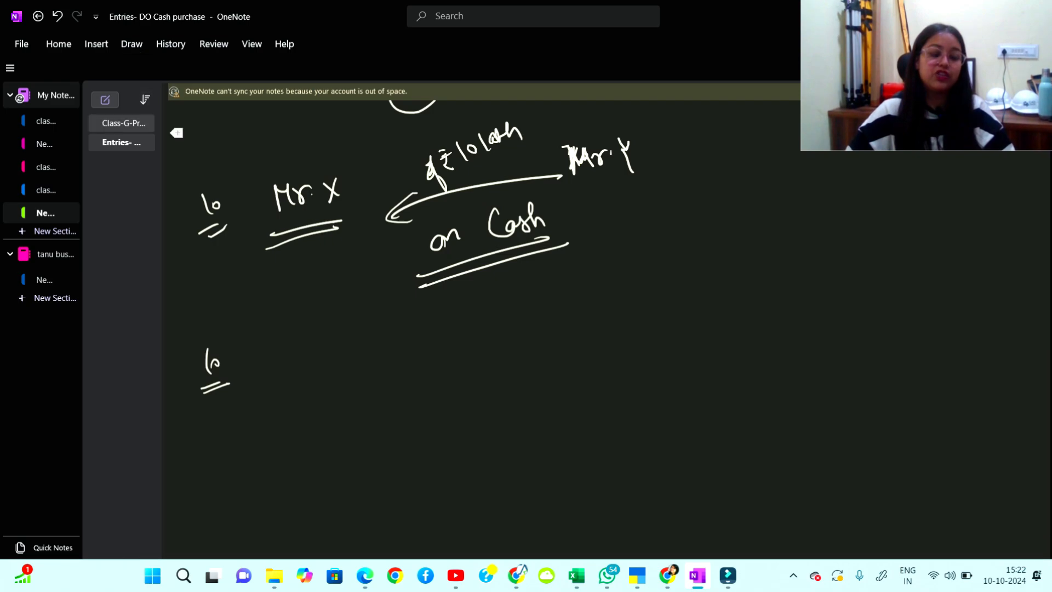
Circle the lower 10 and write 'Introduce of ₹1 cr in the business' beside it.
{"action": "left_click_drag", "start_coordinate": [225, 325], "coordinate": [204, 330]}
{"action": "left_click_drag", "start_coordinate": [272, 362], "coordinate": [294, 360]}
{"action": "left_click_drag", "start_coordinate": [281, 350], "coordinate": [282, 368]}
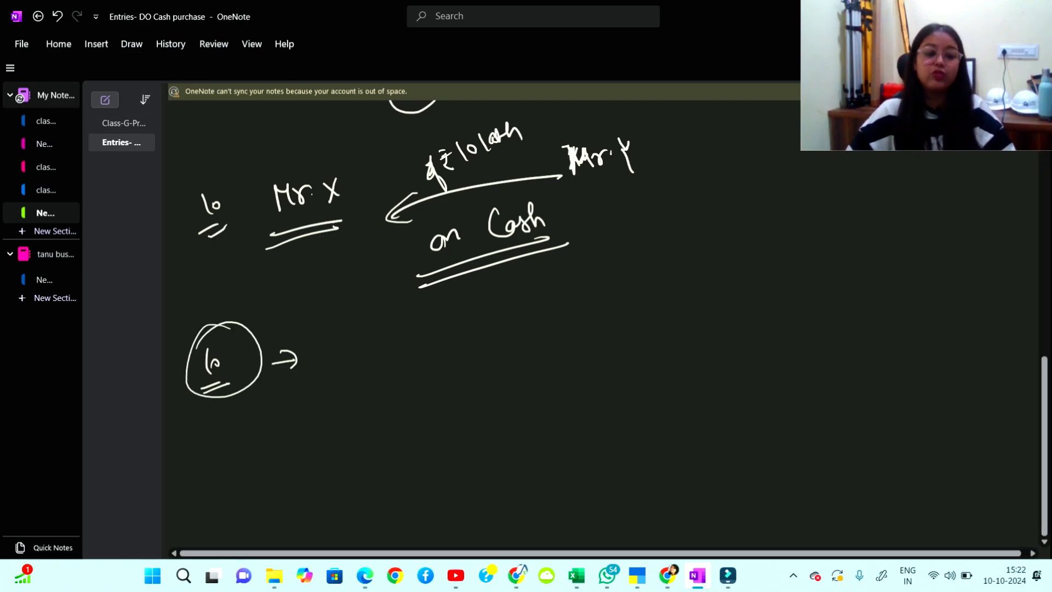
{"action": "left_click_drag", "start_coordinate": [332, 336], "coordinate": [333, 372]}
{"action": "left_click_drag", "start_coordinate": [341, 366], "coordinate": [375, 364]}
{"action": "mouse_move", "coordinate": [376, 364]}
{"action": "left_mouse_down"}
{"action": "mouse_move", "coordinate": [417, 330]}
{"action": "mouse_move", "coordinate": [434, 354]}
{"action": "left_mouse_up"}
{"action": "mouse_move", "coordinate": [453, 339]}
{"action": "left_mouse_down"}
{"action": "mouse_move", "coordinate": [453, 356]}
{"action": "mouse_move", "coordinate": [504, 335]}
{"action": "mouse_move", "coordinate": [529, 365]}
{"action": "left_mouse_up"}
{"action": "mouse_move", "coordinate": [555, 316]}
{"action": "left_mouse_down"}
{"action": "mouse_move", "coordinate": [571, 338]}
{"action": "mouse_move", "coordinate": [568, 314]}
{"action": "left_mouse_up"}
{"action": "left_click_drag", "start_coordinate": [553, 310], "coordinate": [566, 308]}
{"action": "mouse_move", "coordinate": [595, 305]}
{"action": "left_mouse_down"}
{"action": "mouse_move", "coordinate": [594, 331]}
{"action": "mouse_move", "coordinate": [643, 307]}
{"action": "mouse_move", "coordinate": [682, 325]}
{"action": "left_mouse_up"}
{"action": "mouse_move", "coordinate": [680, 288]}
{"action": "left_mouse_down"}
{"action": "mouse_move", "coordinate": [720, 316]}
{"action": "mouse_move", "coordinate": [740, 287]}
{"action": "mouse_move", "coordinate": [775, 308]}
{"action": "mouse_move", "coordinate": [821, 290]}
{"action": "mouse_move", "coordinate": [914, 295]}
{"action": "left_mouse_up"}
{"action": "left_click_drag", "start_coordinate": [916, 282], "coordinate": [927, 295]}
Write point 2) as Cash A/c Dr, To Capital A/c, with the 1cr amounts.
{"action": "left_click_drag", "start_coordinate": [382, 428], "coordinate": [403, 453]}
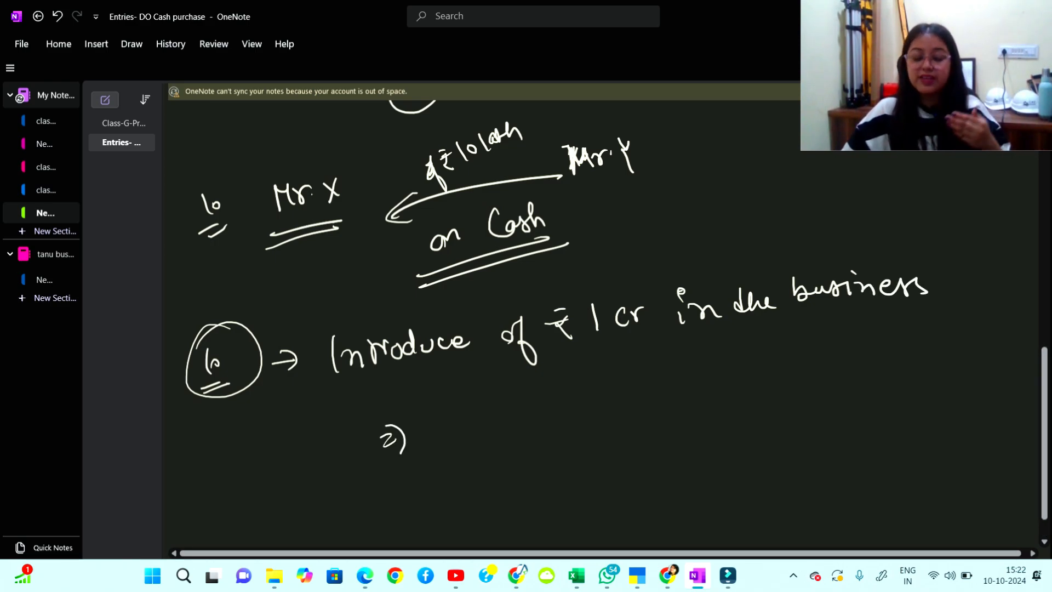
{"action": "mouse_move", "coordinate": [463, 412]}
{"action": "left_mouse_down"}
{"action": "mouse_move", "coordinate": [469, 435]}
{"action": "mouse_move", "coordinate": [511, 425]}
{"action": "left_mouse_up"}
{"action": "left_click_drag", "start_coordinate": [552, 409], "coordinate": [679, 373]}
{"action": "mouse_move", "coordinate": [521, 453]}
{"action": "left_mouse_down"}
{"action": "mouse_move", "coordinate": [523, 470]}
{"action": "mouse_move", "coordinate": [581, 457]}
{"action": "mouse_move", "coordinate": [592, 467]}
{"action": "left_mouse_up"}
{"action": "mouse_move", "coordinate": [607, 424]}
{"action": "left_mouse_down"}
{"action": "mouse_move", "coordinate": [631, 434]}
{"action": "mouse_move", "coordinate": [641, 419]}
{"action": "mouse_move", "coordinate": [700, 405]}
{"action": "mouse_move", "coordinate": [723, 411]}
{"action": "left_mouse_up"}
{"action": "mouse_move", "coordinate": [730, 343]}
{"action": "left_mouse_down"}
{"action": "mouse_move", "coordinate": [736, 364]}
{"action": "mouse_move", "coordinate": [746, 358]}
{"action": "left_mouse_up"}
{"action": "mouse_move", "coordinate": [761, 357]}
{"action": "left_mouse_down"}
{"action": "mouse_move", "coordinate": [782, 341]}
{"action": "mouse_move", "coordinate": [833, 383]}
{"action": "left_mouse_up"}
{"action": "left_click_drag", "start_coordinate": [849, 382], "coordinate": [873, 364]}
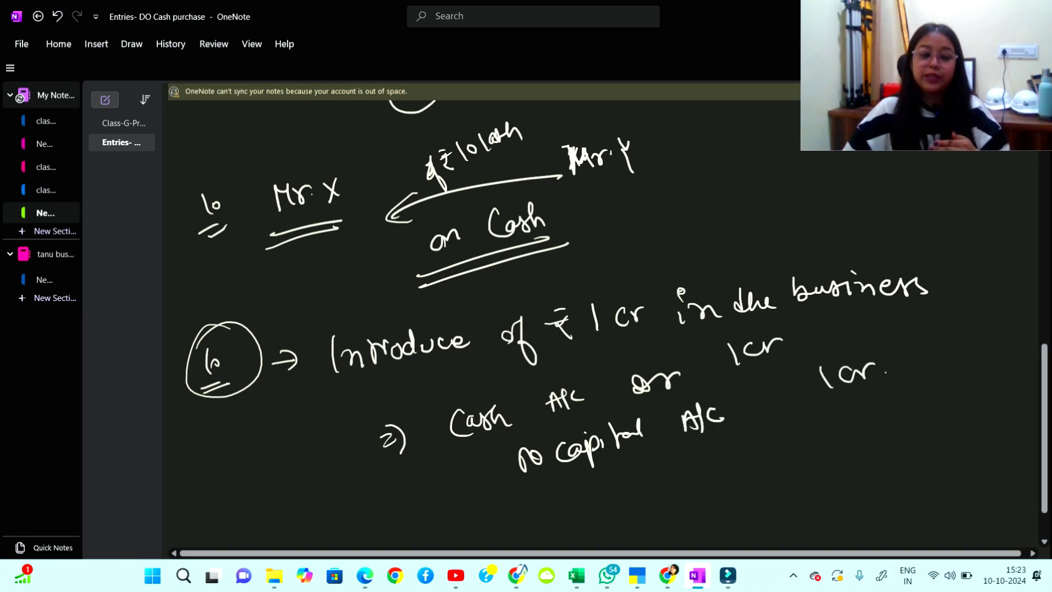
Label and underline the Dr and Cr markers, then return to TallyPrime.
{"action": "left_click_drag", "start_coordinate": [412, 444], "coordinate": [439, 444]}
{"action": "left_click_drag", "start_coordinate": [367, 482], "coordinate": [384, 468]}
{"action": "mouse_move", "coordinate": [381, 472]}
{"action": "left_mouse_down"}
{"action": "mouse_move", "coordinate": [401, 462]}
{"action": "mouse_move", "coordinate": [478, 472]}
{"action": "left_mouse_up"}
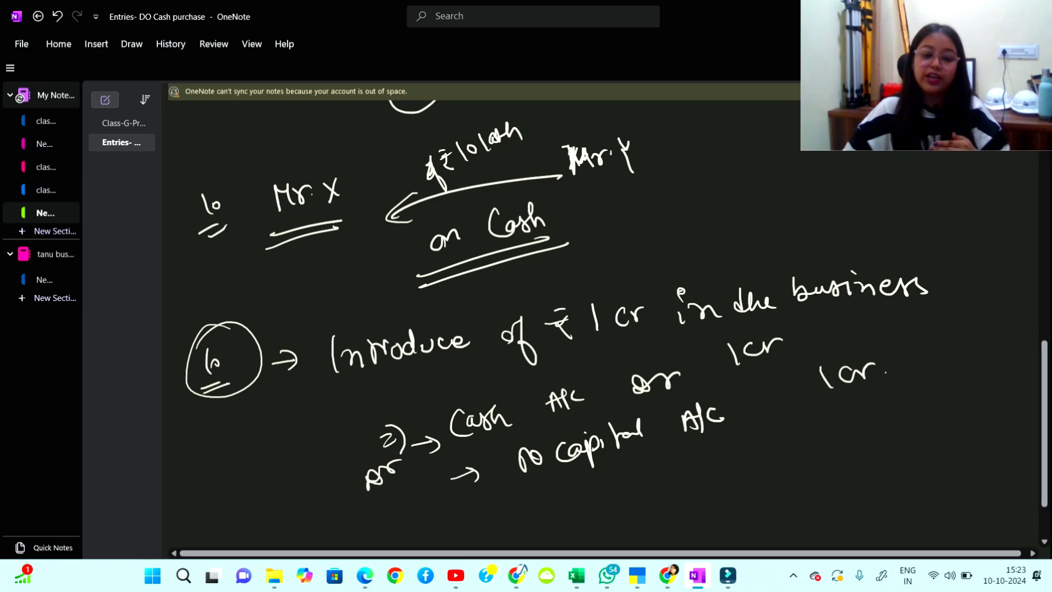
{"action": "mouse_move", "coordinate": [416, 496]}
{"action": "left_mouse_down"}
{"action": "mouse_move", "coordinate": [405, 512]}
{"action": "mouse_move", "coordinate": [449, 492]}
{"action": "left_mouse_up"}
{"action": "left_click_drag", "start_coordinate": [412, 526], "coordinate": [446, 517]}
{"action": "left_click_drag", "start_coordinate": [420, 534], "coordinate": [453, 522]}
{"action": "left_click_drag", "start_coordinate": [352, 500], "coordinate": [405, 489]}
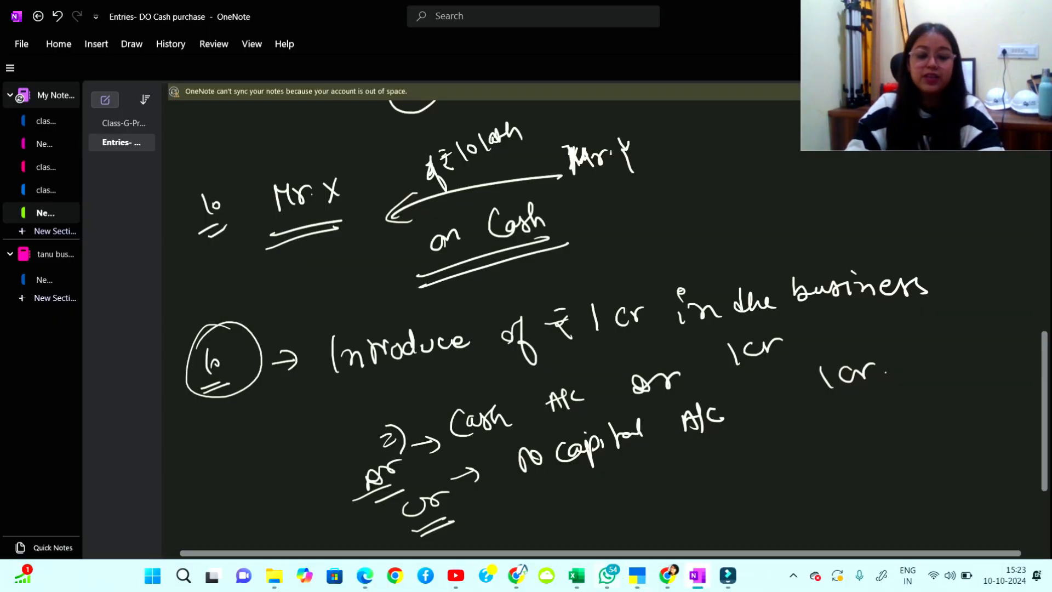
{"action": "key", "text": "alt+Tab"}
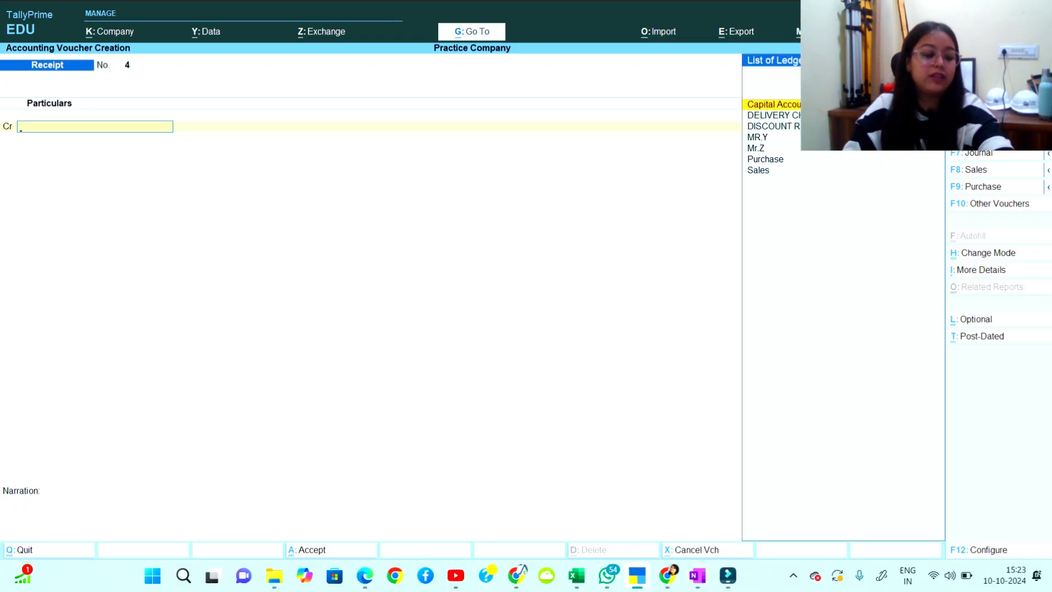
Quit the Receipt voucher and start a new company named 'Accounts Expert'.
{"action": "key", "text": "Escape"}
{"action": "key", "text": "y"}
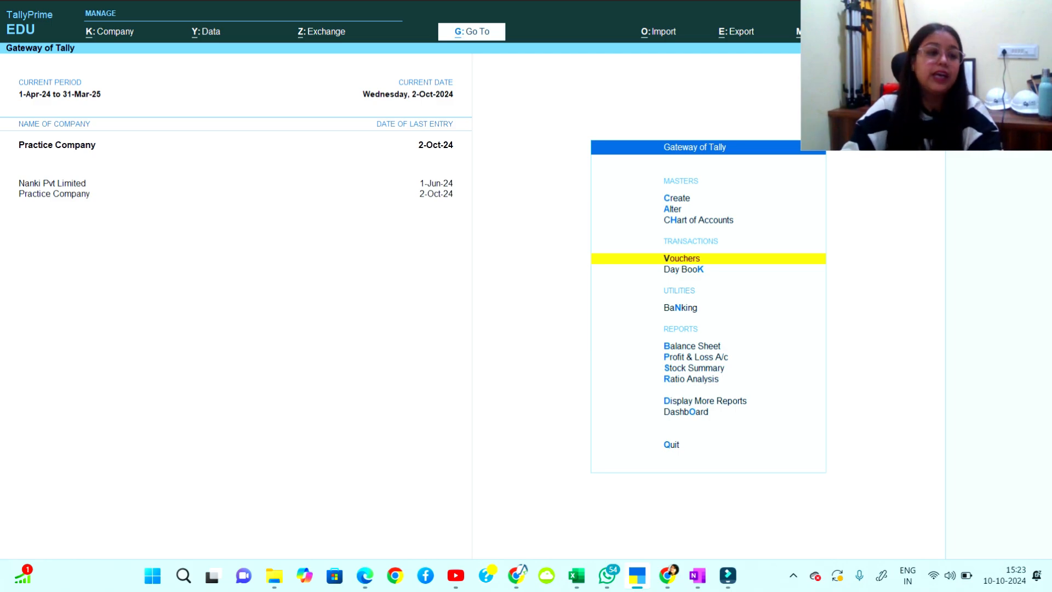
{"action": "key", "text": "alt+k"}
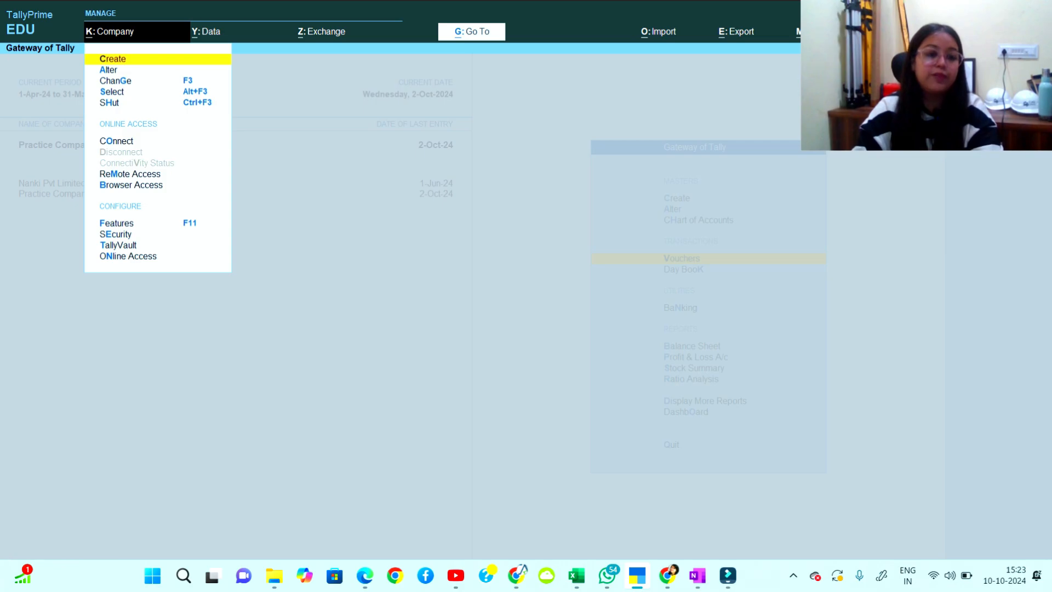
{"action": "key", "text": "Return"}
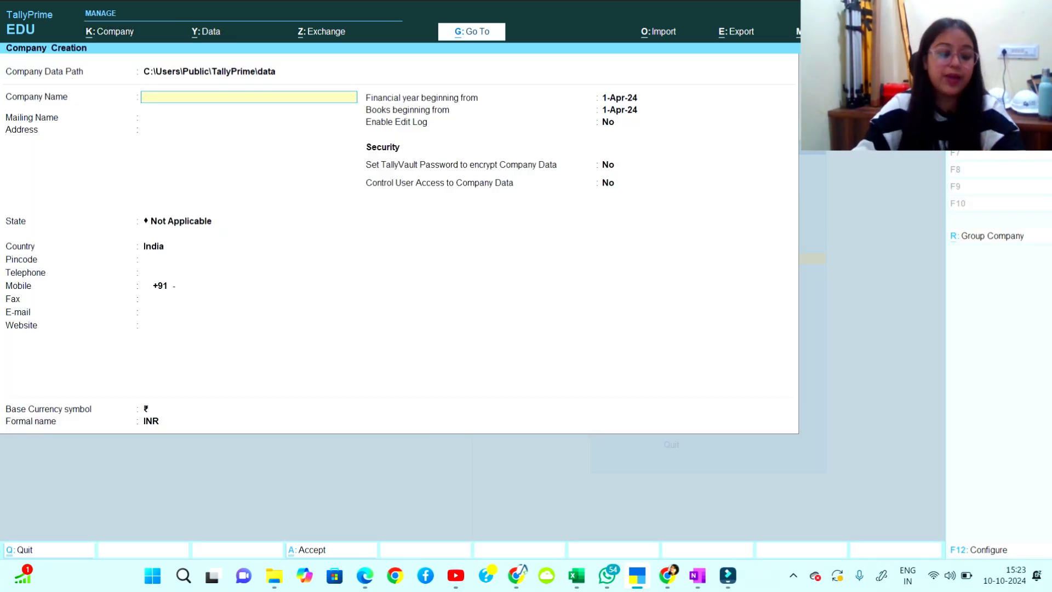
{"action": "type", "text": "Accounts"}
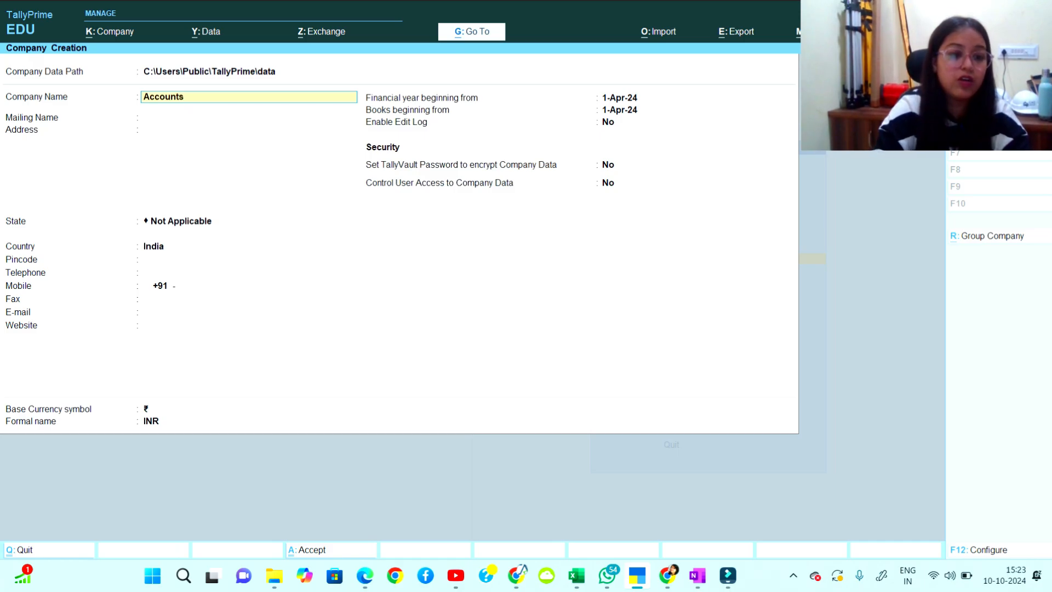
{"action": "type", "text": " Ecx"}
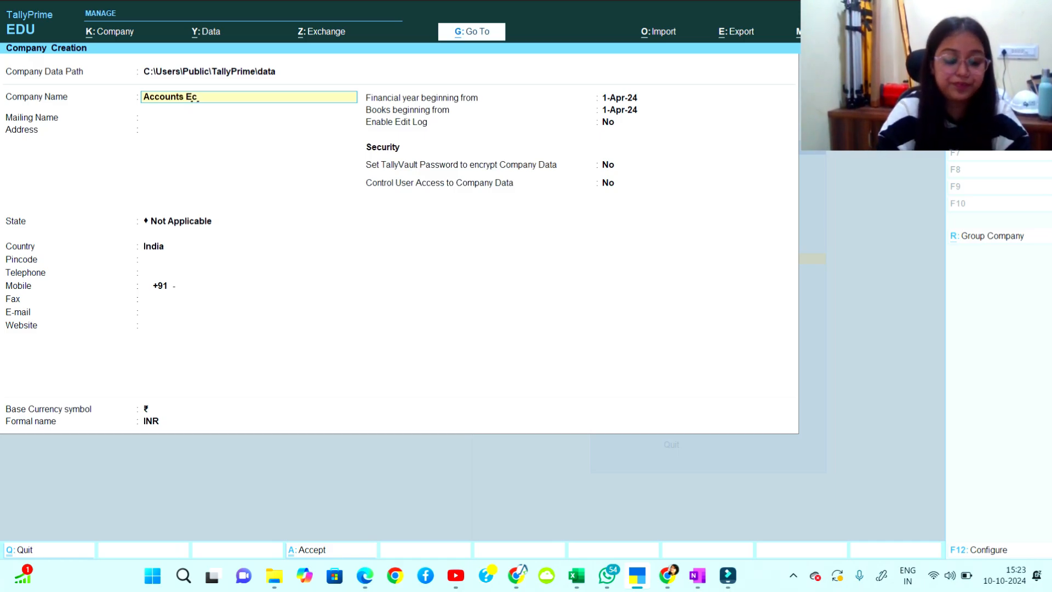
{"action": "key", "text": "BackSpace"}
{"action": "type", "text": "xpert"}
{"action": "key", "text": "Return"}
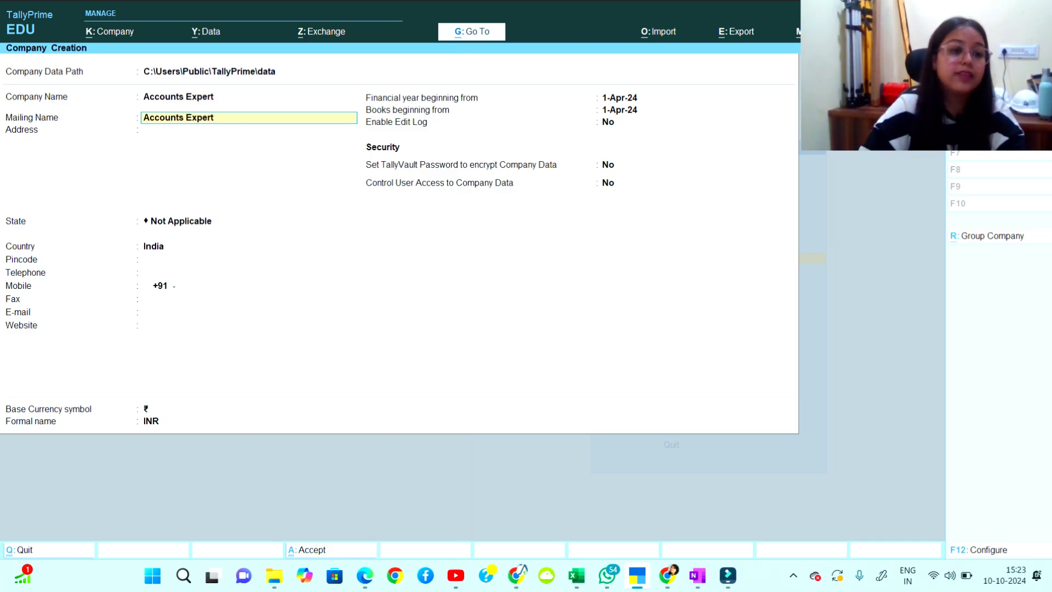
Keep the mailing name, set the state to Haryana, and enter the pincode and mobile number.
{"action": "key", "text": "Return"}
{"action": "key", "text": "Return"}
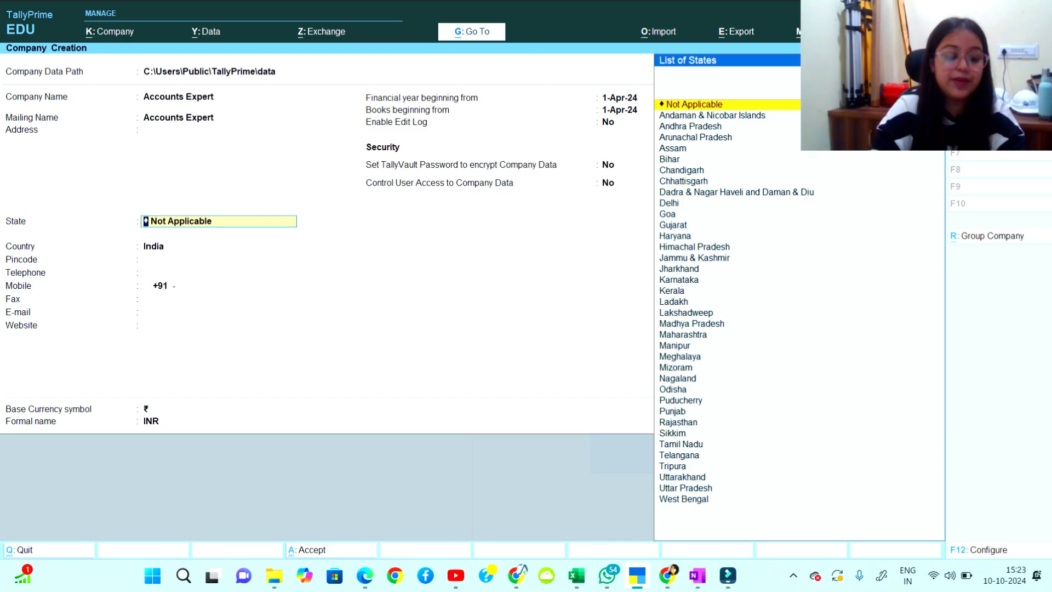
{"action": "type", "text": "Har"}
{"action": "key", "text": "Return"}
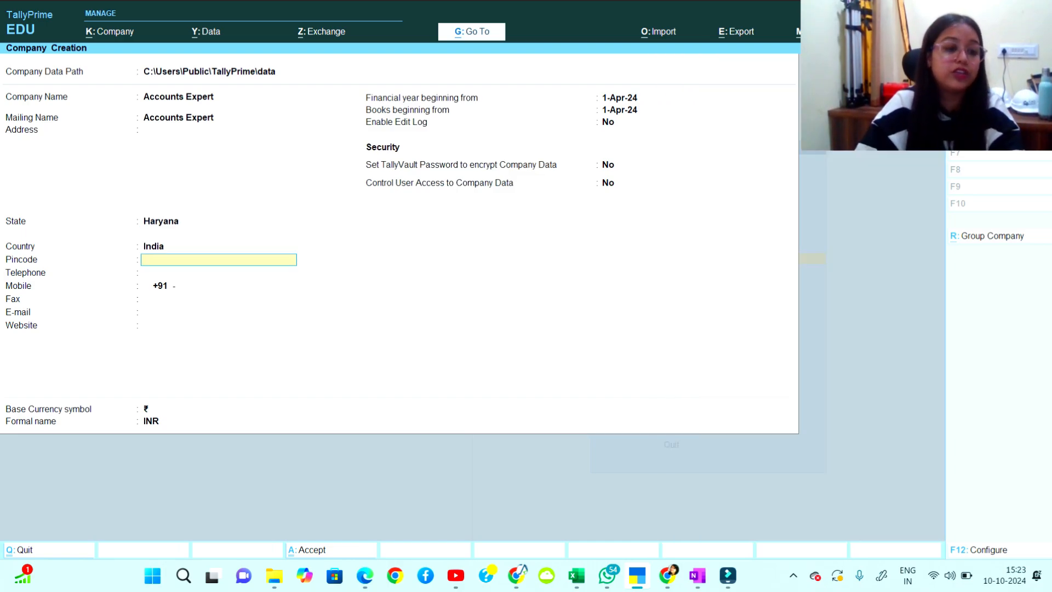
{"action": "type", "text": "123001"}
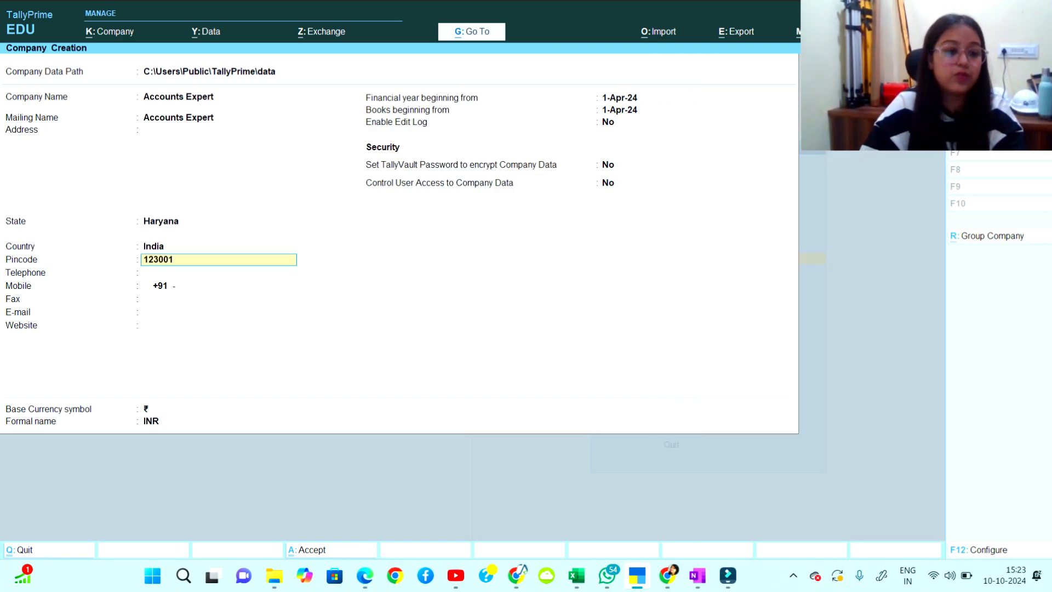
{"action": "key", "text": "Return"}
{"action": "key", "text": "Return"}
{"action": "key", "text": "Return"}
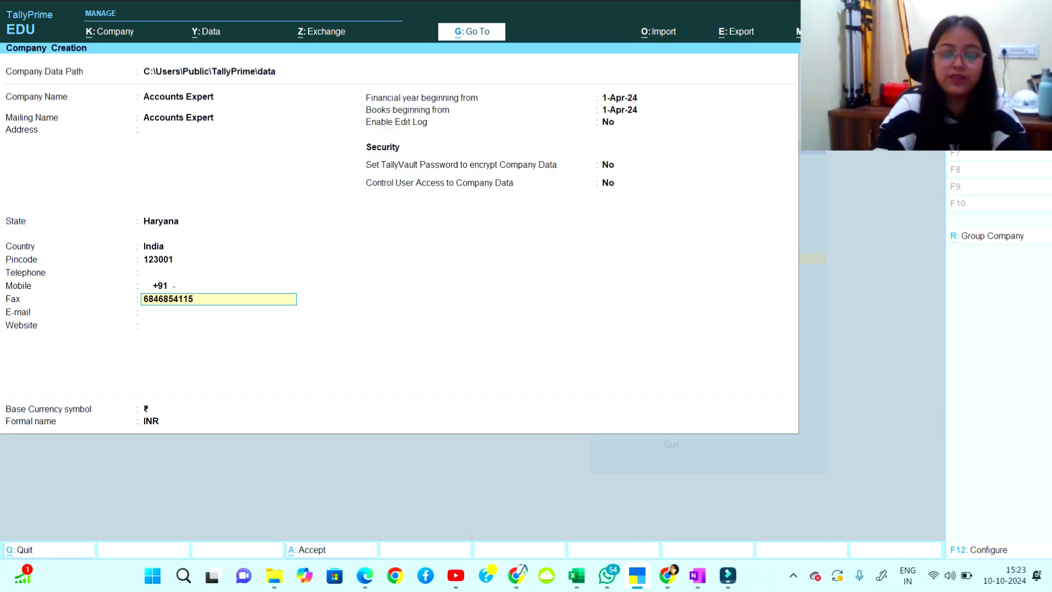
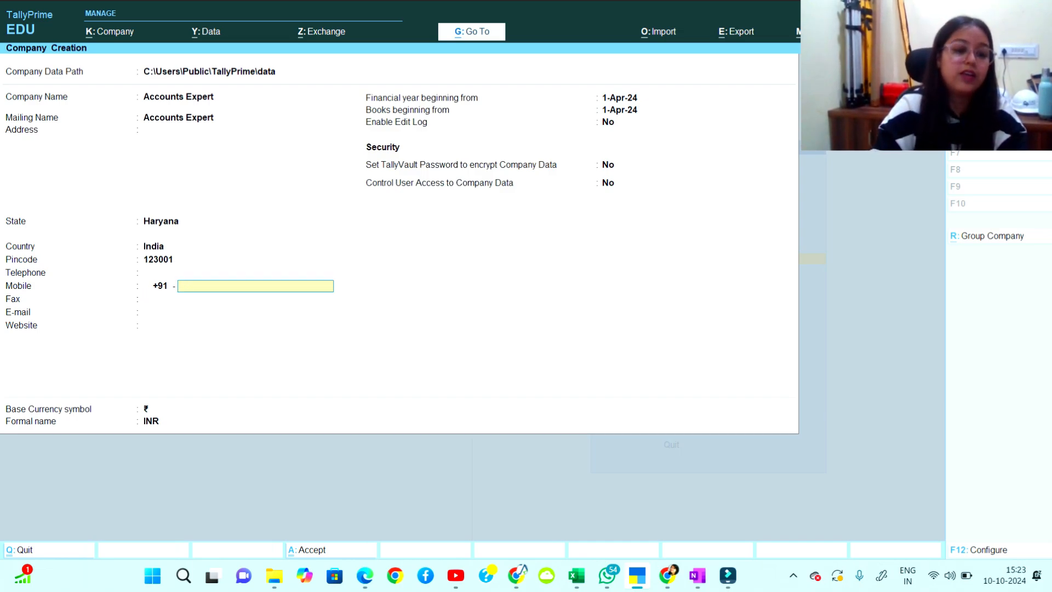
{"action": "type", "text": "4554655"}
{"action": "key", "text": "Return"}
{"action": "key", "text": "Return"}
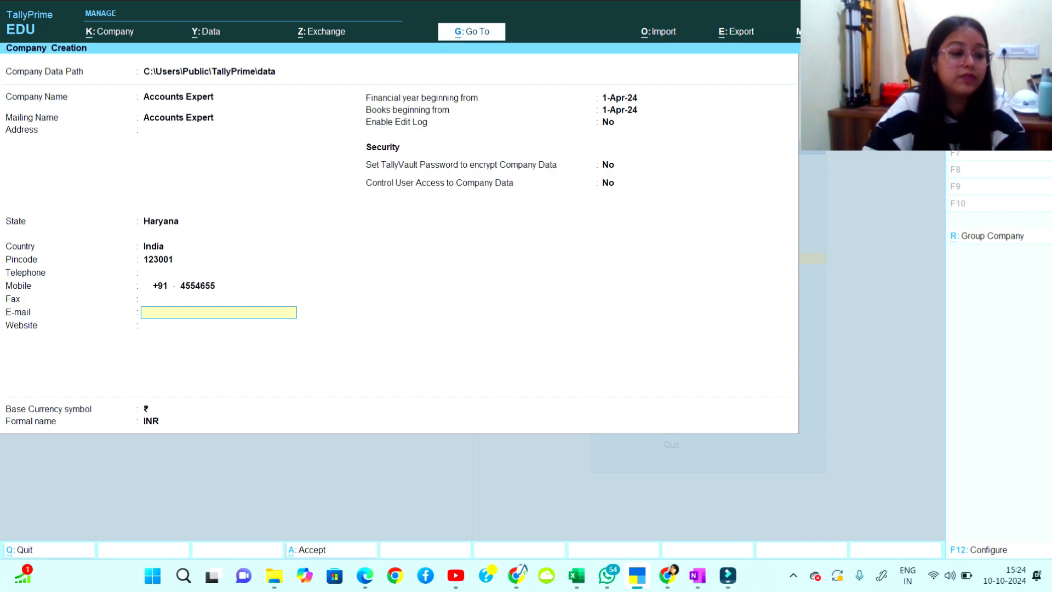
{"action": "key", "text": "Return"}
{"action": "key", "text": "Return"}
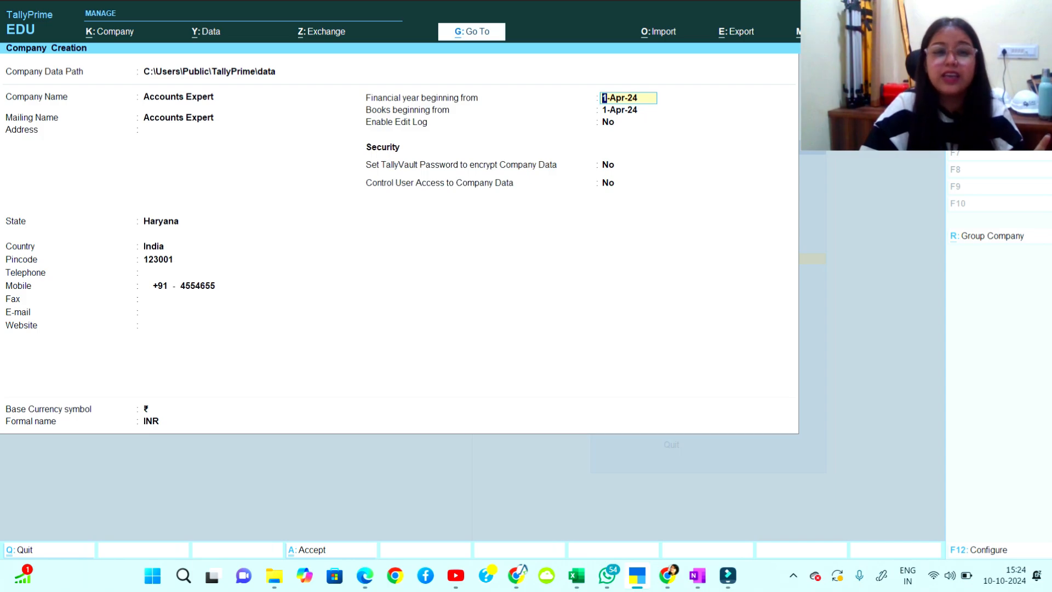
Set books beginning from 1-10-2024, keep Edit Log off, and accept creating Accounts Expert.
{"action": "key", "text": "Return"}
{"action": "type", "text": "1-"}
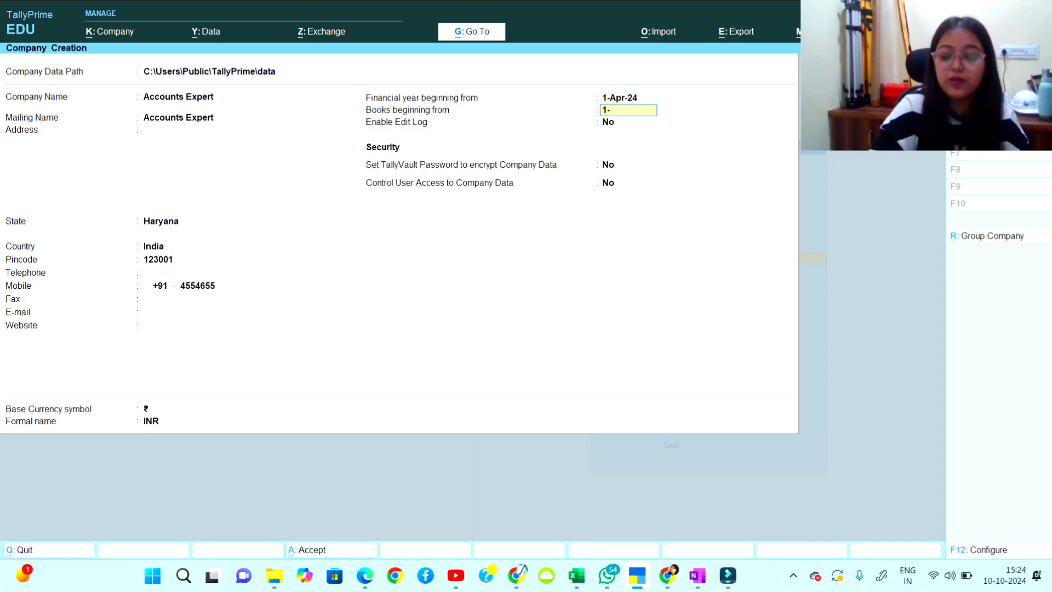
{"action": "type", "text": "10-2024"}
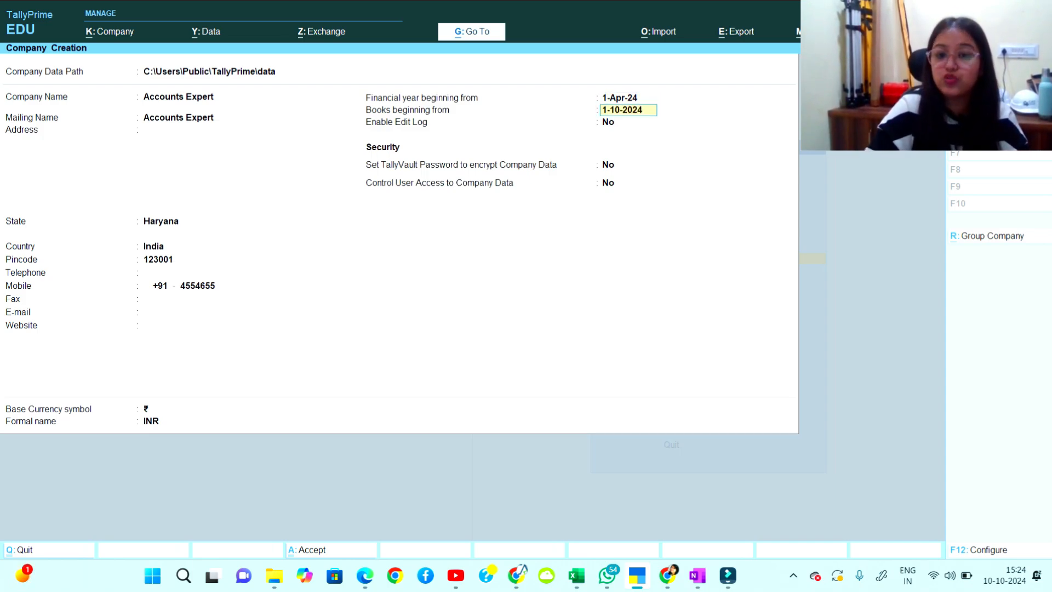
{"action": "key", "text": "Return"}
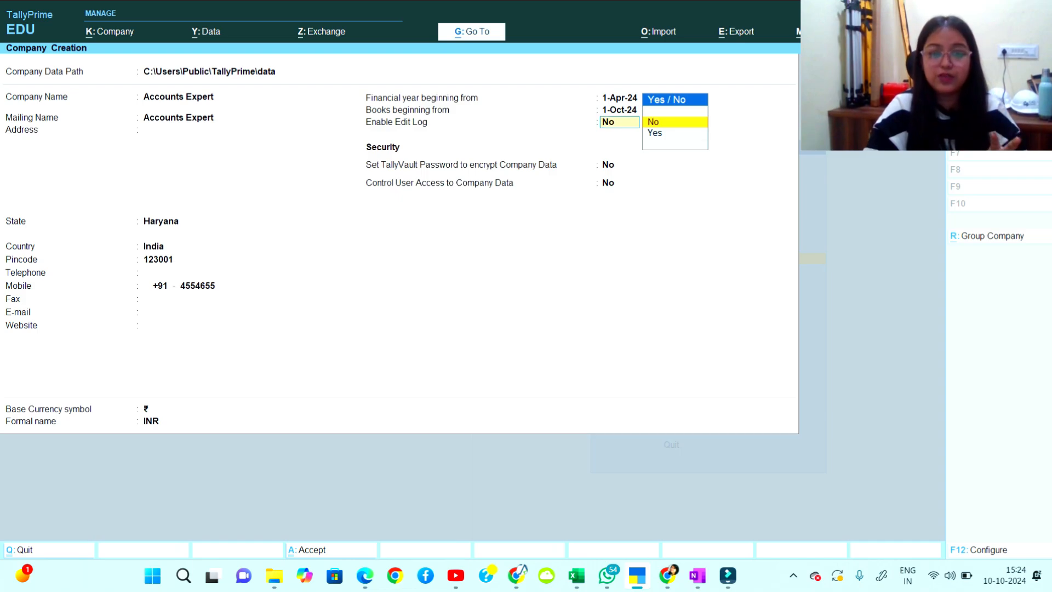
{"action": "key", "text": "Return"}
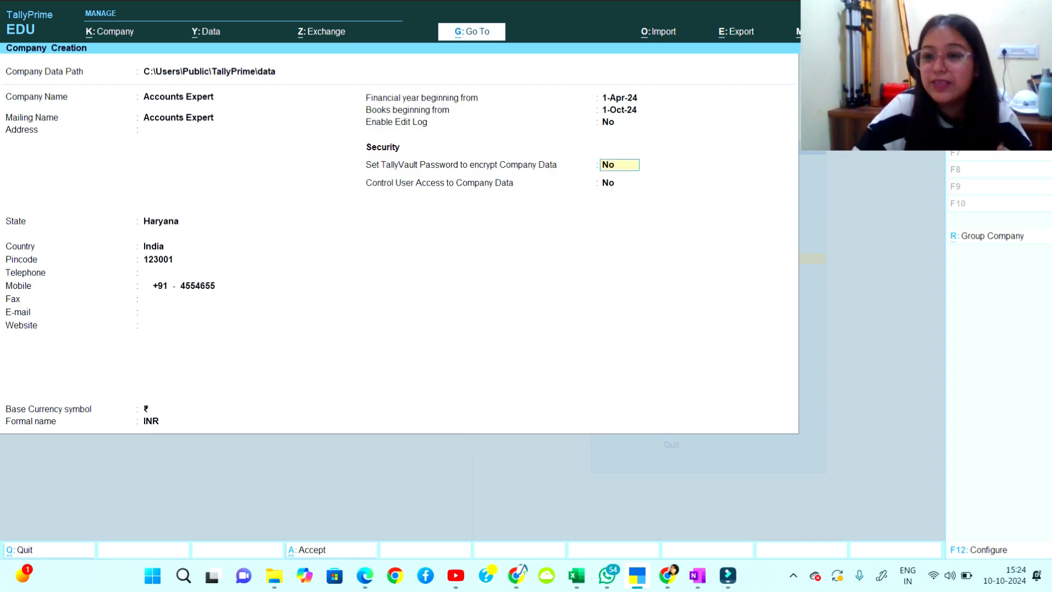
{"action": "key", "text": "Return"}
{"action": "key", "text": "Return"}
{"action": "key", "text": "Return"}
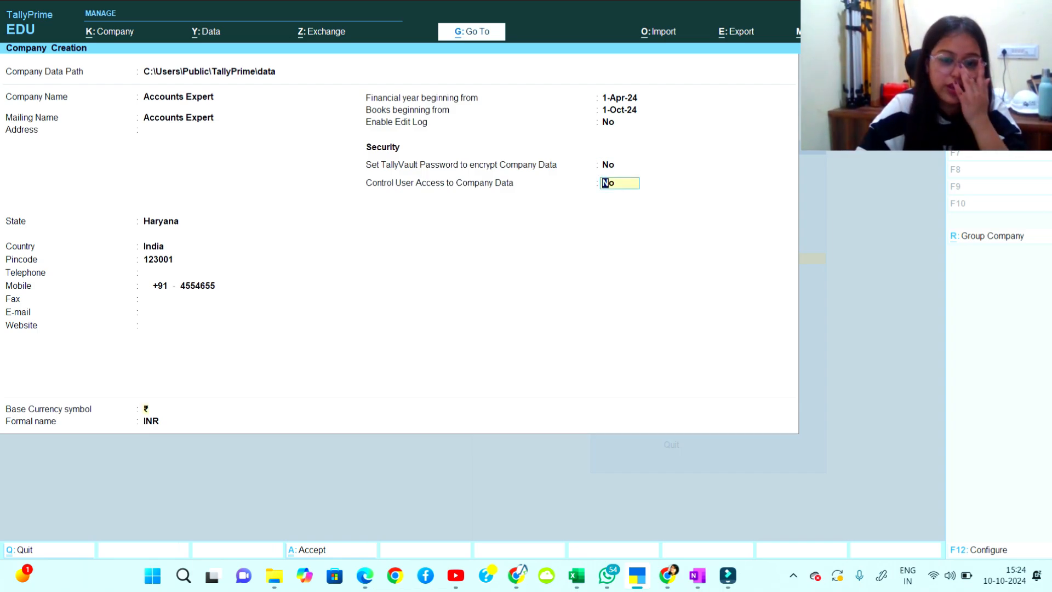
{"action": "key", "text": "Return"}
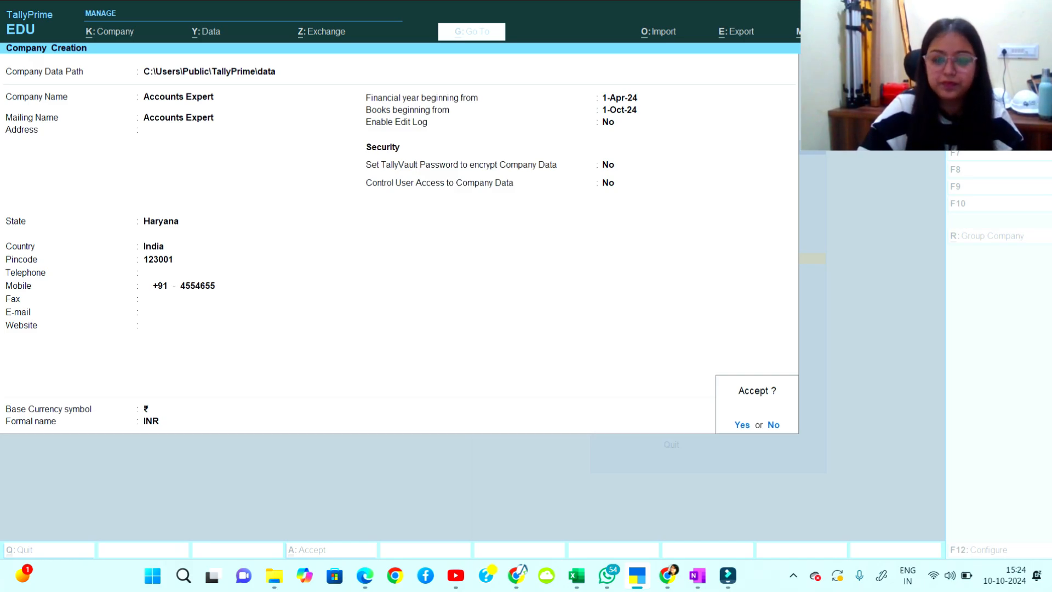
{"action": "key", "text": "Return"}
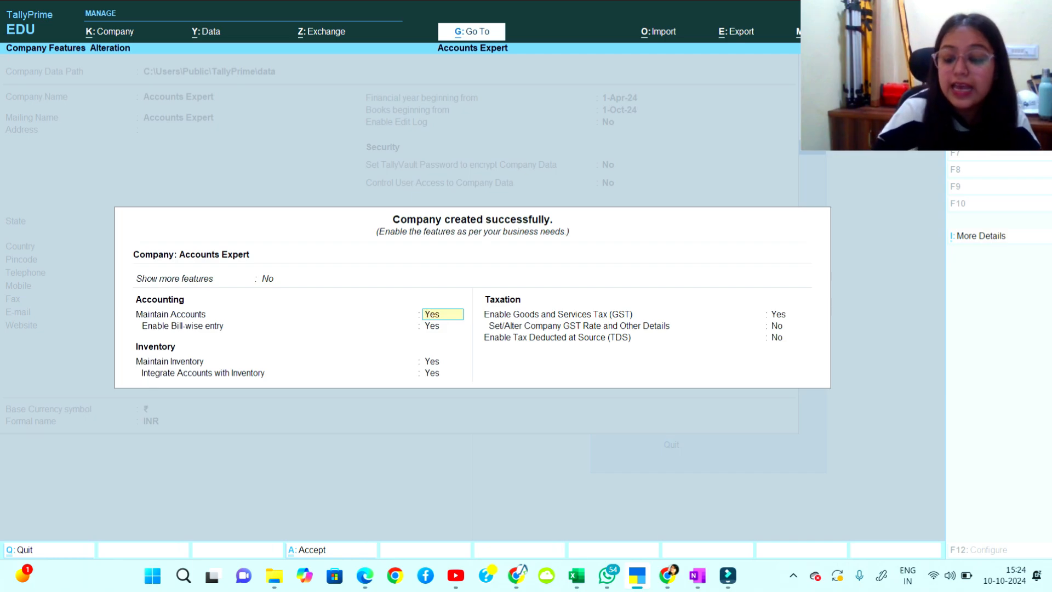
Keep the bill-wise, inventory and integration settings, set Enable GST to No, and save.
{"action": "key", "text": "Return"}
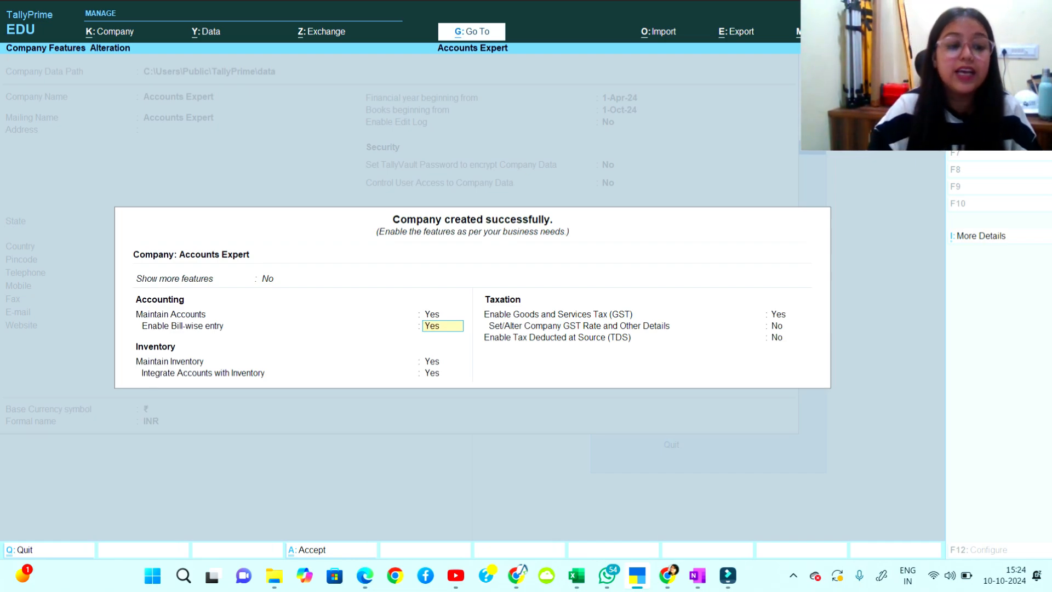
{"action": "key", "text": "Return"}
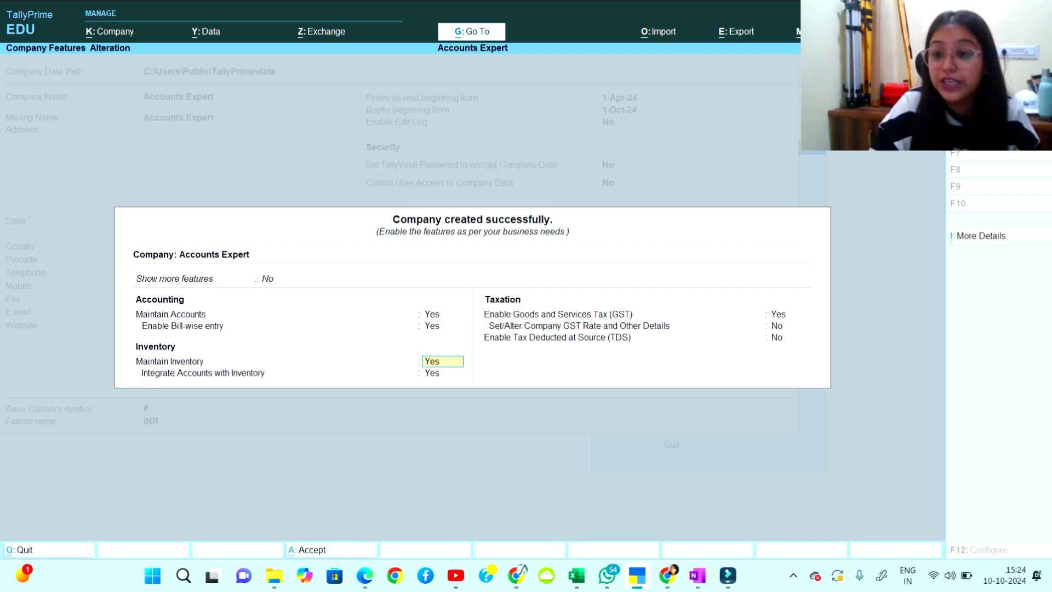
{"action": "key", "text": "Return"}
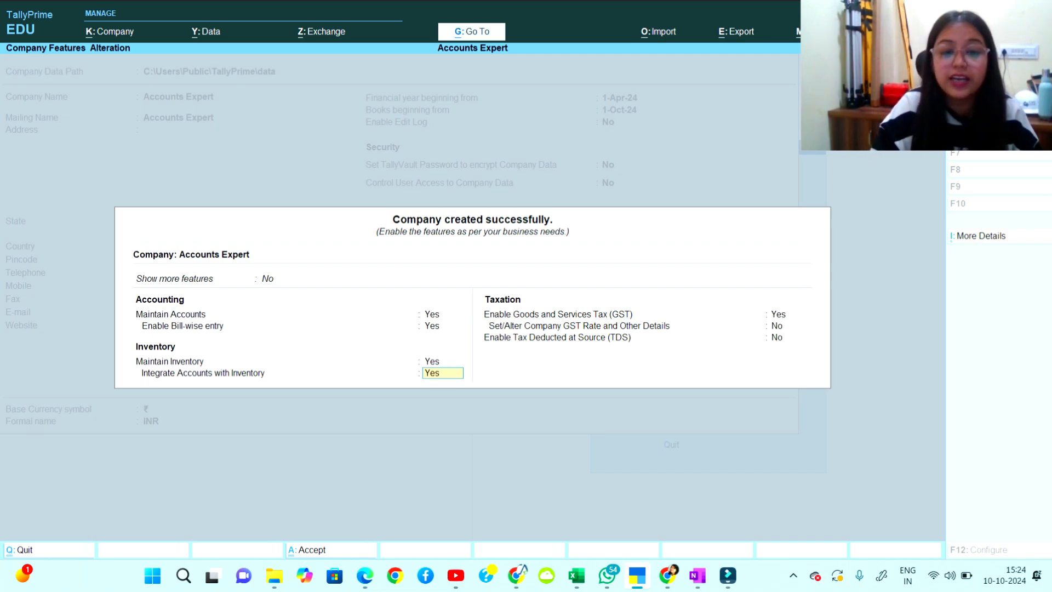
{"action": "key", "text": "Return"}
{"action": "type", "text": "n"}
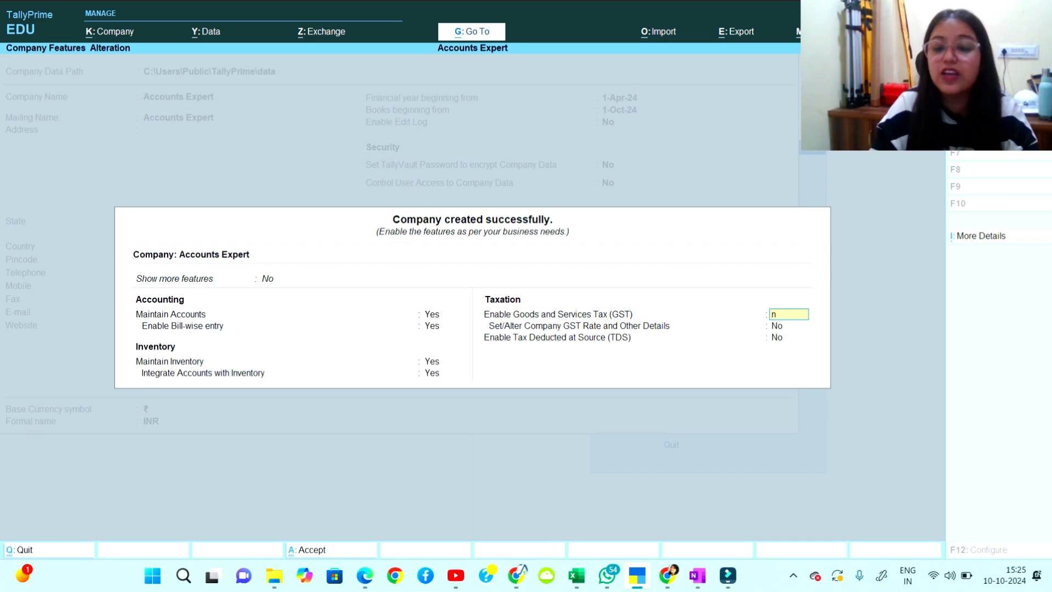
{"action": "key", "text": "Return"}
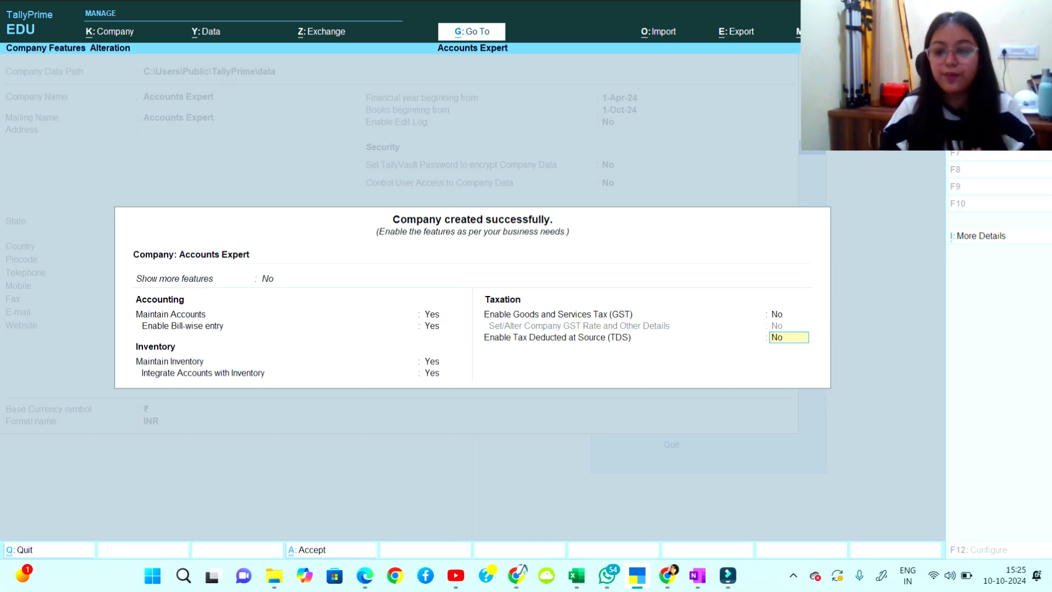
{"action": "key", "text": "Return"}
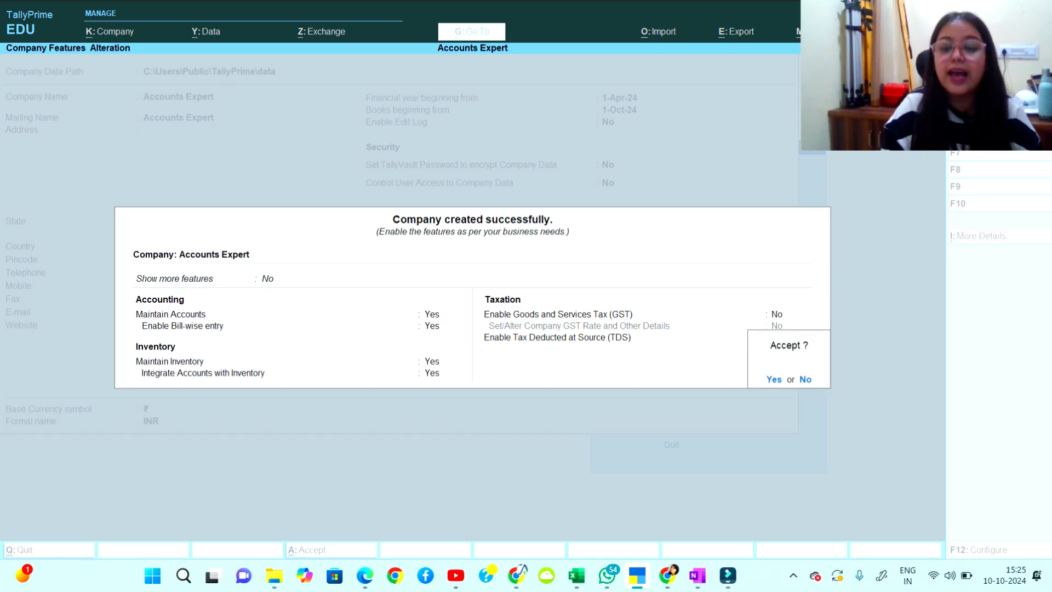
{"action": "key", "text": "Return"}
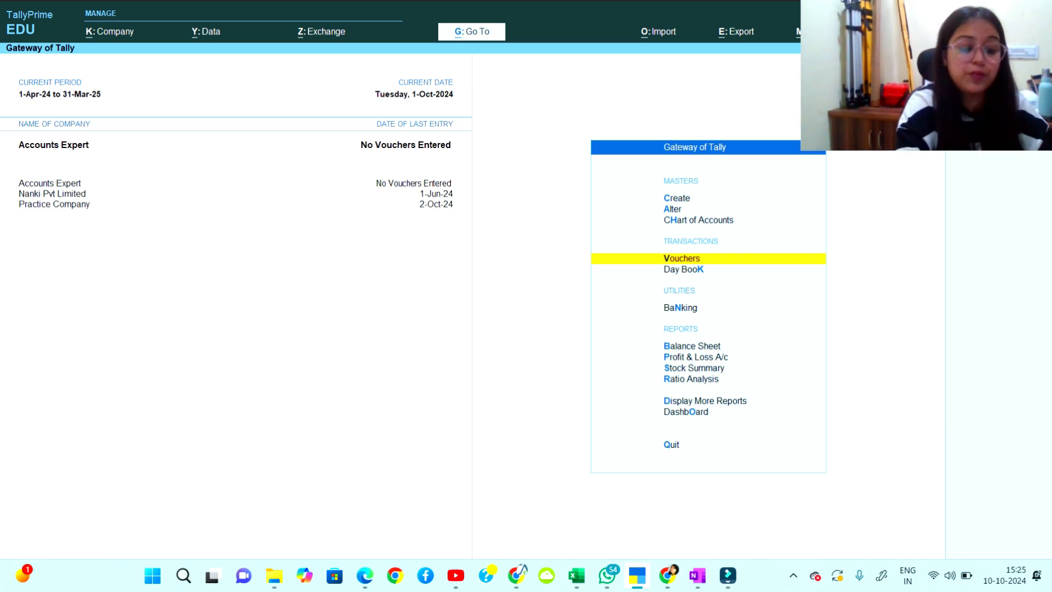
Open voucher entry for Accounts Expert, then quit back to the Gateway of Tally.
{"action": "key", "text": "XF86MonBrightnessUp"}
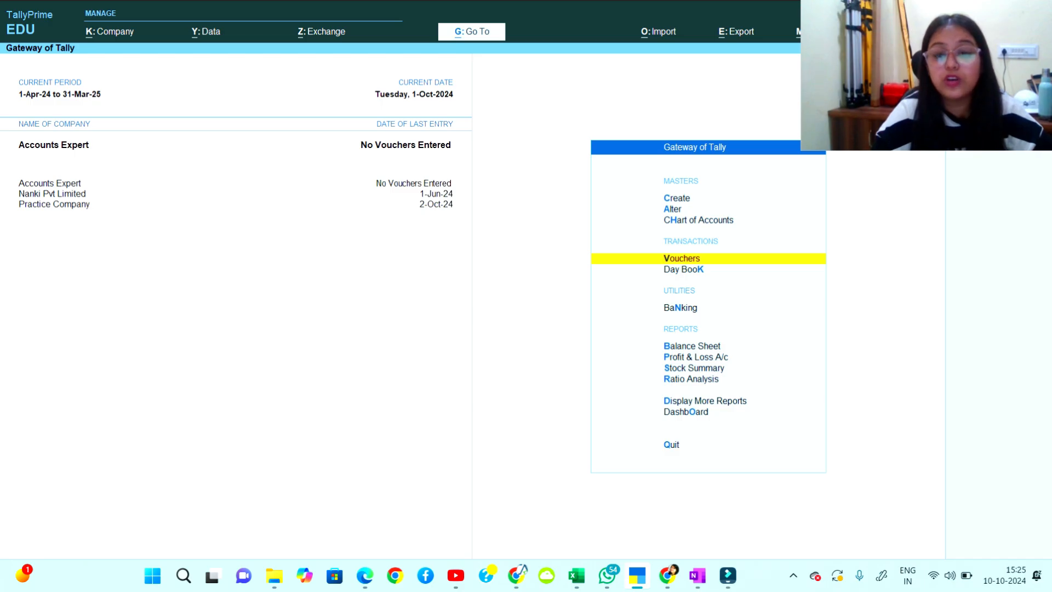
{"action": "key", "text": "Return"}
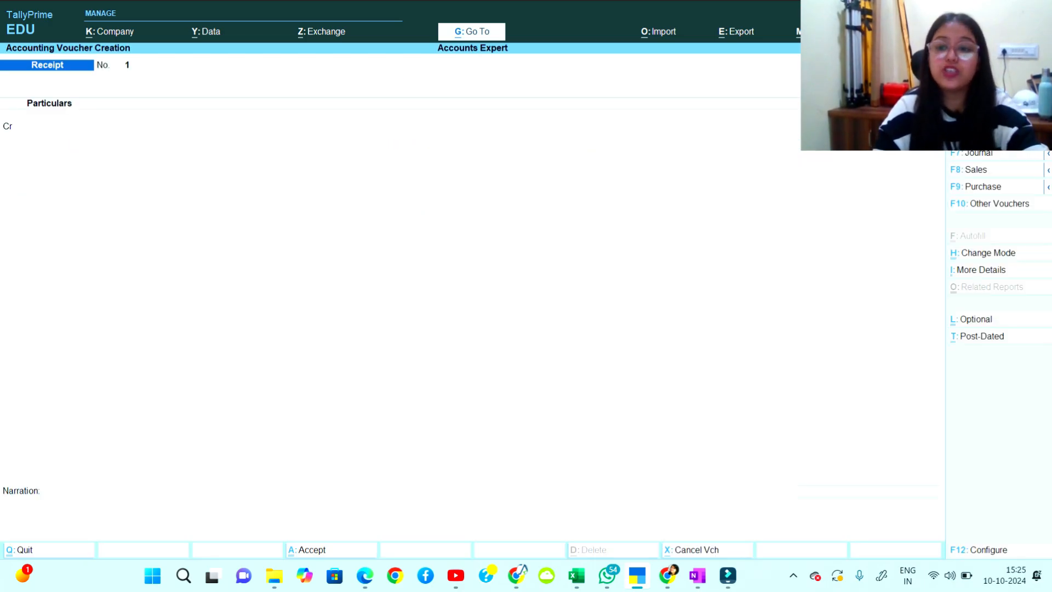
{"action": "key", "text": "Escape"}
{"action": "key", "text": "Return"}
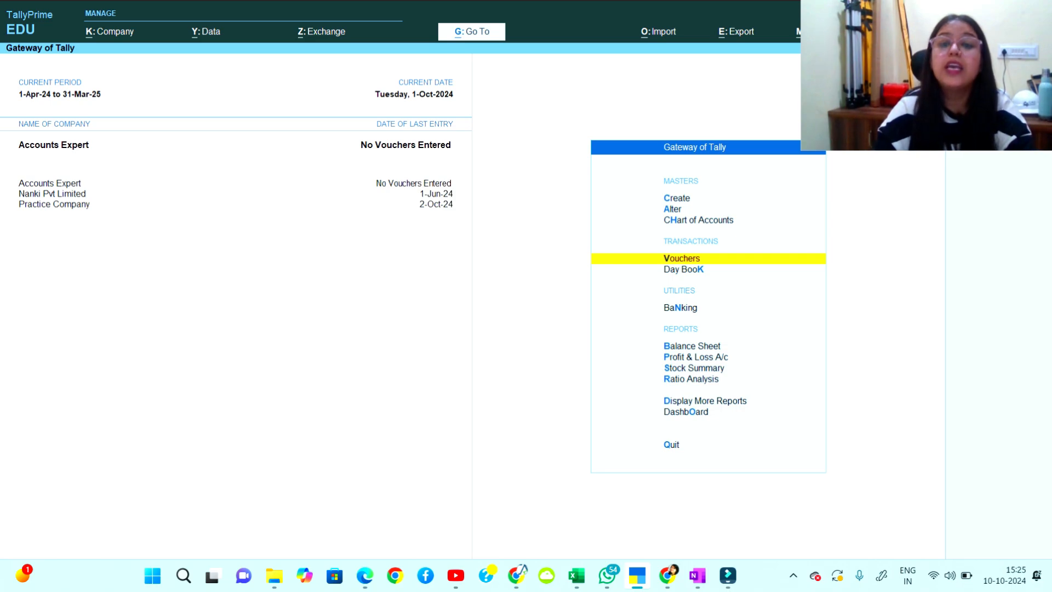
Browse the Gateway menu and reopen Vouchers on a blank Receipt voucher No. 1.
{"action": "key", "text": "Down"}
{"action": "key", "text": "Down"}
{"action": "key", "text": "Down"}
{"action": "key", "text": "Down"}
{"action": "key", "text": "Down"}
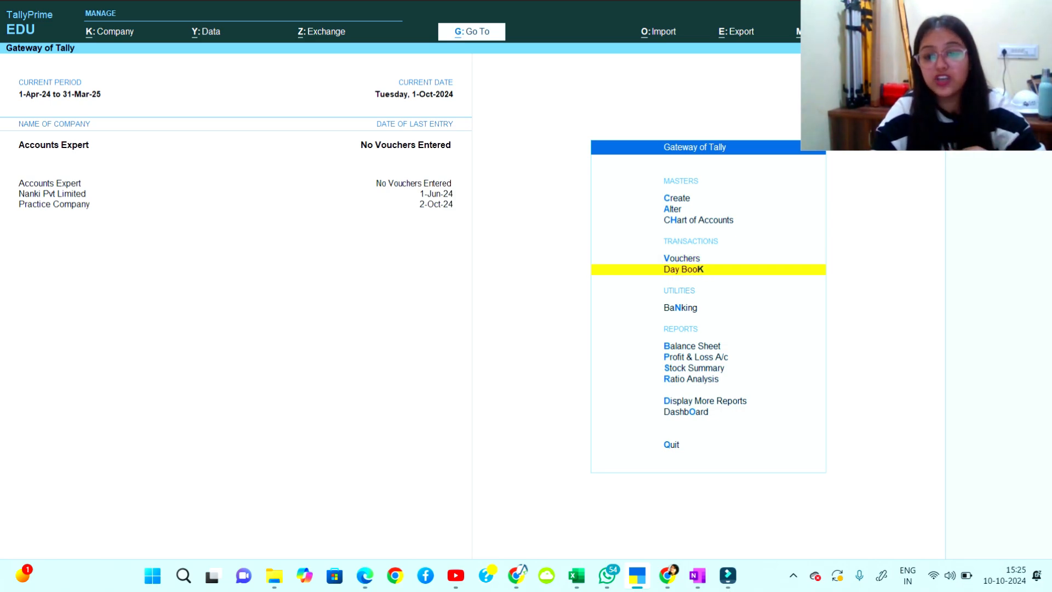
{"action": "key", "text": "Up"}
{"action": "key", "text": "Up"}
{"action": "key", "text": "Up"}
{"action": "key", "text": "Up"}
{"action": "key", "text": "Up"}
{"action": "key", "text": "Up"}
{"action": "key", "text": "Up"}
{"action": "key", "text": "Up"}
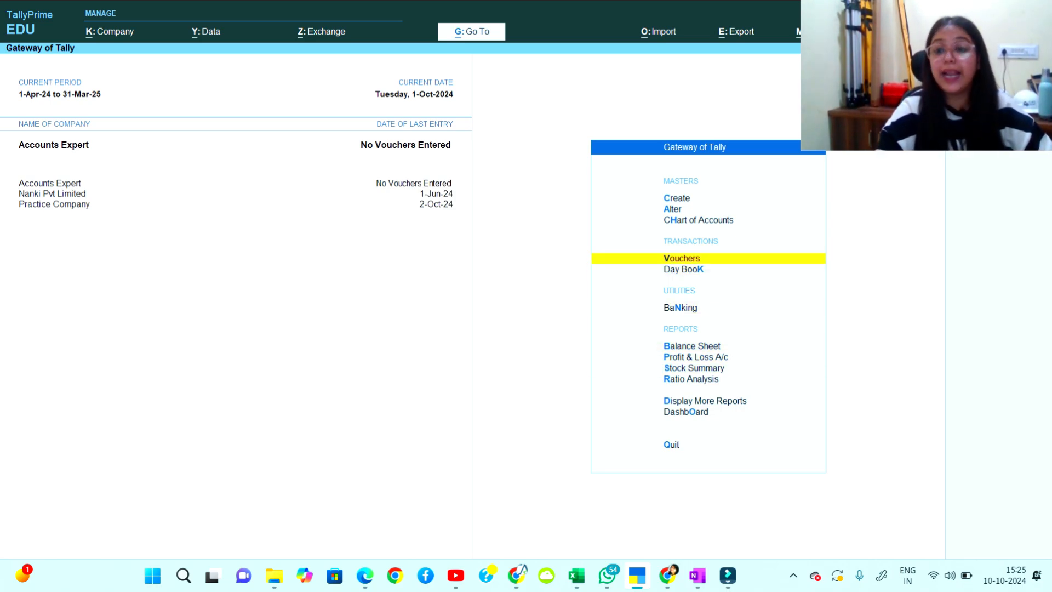
{"action": "key", "text": "Down"}
{"action": "key", "text": "Down"}
{"action": "key", "text": "Down"}
{"action": "key", "text": "Down"}
{"action": "key", "text": "Down"}
{"action": "key", "text": "Down"}
{"action": "key", "text": "Down"}
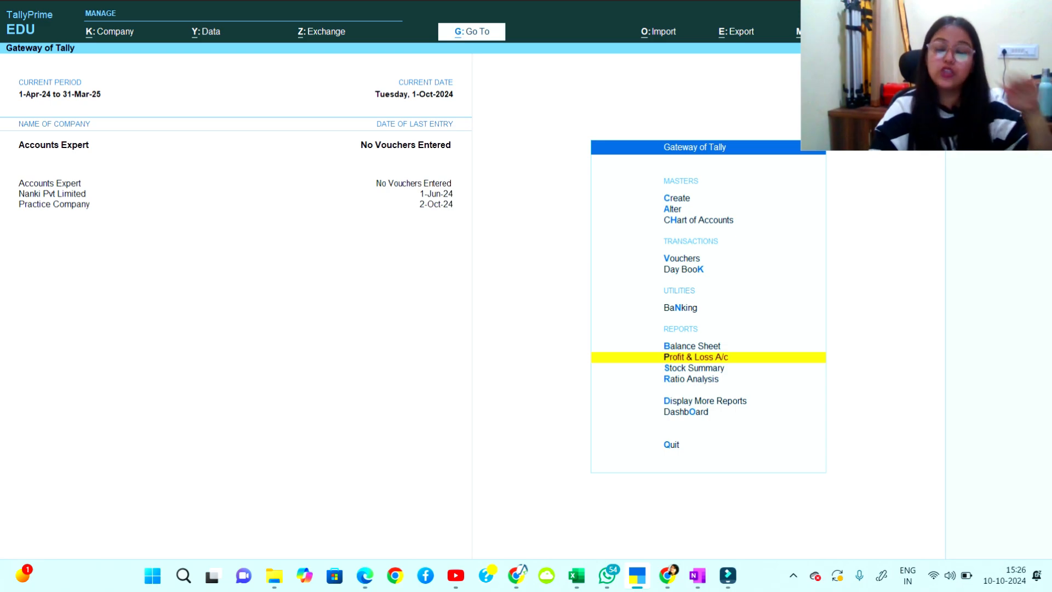
{"action": "key", "text": "Up"}
{"action": "key", "text": "Up"}
{"action": "key", "text": "Up"}
{"action": "key", "text": "Up"}
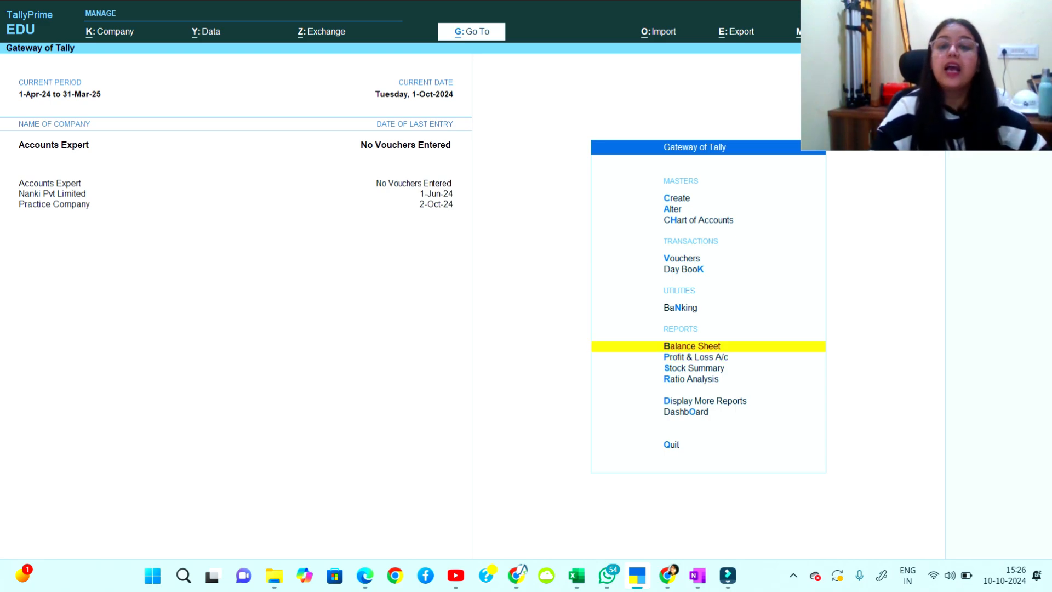
{"action": "key", "text": "Down"}
{"action": "key", "text": "Up"}
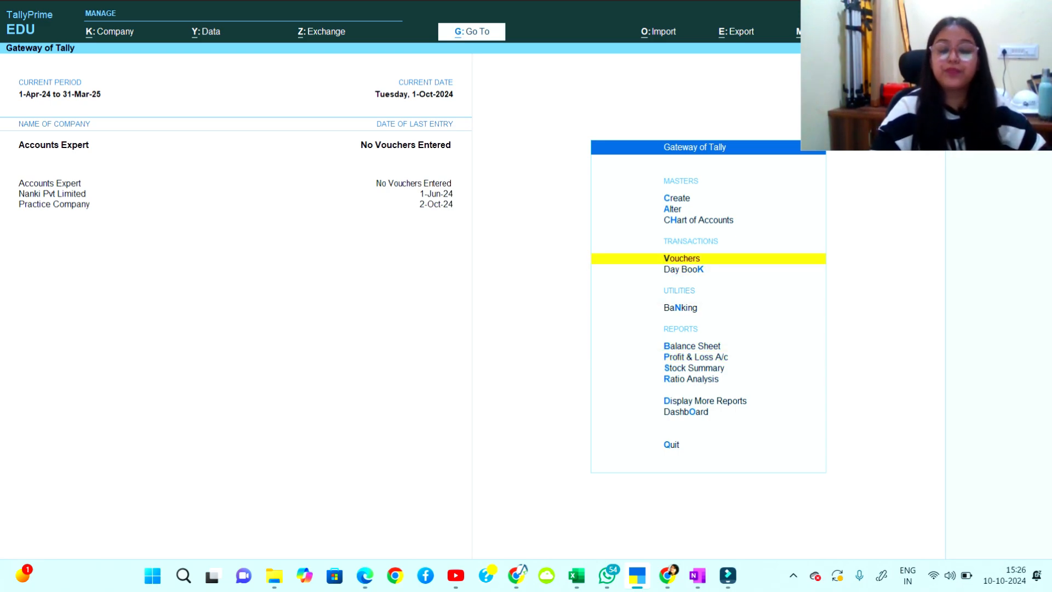
{"action": "key", "text": "Return"}
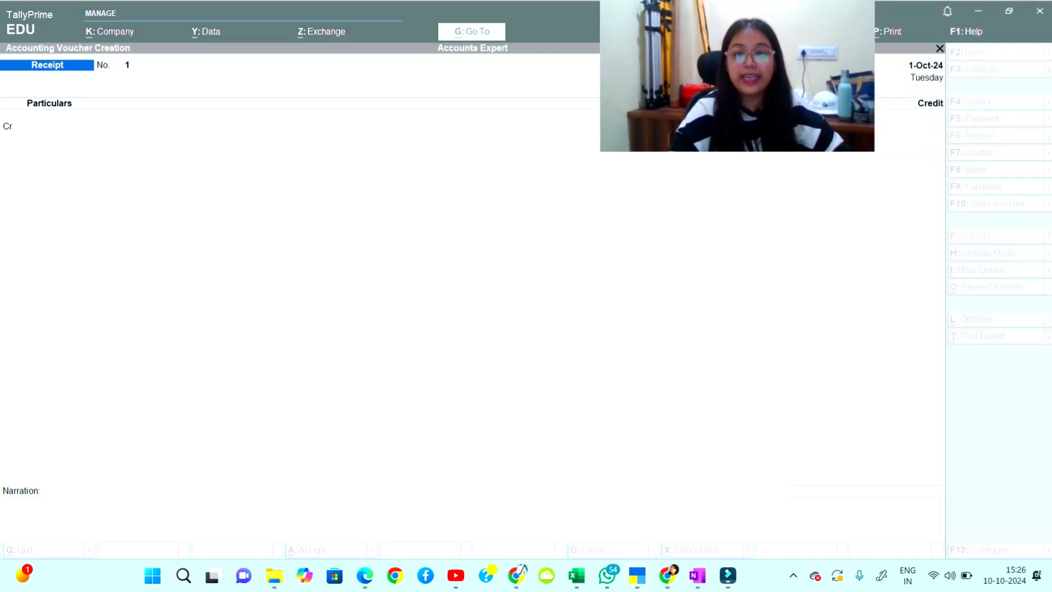
Switch the voucher to Payment (F5), Sales (F8), back to Receipt (F6), then open Change Voucher Mode.
{"action": "key", "text": "Return"}
{"action": "left_click_drag", "start_coordinate": [736, 76], "coordinate": [113, 516]}
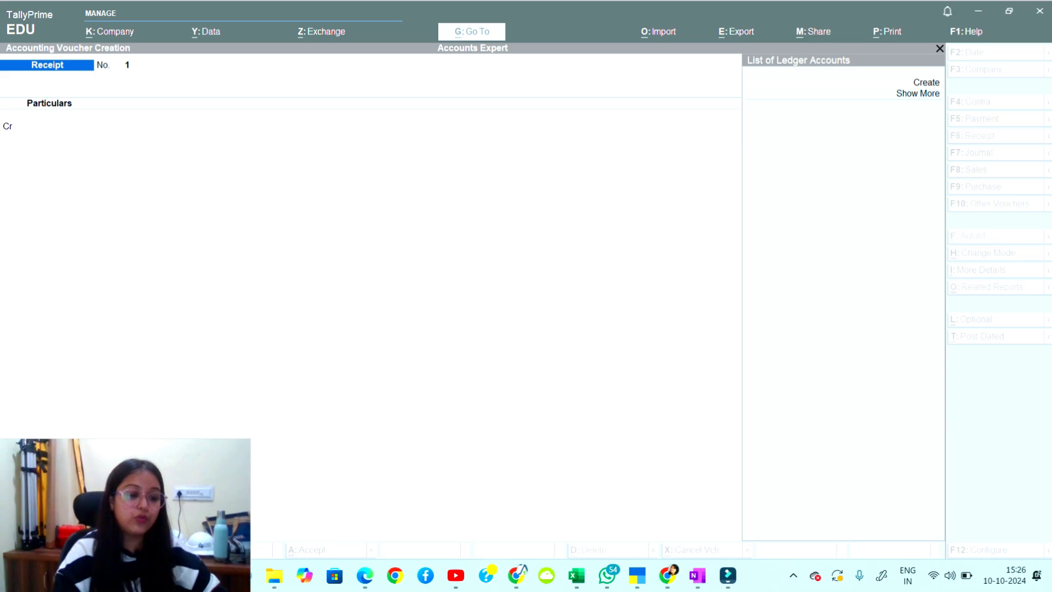
{"action": "left_click", "coordinate": [350, 329]}
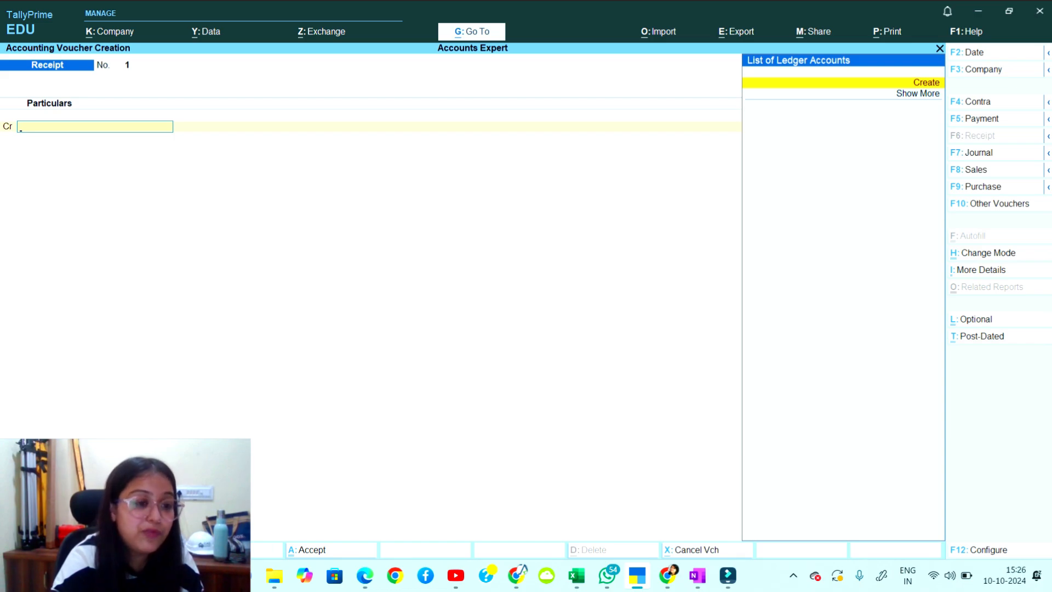
{"action": "key", "text": "F5"}
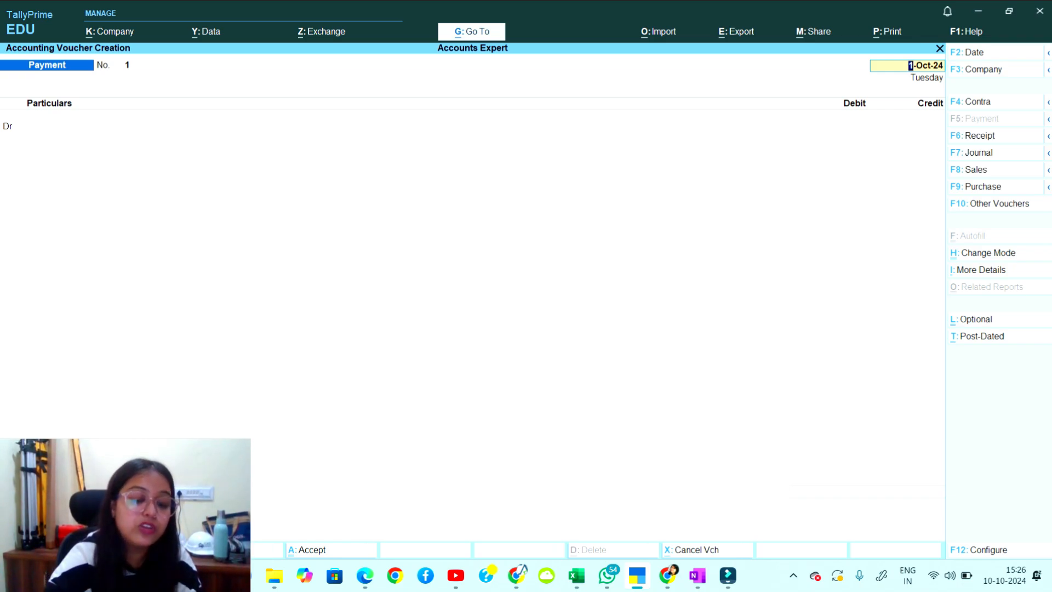
{"action": "key", "text": "F8"}
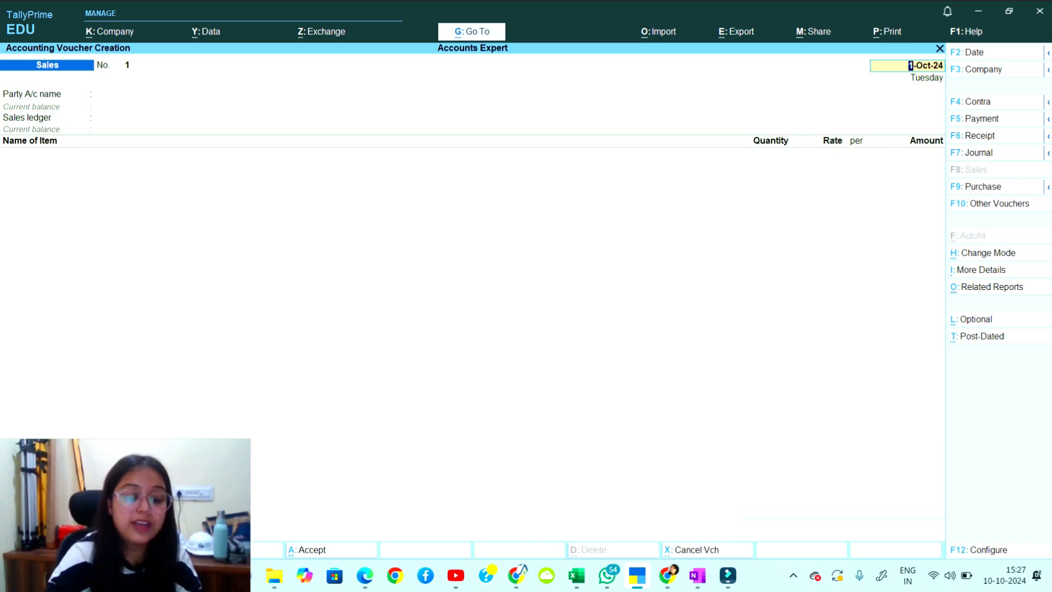
{"action": "key", "text": "F6"}
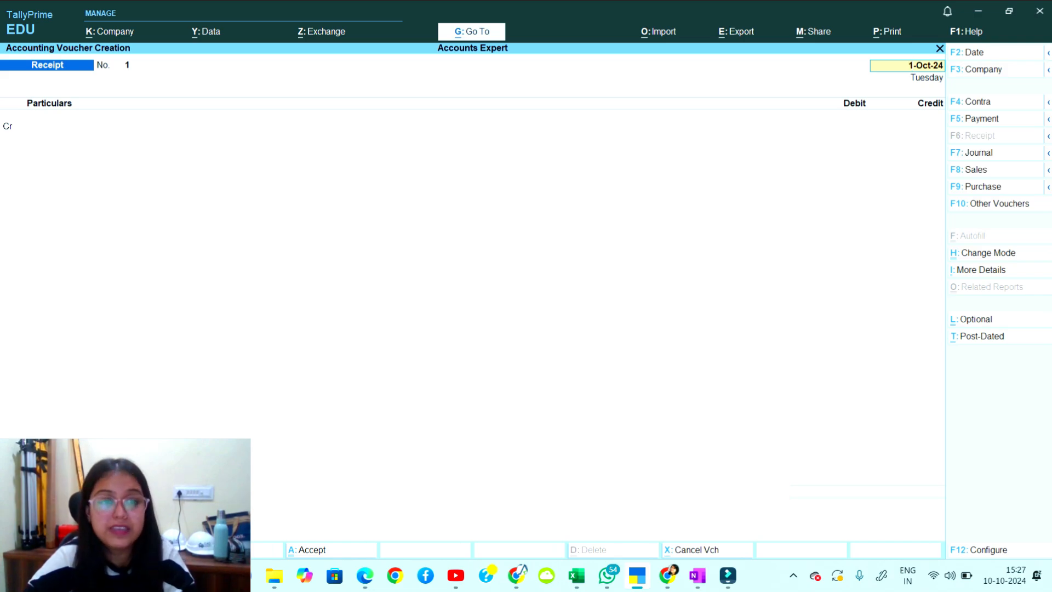
{"action": "key", "text": "ctrl+h"}
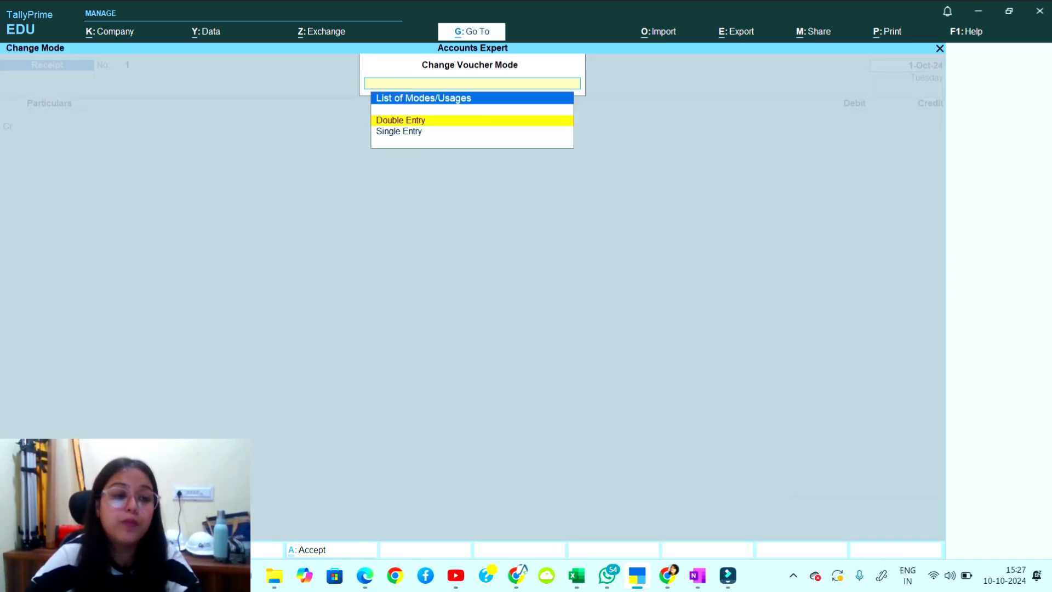
Dismiss the error messages and keep the Receipt voucher in Double Entry mode.
{"action": "key", "text": "BackSpace"}
{"action": "key", "text": "Return"}
{"action": "key", "text": "Return"}
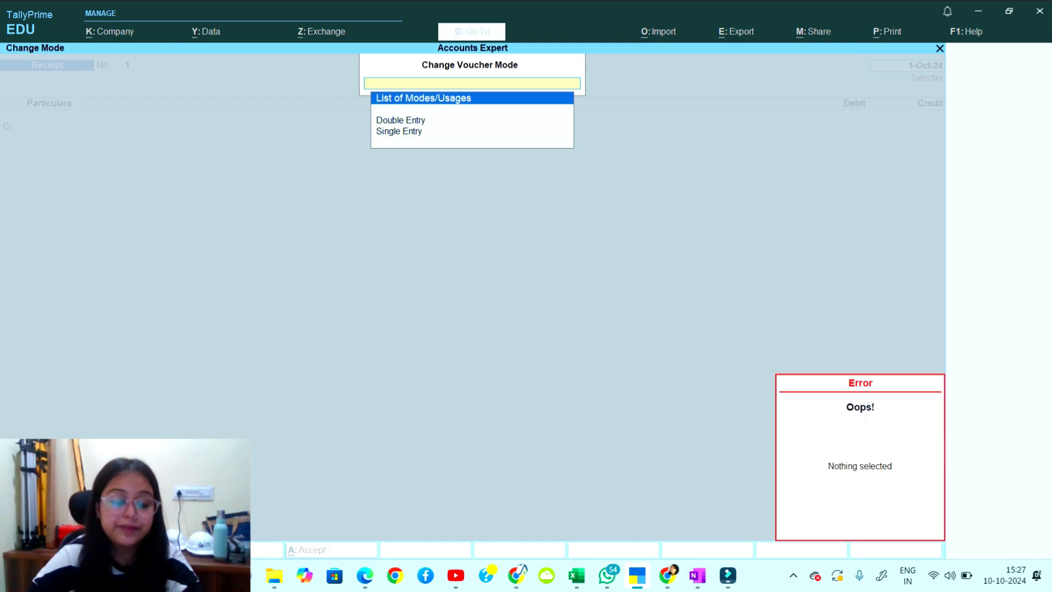
{"action": "key", "text": "Return"}
{"action": "key", "text": "Down"}
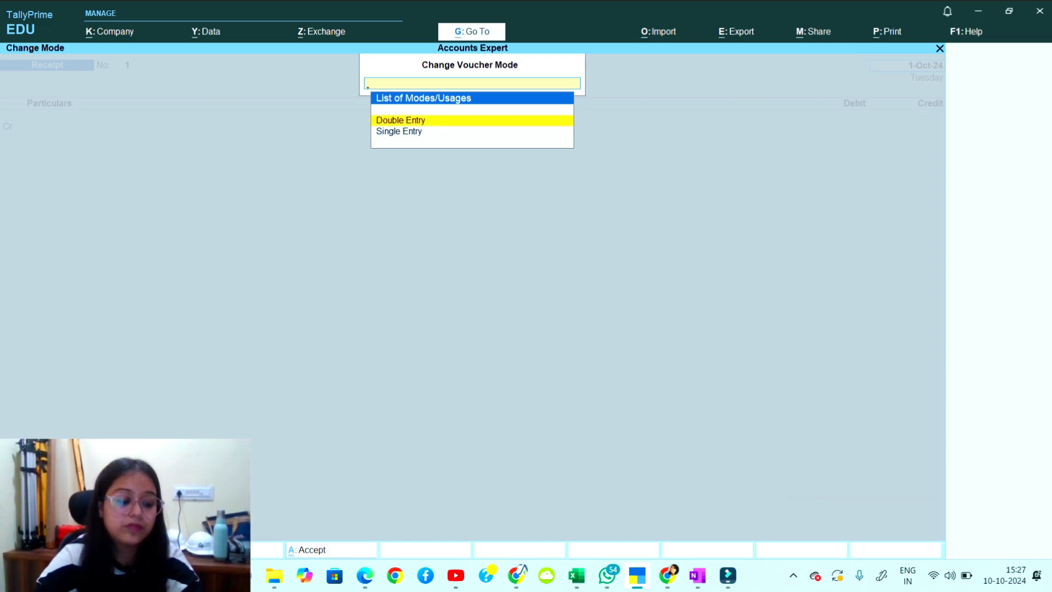
{"action": "key", "text": "Return"}
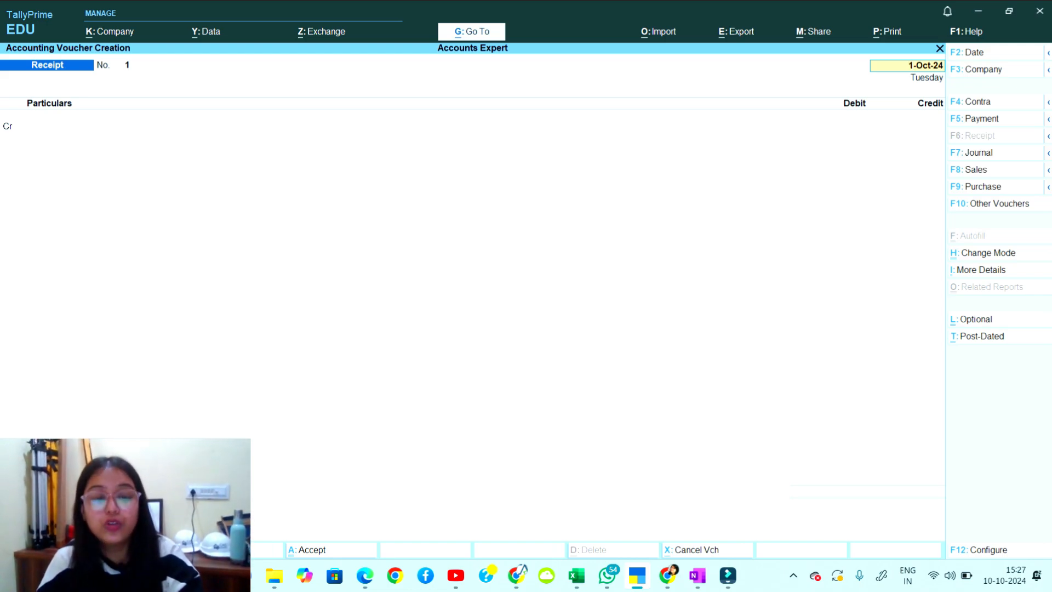
{"action": "key", "text": "ctrl+h"}
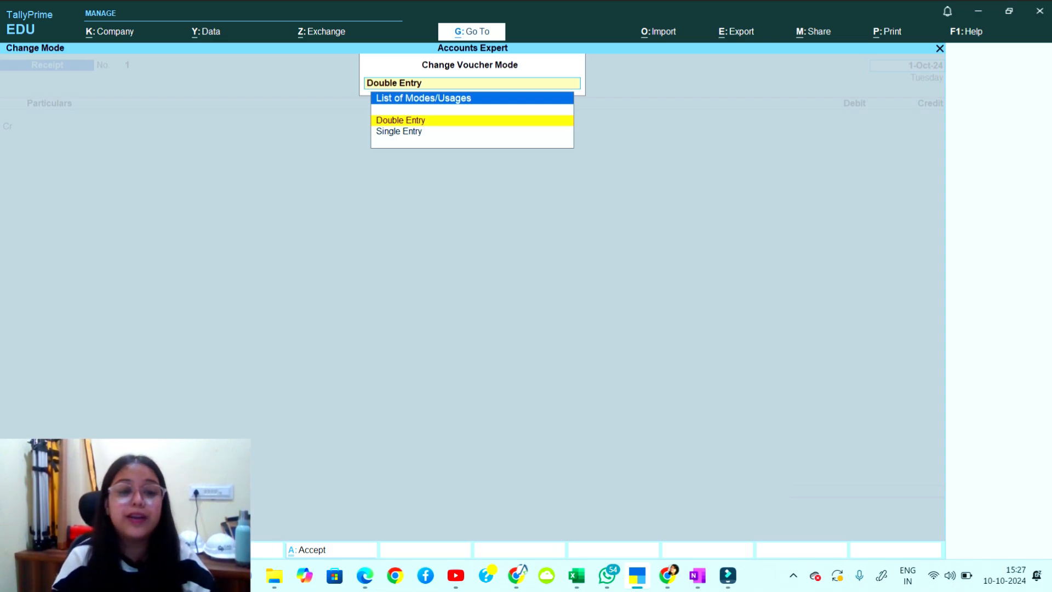
{"action": "key", "text": "Return"}
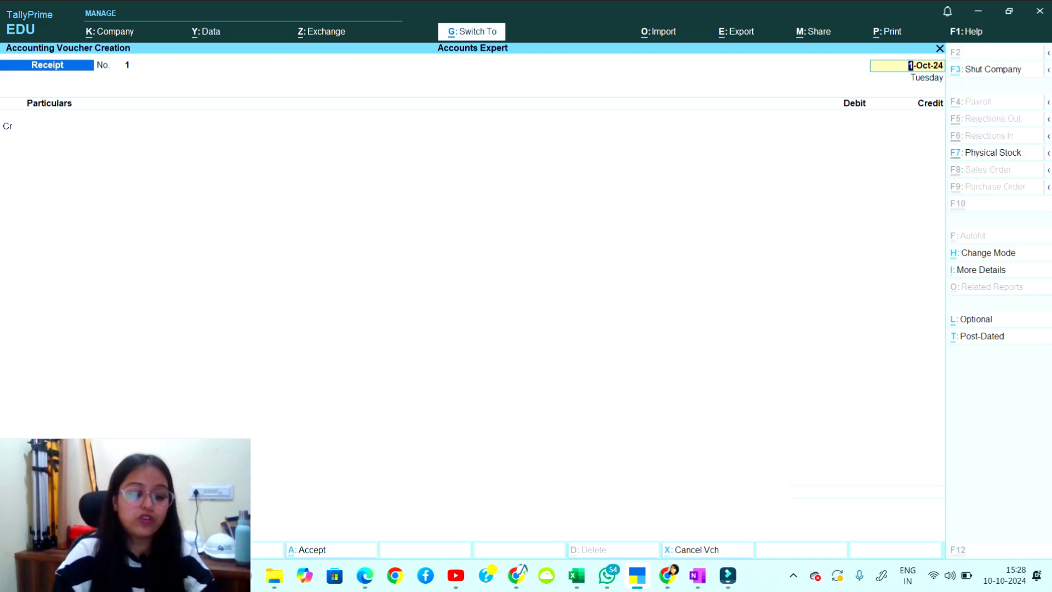
Toggle the voucher to Single Entry and back to Double Entry, then switch to the OneNote notes.
{"action": "key", "text": "ctrl+h"}
{"action": "key", "text": "Down"}
{"action": "key", "text": "Return"}
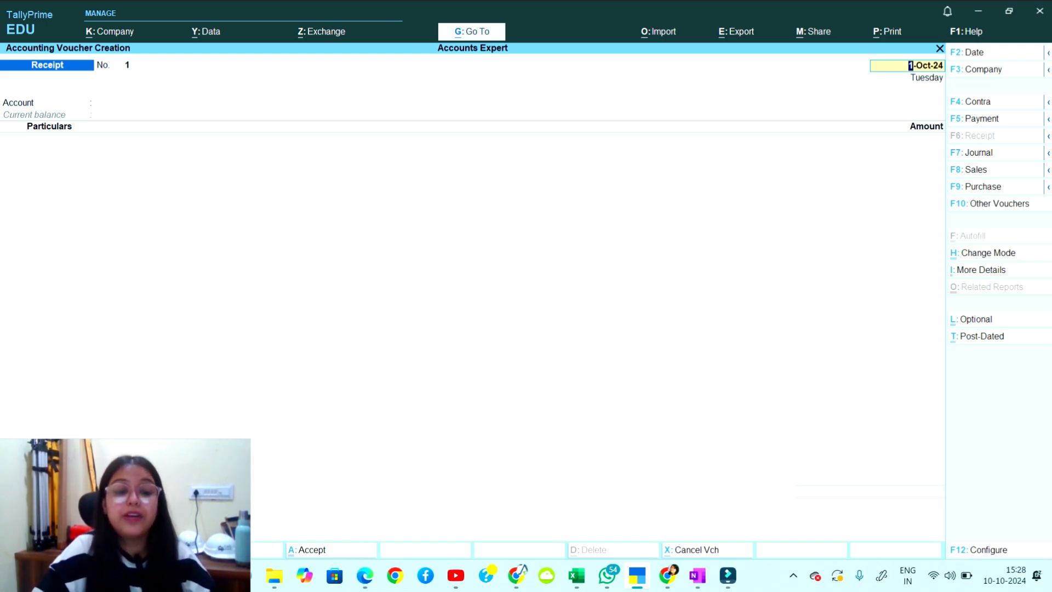
{"action": "key", "text": "ctrl+h"}
{"action": "key", "text": "Up"}
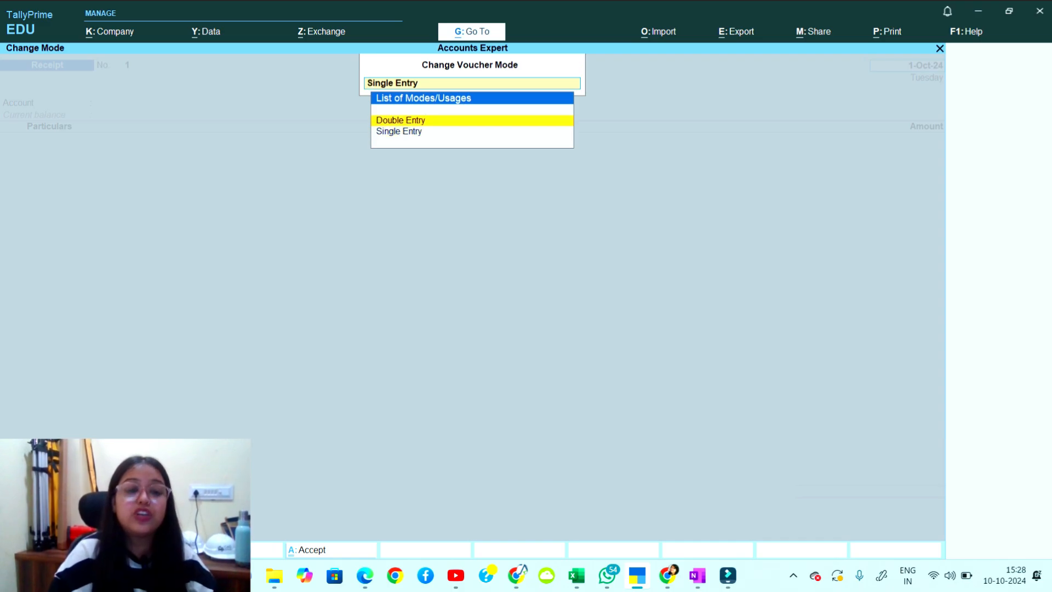
{"action": "key", "text": "Return"}
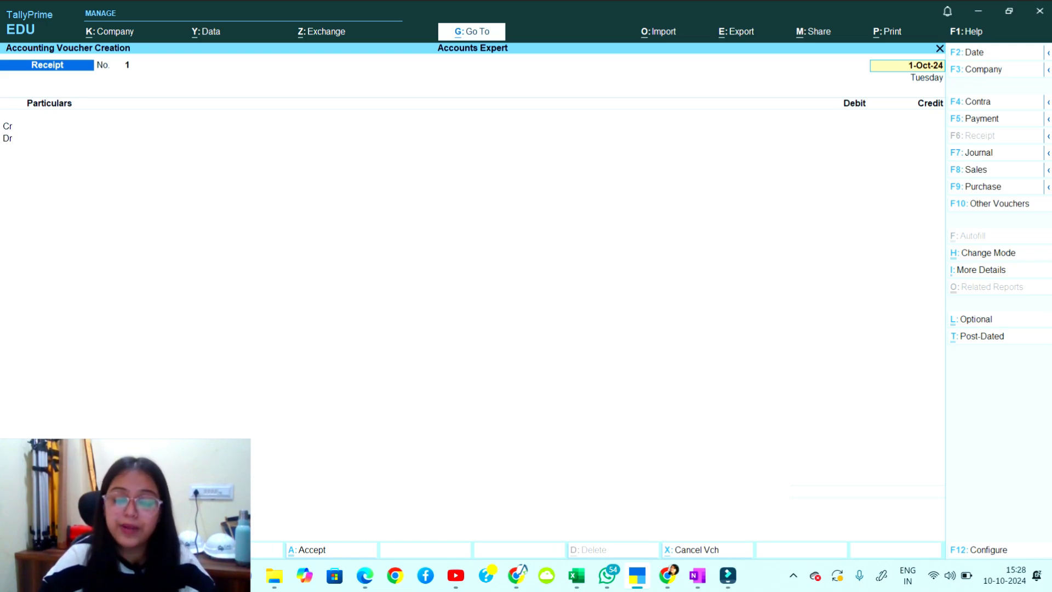
{"action": "key", "text": "Return"}
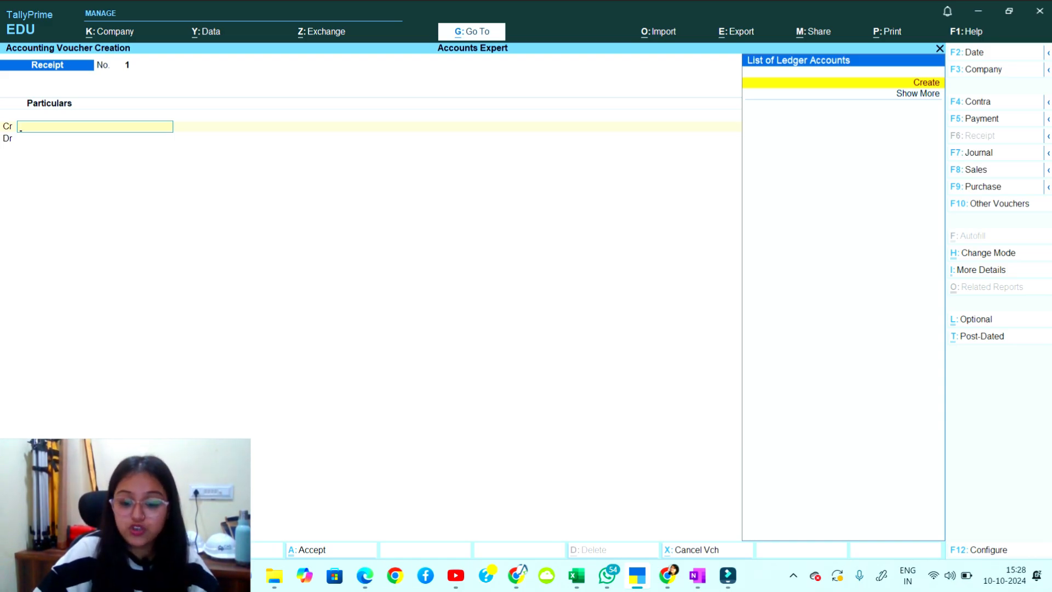
{"action": "key", "text": "alt+Tab"}
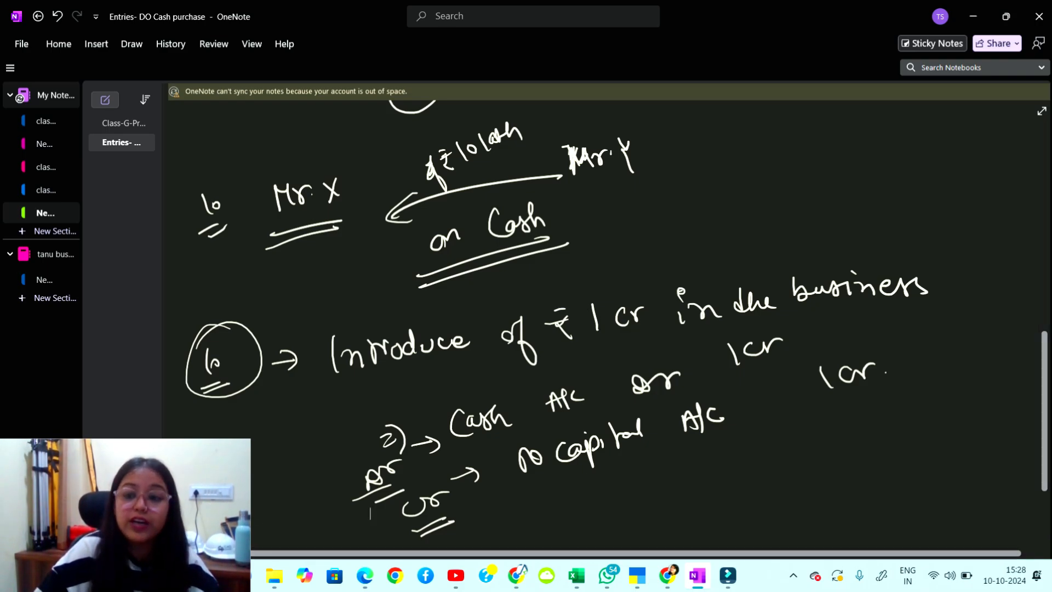
In the OneNote notes, write the sequence C → G → L → V in blank space.
{"action": "key", "text": "alt+Tab"}
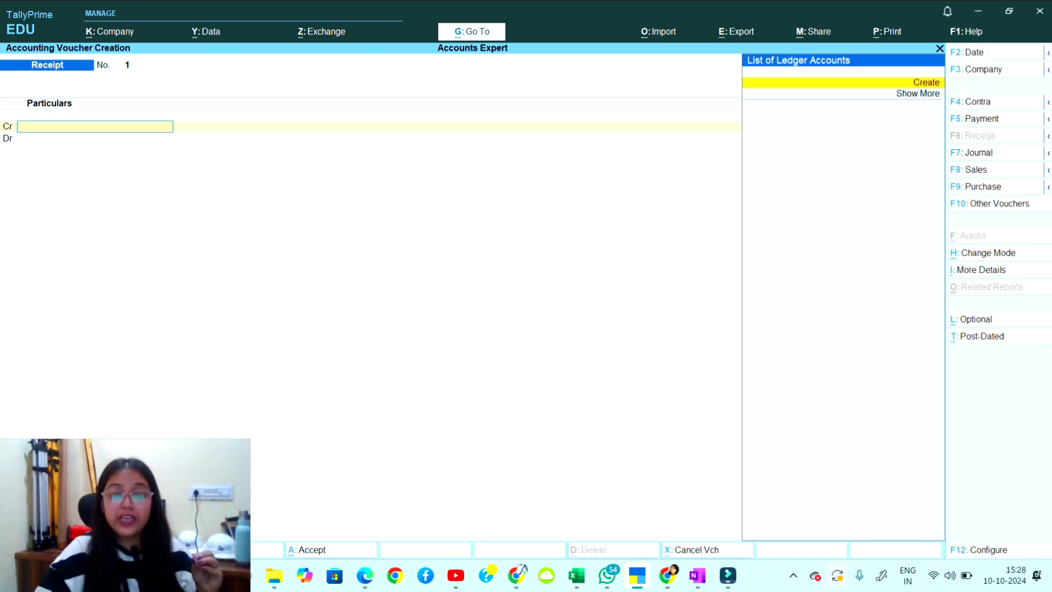
{"action": "key", "text": "alt+Tab"}
{"action": "scroll", "coordinate": [603, 317], "scroll_direction": "down", "scroll_amount": 10}
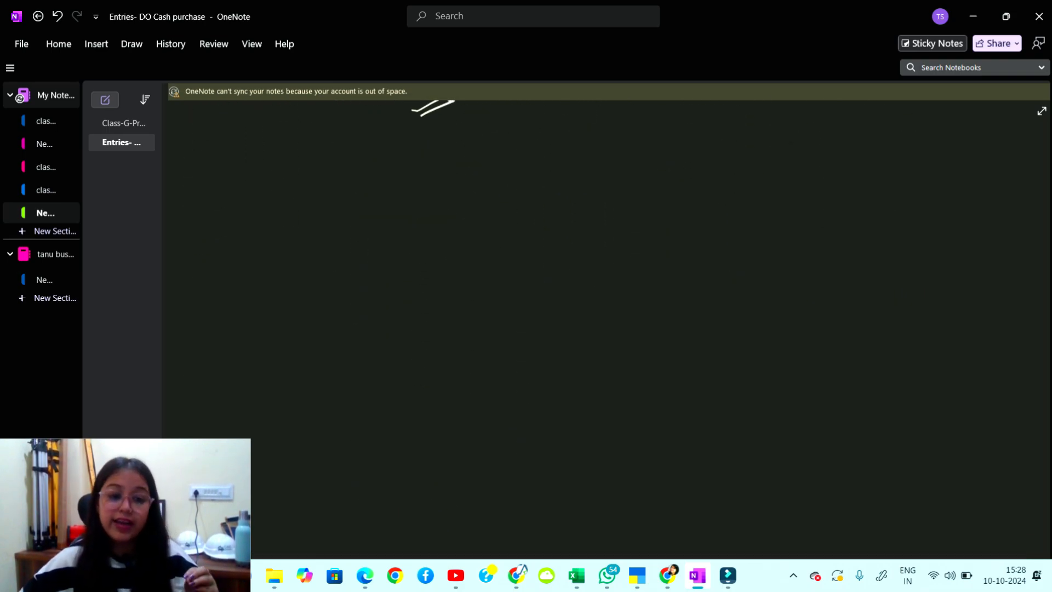
{"action": "mouse_move", "coordinate": [244, 202]}
{"action": "left_mouse_down"}
{"action": "mouse_move", "coordinate": [245, 221]}
{"action": "mouse_move", "coordinate": [283, 213]}
{"action": "mouse_move", "coordinate": [323, 230]}
{"action": "mouse_move", "coordinate": [377, 216]}
{"action": "mouse_move", "coordinate": [426, 231]}
{"action": "left_mouse_up"}
{"action": "mouse_move", "coordinate": [438, 221]}
{"action": "left_mouse_down"}
{"action": "mouse_move", "coordinate": [462, 222]}
{"action": "mouse_move", "coordinate": [460, 232]}
{"action": "left_mouse_up"}
{"action": "mouse_move", "coordinate": [492, 214]}
{"action": "left_mouse_down"}
{"action": "mouse_move", "coordinate": [500, 237]}
{"action": "mouse_move", "coordinate": [522, 217]}
{"action": "left_mouse_up"}
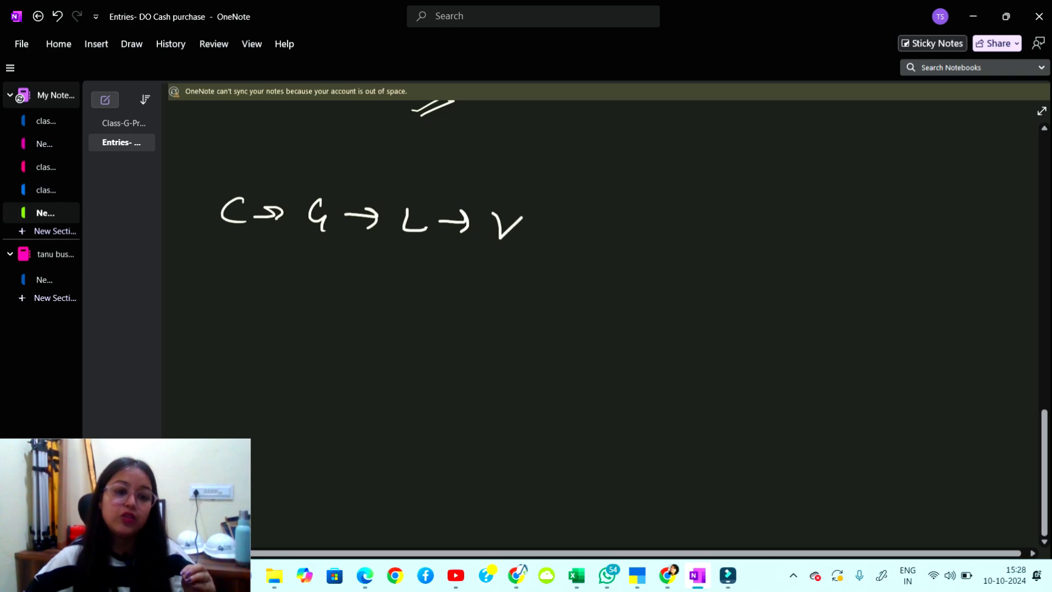
{"action": "mouse_move", "coordinate": [225, 182]}
{"action": "left_mouse_down"}
{"action": "mouse_move", "coordinate": [230, 225]}
{"action": "mouse_move", "coordinate": [257, 170]}
{"action": "left_mouse_up"}
Strike out C, circle 28 above G, circle L, circle and underline V, then minimize OneNote.
{"action": "left_click_drag", "start_coordinate": [317, 191], "coordinate": [337, 183]}
{"action": "mouse_move", "coordinate": [308, 160]}
{"action": "left_mouse_down"}
{"action": "mouse_move", "coordinate": [306, 177]}
{"action": "mouse_move", "coordinate": [318, 174]}
{"action": "left_mouse_up"}
{"action": "left_click_drag", "start_coordinate": [327, 137], "coordinate": [321, 135]}
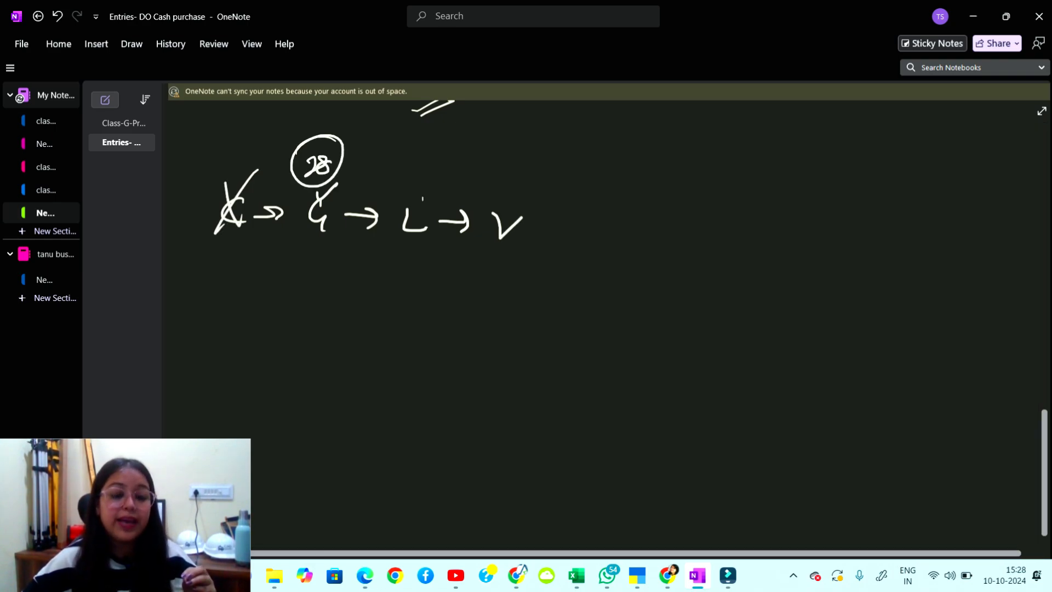
{"action": "mouse_move", "coordinate": [437, 177]}
{"action": "left_mouse_down"}
{"action": "mouse_move", "coordinate": [375, 225]}
{"action": "mouse_move", "coordinate": [436, 176]}
{"action": "left_mouse_up"}
{"action": "mouse_move", "coordinate": [452, 142]}
{"action": "left_mouse_down"}
{"action": "mouse_move", "coordinate": [457, 170]}
{"action": "mouse_move", "coordinate": [455, 138]}
{"action": "left_mouse_up"}
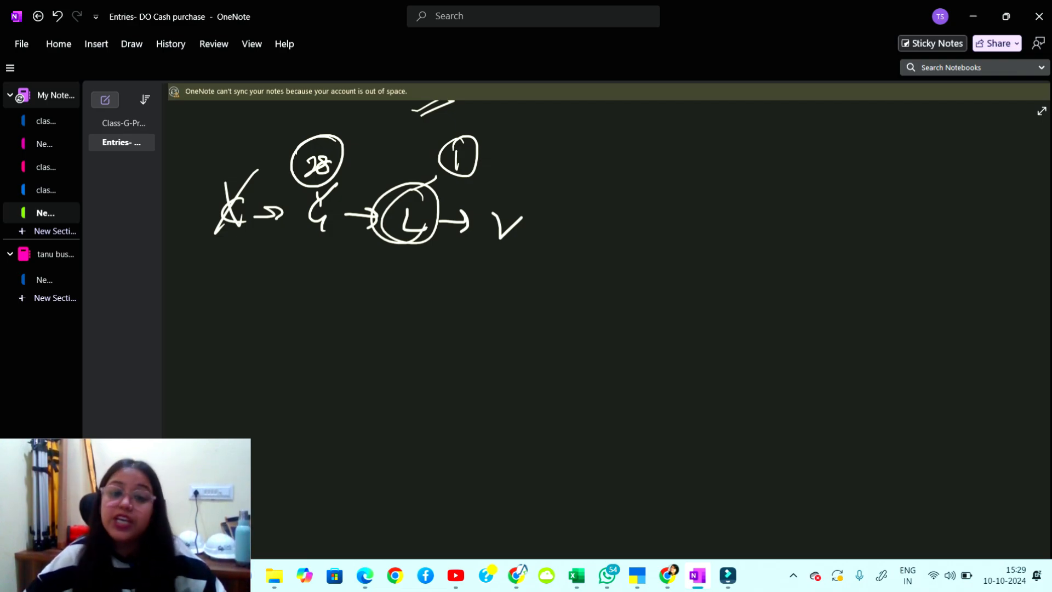
{"action": "left_click_drag", "start_coordinate": [477, 162], "coordinate": [517, 147]}
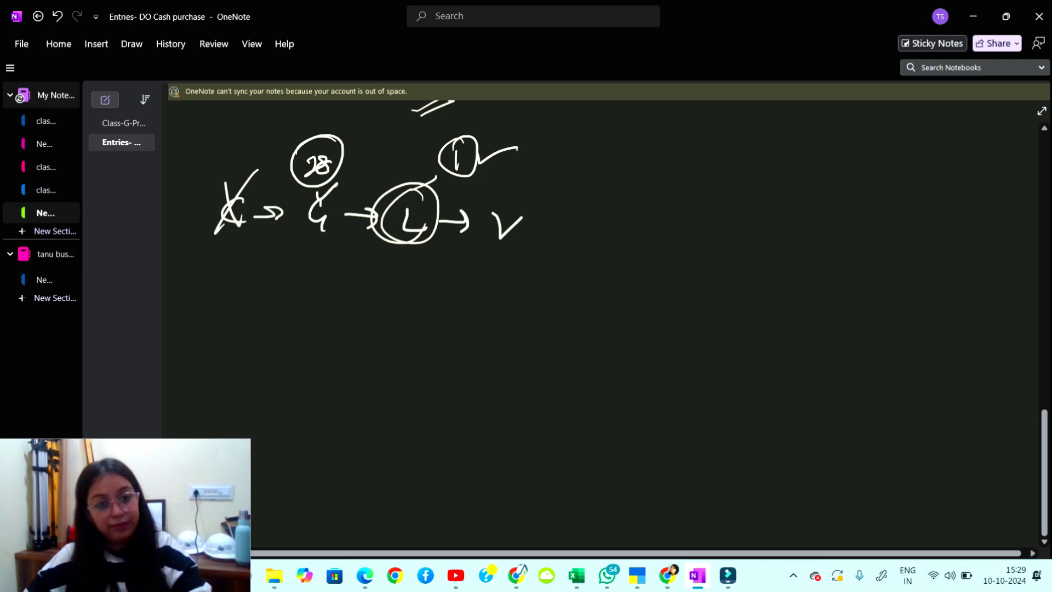
{"action": "left_click_drag", "start_coordinate": [495, 187], "coordinate": [507, 184]}
{"action": "left_click_drag", "start_coordinate": [441, 253], "coordinate": [514, 260]}
{"action": "left_click_drag", "start_coordinate": [438, 264], "coordinate": [541, 279]}
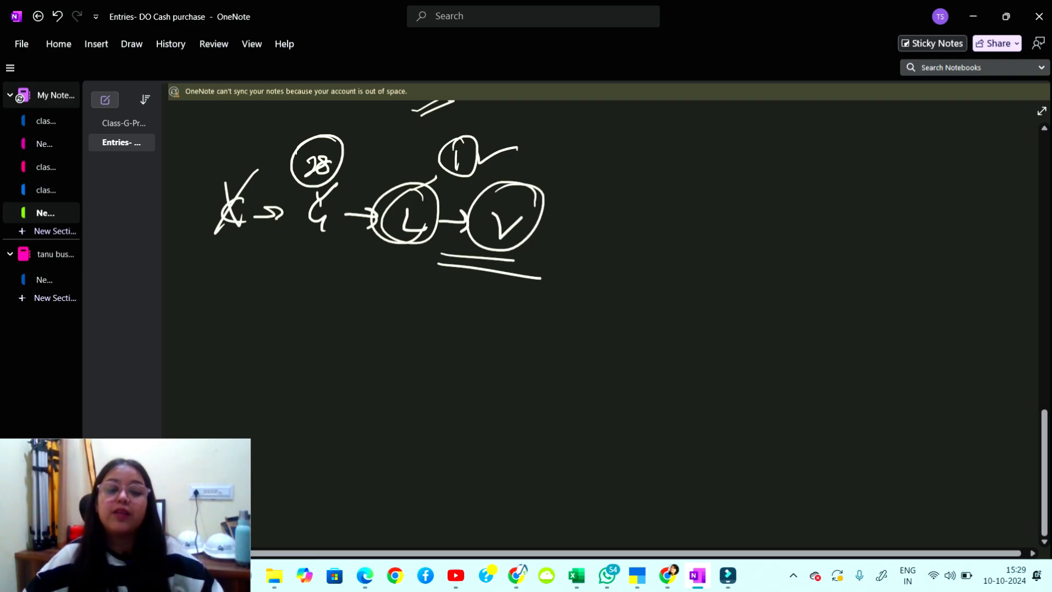
{"action": "left_click", "coordinate": [973, 16]}
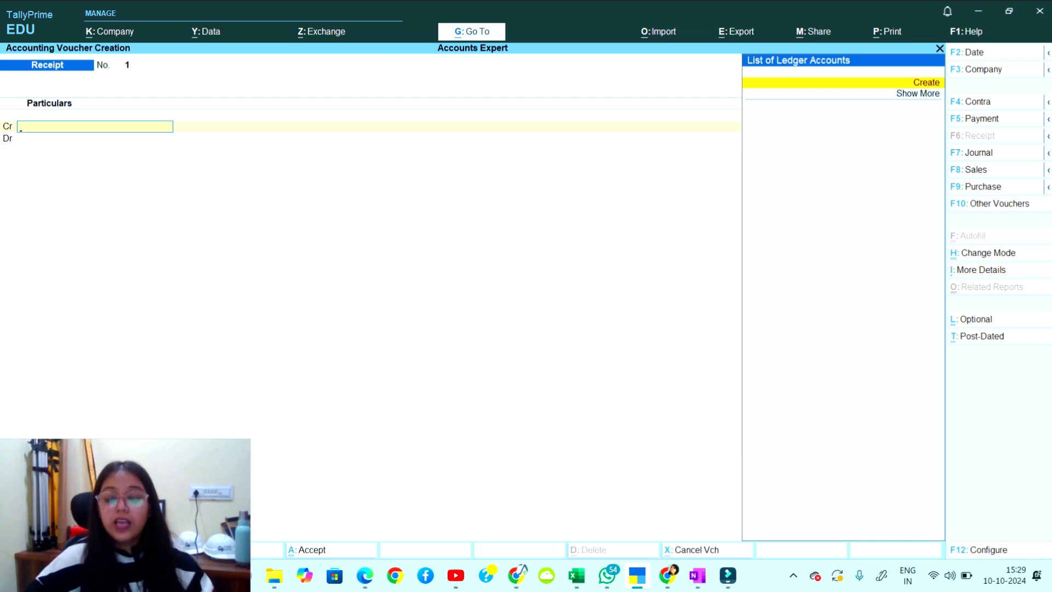
From the Cr field's List of Ledger Accounts, choose Create to open Ledger Creation.
{"action": "key", "text": "Down"}
{"action": "key", "text": "Up"}
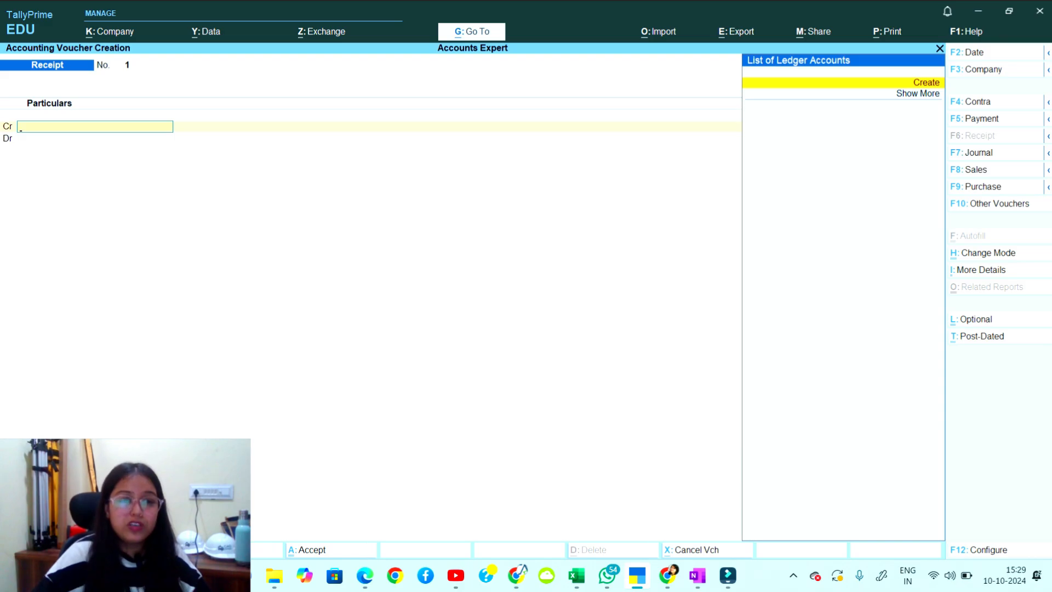
{"action": "left_click_drag", "start_coordinate": [113, 515], "coordinate": [434, 380]}
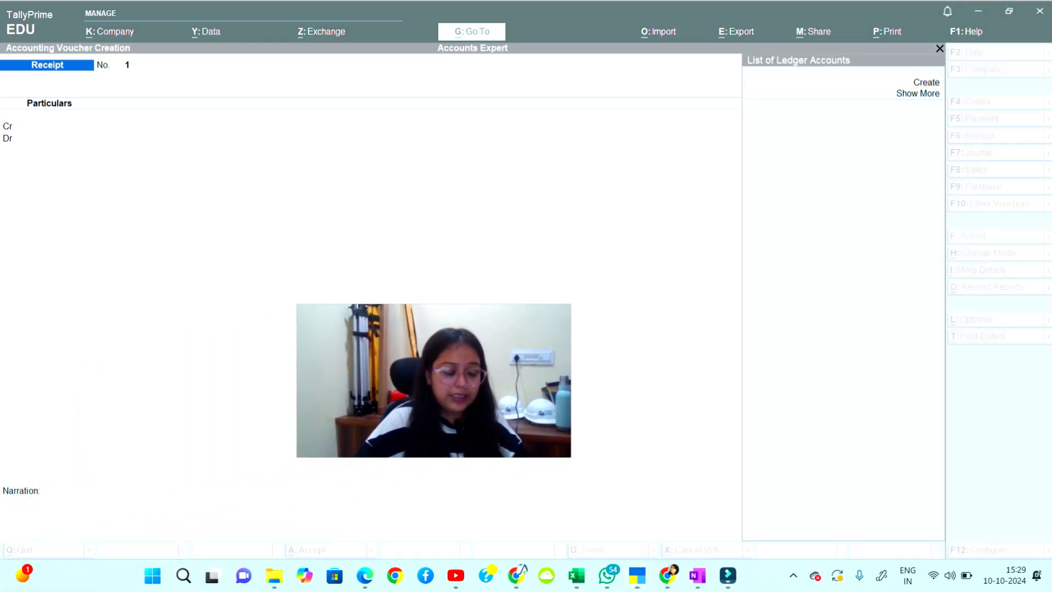
{"action": "left_click", "coordinate": [95, 127]}
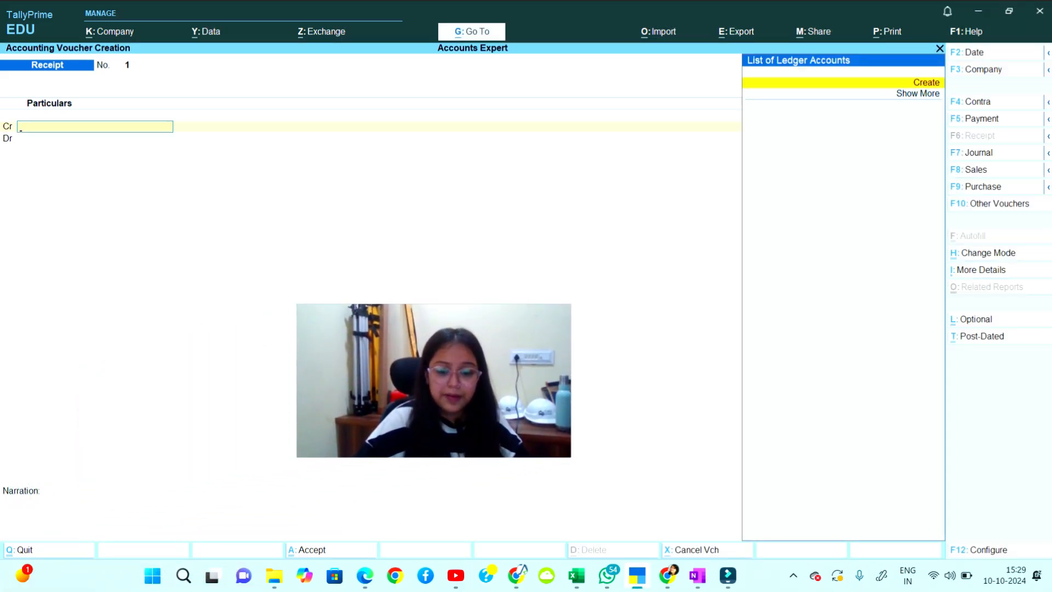
{"action": "left_click_drag", "start_coordinate": [433, 380], "coordinate": [122, 518]}
{"action": "left_click", "coordinate": [95, 126]}
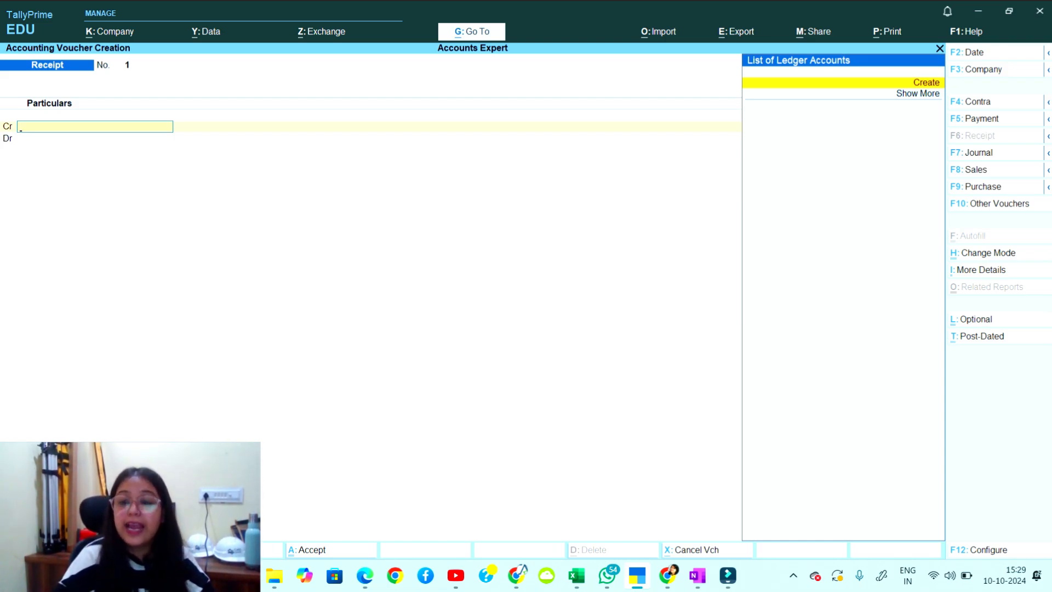
{"action": "key", "text": "Return"}
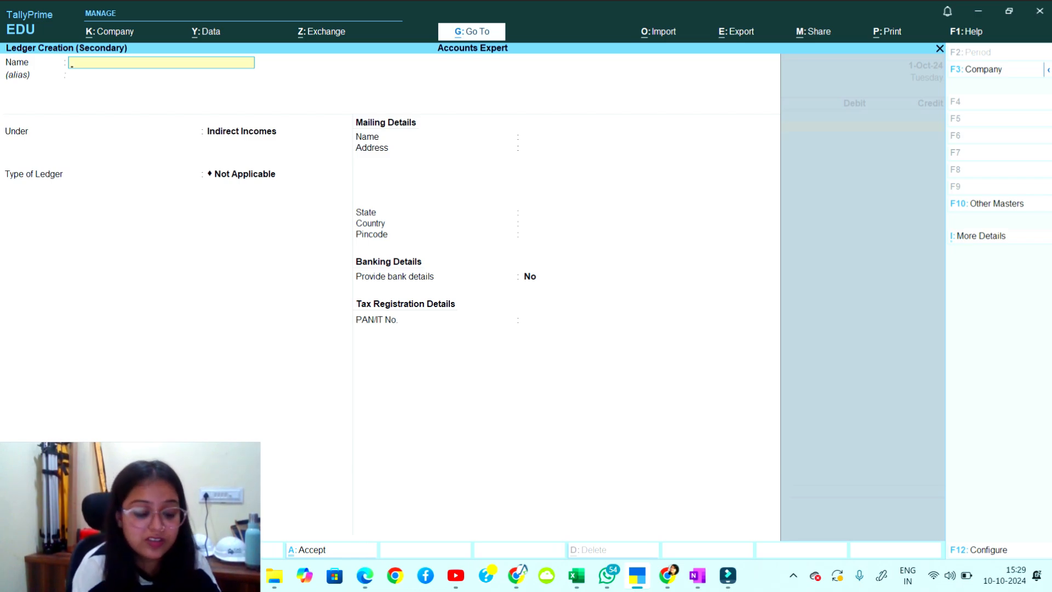
Enter 'Capital Account' as the ledger name, move to the Under field, and switch to OneNote.
{"action": "type", "text": "Capi"}
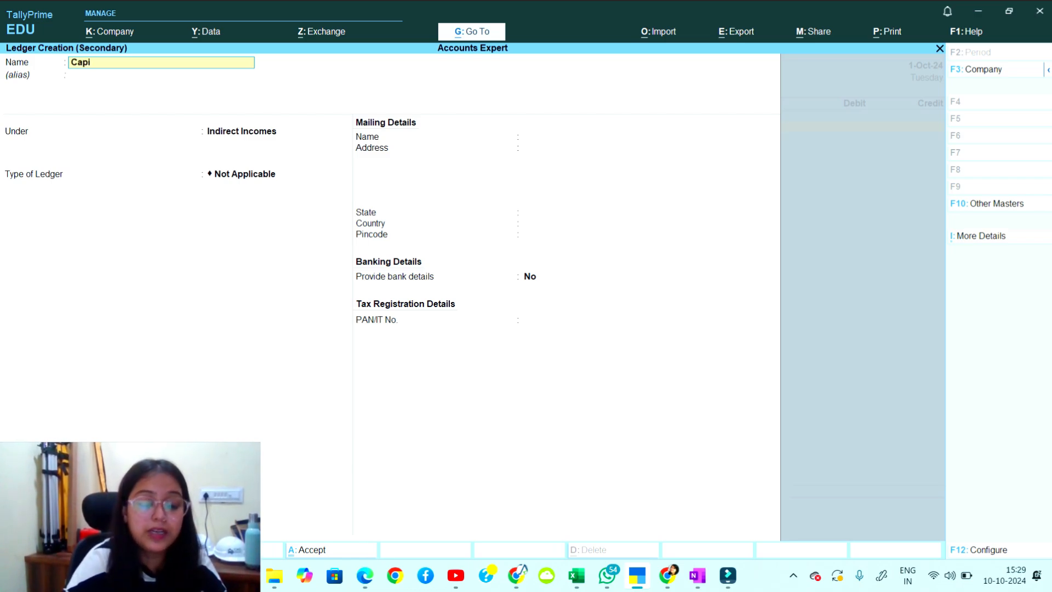
{"action": "type", "text": "tal"}
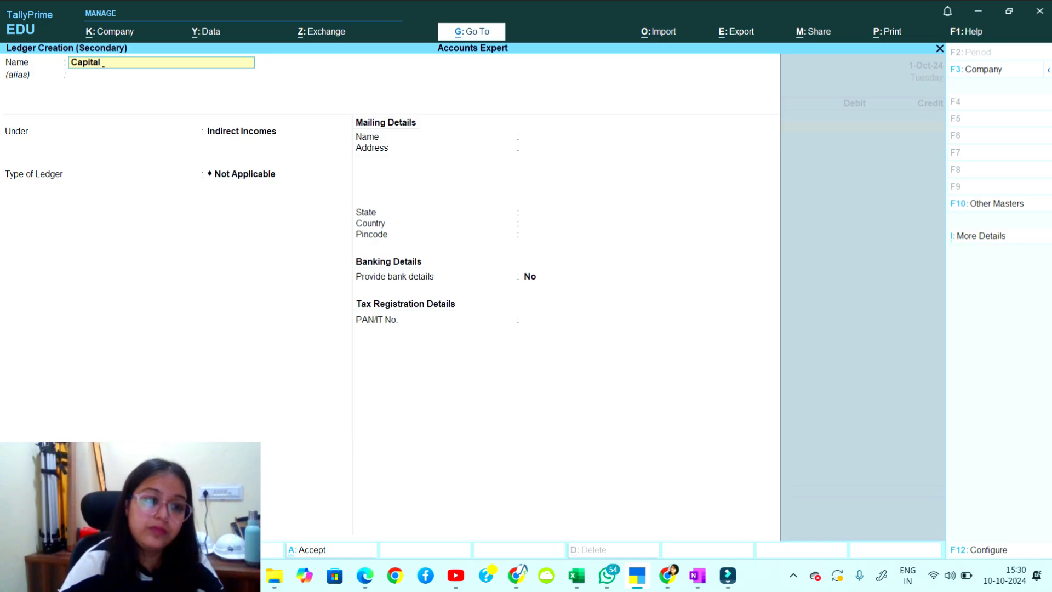
{"action": "type", "text": " Account"}
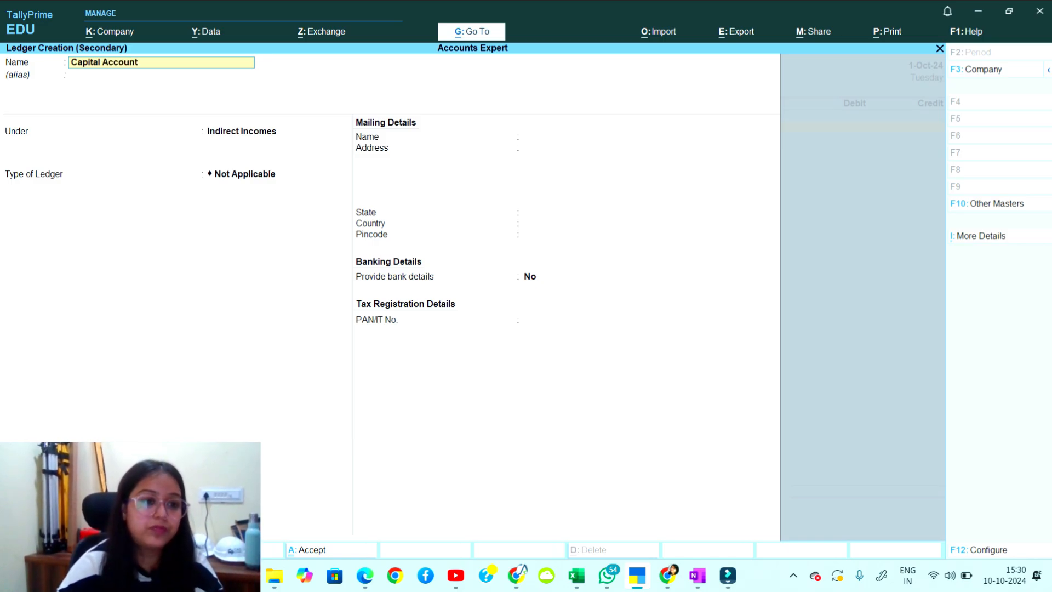
{"action": "key", "text": "Return"}
{"action": "key", "text": "Return"}
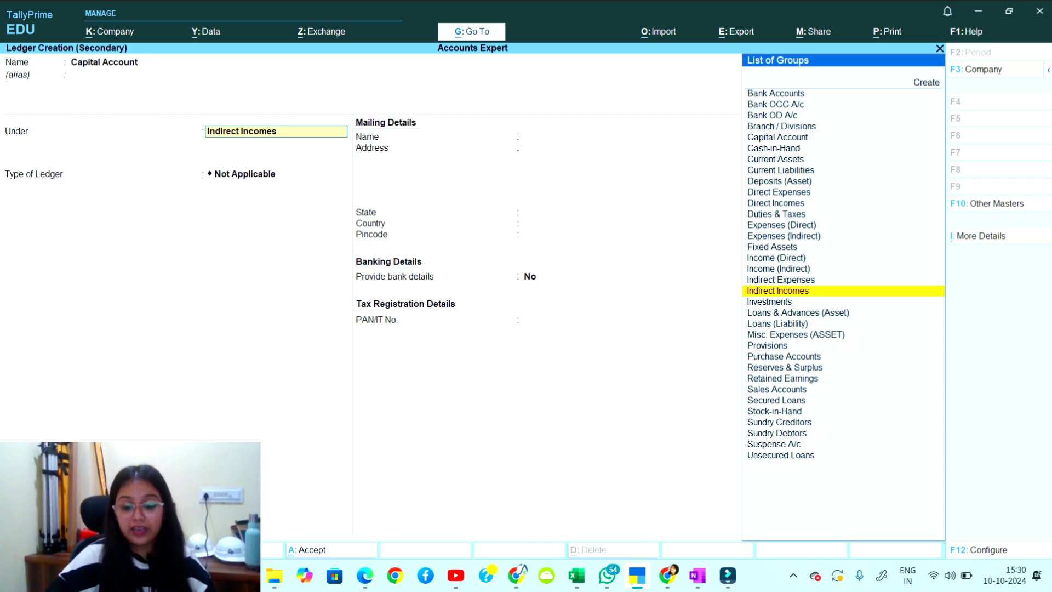
{"action": "key", "text": "alt+Tab"}
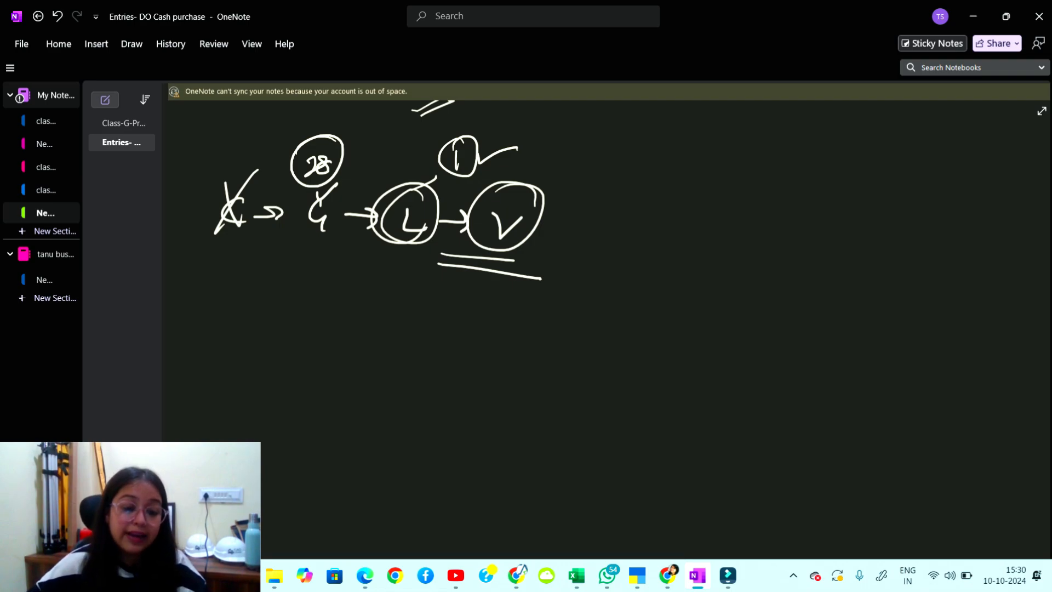
Handwrite a new C → G → L → V row below the existing diagram.
{"action": "mouse_move", "coordinate": [281, 300]}
{"action": "left_mouse_down"}
{"action": "mouse_move", "coordinate": [279, 323]}
{"action": "mouse_move", "coordinate": [309, 317]}
{"action": "mouse_move", "coordinate": [335, 333]}
{"action": "left_mouse_up"}
{"action": "left_click_drag", "start_coordinate": [354, 318], "coordinate": [415, 332]}
{"action": "left_click", "coordinate": [401, 316]}
{"action": "mouse_move", "coordinate": [426, 325]}
{"action": "left_mouse_down"}
{"action": "mouse_move", "coordinate": [442, 323]}
{"action": "mouse_move", "coordinate": [437, 333]}
{"action": "left_mouse_up"}
{"action": "left_click_drag", "start_coordinate": [466, 320], "coordinate": [499, 323]}
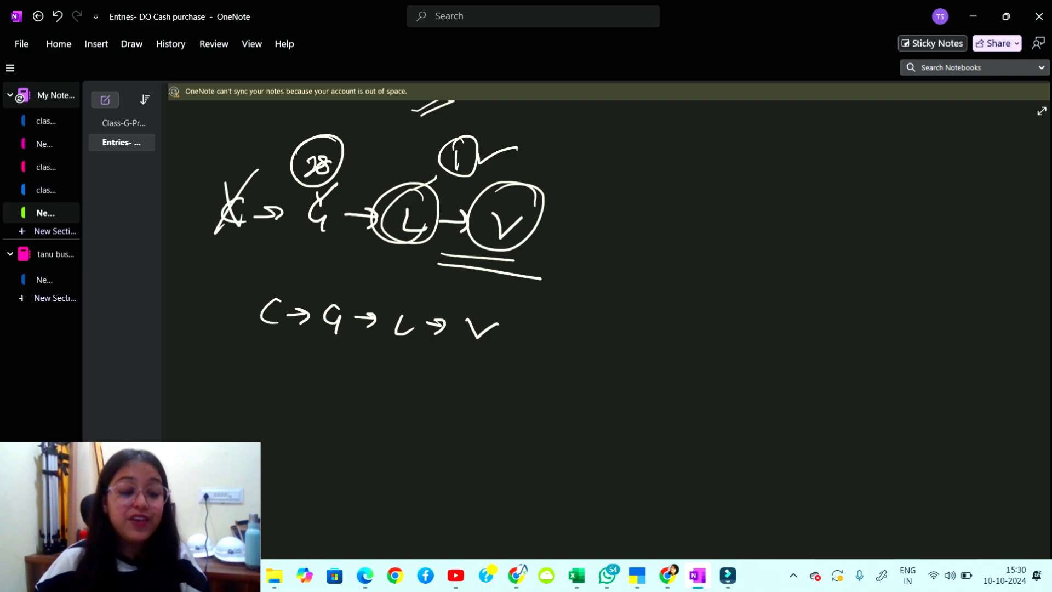
{"action": "mouse_move", "coordinate": [509, 305]}
{"action": "left_mouse_down"}
{"action": "mouse_move", "coordinate": [525, 305]}
{"action": "mouse_move", "coordinate": [523, 345]}
{"action": "left_mouse_up"}
{"action": "mouse_move", "coordinate": [543, 323]}
{"action": "left_mouse_down"}
{"action": "mouse_move", "coordinate": [556, 319]}
{"action": "mouse_move", "coordinate": [548, 327]}
{"action": "left_mouse_up"}
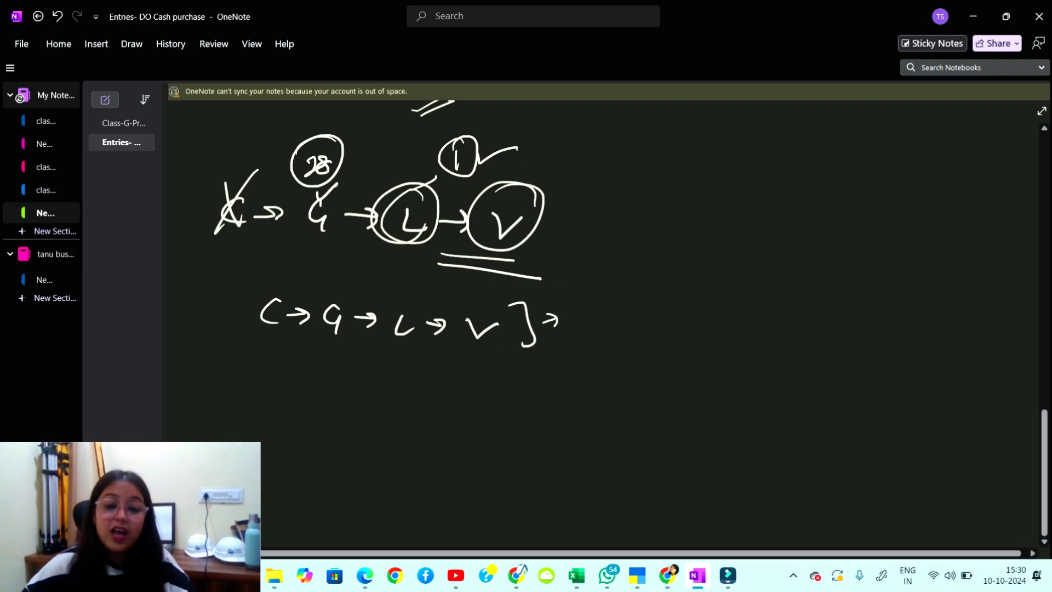
Ink a second C → G → L → V chain on the right with a circled V and arrow, crossing out C.
{"action": "mouse_move", "coordinate": [647, 174]}
{"action": "left_mouse_down"}
{"action": "mouse_move", "coordinate": [655, 193]}
{"action": "mouse_move", "coordinate": [682, 182]}
{"action": "left_mouse_up"}
{"action": "left_click_drag", "start_coordinate": [704, 170], "coordinate": [712, 193]}
{"action": "left_click_drag", "start_coordinate": [725, 178], "coordinate": [741, 174]}
{"action": "mouse_move", "coordinate": [736, 171]}
{"action": "left_mouse_down"}
{"action": "mouse_move", "coordinate": [771, 183]}
{"action": "mouse_move", "coordinate": [797, 171]}
{"action": "left_mouse_up"}
{"action": "mouse_move", "coordinate": [792, 168]}
{"action": "left_mouse_down"}
{"action": "mouse_move", "coordinate": [798, 176]}
{"action": "mouse_move", "coordinate": [828, 157]}
{"action": "mouse_move", "coordinate": [822, 146]}
{"action": "left_mouse_up"}
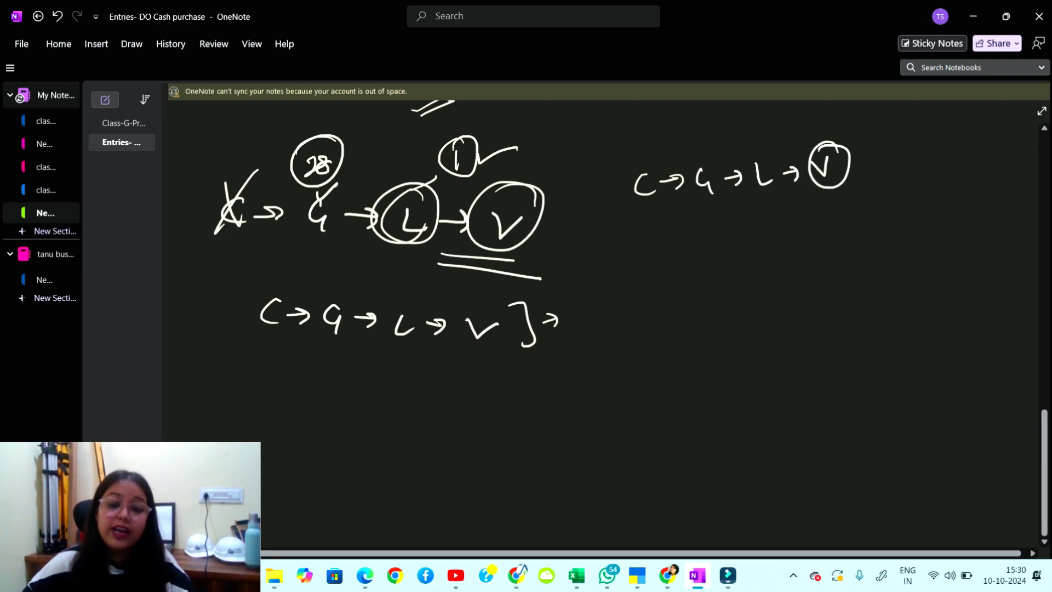
{"action": "left_click_drag", "start_coordinate": [646, 222], "coordinate": [821, 199]}
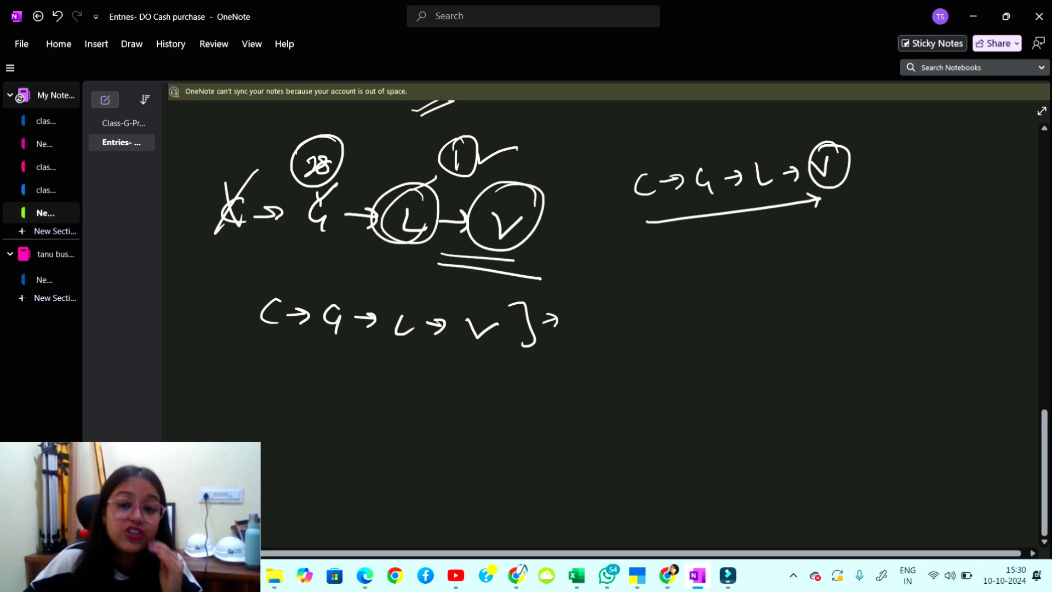
{"action": "mouse_move", "coordinate": [827, 195]}
{"action": "left_mouse_down"}
{"action": "mouse_move", "coordinate": [851, 193]}
{"action": "mouse_move", "coordinate": [846, 233]}
{"action": "mouse_move", "coordinate": [859, 221]}
{"action": "mouse_move", "coordinate": [791, 246]}
{"action": "mouse_move", "coordinate": [801, 251]}
{"action": "mouse_move", "coordinate": [781, 241]}
{"action": "mouse_move", "coordinate": [788, 257]}
{"action": "mouse_move", "coordinate": [783, 246]}
{"action": "mouse_move", "coordinate": [712, 258]}
{"action": "mouse_move", "coordinate": [735, 257]}
{"action": "mouse_move", "coordinate": [726, 264]}
{"action": "left_mouse_up"}
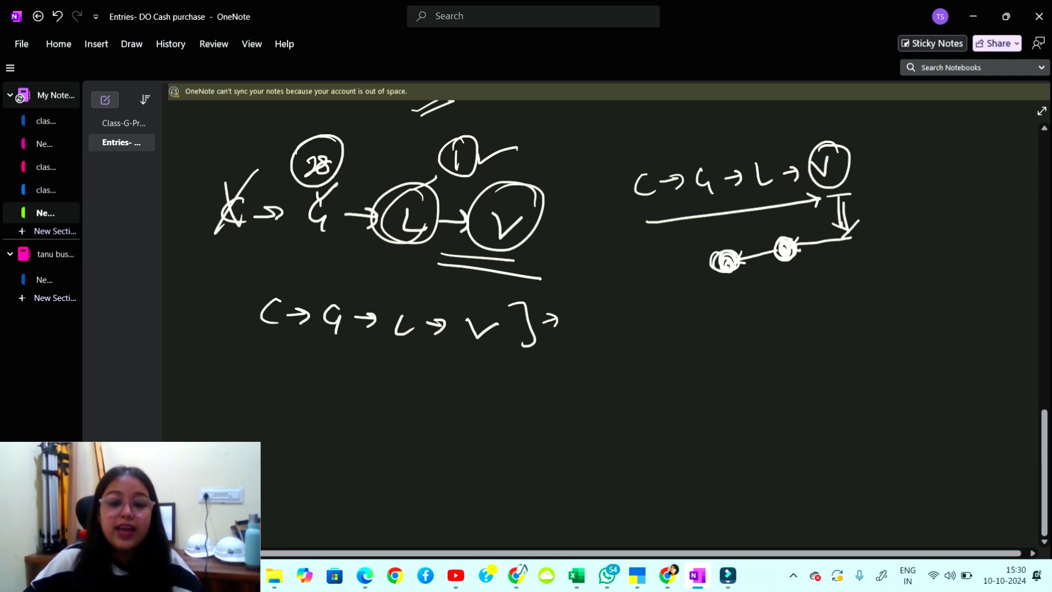
{"action": "left_click_drag", "start_coordinate": [621, 168], "coordinate": [669, 218]}
{"action": "left_click_drag", "start_coordinate": [653, 144], "coordinate": [637, 267]}
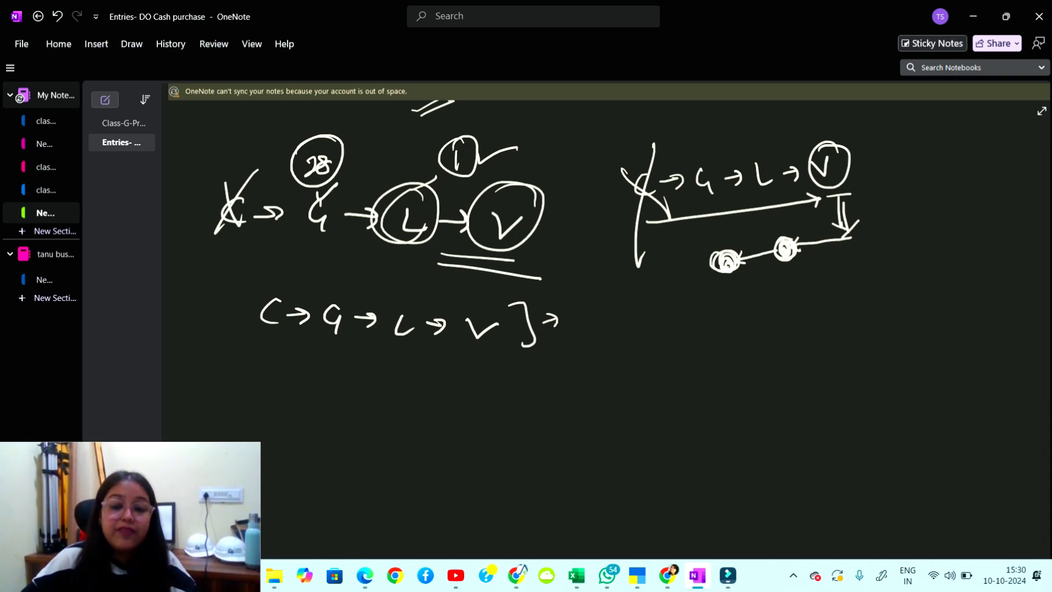
Write and underline 'Reciept' with an arrow pointing right.
{"action": "mouse_move", "coordinate": [691, 323]}
{"action": "left_mouse_down"}
{"action": "mouse_move", "coordinate": [690, 349]}
{"action": "mouse_move", "coordinate": [709, 348]}
{"action": "left_mouse_up"}
{"action": "left_click_drag", "start_coordinate": [703, 340], "coordinate": [729, 339]}
{"action": "mouse_move", "coordinate": [735, 317]}
{"action": "left_mouse_down"}
{"action": "mouse_move", "coordinate": [737, 339]}
{"action": "mouse_move", "coordinate": [759, 344]}
{"action": "left_mouse_up"}
{"action": "mouse_move", "coordinate": [770, 310]}
{"action": "left_mouse_down"}
{"action": "mouse_move", "coordinate": [774, 329]}
{"action": "mouse_move", "coordinate": [778, 315]}
{"action": "left_mouse_up"}
{"action": "left_click_drag", "start_coordinate": [684, 366], "coordinate": [765, 356]}
{"action": "mouse_move", "coordinate": [761, 299]}
{"action": "left_mouse_down"}
{"action": "mouse_move", "coordinate": [830, 287]}
{"action": "mouse_move", "coordinate": [848, 323]}
{"action": "mouse_move", "coordinate": [872, 322]}
{"action": "left_mouse_up"}
{"action": "left_click", "coordinate": [848, 310]}
Write 'cash' beside the arrow with marks and a curved arrow, then minimize OneNote.
{"action": "left_click_drag", "start_coordinate": [880, 295], "coordinate": [889, 319]}
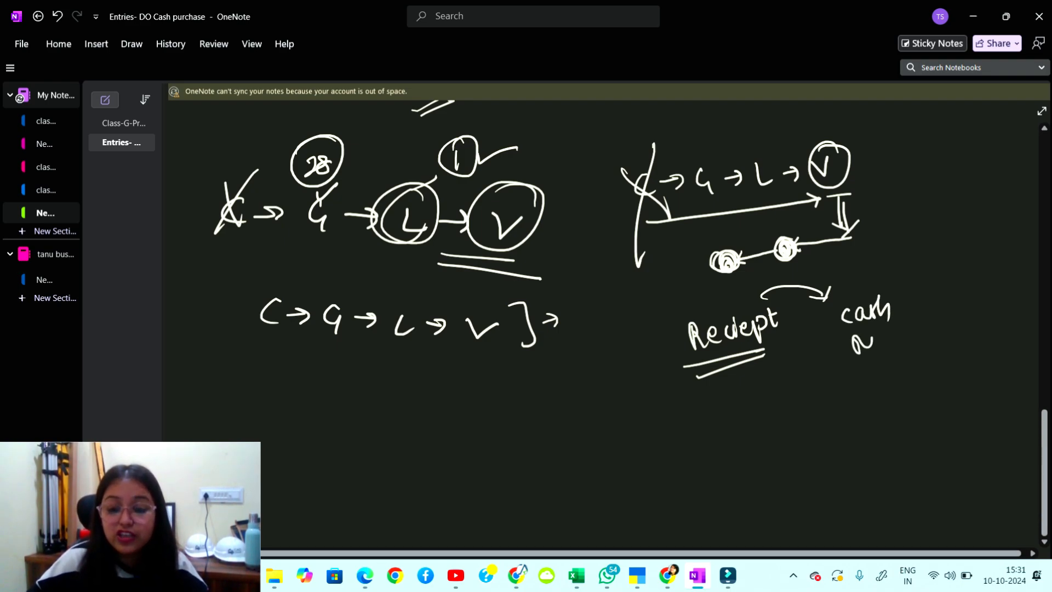
{"action": "left_click_drag", "start_coordinate": [853, 351], "coordinate": [874, 333]}
{"action": "mouse_move", "coordinate": [899, 329]}
{"action": "left_mouse_down"}
{"action": "mouse_move", "coordinate": [890, 344]}
{"action": "mouse_move", "coordinate": [930, 329]}
{"action": "left_mouse_up"}
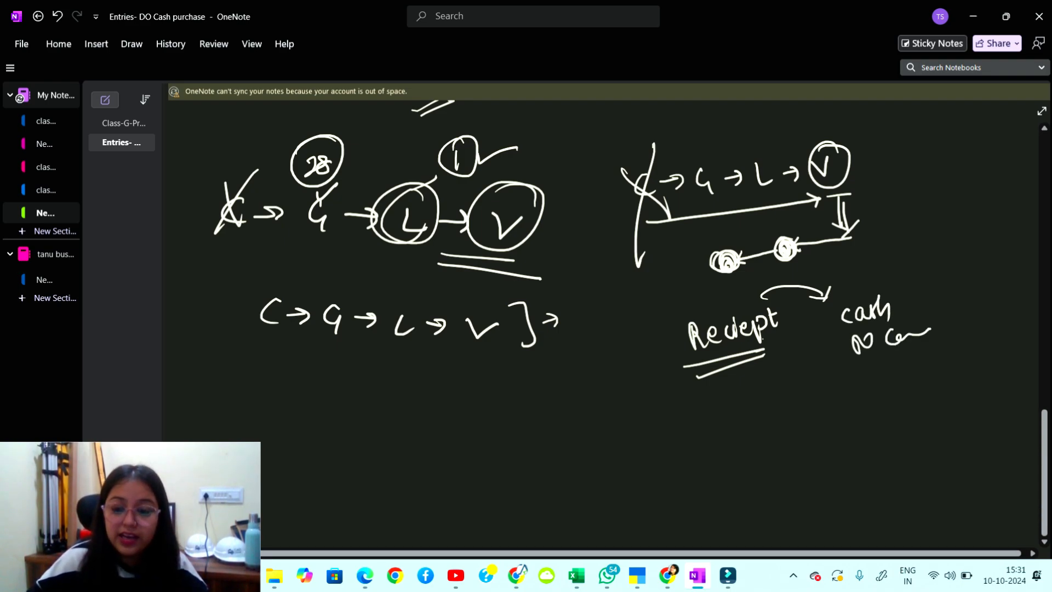
{"action": "left_click_drag", "start_coordinate": [899, 292], "coordinate": [923, 284]}
{"action": "left_click_drag", "start_coordinate": [953, 328], "coordinate": [965, 322]}
{"action": "mouse_move", "coordinate": [800, 223]}
{"action": "left_mouse_down"}
{"action": "mouse_move", "coordinate": [763, 244]}
{"action": "mouse_move", "coordinate": [803, 232]}
{"action": "mouse_move", "coordinate": [817, 250]}
{"action": "left_mouse_up"}
{"action": "left_click_drag", "start_coordinate": [782, 269], "coordinate": [818, 258]}
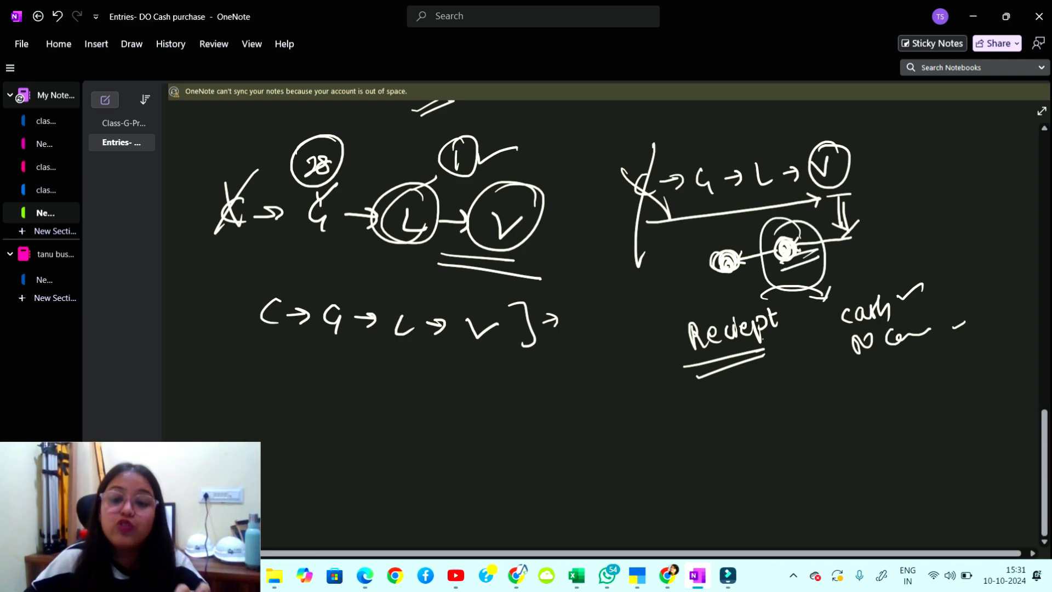
{"action": "mouse_move", "coordinate": [784, 217]}
{"action": "left_mouse_down"}
{"action": "mouse_move", "coordinate": [720, 242]}
{"action": "mouse_move", "coordinate": [735, 242]}
{"action": "left_mouse_up"}
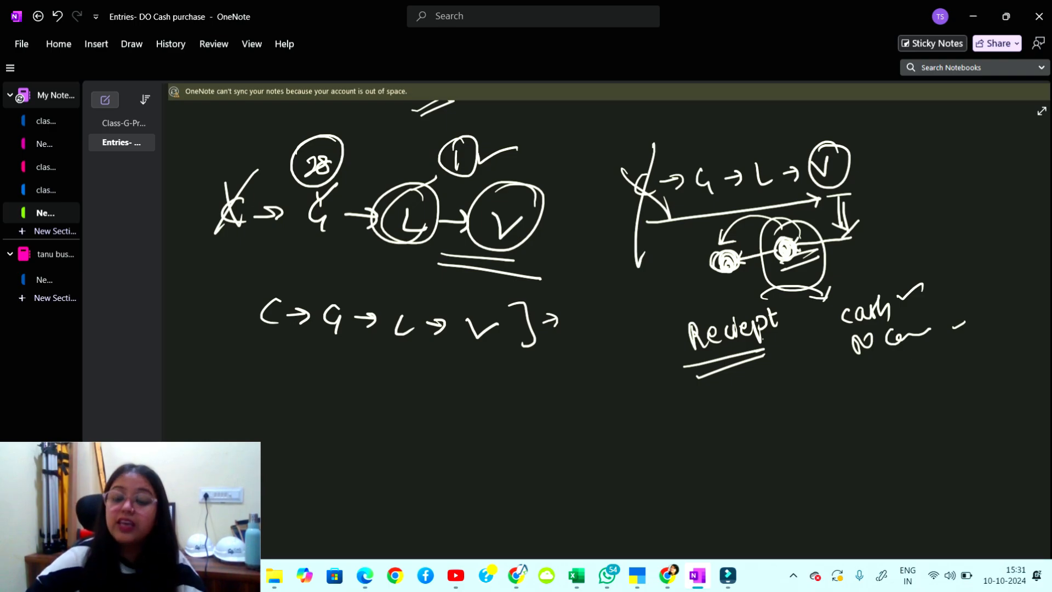
{"action": "left_click", "coordinate": [973, 16]}
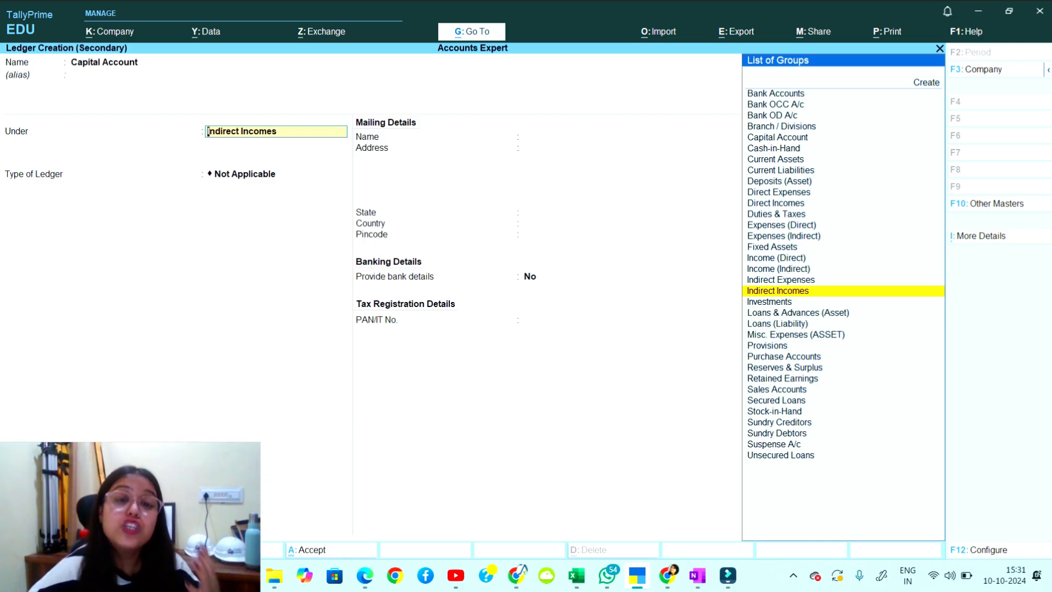
Replace Indirect Incomes in the Under field with Capital Account, picked by typing 'Ca'.
{"action": "key", "text": "Up"}
{"action": "key", "text": "Up"}
{"action": "key", "text": "Down"}
{"action": "key", "text": "Down"}
{"action": "key", "text": "Down"}
{"action": "key", "text": "Down"}
{"action": "key", "text": "Down"}
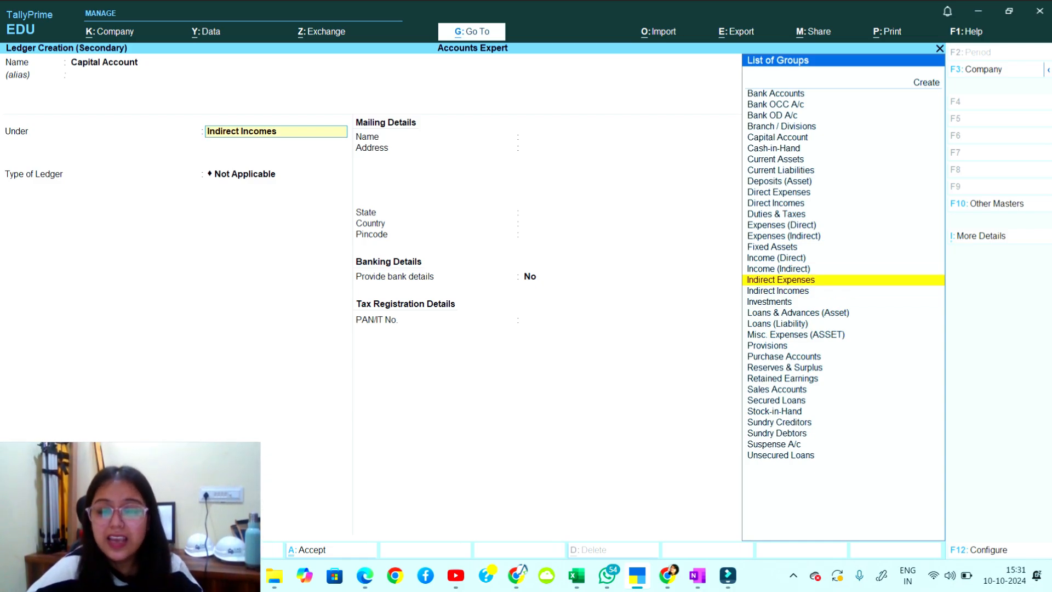
{"action": "key", "text": "Down"}
{"action": "key", "text": "Up"}
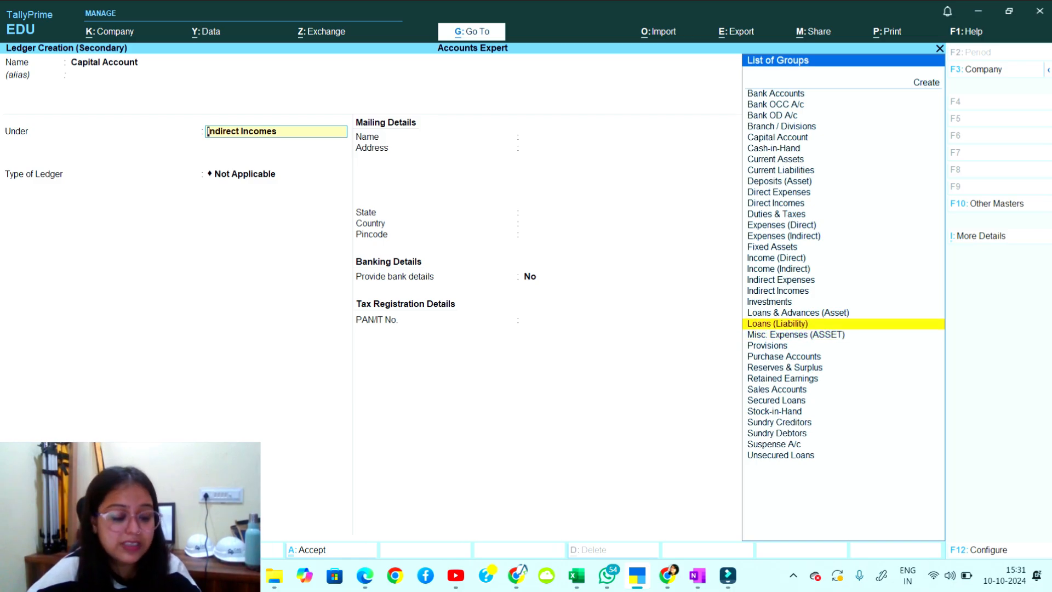
{"action": "key", "text": "End"}
{"action": "key", "text": "c"}
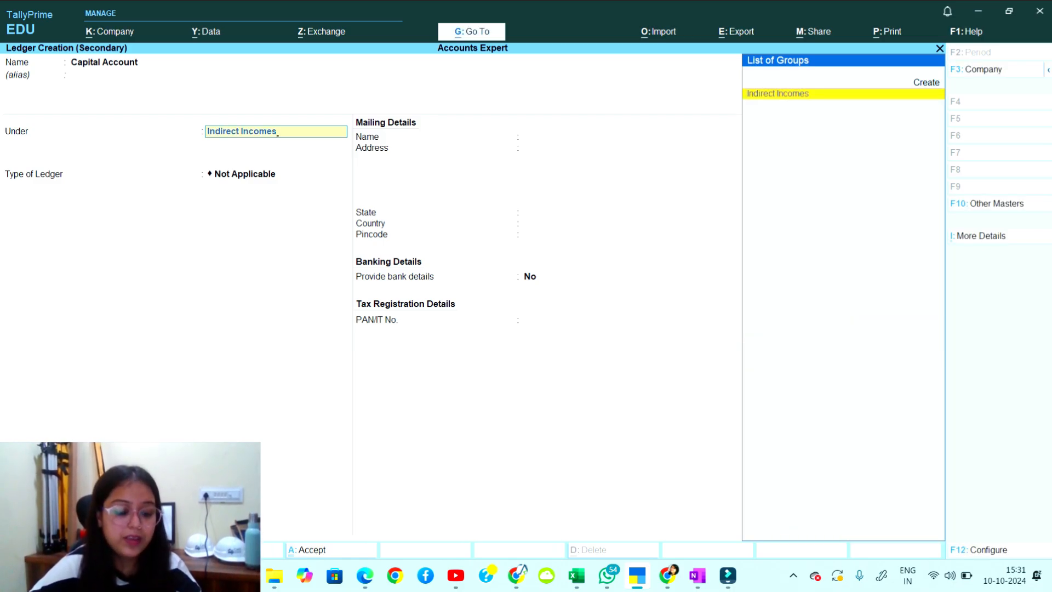
{"action": "key", "text": "BackSpace"}
{"action": "key", "text": "BackSpace"}
{"action": "key", "text": "BackSpace"}
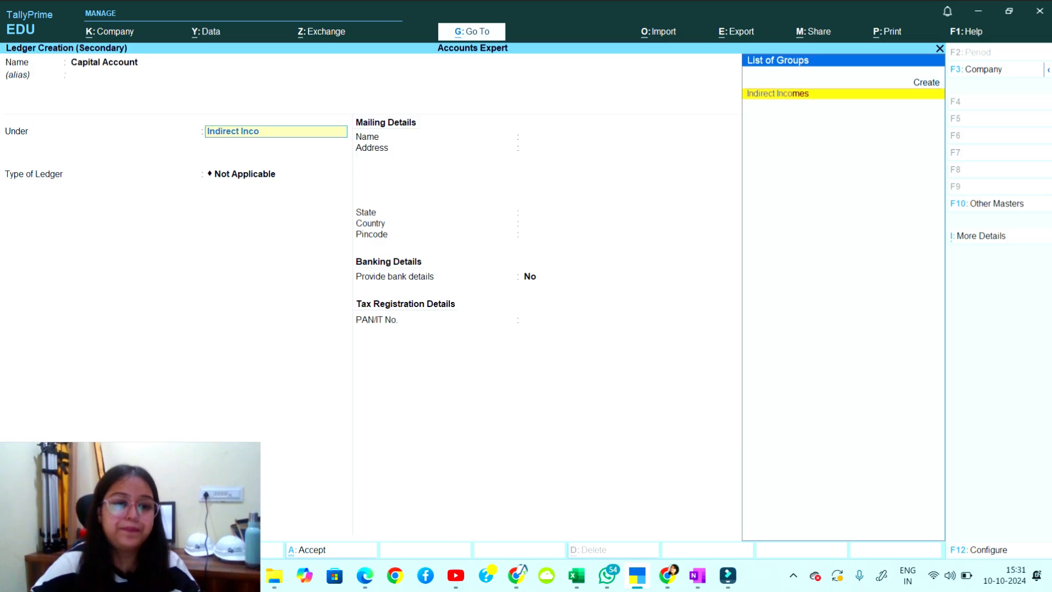
{"action": "key", "text": "BackSpace"}
{"action": "key", "text": "BackSpace"}
{"action": "key", "text": "BackSpace"}
{"action": "key", "text": "BackSpace"}
{"action": "key", "text": "BackSpace"}
{"action": "key", "text": "BackSpace"}
{"action": "key", "text": "BackSpace"}
{"action": "key", "text": "BackSpace"}
{"action": "key", "text": "BackSpace"}
{"action": "key", "text": "BackSpace"}
{"action": "key", "text": "BackSpace"}
{"action": "key", "text": "BackSpace"}
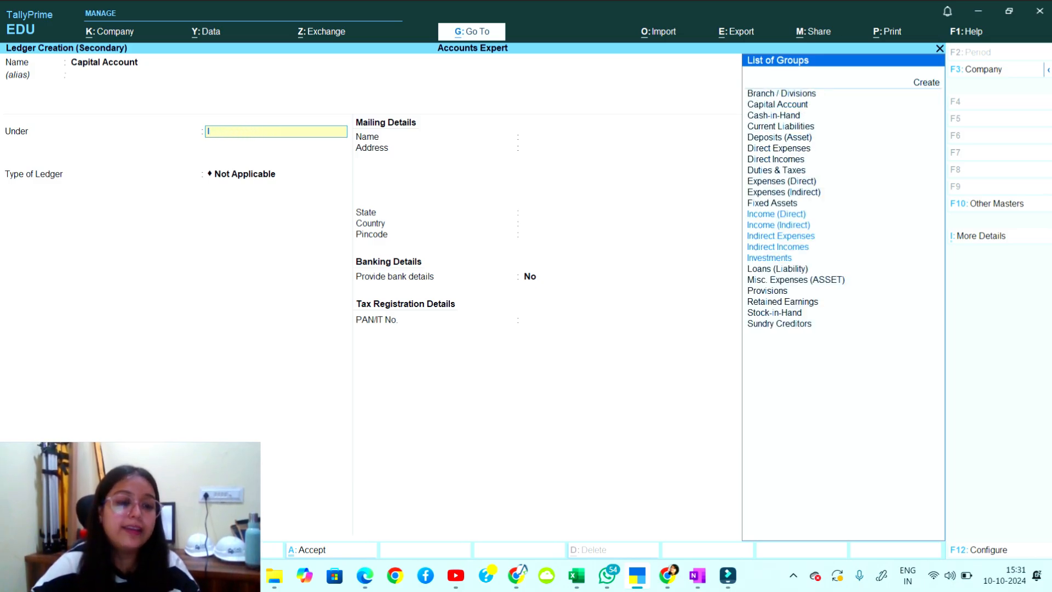
{"action": "key", "text": "BackSpace"}
{"action": "type", "text": "C"}
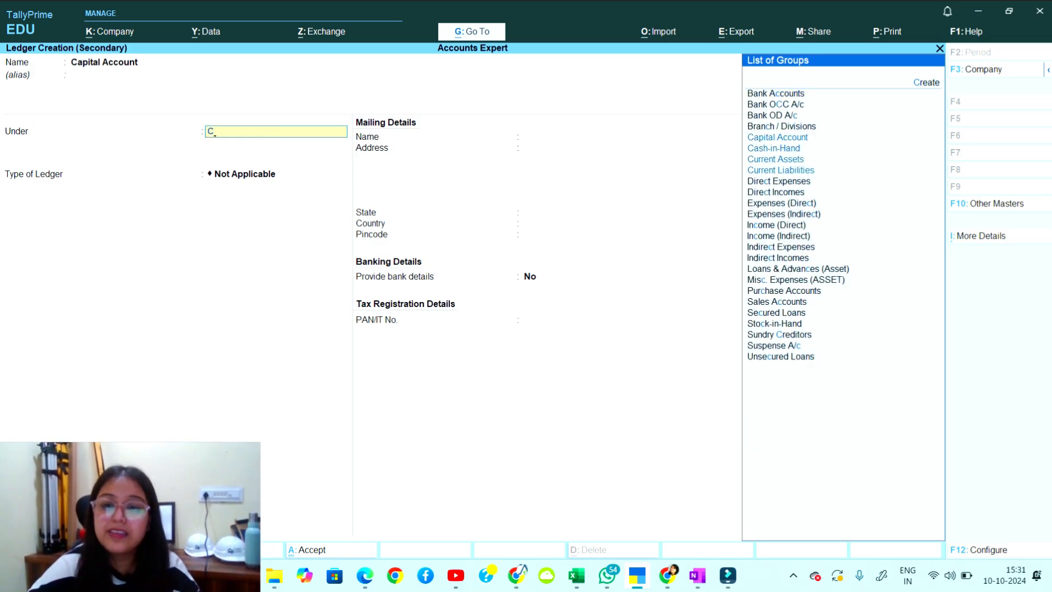
{"action": "type", "text": "a"}
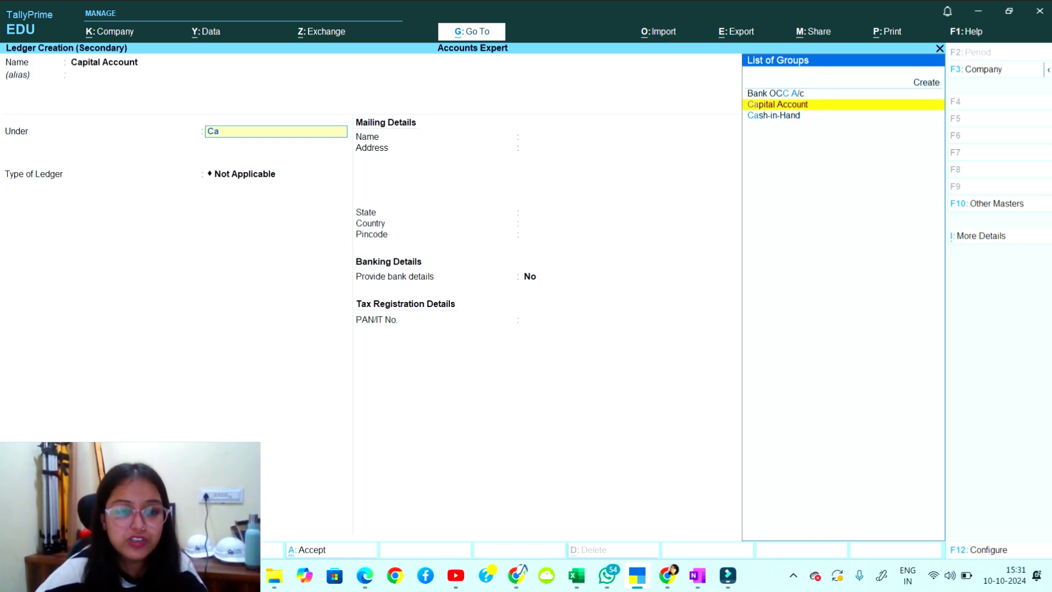
{"action": "key", "text": "Return"}
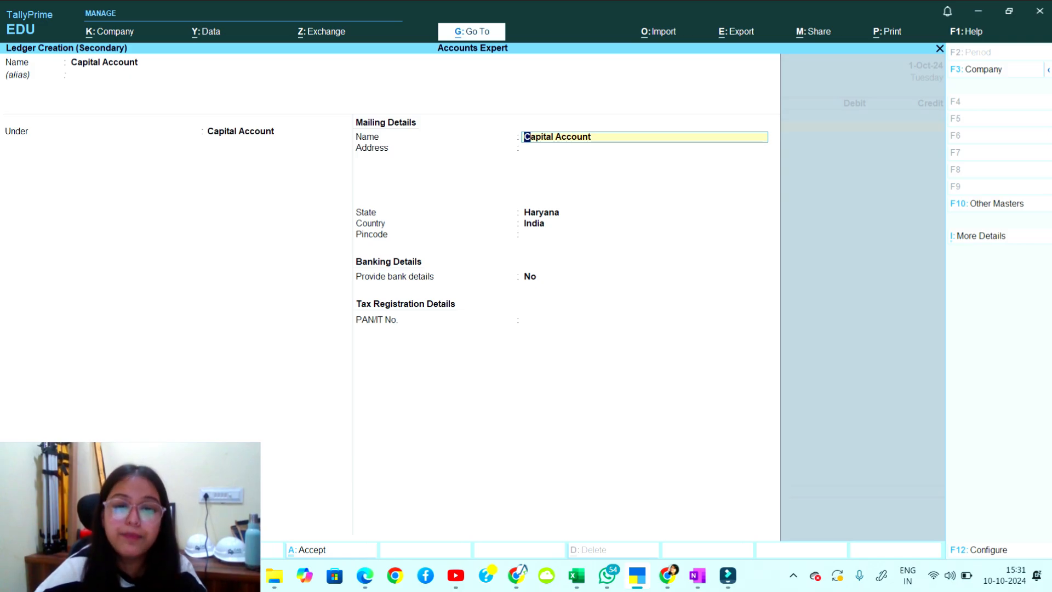
Keep Capital Account as mailing name, skip the mailing details, and accept the ledger.
{"action": "key", "text": "Return"}
{"action": "key", "text": "Return"}
{"action": "key", "text": "Return"}
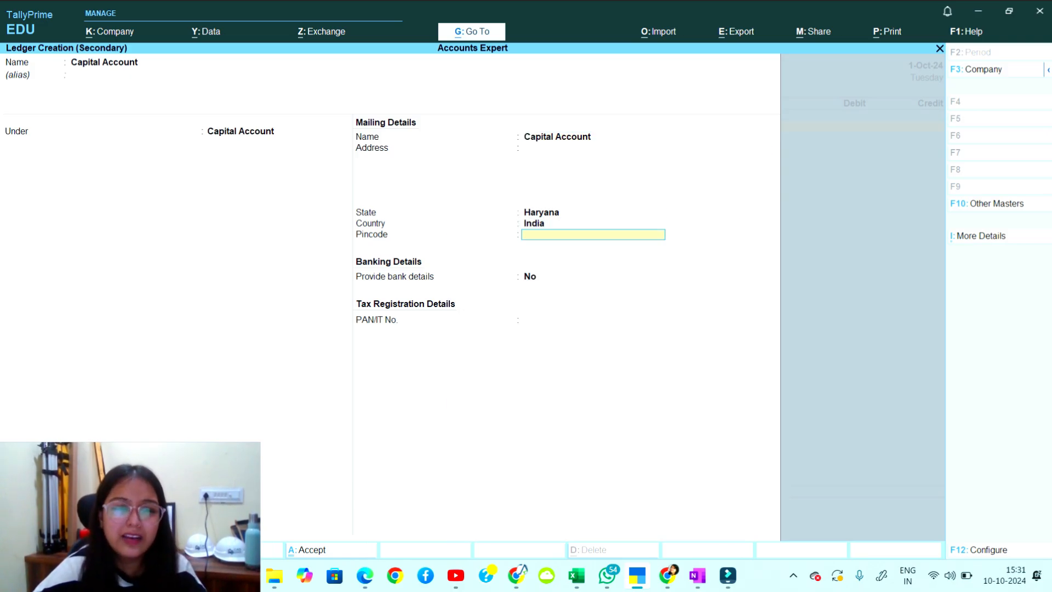
{"action": "key", "text": "Return"}
{"action": "key", "text": "Return"}
{"action": "key", "text": "Return"}
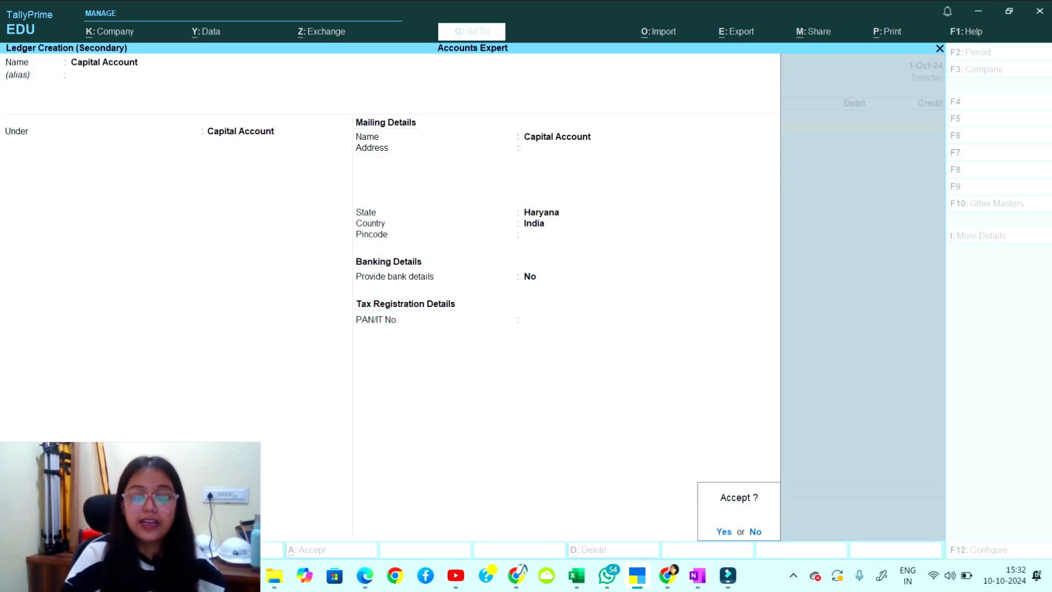
{"action": "key", "text": "Return"}
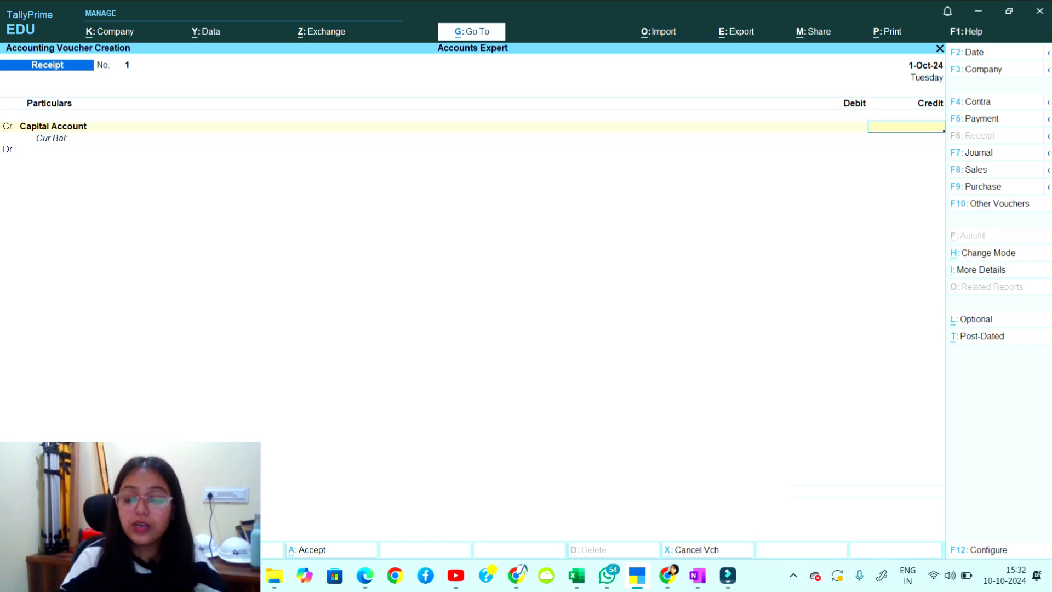
Enter 10000000 as the Capital Account credit amount and move to the Dr line.
{"action": "type", "text": "10"}
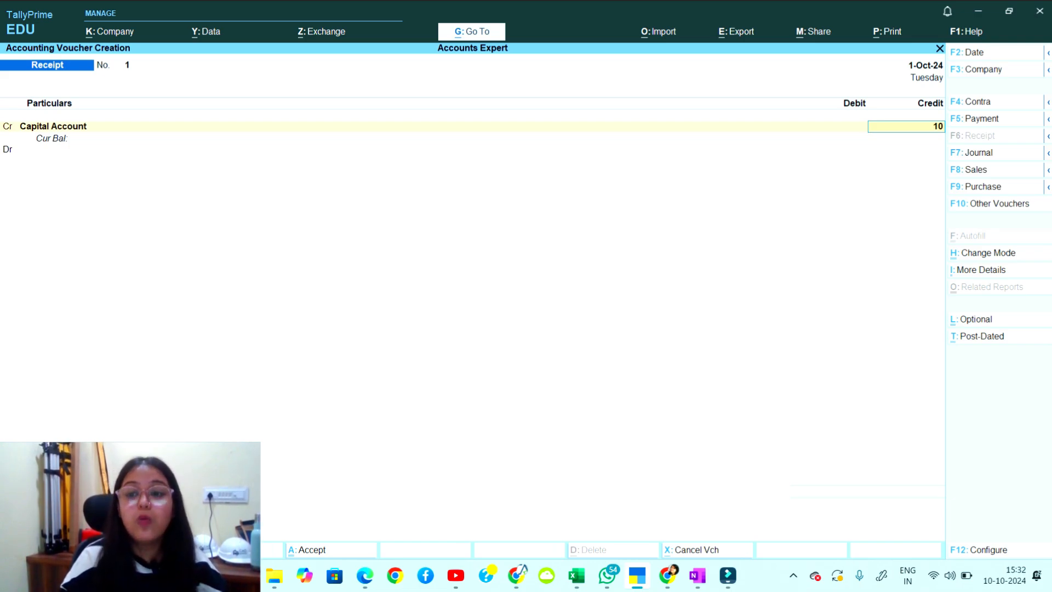
{"action": "type", "text": "000000"}
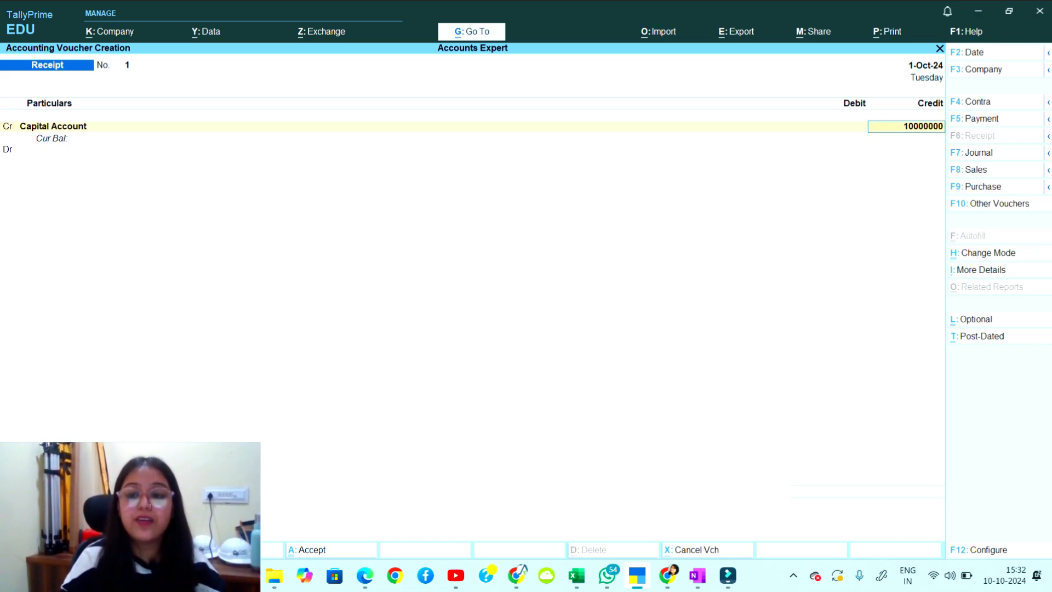
{"action": "key", "text": "Return"}
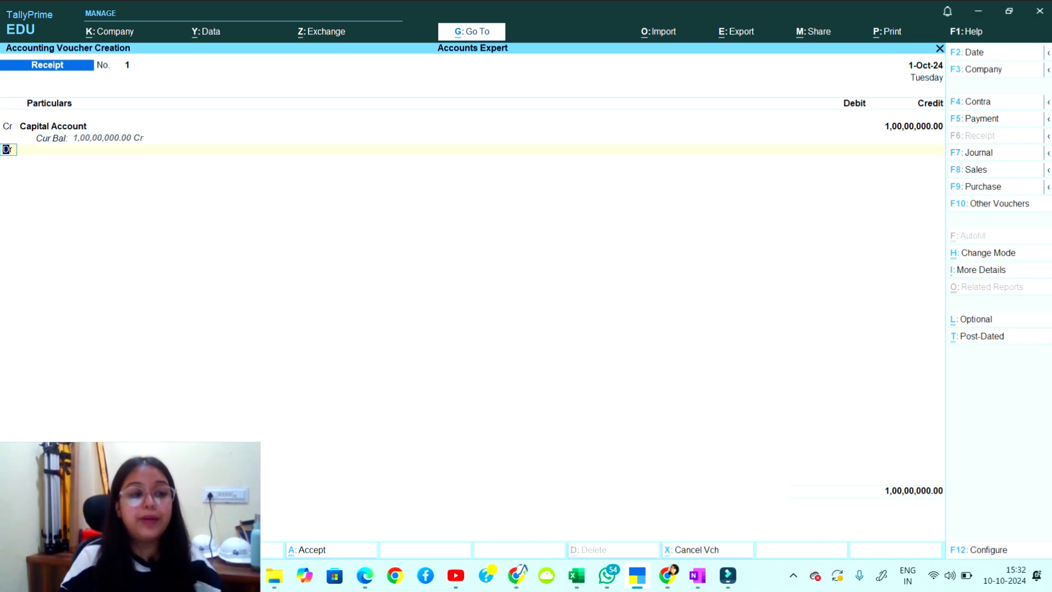
{"action": "key", "text": "Return"}
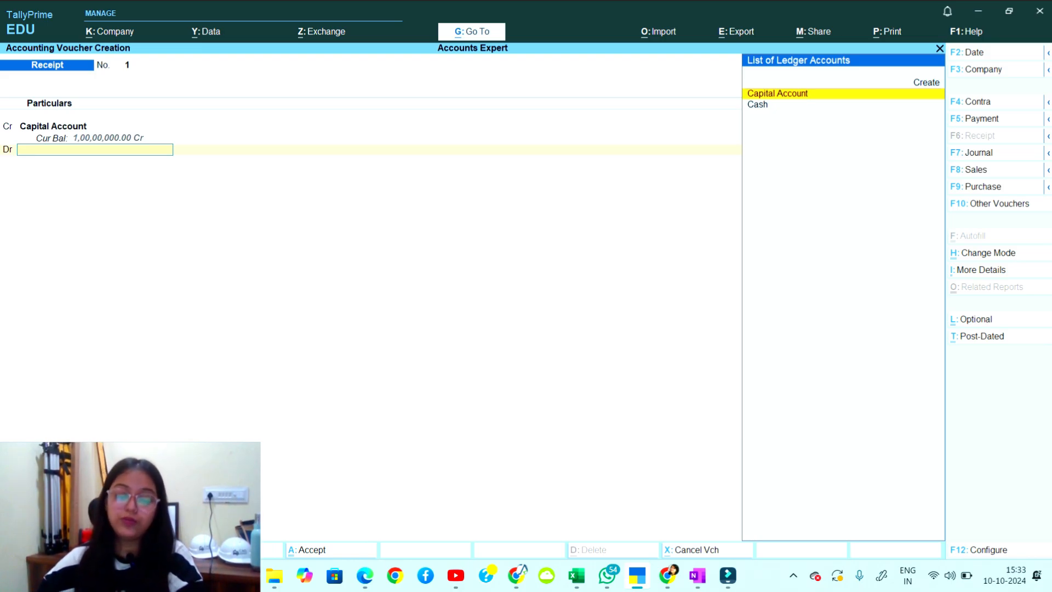
On a blank area of the OneNote page, handwrite the C → 9 → 2 → V sequence.
{"action": "left_click", "coordinate": [697, 575]}
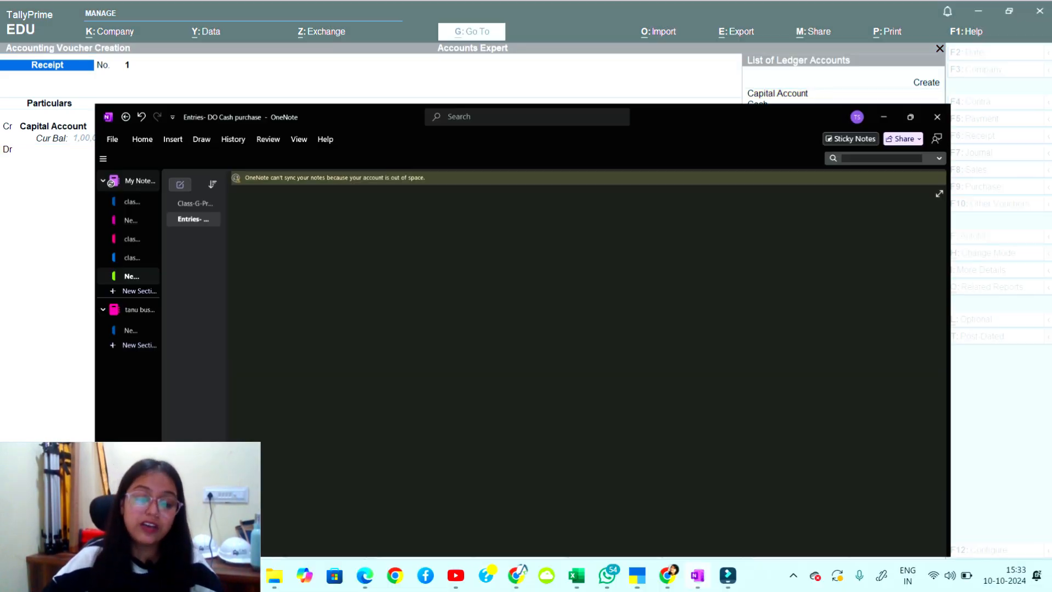
{"action": "scroll", "coordinate": [602, 329], "scroll_direction": "down", "scroll_amount": 5}
{"action": "scroll", "coordinate": [603, 329], "scroll_direction": "down", "scroll_amount": 2}
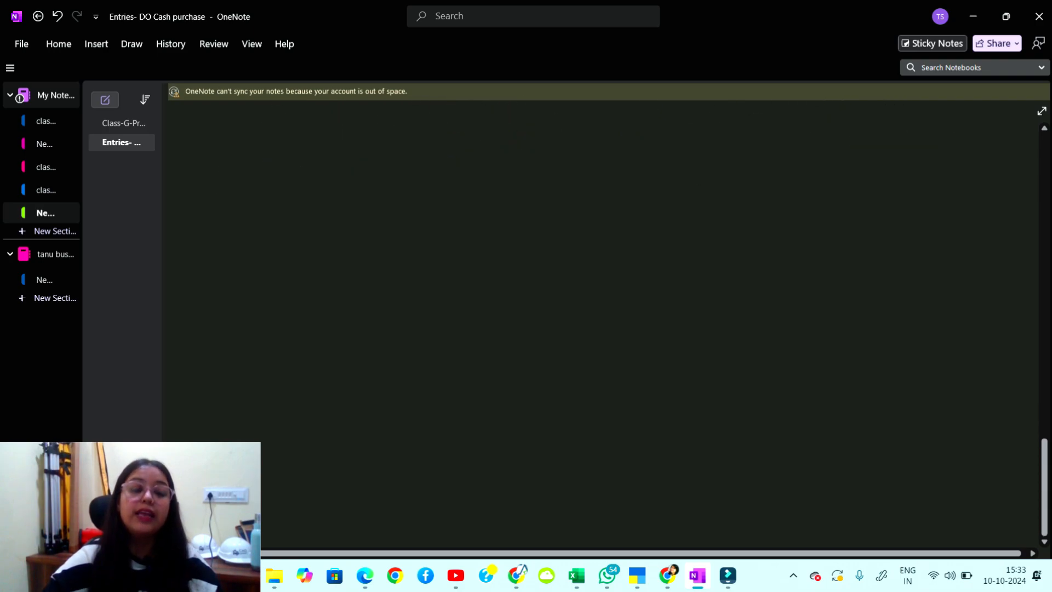
{"action": "left_click_drag", "start_coordinate": [243, 123], "coordinate": [267, 139]}
{"action": "mouse_move", "coordinate": [272, 131]}
{"action": "left_mouse_down"}
{"action": "mouse_move", "coordinate": [326, 148]}
{"action": "mouse_move", "coordinate": [398, 140]}
{"action": "left_mouse_up"}
{"action": "mouse_move", "coordinate": [414, 134]}
{"action": "left_mouse_down"}
{"action": "mouse_move", "coordinate": [428, 134]}
{"action": "mouse_move", "coordinate": [423, 145]}
{"action": "left_mouse_up"}
{"action": "mouse_move", "coordinate": [450, 125]}
{"action": "left_mouse_down"}
{"action": "mouse_move", "coordinate": [460, 141]}
{"action": "mouse_move", "coordinate": [471, 124]}
{"action": "left_mouse_up"}
Cross out the C and circle the 9, noting 28 below it.
{"action": "mouse_move", "coordinate": [245, 105]}
{"action": "left_mouse_down"}
{"action": "mouse_move", "coordinate": [268, 154]}
{"action": "mouse_move", "coordinate": [240, 162]}
{"action": "left_mouse_up"}
{"action": "mouse_move", "coordinate": [304, 127]}
{"action": "left_mouse_down"}
{"action": "mouse_move", "coordinate": [329, 125]}
{"action": "mouse_move", "coordinate": [310, 123]}
{"action": "left_mouse_up"}
{"action": "left_click_drag", "start_coordinate": [305, 171], "coordinate": [318, 188]}
{"action": "mouse_move", "coordinate": [326, 171]}
{"action": "left_mouse_down"}
{"action": "mouse_move", "coordinate": [323, 185]}
{"action": "mouse_move", "coordinate": [341, 191]}
{"action": "left_mouse_up"}
{"action": "left_click_drag", "start_coordinate": [307, 209], "coordinate": [349, 199]}
{"action": "left_click_drag", "start_coordinate": [384, 116], "coordinate": [399, 113]}
Circle the 2, add a double-underlined 1 below it, and draw a curved arrow.
{"action": "left_click_drag", "start_coordinate": [393, 159], "coordinate": [397, 178]}
{"action": "mouse_move", "coordinate": [389, 171]}
{"action": "left_mouse_down"}
{"action": "mouse_move", "coordinate": [406, 170]}
{"action": "mouse_move", "coordinate": [398, 207]}
{"action": "left_mouse_up"}
{"action": "mouse_move", "coordinate": [487, 115]}
{"action": "left_mouse_down"}
{"action": "mouse_move", "coordinate": [486, 125]}
{"action": "mouse_move", "coordinate": [472, 113]}
{"action": "mouse_move", "coordinate": [525, 125]}
{"action": "left_mouse_up"}
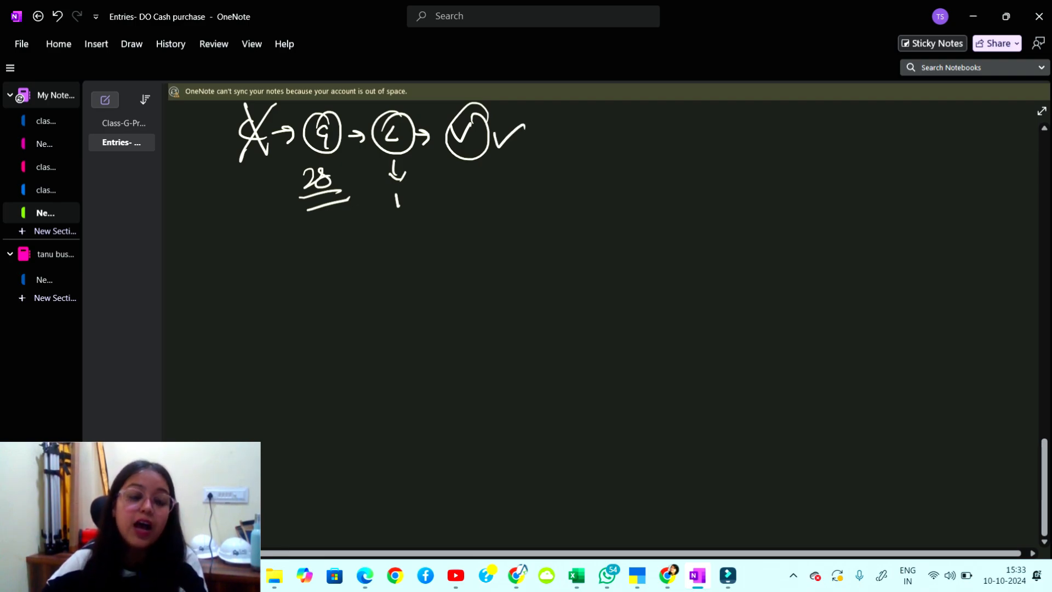
{"action": "mouse_move", "coordinate": [409, 143]}
{"action": "left_mouse_down"}
{"action": "mouse_move", "coordinate": [419, 163]}
{"action": "mouse_move", "coordinate": [474, 188]}
{"action": "left_mouse_up"}
{"action": "left_click_drag", "start_coordinate": [465, 178], "coordinate": [469, 198]}
{"action": "left_click_drag", "start_coordinate": [389, 218], "coordinate": [416, 216]}
{"action": "left_click_drag", "start_coordinate": [389, 225], "coordinate": [419, 220]}
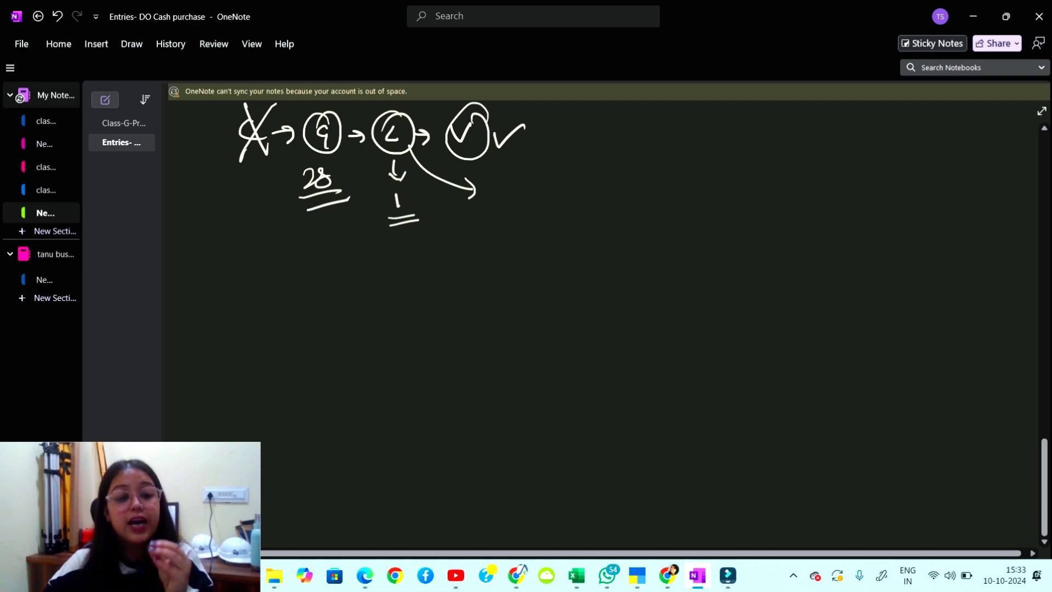
Write 'By default' with an arrow after the curved arrow.
{"action": "left_click_drag", "start_coordinate": [499, 176], "coordinate": [500, 201]}
{"action": "left_click_drag", "start_coordinate": [498, 177], "coordinate": [500, 199]}
{"action": "mouse_move", "coordinate": [514, 186]}
{"action": "left_mouse_down"}
{"action": "mouse_move", "coordinate": [524, 185]}
{"action": "mouse_move", "coordinate": [518, 218]}
{"action": "left_mouse_up"}
{"action": "left_click_drag", "start_coordinate": [553, 185], "coordinate": [575, 218]}
{"action": "left_click_drag", "start_coordinate": [567, 189], "coordinate": [608, 191]}
{"action": "mouse_move", "coordinate": [608, 185]}
{"action": "left_mouse_down"}
{"action": "mouse_move", "coordinate": [622, 189]}
{"action": "mouse_move", "coordinate": [623, 173]}
{"action": "left_mouse_up"}
{"action": "left_click_drag", "start_coordinate": [626, 191], "coordinate": [635, 180]}
{"action": "left_click_drag", "start_coordinate": [643, 184], "coordinate": [708, 189]}
{"action": "mouse_move", "coordinate": [718, 179]}
{"action": "left_mouse_down"}
{"action": "mouse_move", "coordinate": [730, 174]}
{"action": "mouse_move", "coordinate": [733, 190]}
{"action": "left_mouse_up"}
Write 'Cash & P&L' and double-underline both Cash and P&L.
{"action": "mouse_move", "coordinate": [744, 170]}
{"action": "left_mouse_down"}
{"action": "mouse_move", "coordinate": [760, 189]}
{"action": "mouse_move", "coordinate": [808, 187]}
{"action": "left_mouse_up"}
{"action": "mouse_move", "coordinate": [807, 169]}
{"action": "left_mouse_down"}
{"action": "mouse_move", "coordinate": [807, 179]}
{"action": "mouse_move", "coordinate": [874, 186]}
{"action": "left_mouse_up"}
{"action": "left_click_drag", "start_coordinate": [799, 204], "coordinate": [869, 200]}
{"action": "left_click_drag", "start_coordinate": [795, 211], "coordinate": [871, 209]}
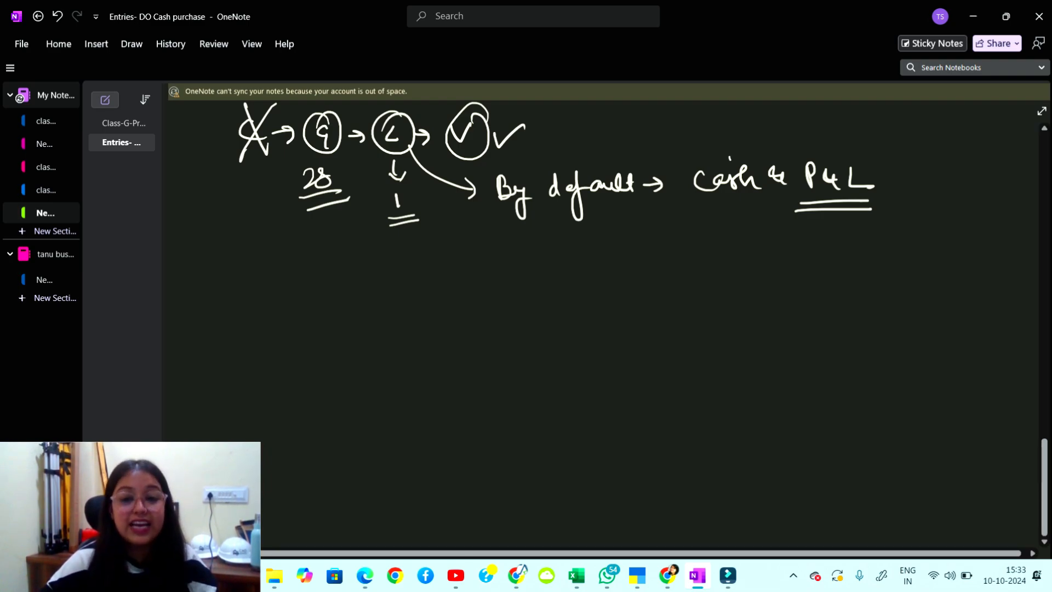
{"action": "left_click_drag", "start_coordinate": [730, 155], "coordinate": [748, 142]}
{"action": "left_click_drag", "start_coordinate": [701, 206], "coordinate": [775, 201]}
{"action": "left_click_drag", "start_coordinate": [703, 213], "coordinate": [852, 204]}
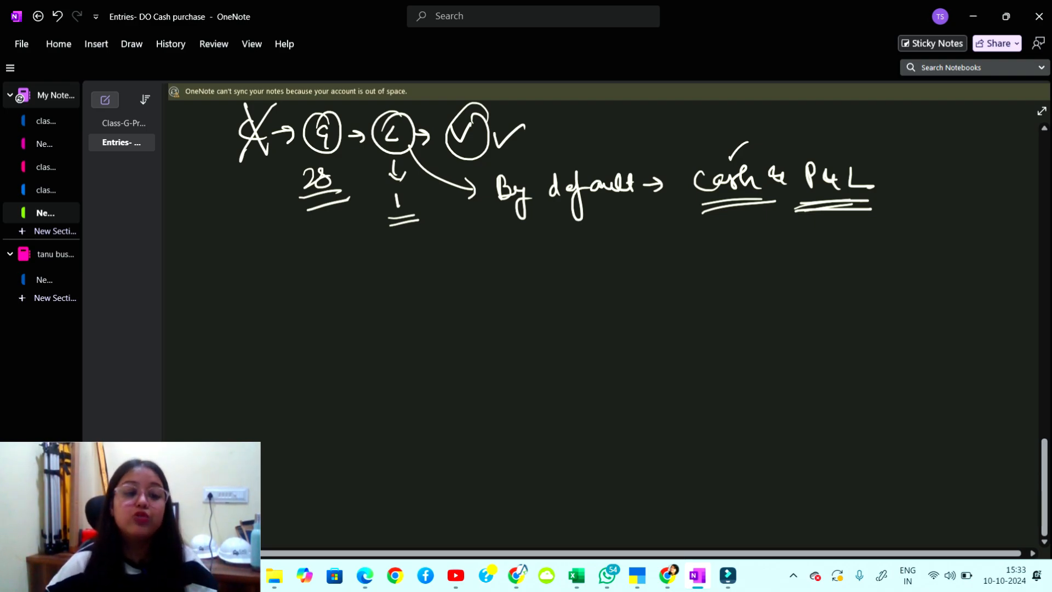
Below the diagram, write a circled 2, an underlined 'Cr' and 'Capital A/c'.
{"action": "mouse_move", "coordinate": [234, 268]}
{"action": "left_mouse_down"}
{"action": "mouse_move", "coordinate": [243, 295]}
{"action": "mouse_move", "coordinate": [232, 251]}
{"action": "left_mouse_up"}
{"action": "mouse_move", "coordinate": [298, 273]}
{"action": "left_mouse_down"}
{"action": "mouse_move", "coordinate": [296, 295]}
{"action": "mouse_move", "coordinate": [305, 300]}
{"action": "mouse_move", "coordinate": [319, 285]}
{"action": "left_mouse_up"}
{"action": "left_click_drag", "start_coordinate": [293, 311], "coordinate": [322, 309]}
{"action": "left_click_drag", "start_coordinate": [409, 257], "coordinate": [404, 282]}
{"action": "mouse_move", "coordinate": [416, 274]}
{"action": "left_mouse_down"}
{"action": "mouse_move", "coordinate": [432, 277]}
{"action": "mouse_move", "coordinate": [438, 299]}
{"action": "mouse_move", "coordinate": [465, 280]}
{"action": "left_mouse_up"}
{"action": "left_click_drag", "start_coordinate": [470, 257], "coordinate": [496, 277]}
{"action": "mouse_move", "coordinate": [493, 253]}
{"action": "left_mouse_down"}
{"action": "mouse_move", "coordinate": [498, 279]}
{"action": "mouse_move", "coordinate": [536, 266]}
{"action": "mouse_move", "coordinate": [565, 281]}
{"action": "left_mouse_up"}
{"action": "left_click_drag", "start_coordinate": [448, 296], "coordinate": [526, 298]}
{"action": "left_click_drag", "start_coordinate": [447, 305], "coordinate": [518, 302]}
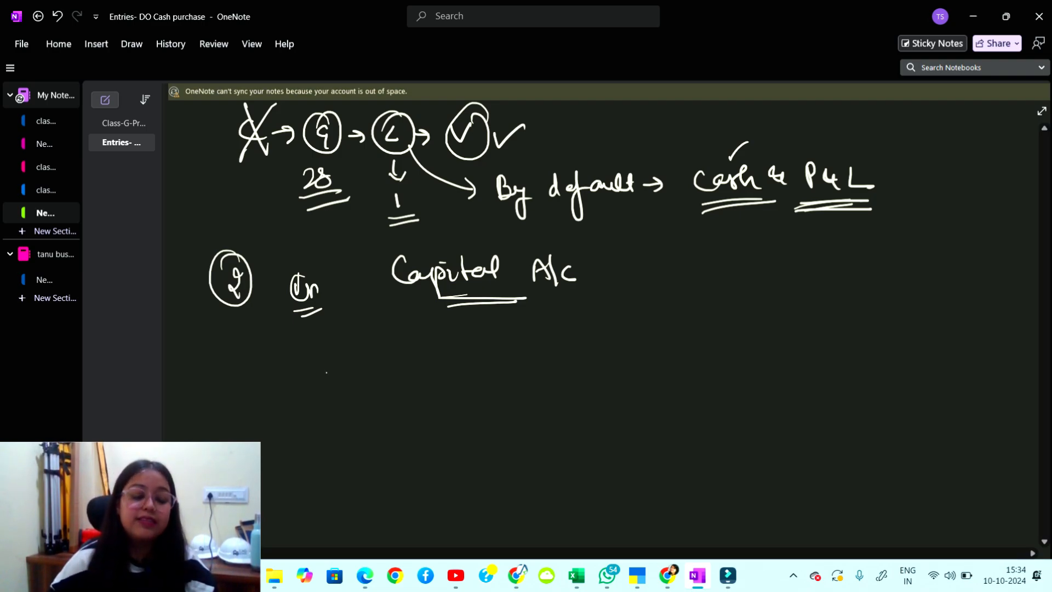
Handwrite 'Reciept' and underline it.
{"action": "mouse_move", "coordinate": [320, 365]}
{"action": "left_mouse_down"}
{"action": "mouse_move", "coordinate": [337, 397]}
{"action": "mouse_move", "coordinate": [374, 389]}
{"action": "left_mouse_up"}
{"action": "left_click_drag", "start_coordinate": [368, 369], "coordinate": [398, 390]}
{"action": "mouse_move", "coordinate": [393, 378]}
{"action": "left_mouse_down"}
{"action": "mouse_move", "coordinate": [402, 406]}
{"action": "mouse_move", "coordinate": [407, 390]}
{"action": "left_mouse_up"}
{"action": "left_click_drag", "start_coordinate": [415, 367], "coordinate": [422, 391]}
{"action": "left_click_drag", "start_coordinate": [337, 416], "coordinate": [475, 382]}
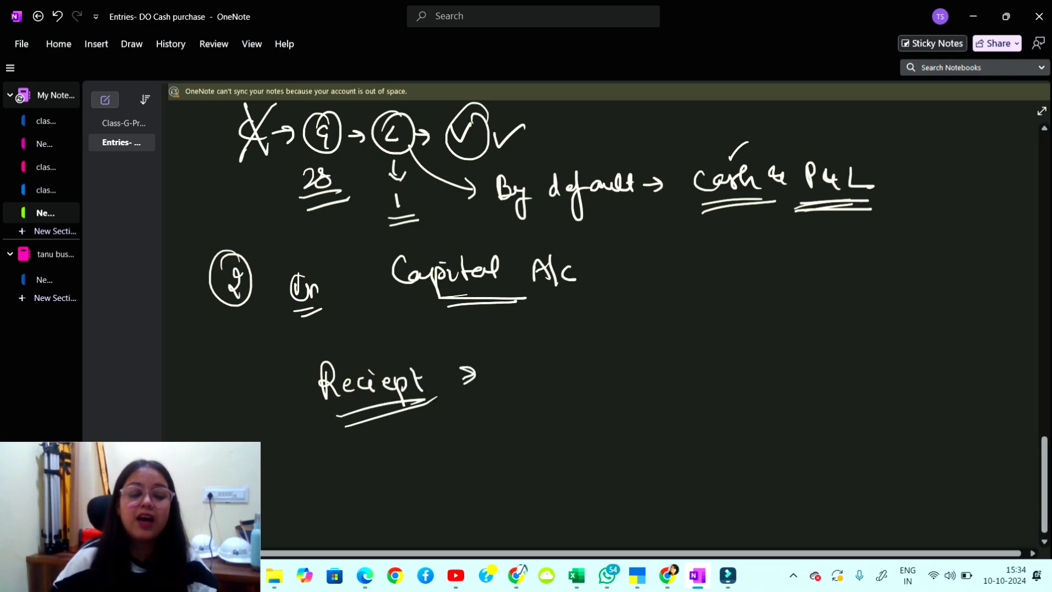
Add an arrow and the underlined Hindi phrase 'पैसा आया' after Reciept.
{"action": "left_click_drag", "start_coordinate": [517, 349], "coordinate": [532, 377]}
{"action": "left_click_drag", "start_coordinate": [498, 332], "coordinate": [527, 350]}
{"action": "left_click_drag", "start_coordinate": [539, 356], "coordinate": [571, 373]}
{"action": "mouse_move", "coordinate": [534, 349]}
{"action": "left_mouse_down"}
{"action": "mouse_move", "coordinate": [569, 348]}
{"action": "mouse_move", "coordinate": [608, 372]}
{"action": "mouse_move", "coordinate": [627, 356]}
{"action": "left_mouse_up"}
{"action": "mouse_move", "coordinate": [629, 342]}
{"action": "left_mouse_down"}
{"action": "mouse_move", "coordinate": [628, 370]}
{"action": "mouse_move", "coordinate": [641, 369]}
{"action": "left_mouse_up"}
{"action": "left_click_drag", "start_coordinate": [641, 350], "coordinate": [664, 366]}
{"action": "mouse_move", "coordinate": [673, 344]}
{"action": "left_mouse_down"}
{"action": "mouse_move", "coordinate": [673, 365]}
{"action": "mouse_move", "coordinate": [676, 335]}
{"action": "left_mouse_up"}
{"action": "left_click_drag", "start_coordinate": [514, 405], "coordinate": [687, 391]}
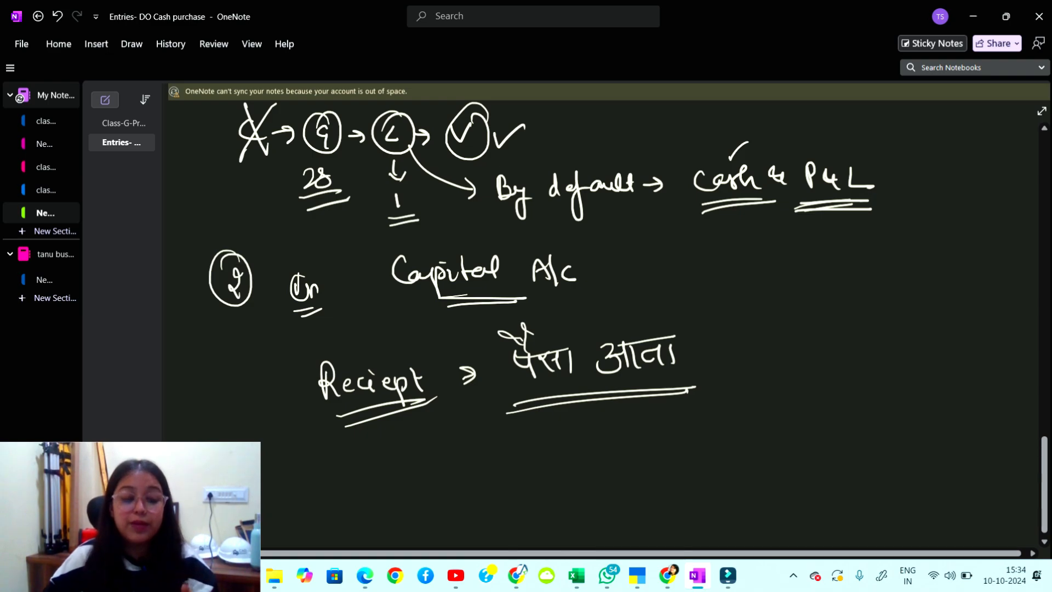
Write an underlined 'Cash' below Reciept, labelled 'Asset' with an arrow.
{"action": "mouse_move", "coordinate": [442, 444]}
{"action": "left_mouse_down"}
{"action": "mouse_move", "coordinate": [432, 466]}
{"action": "mouse_move", "coordinate": [482, 467]}
{"action": "left_mouse_up"}
{"action": "left_click_drag", "start_coordinate": [437, 481], "coordinate": [466, 474]}
{"action": "mouse_move", "coordinate": [527, 443]}
{"action": "left_mouse_down"}
{"action": "mouse_move", "coordinate": [540, 455]}
{"action": "mouse_move", "coordinate": [614, 427]}
{"action": "left_mouse_up"}
{"action": "left_click_drag", "start_coordinate": [550, 463], "coordinate": [628, 448]}
{"action": "mouse_move", "coordinate": [648, 423]}
{"action": "left_mouse_down"}
{"action": "mouse_move", "coordinate": [664, 438]}
{"action": "mouse_move", "coordinate": [712, 437]}
{"action": "left_mouse_up"}
Write 'Dr. What Comes in' after Asset, circle Cash and underline Dr.
{"action": "mouse_move", "coordinate": [714, 433]}
{"action": "left_mouse_down"}
{"action": "mouse_move", "coordinate": [769, 430]}
{"action": "mouse_move", "coordinate": [785, 405]}
{"action": "left_mouse_up"}
{"action": "left_click", "coordinate": [738, 427]}
{"action": "left_click_drag", "start_coordinate": [790, 394], "coordinate": [787, 426]}
{"action": "left_click_drag", "start_coordinate": [780, 417], "coordinate": [807, 422]}
{"action": "mouse_move", "coordinate": [811, 398]}
{"action": "left_mouse_down"}
{"action": "mouse_move", "coordinate": [818, 419]}
{"action": "mouse_move", "coordinate": [863, 414]}
{"action": "left_mouse_up"}
{"action": "mouse_move", "coordinate": [864, 408]}
{"action": "left_mouse_down"}
{"action": "mouse_move", "coordinate": [905, 396]}
{"action": "mouse_move", "coordinate": [897, 409]}
{"action": "left_mouse_up"}
{"action": "mouse_move", "coordinate": [931, 393]}
{"action": "left_mouse_down"}
{"action": "mouse_move", "coordinate": [934, 409]}
{"action": "mouse_move", "coordinate": [956, 407]}
{"action": "left_mouse_up"}
{"action": "mouse_move", "coordinate": [433, 436]}
{"action": "left_mouse_down"}
{"action": "mouse_move", "coordinate": [496, 471]}
{"action": "mouse_move", "coordinate": [394, 471]}
{"action": "mouse_move", "coordinate": [408, 518]}
{"action": "left_mouse_up"}
{"action": "left_click_drag", "start_coordinate": [697, 458], "coordinate": [752, 452]}
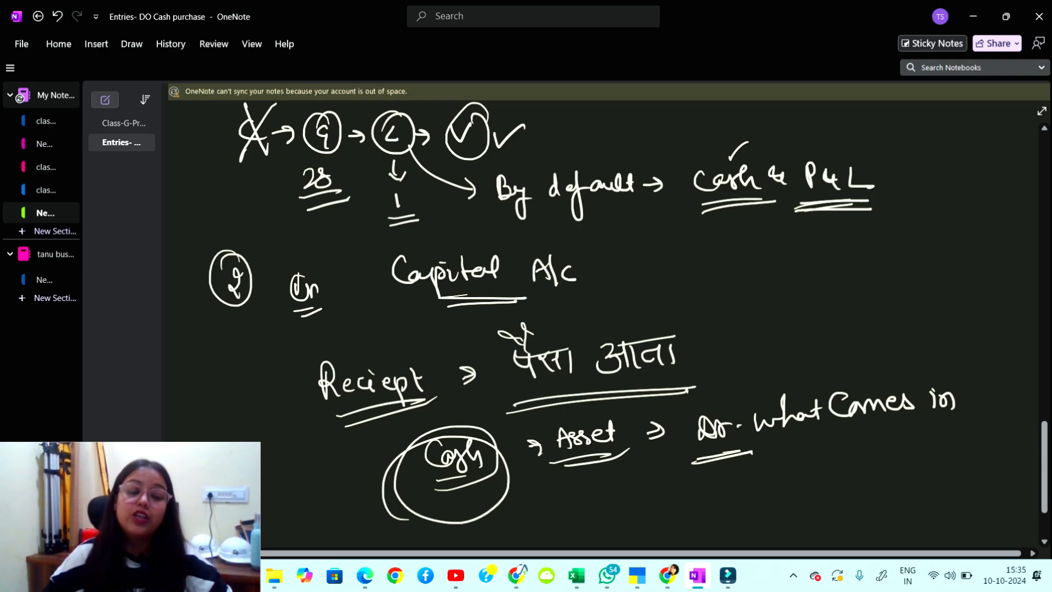
Beside Capital A/c, write Dr and Cr with arrows and bracketed blank lines.
{"action": "mouse_move", "coordinate": [740, 261]}
{"action": "left_mouse_down"}
{"action": "mouse_move", "coordinate": [743, 287]}
{"action": "mouse_move", "coordinate": [770, 281]}
{"action": "left_mouse_up"}
{"action": "left_click_drag", "start_coordinate": [734, 297], "coordinate": [774, 294]}
{"action": "left_click_drag", "start_coordinate": [792, 268], "coordinate": [807, 276]}
{"action": "left_click_drag", "start_coordinate": [832, 264], "coordinate": [865, 254]}
{"action": "mouse_move", "coordinate": [753, 322]}
{"action": "left_mouse_down"}
{"action": "mouse_move", "coordinate": [751, 339]}
{"action": "mouse_move", "coordinate": [774, 320]}
{"action": "mouse_move", "coordinate": [777, 341]}
{"action": "left_mouse_up"}
{"action": "left_click_drag", "start_coordinate": [743, 356], "coordinate": [819, 329]}
{"action": "mouse_move", "coordinate": [805, 320]}
{"action": "left_mouse_down"}
{"action": "mouse_move", "coordinate": [809, 334]}
{"action": "mouse_move", "coordinate": [868, 308]}
{"action": "left_mouse_up"}
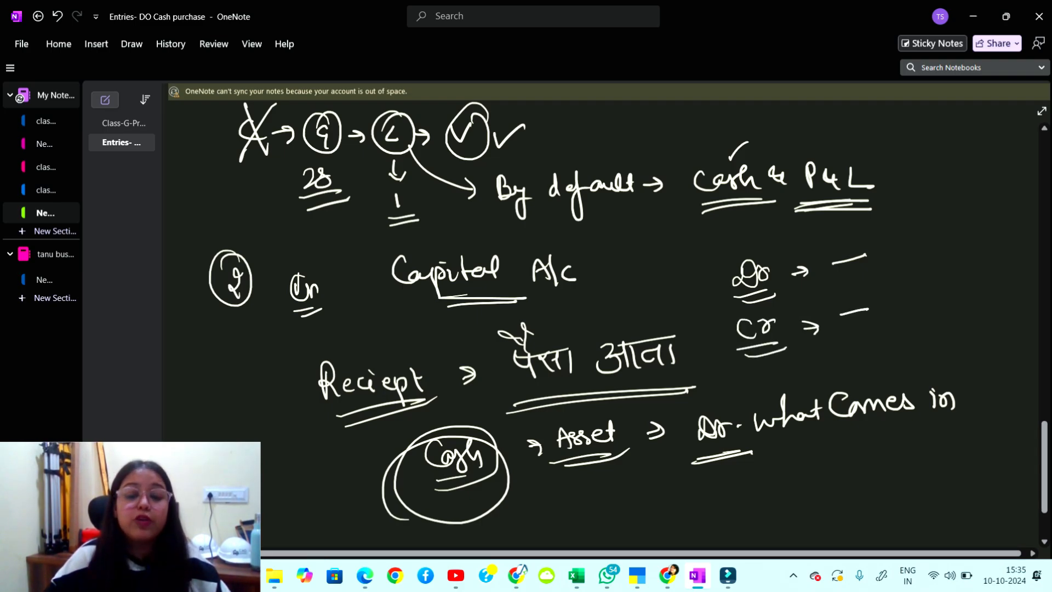
{"action": "mouse_move", "coordinate": [835, 339]}
{"action": "left_mouse_down"}
{"action": "mouse_move", "coordinate": [875, 333]}
{"action": "mouse_move", "coordinate": [860, 349]}
{"action": "left_mouse_up"}
{"action": "mouse_move", "coordinate": [878, 295]}
{"action": "left_mouse_down"}
{"action": "mouse_move", "coordinate": [905, 326]}
{"action": "mouse_move", "coordinate": [885, 344]}
{"action": "left_mouse_up"}
{"action": "mouse_move", "coordinate": [913, 315]}
{"action": "left_mouse_down"}
{"action": "mouse_move", "coordinate": [932, 310]}
{"action": "mouse_move", "coordinate": [924, 324]}
{"action": "left_mouse_up"}
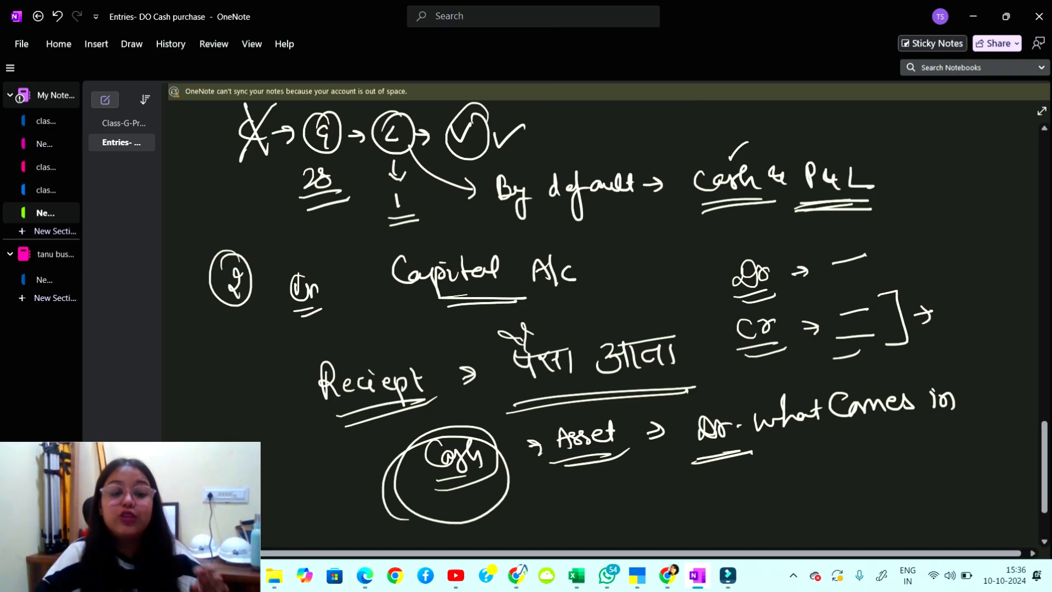
Debit Cash 1,00,00,000.00 against Capital Account in the Receipt voucher.
{"action": "key", "text": "alt+Tab"}
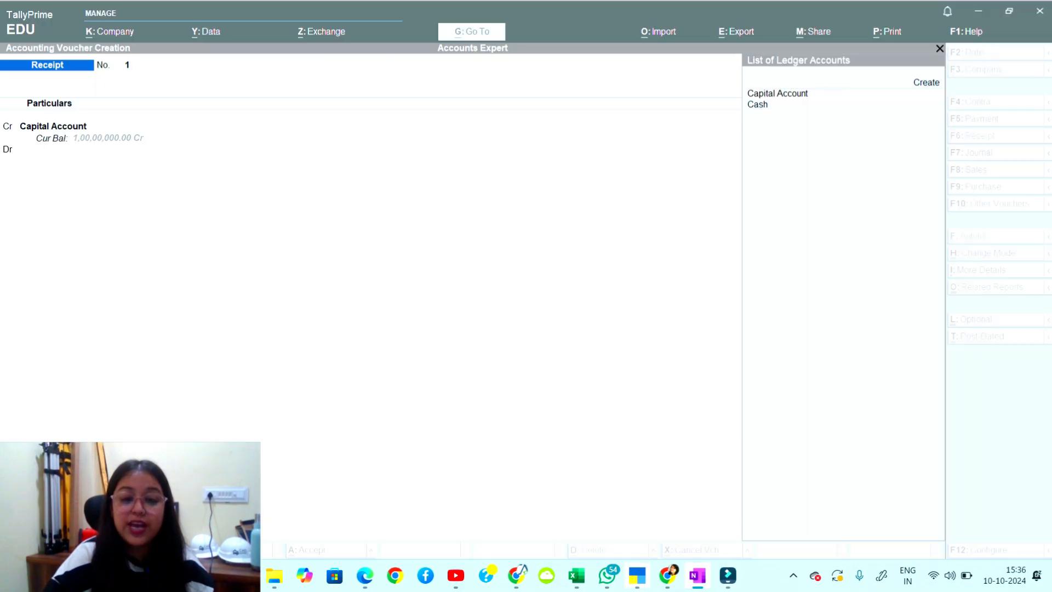
{"action": "key", "text": "Down"}
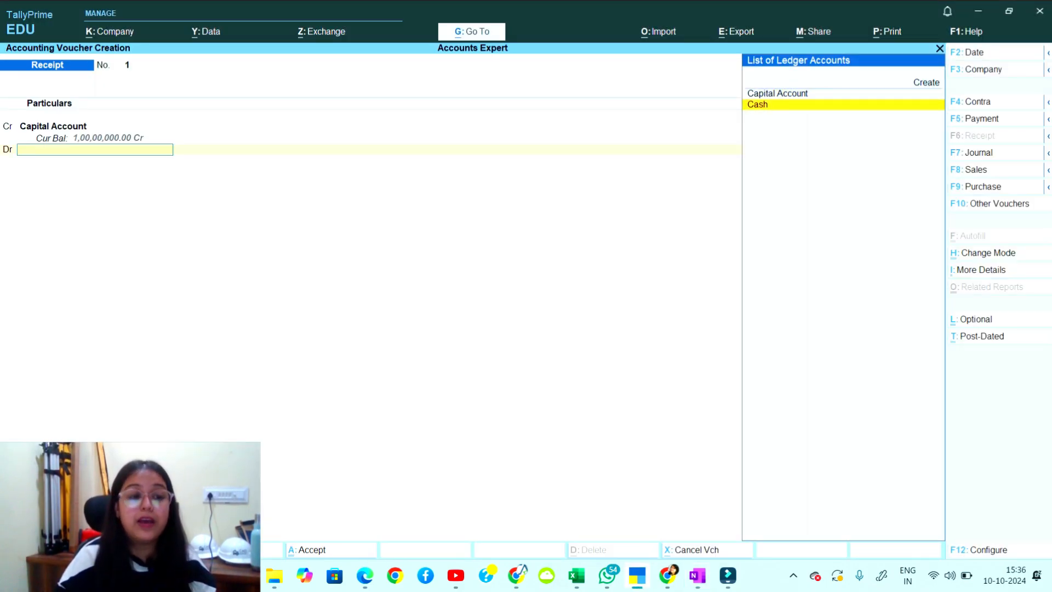
{"action": "key", "text": "Return"}
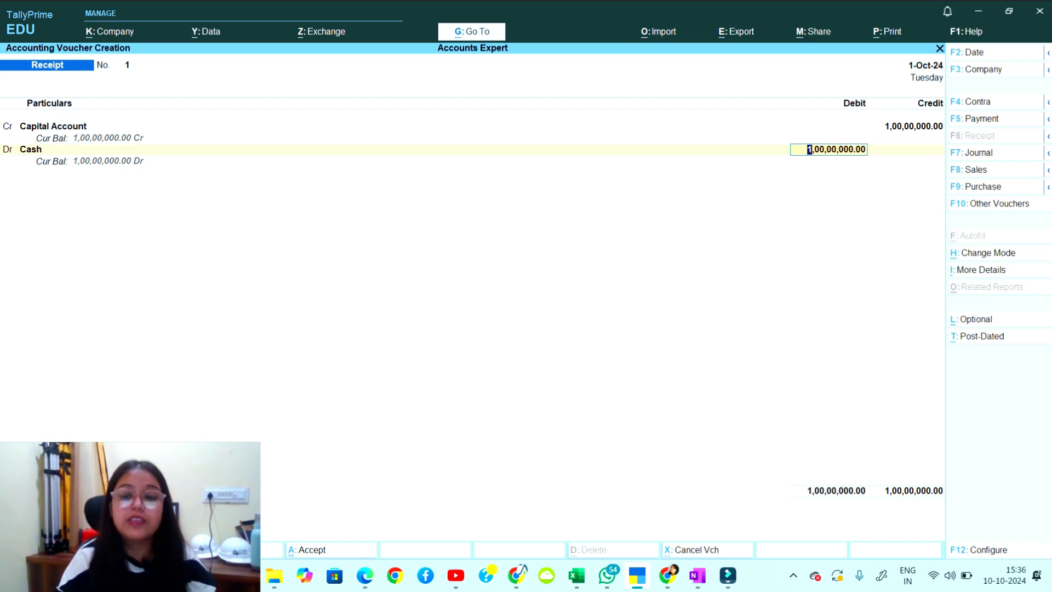
{"action": "key", "text": "Return"}
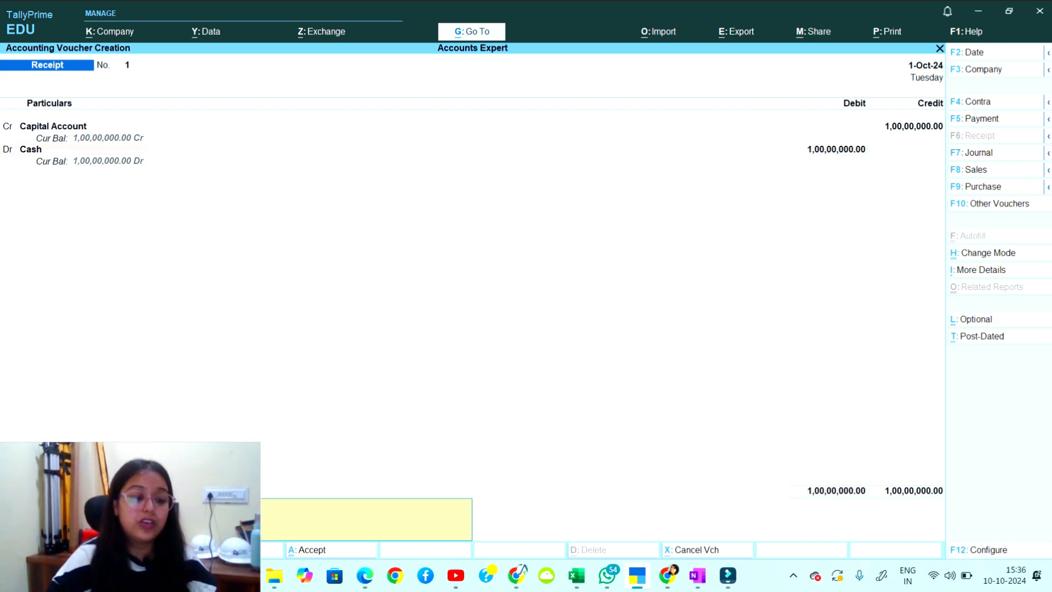
{"action": "key", "text": "Return"}
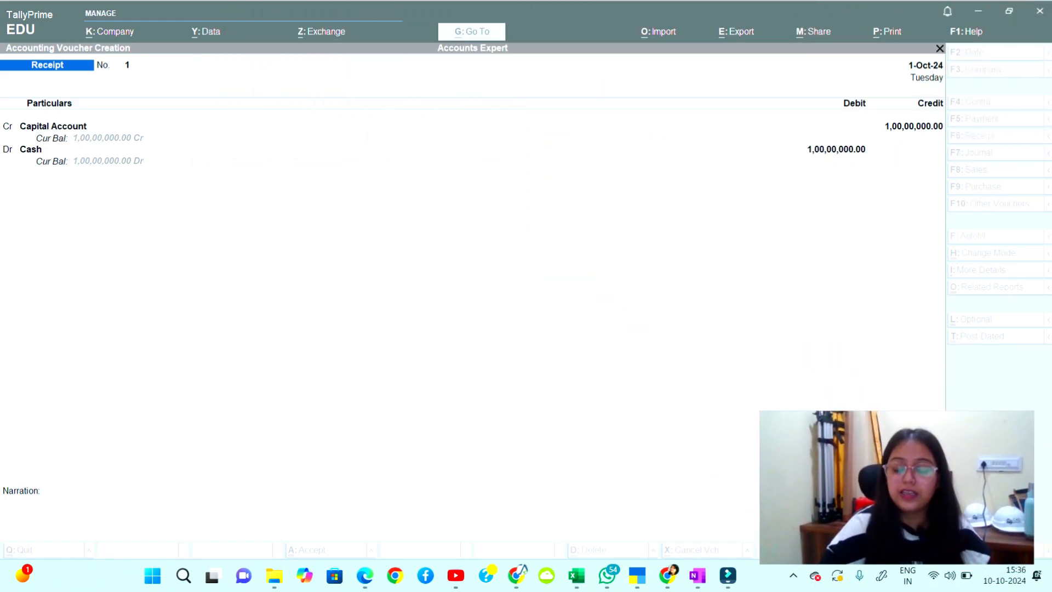
Add the narration 'capital introduced in the business', save the voucher, and return to OneNote.
{"action": "left_click", "coordinate": [66, 126]}
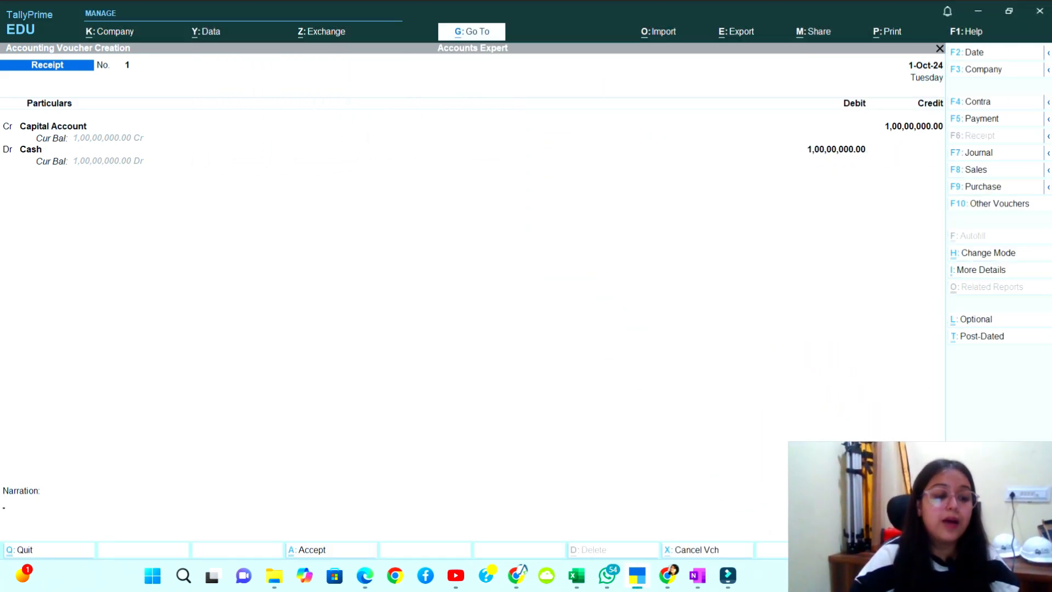
{"action": "left_click", "coordinate": [164, 518]}
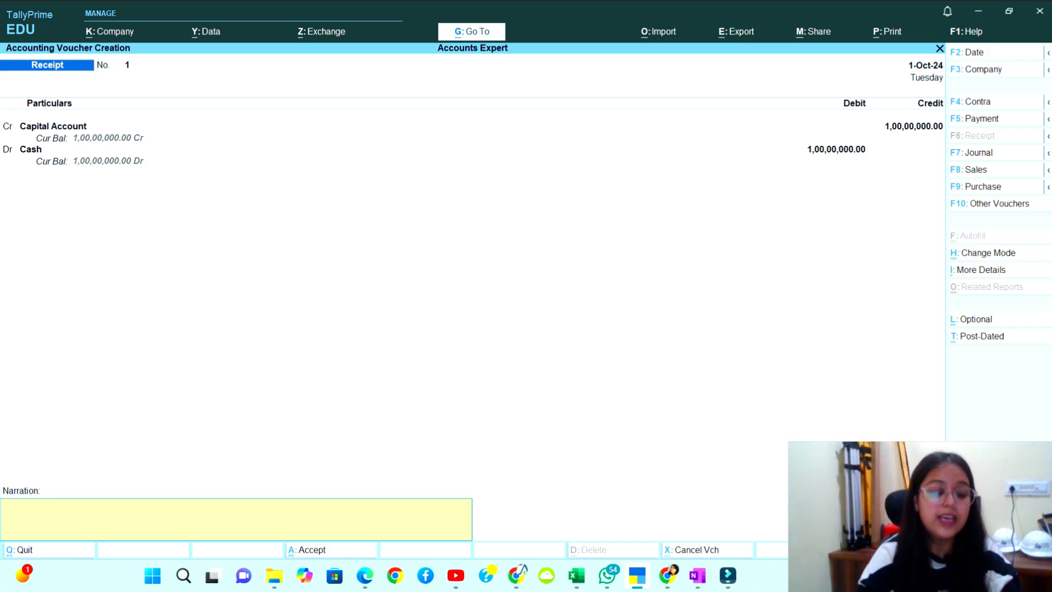
{"action": "type", "text": "capital introd"}
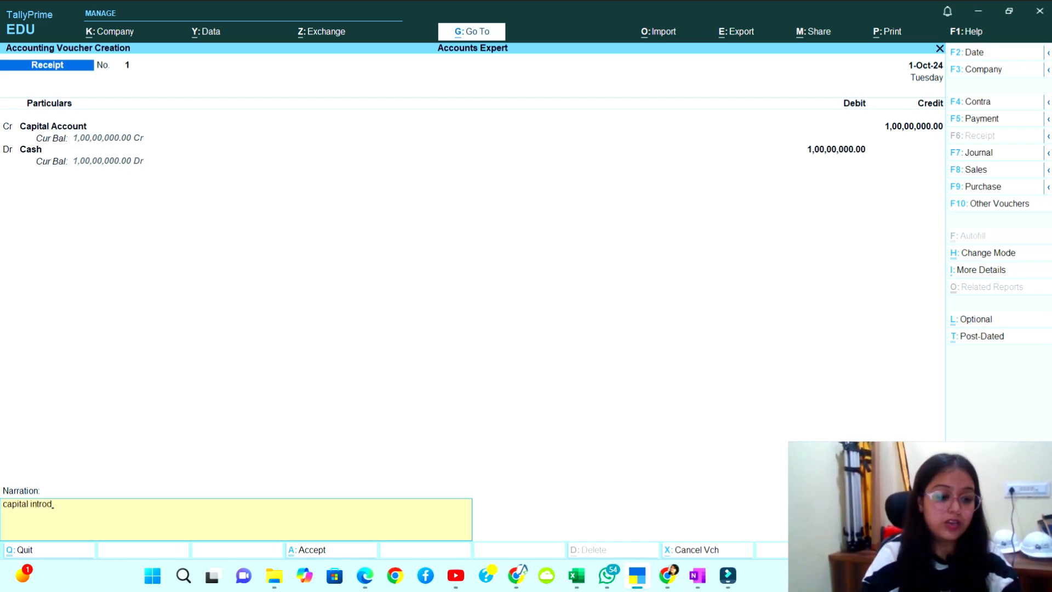
{"action": "type", "text": "uced in t"}
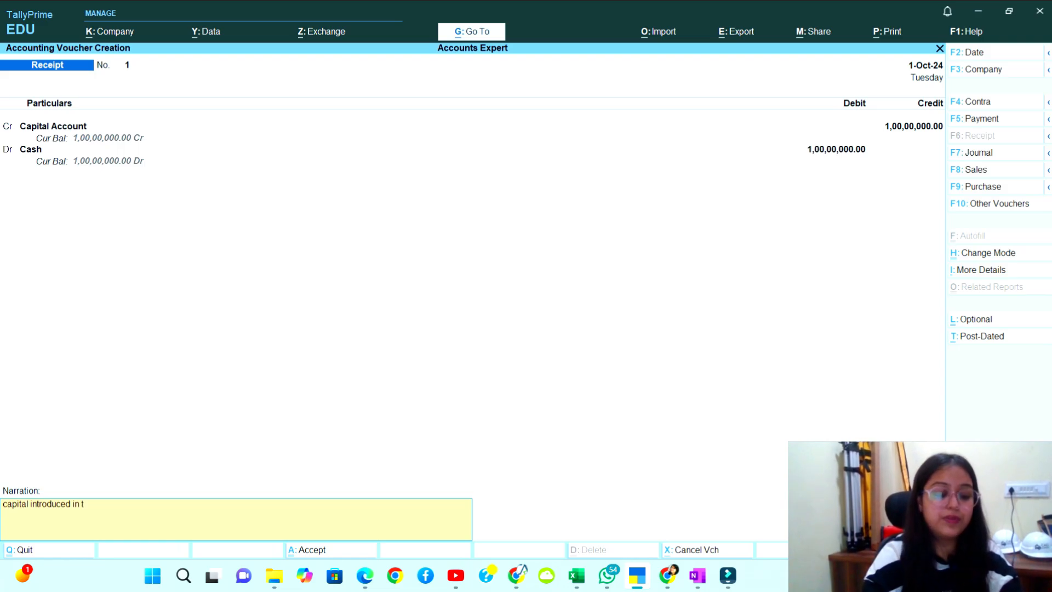
{"action": "type", "text": "he business"}
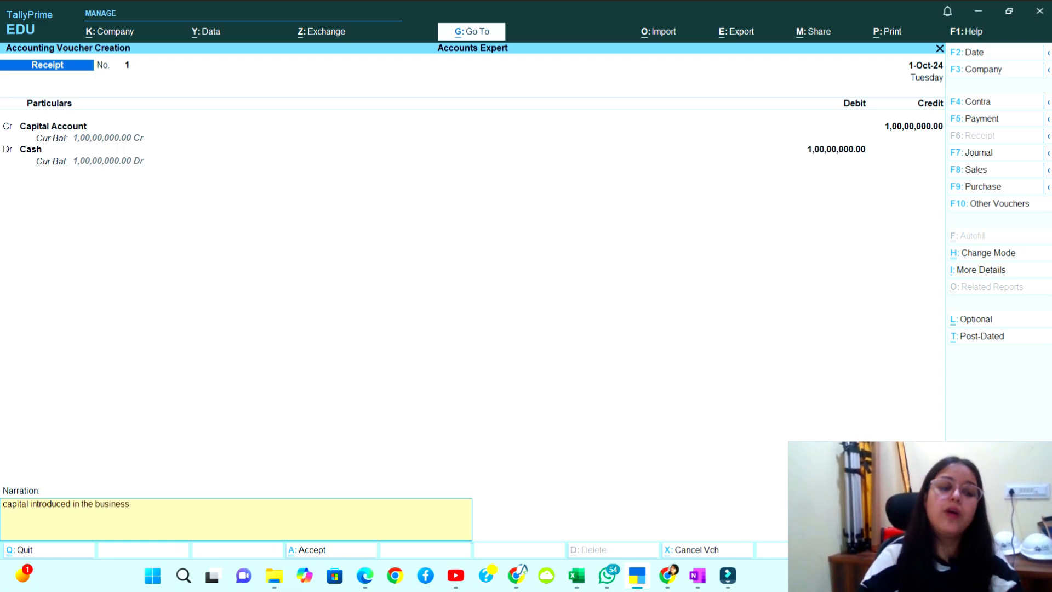
{"action": "key", "text": "Return"}
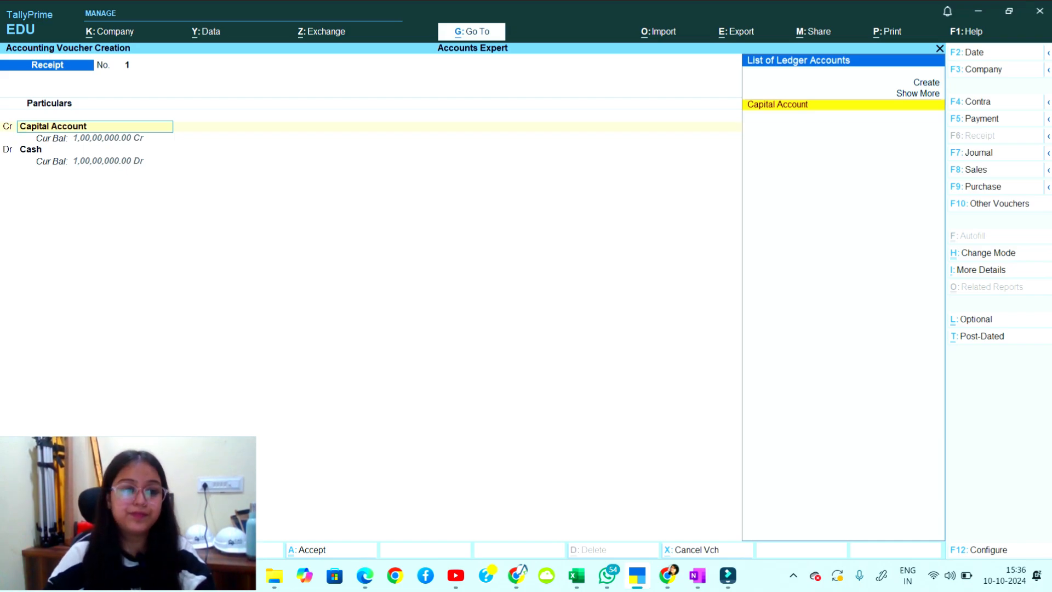
{"action": "key", "text": "Return"}
{"action": "key", "text": "Return"}
{"action": "key", "text": "Return"}
{"action": "key", "text": "Return"}
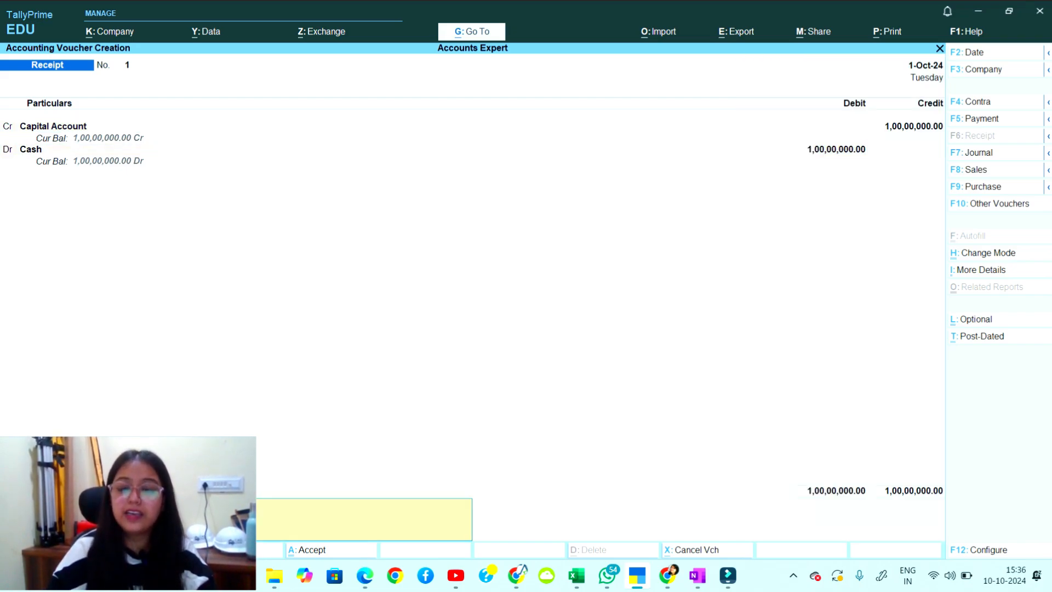
{"action": "key", "text": "Return"}
{"action": "key", "text": "Return"}
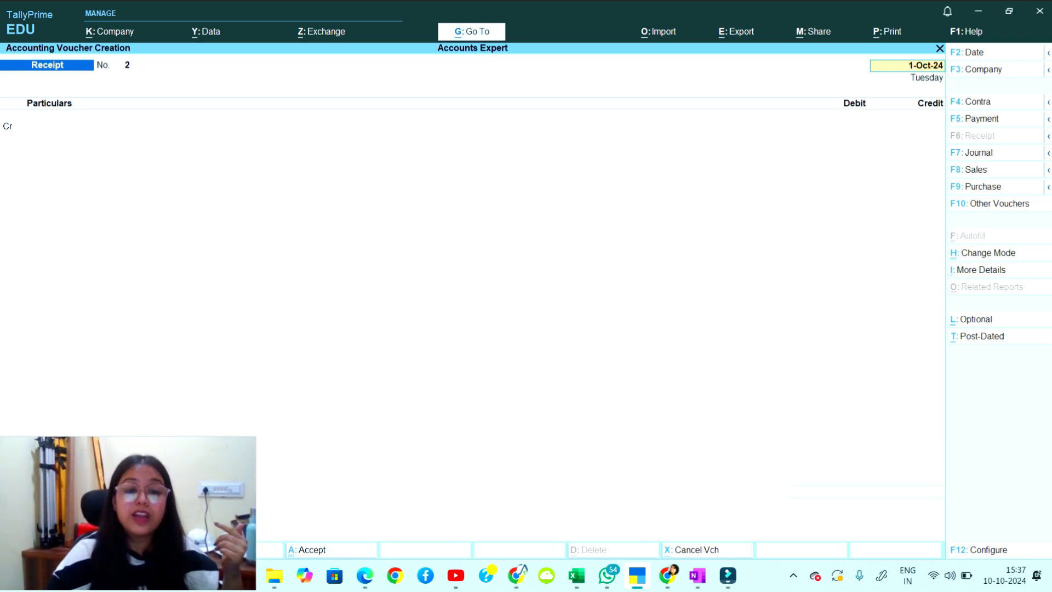
{"action": "left_click", "coordinate": [697, 575]}
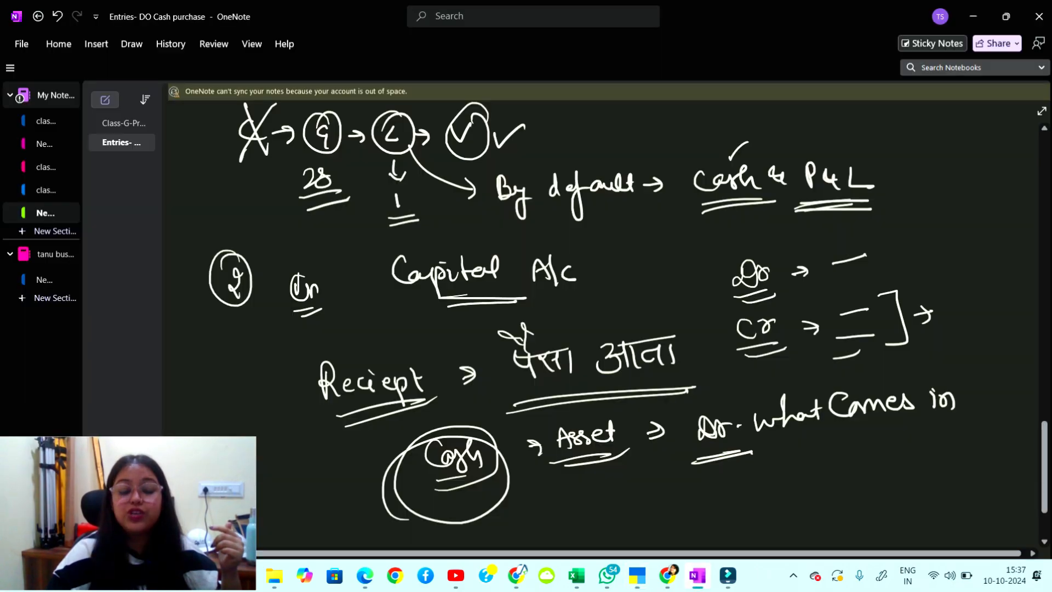
Handwrite 'Mr Y → Mr X' with underlined 'shoes' above the arrow.
{"action": "scroll", "coordinate": [603, 323], "scroll_direction": "down", "scroll_amount": 7}
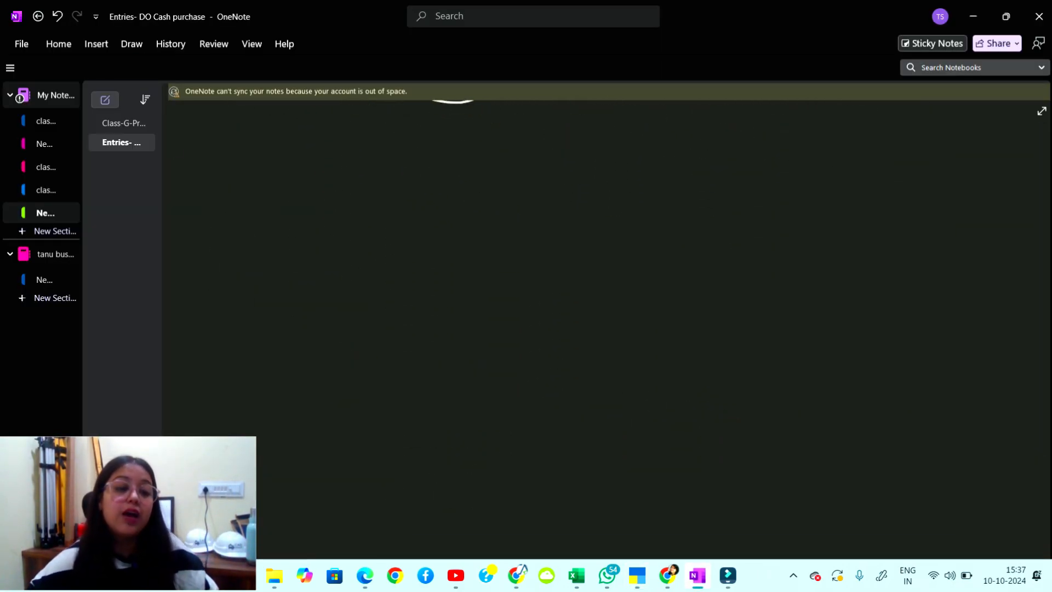
{"action": "left_click_drag", "start_coordinate": [188, 159], "coordinate": [201, 174]}
{"action": "left_click_drag", "start_coordinate": [191, 145], "coordinate": [189, 153]}
{"action": "mouse_move", "coordinate": [250, 163]}
{"action": "left_mouse_down"}
{"action": "mouse_move", "coordinate": [251, 180]}
{"action": "mouse_move", "coordinate": [266, 177]}
{"action": "left_mouse_up"}
{"action": "left_click_drag", "start_coordinate": [270, 166], "coordinate": [297, 170]}
{"action": "mouse_move", "coordinate": [303, 157]}
{"action": "left_mouse_down"}
{"action": "mouse_move", "coordinate": [299, 184]}
{"action": "mouse_move", "coordinate": [423, 181]}
{"action": "mouse_move", "coordinate": [416, 188]}
{"action": "left_mouse_up"}
{"action": "mouse_move", "coordinate": [460, 189]}
{"action": "left_mouse_down"}
{"action": "mouse_move", "coordinate": [462, 170]}
{"action": "mouse_move", "coordinate": [476, 187]}
{"action": "left_mouse_up"}
{"action": "left_click_drag", "start_coordinate": [484, 175], "coordinate": [494, 189]}
{"action": "mouse_move", "coordinate": [514, 175]}
{"action": "left_mouse_down"}
{"action": "mouse_move", "coordinate": [523, 186]}
{"action": "mouse_move", "coordinate": [505, 191]}
{"action": "left_mouse_up"}
{"action": "mouse_move", "coordinate": [349, 144]}
{"action": "left_mouse_down"}
{"action": "mouse_move", "coordinate": [340, 159]}
{"action": "mouse_move", "coordinate": [362, 141]}
{"action": "mouse_move", "coordinate": [390, 154]}
{"action": "left_mouse_up"}
{"action": "left_click_drag", "start_coordinate": [399, 146], "coordinate": [389, 160]}
{"action": "left_click_drag", "start_coordinate": [346, 172], "coordinate": [393, 168]}
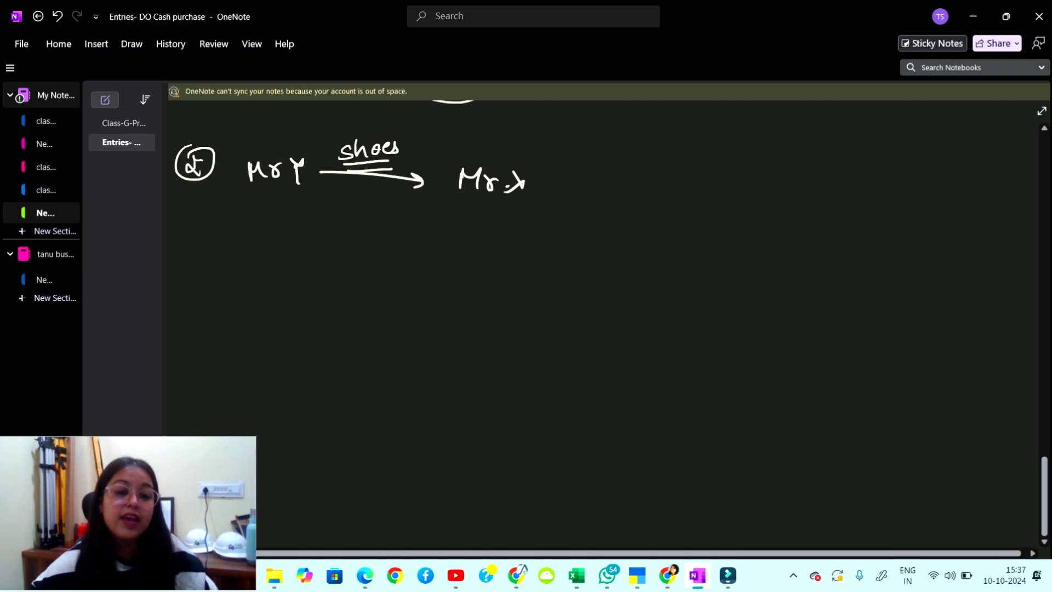
Add '10 lakh' after shoes and a return arrow labelled 'Cash'.
{"action": "mouse_move", "coordinate": [422, 133]}
{"action": "left_mouse_down"}
{"action": "mouse_move", "coordinate": [412, 149]}
{"action": "mouse_move", "coordinate": [430, 144]}
{"action": "left_mouse_up"}
{"action": "left_click_drag", "start_coordinate": [421, 138], "coordinate": [420, 162]}
{"action": "mouse_move", "coordinate": [435, 127]}
{"action": "left_mouse_down"}
{"action": "mouse_move", "coordinate": [444, 144]}
{"action": "mouse_move", "coordinate": [462, 137]}
{"action": "left_mouse_up"}
{"action": "left_click_drag", "start_coordinate": [476, 128], "coordinate": [473, 130]}
{"action": "mouse_move", "coordinate": [493, 117]}
{"action": "left_mouse_down"}
{"action": "mouse_move", "coordinate": [491, 137]}
{"action": "mouse_move", "coordinate": [519, 135]}
{"action": "left_mouse_up"}
{"action": "left_click_drag", "start_coordinate": [527, 117], "coordinate": [541, 136]}
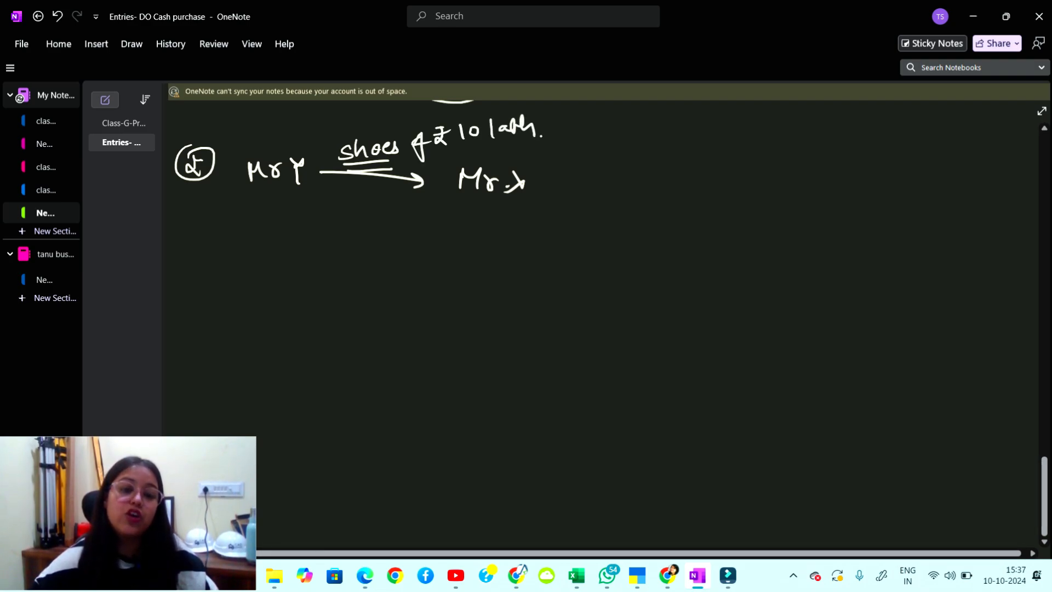
{"action": "mouse_move", "coordinate": [445, 216]}
{"action": "left_mouse_down"}
{"action": "mouse_move", "coordinate": [321, 211]}
{"action": "mouse_move", "coordinate": [345, 234]}
{"action": "left_mouse_up"}
{"action": "left_click_drag", "start_coordinate": [362, 225], "coordinate": [373, 236]}
{"action": "left_click_drag", "start_coordinate": [375, 229], "coordinate": [388, 239]}
{"action": "left_click_drag", "start_coordinate": [317, 249], "coordinate": [395, 255]}
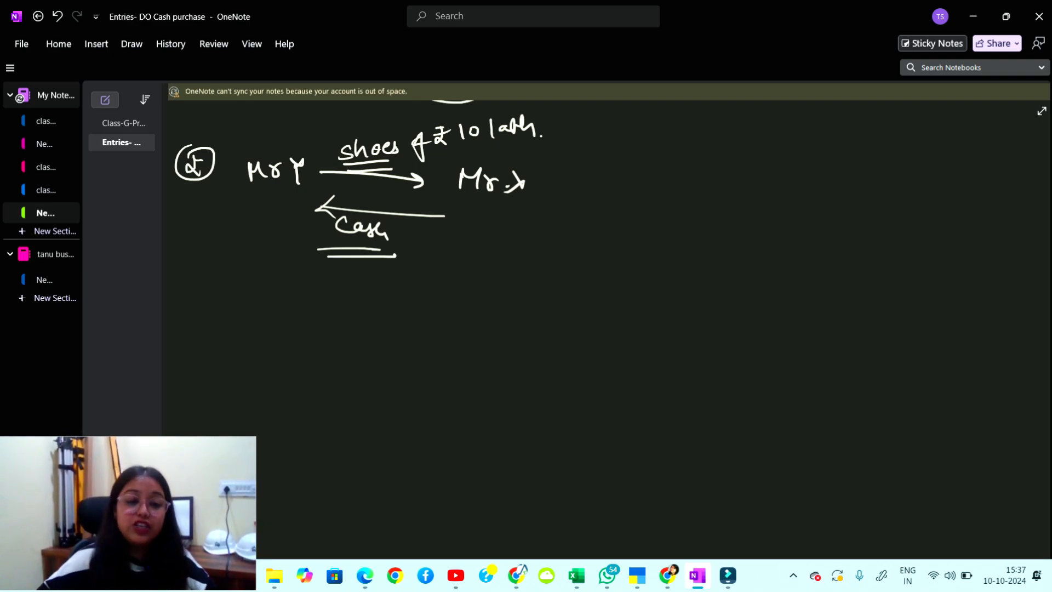
Write 'Payment' below the sketch and draw a box around it.
{"action": "left_click_drag", "start_coordinate": [252, 327], "coordinate": [260, 354]}
{"action": "mouse_move", "coordinate": [250, 325]}
{"action": "left_mouse_down"}
{"action": "mouse_move", "coordinate": [257, 340]}
{"action": "mouse_move", "coordinate": [291, 341]}
{"action": "mouse_move", "coordinate": [298, 356]}
{"action": "mouse_move", "coordinate": [292, 350]}
{"action": "left_mouse_up"}
{"action": "left_click_drag", "start_coordinate": [300, 330], "coordinate": [318, 333]}
{"action": "left_click_drag", "start_coordinate": [319, 329], "coordinate": [344, 322]}
{"action": "left_click_drag", "start_coordinate": [345, 304], "coordinate": [352, 318]}
{"action": "left_click_drag", "start_coordinate": [341, 316], "coordinate": [354, 311]}
{"action": "mouse_move", "coordinate": [252, 376]}
{"action": "left_mouse_down"}
{"action": "mouse_move", "coordinate": [208, 321]}
{"action": "mouse_move", "coordinate": [293, 366]}
{"action": "left_mouse_up"}
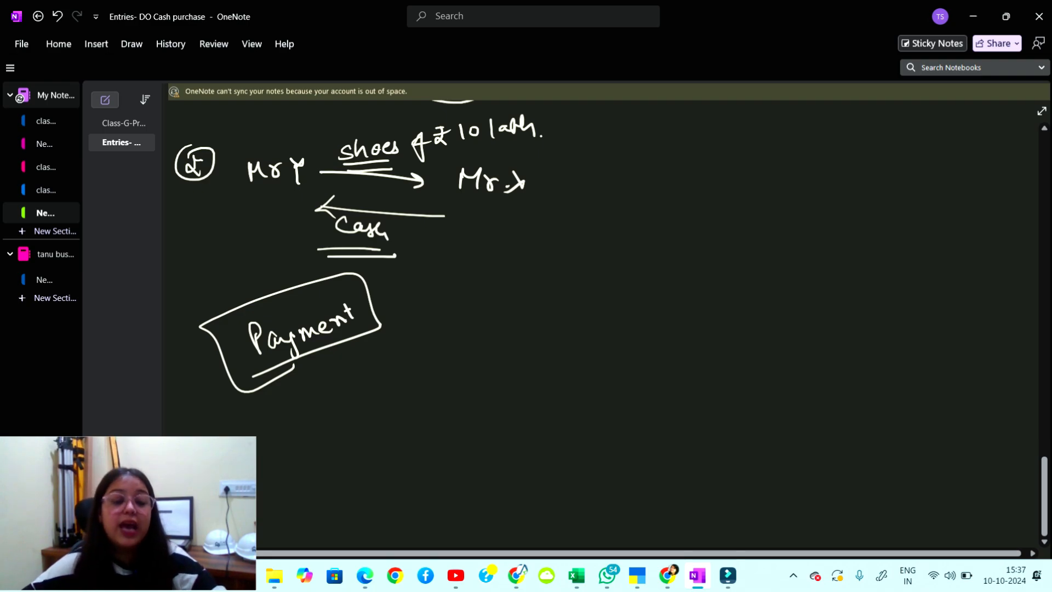
Write a boxed 'Purchase' beside the Payment box.
{"action": "mouse_move", "coordinate": [430, 269]}
{"action": "left_mouse_down"}
{"action": "mouse_move", "coordinate": [433, 304]}
{"action": "mouse_move", "coordinate": [442, 286]}
{"action": "left_mouse_up"}
{"action": "mouse_move", "coordinate": [446, 284]}
{"action": "left_mouse_down"}
{"action": "mouse_move", "coordinate": [459, 296]}
{"action": "mouse_move", "coordinate": [473, 283]}
{"action": "left_mouse_up"}
{"action": "mouse_move", "coordinate": [492, 271]}
{"action": "left_mouse_down"}
{"action": "mouse_move", "coordinate": [479, 285]}
{"action": "mouse_move", "coordinate": [501, 279]}
{"action": "left_mouse_up"}
{"action": "left_click_drag", "start_coordinate": [501, 272], "coordinate": [520, 271]}
{"action": "mouse_move", "coordinate": [524, 266]}
{"action": "left_mouse_down"}
{"action": "mouse_move", "coordinate": [539, 267]}
{"action": "mouse_move", "coordinate": [450, 318]}
{"action": "mouse_move", "coordinate": [554, 250]}
{"action": "mouse_move", "coordinate": [557, 263]}
{"action": "left_mouse_up"}
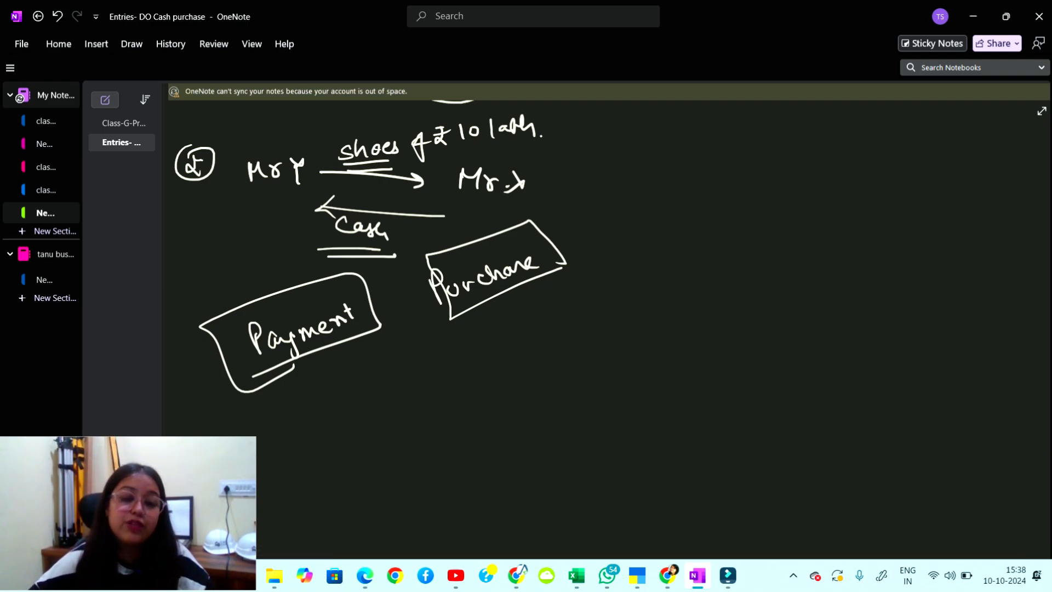
Write the debit line 'Purchase A/c Dr.' at the top right.
{"action": "left_click_drag", "start_coordinate": [624, 164], "coordinate": [634, 162]}
{"action": "left_click_drag", "start_coordinate": [624, 172], "coordinate": [635, 173]}
{"action": "left_click_drag", "start_coordinate": [674, 145], "coordinate": [674, 168]}
{"action": "left_click_drag", "start_coordinate": [670, 145], "coordinate": [675, 159]}
{"action": "mouse_move", "coordinate": [686, 155]}
{"action": "left_mouse_down"}
{"action": "mouse_move", "coordinate": [700, 165]}
{"action": "mouse_move", "coordinate": [734, 147]}
{"action": "mouse_move", "coordinate": [816, 159]}
{"action": "left_mouse_up"}
{"action": "mouse_move", "coordinate": [808, 155]}
{"action": "left_mouse_down"}
{"action": "mouse_move", "coordinate": [830, 140]}
{"action": "mouse_move", "coordinate": [830, 153]}
{"action": "left_mouse_up"}
{"action": "left_click_drag", "start_coordinate": [865, 138], "coordinate": [876, 151]}
{"action": "left_click_drag", "start_coordinate": [879, 147], "coordinate": [895, 140]}
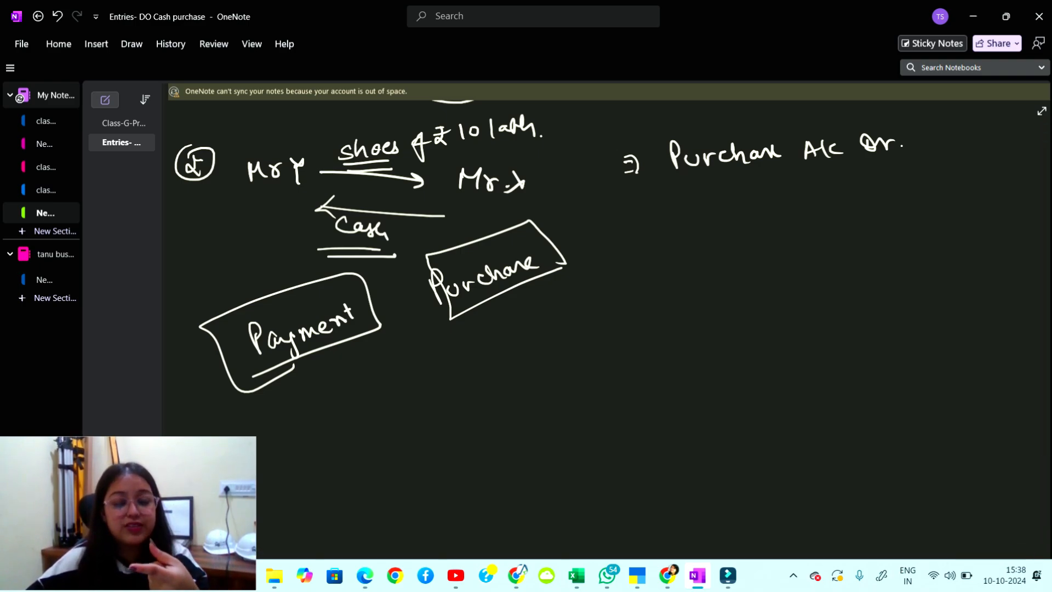
Write 'To Cash A/c' below it and bracket the entry.
{"action": "mouse_move", "coordinate": [713, 193]}
{"action": "left_mouse_down"}
{"action": "mouse_move", "coordinate": [767, 212]}
{"action": "mouse_move", "coordinate": [820, 209]}
{"action": "left_mouse_up"}
{"action": "mouse_move", "coordinate": [883, 182]}
{"action": "left_mouse_down"}
{"action": "mouse_move", "coordinate": [877, 202]}
{"action": "mouse_move", "coordinate": [890, 197]}
{"action": "left_mouse_up"}
{"action": "mouse_move", "coordinate": [901, 183]}
{"action": "left_mouse_down"}
{"action": "mouse_move", "coordinate": [902, 202]}
{"action": "mouse_move", "coordinate": [926, 200]}
{"action": "left_mouse_up"}
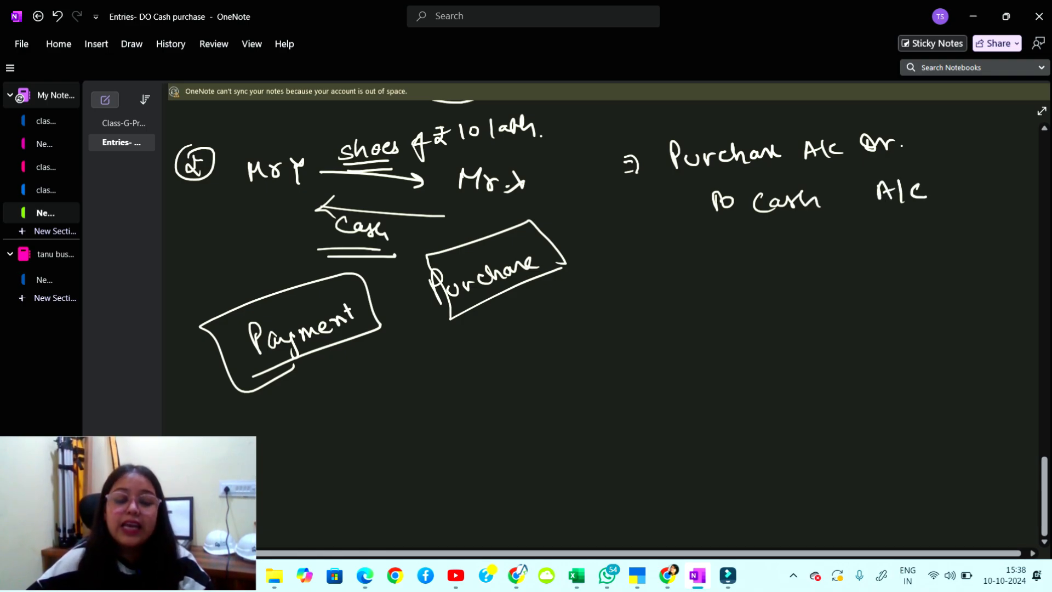
{"action": "mouse_move", "coordinate": [663, 159]}
{"action": "left_mouse_down"}
{"action": "mouse_move", "coordinate": [651, 204]}
{"action": "mouse_move", "coordinate": [677, 207]}
{"action": "mouse_move", "coordinate": [641, 194]}
{"action": "left_mouse_up"}
{"action": "left_click_drag", "start_coordinate": [633, 188], "coordinate": [634, 203]}
Write an underlined 'Party involvement' note and tick the Payment label.
{"action": "left_click_drag", "start_coordinate": [570, 212], "coordinate": [575, 237]}
{"action": "mouse_move", "coordinate": [567, 209]}
{"action": "left_mouse_down"}
{"action": "mouse_move", "coordinate": [591, 232]}
{"action": "mouse_move", "coordinate": [601, 224]}
{"action": "left_mouse_up"}
{"action": "mouse_move", "coordinate": [603, 213]}
{"action": "left_mouse_down"}
{"action": "mouse_move", "coordinate": [624, 232]}
{"action": "mouse_move", "coordinate": [599, 270]}
{"action": "left_mouse_up"}
{"action": "mouse_move", "coordinate": [582, 244]}
{"action": "left_mouse_down"}
{"action": "mouse_move", "coordinate": [621, 258]}
{"action": "mouse_move", "coordinate": [673, 231]}
{"action": "left_mouse_up"}
{"action": "left_click_drag", "start_coordinate": [599, 299], "coordinate": [662, 269]}
{"action": "left_click_drag", "start_coordinate": [619, 295], "coordinate": [663, 271]}
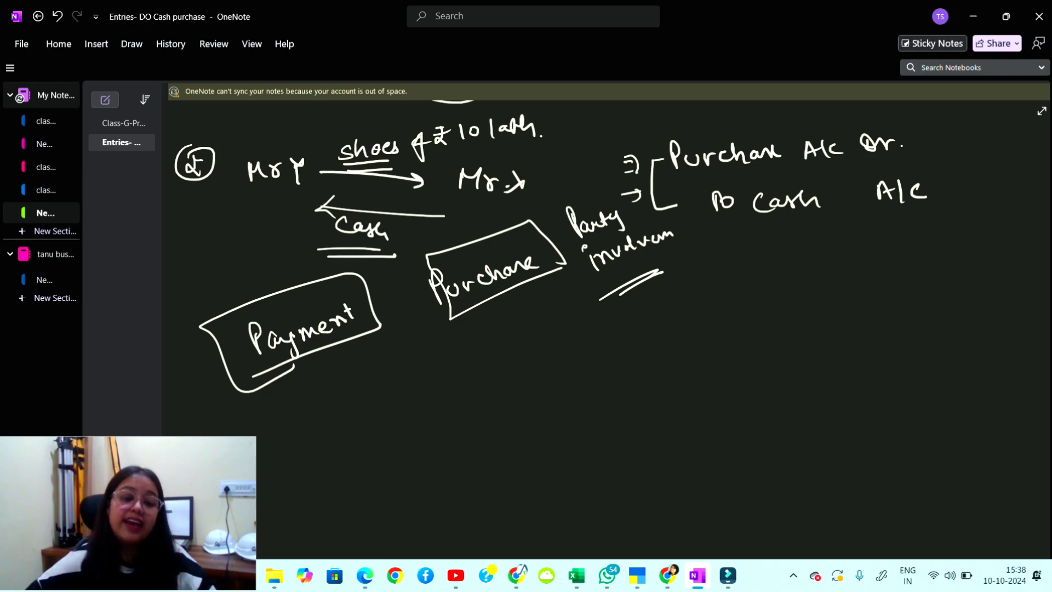
{"action": "left_click_drag", "start_coordinate": [314, 289], "coordinate": [339, 269]}
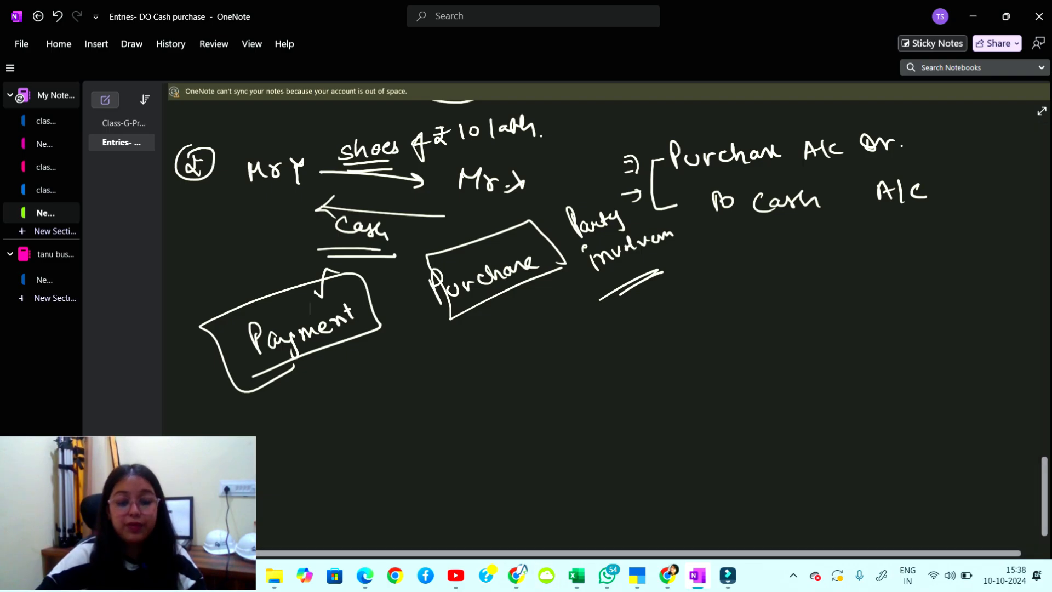
Switch the Tally voucher to Payment No. 1, dated 1-Oct-24, in Double Entry mode.
{"action": "key", "text": "alt+Tab"}
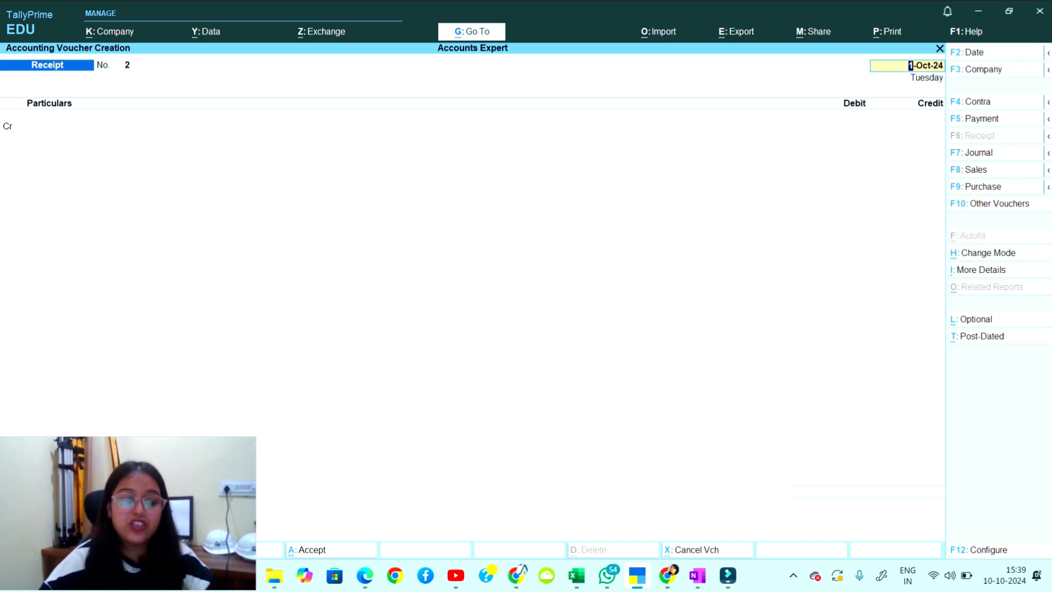
{"action": "key", "text": "F5"}
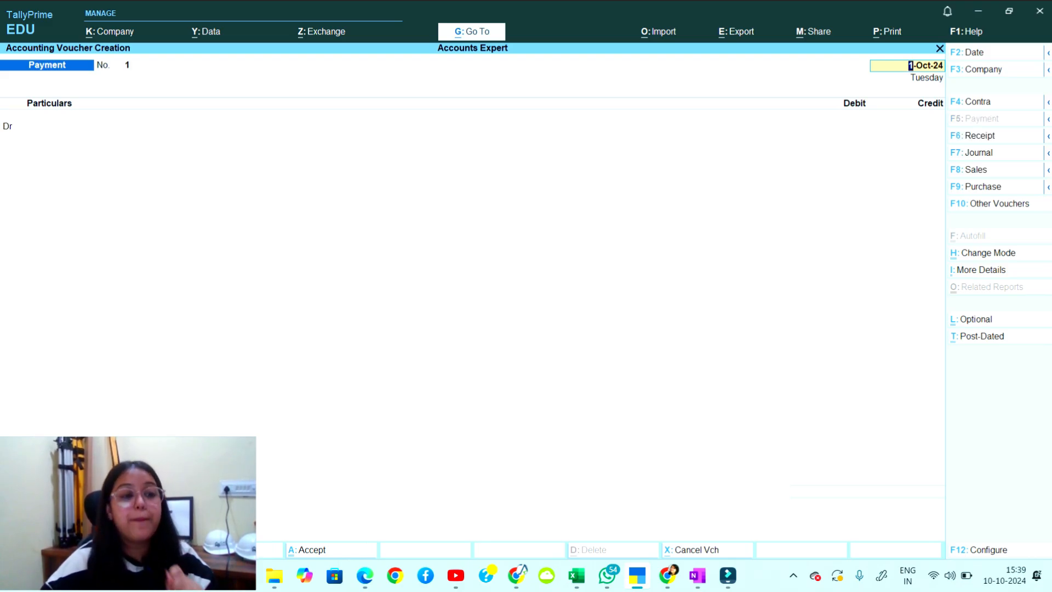
{"action": "key", "text": "ctrl"}
{"action": "key", "text": "ctrl+h"}
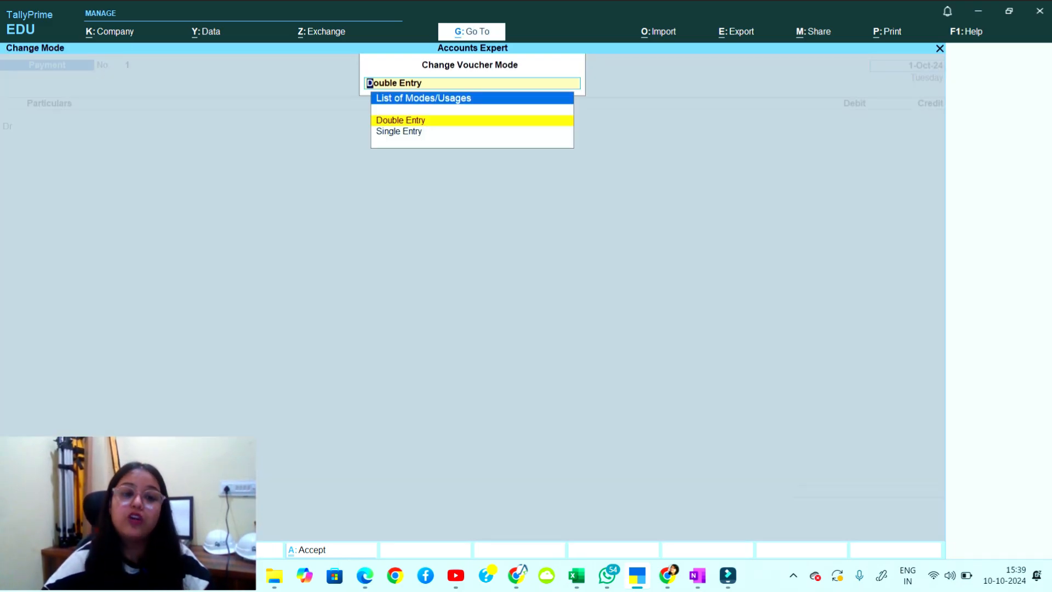
{"action": "key", "text": "Return"}
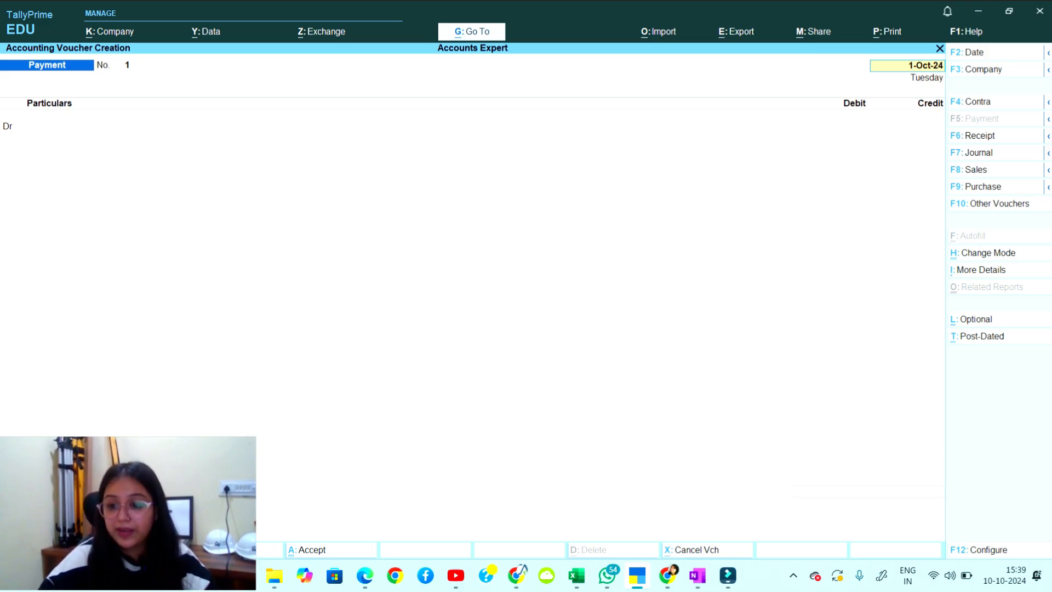
{"action": "key", "text": "ctrl+h"}
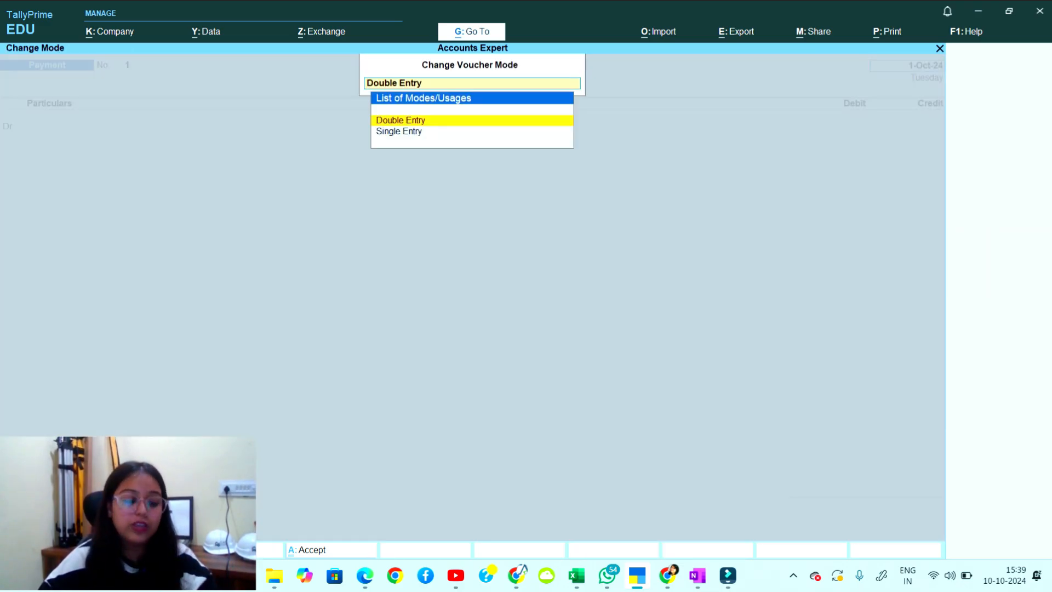
{"action": "key", "text": "BackSpace"}
{"action": "key", "text": "Return"}
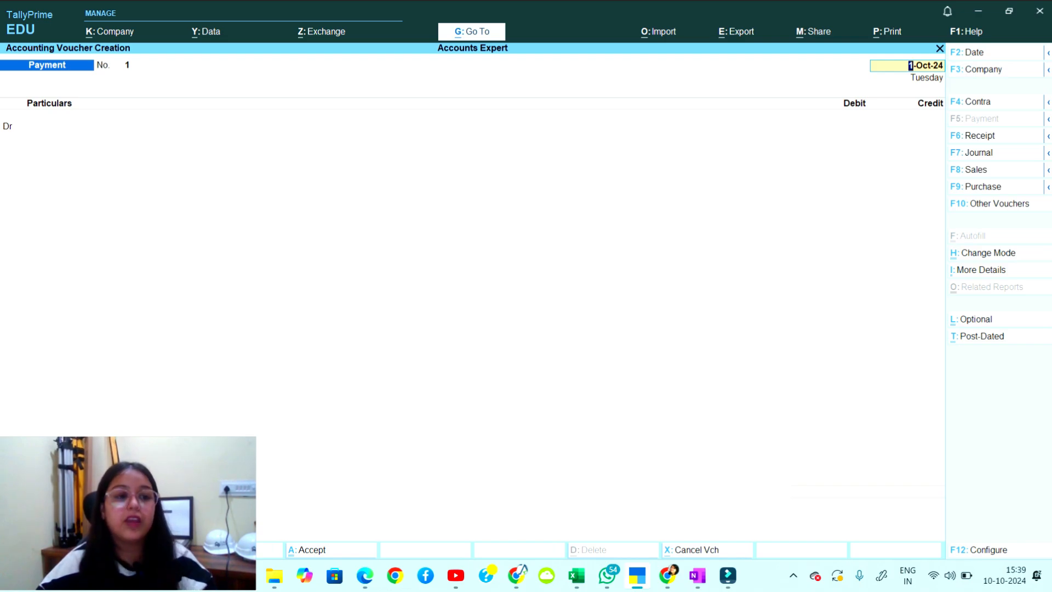
{"action": "key", "text": "Return"}
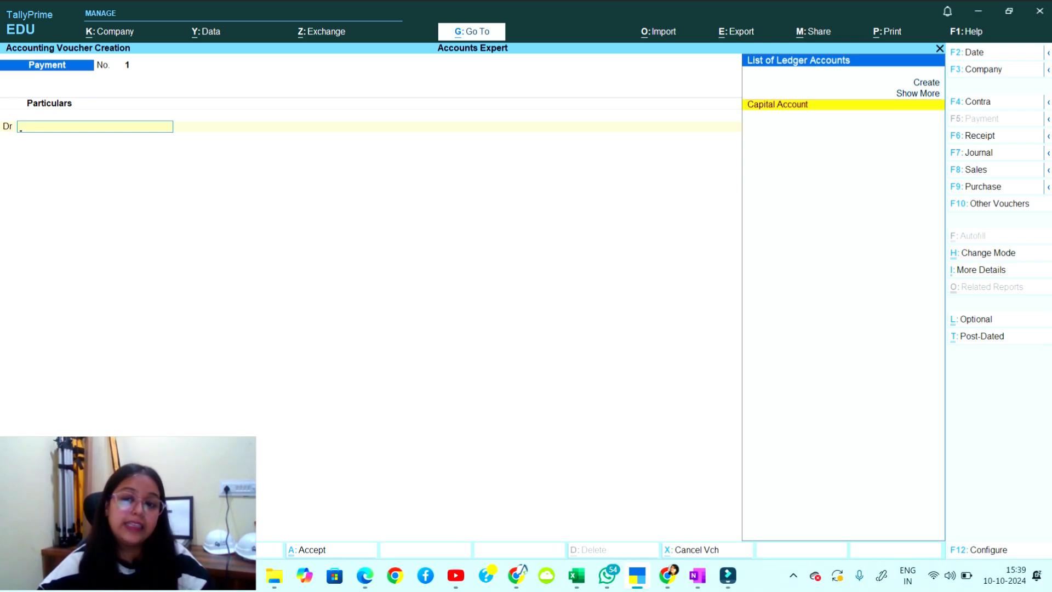
Create ledger 'Purchase Account' under Purchase Accounts, Invoice Rounding, Normal Rounding, limit 1.
{"action": "key", "text": "Up"}
{"action": "key", "text": "Up"}
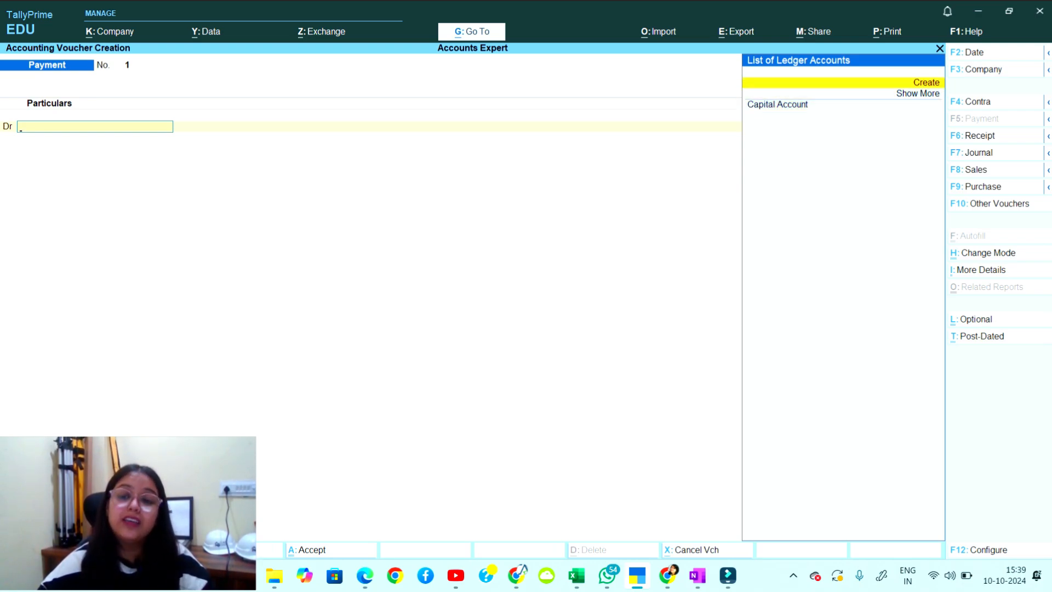
{"action": "key", "text": "Return"}
{"action": "type", "text": "Pur"}
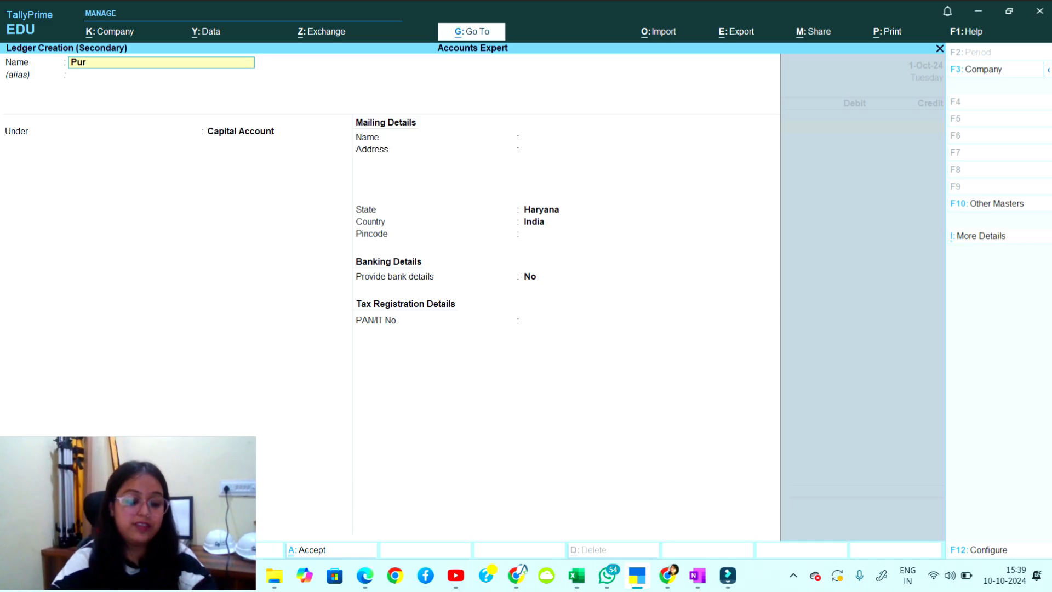
{"action": "type", "text": "chase Ac"}
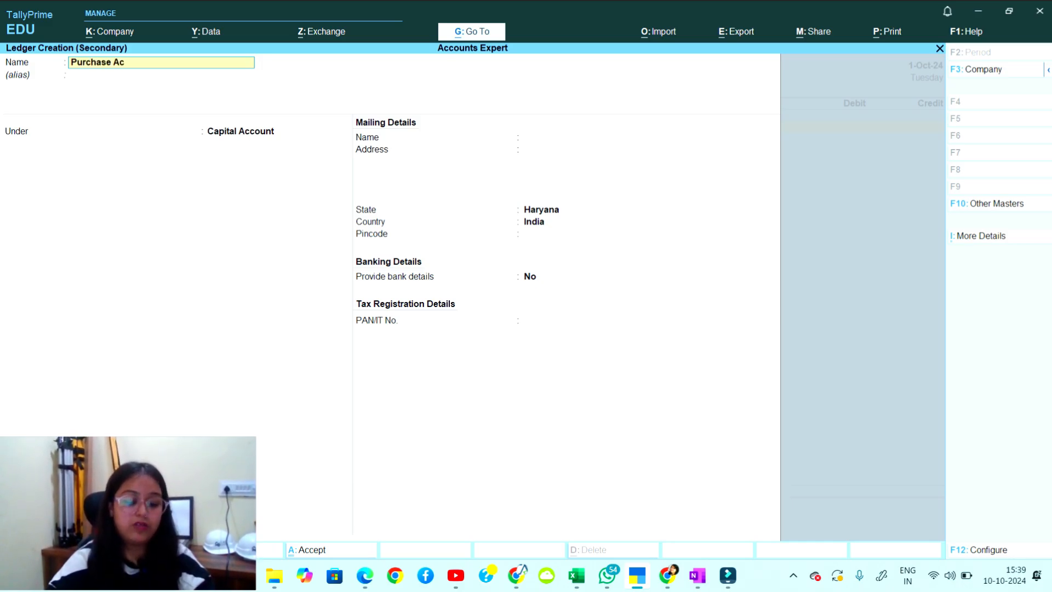
{"action": "type", "text": "count"}
{"action": "key", "text": "Return"}
{"action": "key", "text": "Return"}
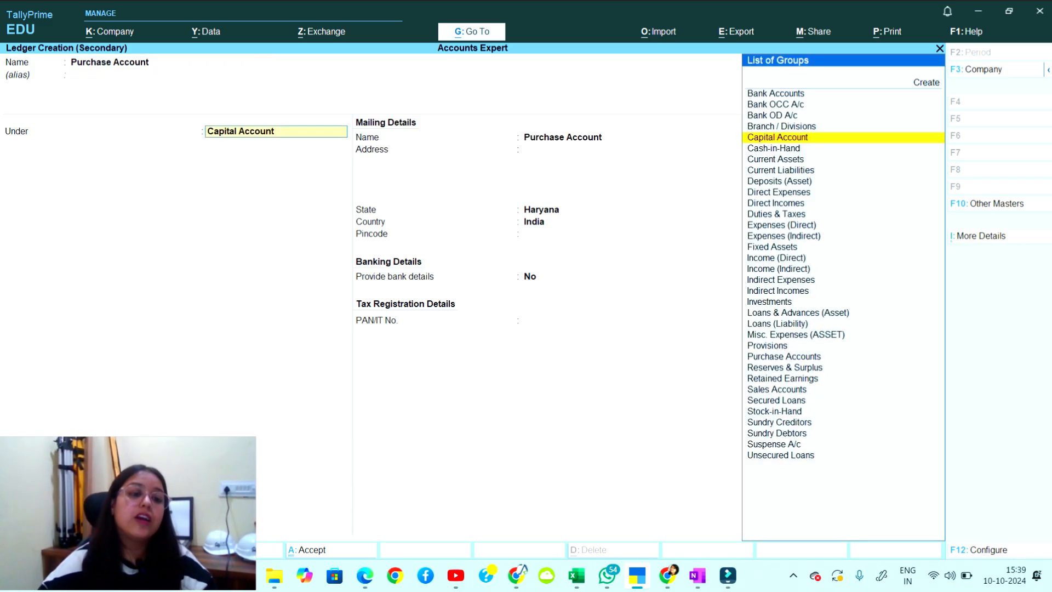
{"action": "type", "text": "P"}
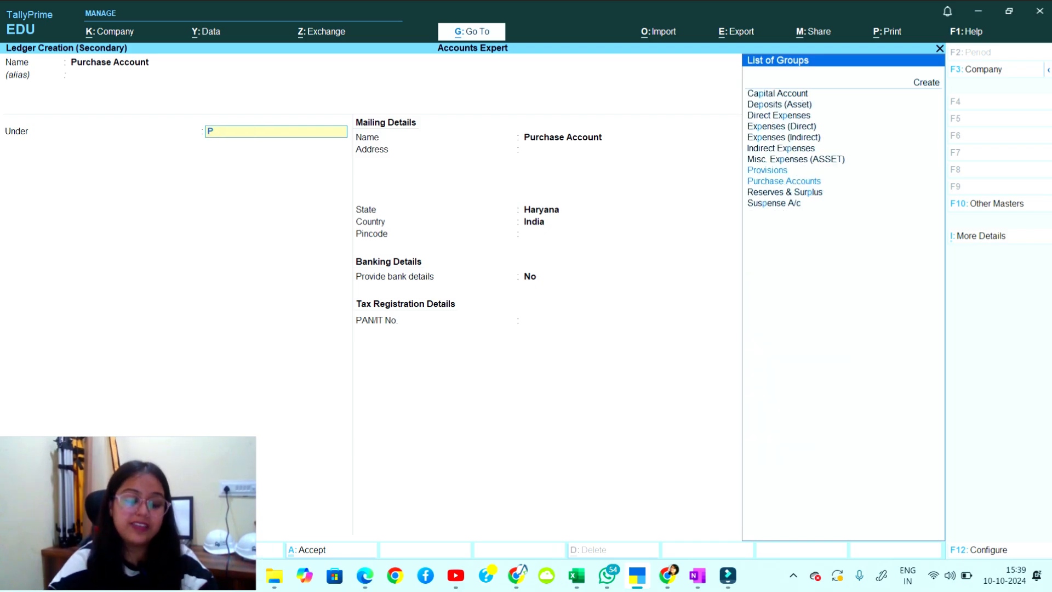
{"action": "type", "text": "ur"}
{"action": "key", "text": "Return"}
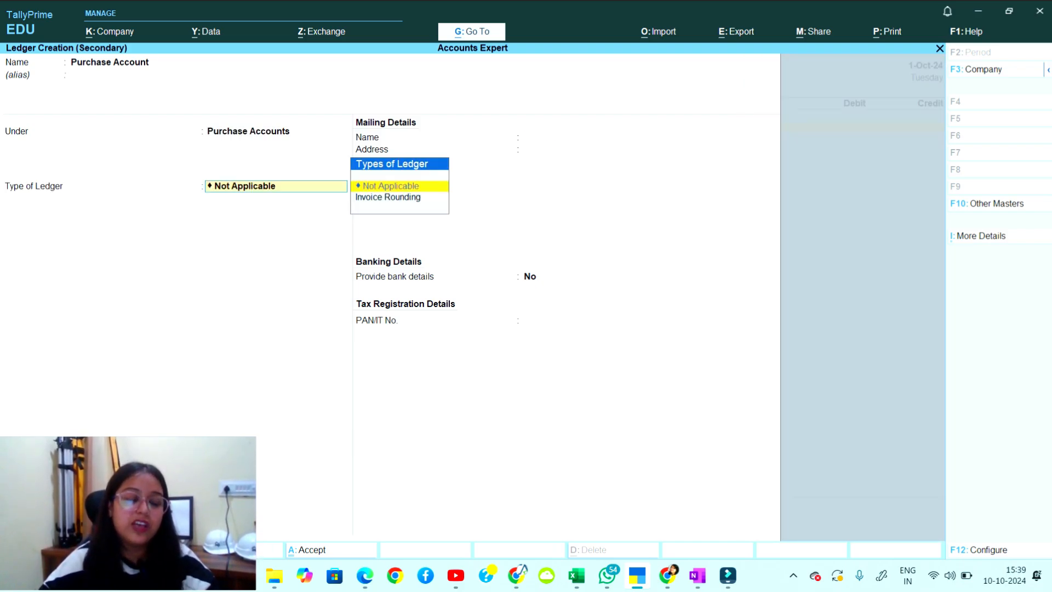
{"action": "key", "text": "Down"}
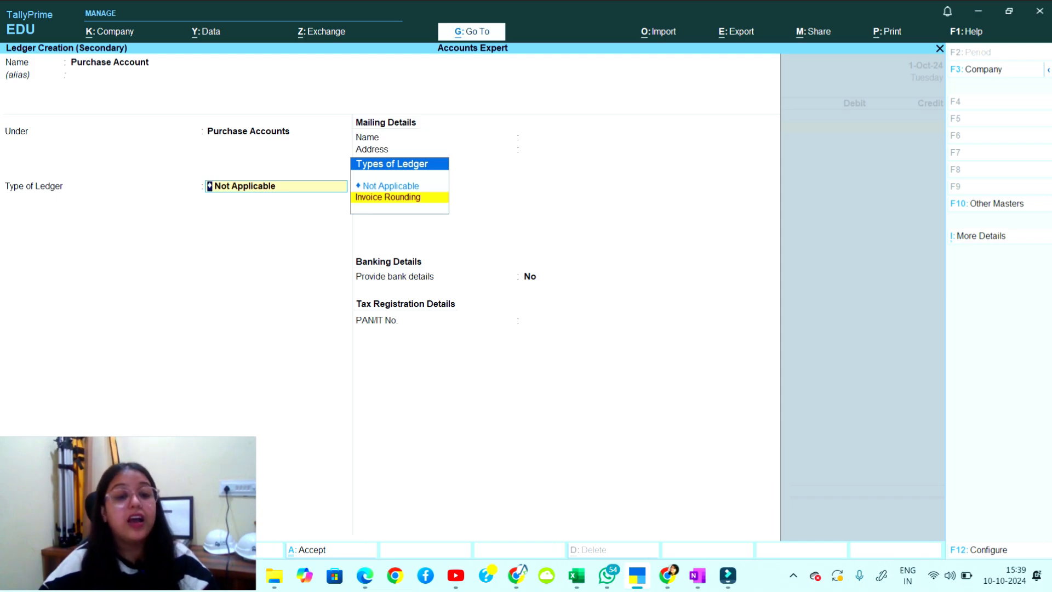
{"action": "key", "text": "Return"}
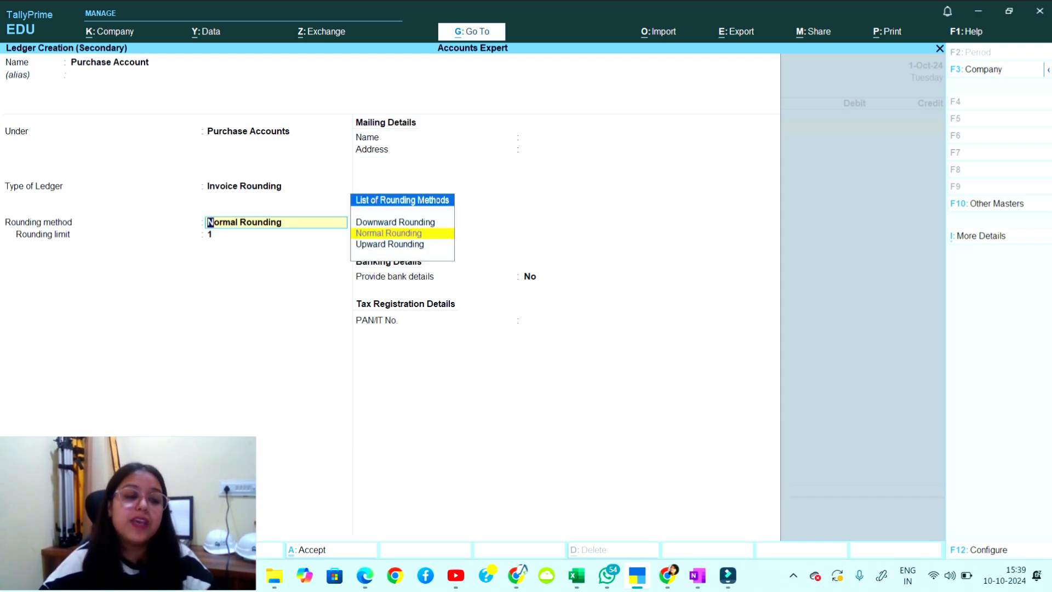
{"action": "key", "text": "Return"}
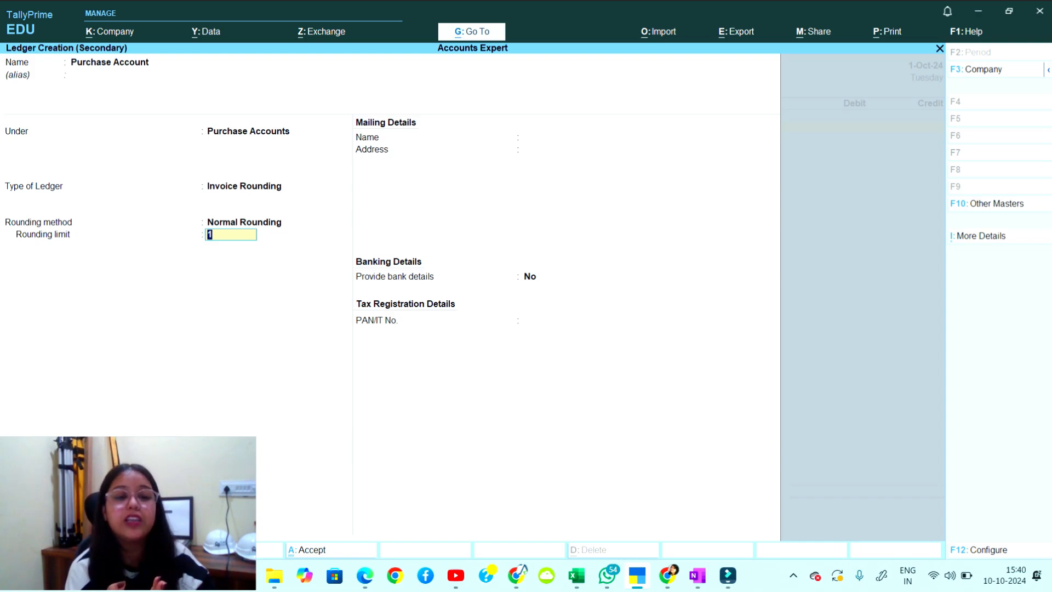
{"action": "key", "text": "Return"}
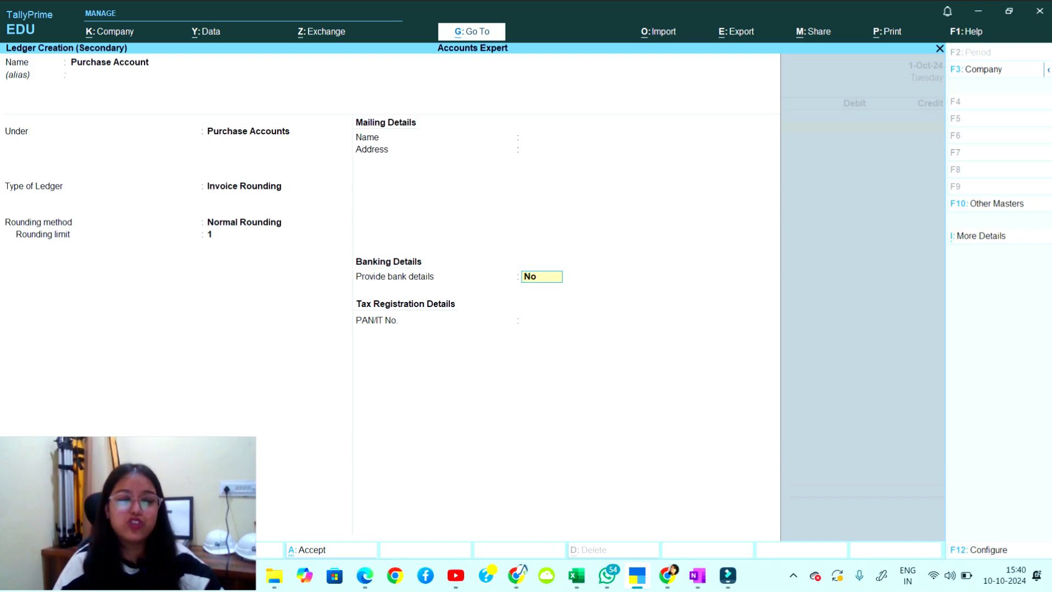
{"action": "key", "text": "Return"}
{"action": "key", "text": "Return"}
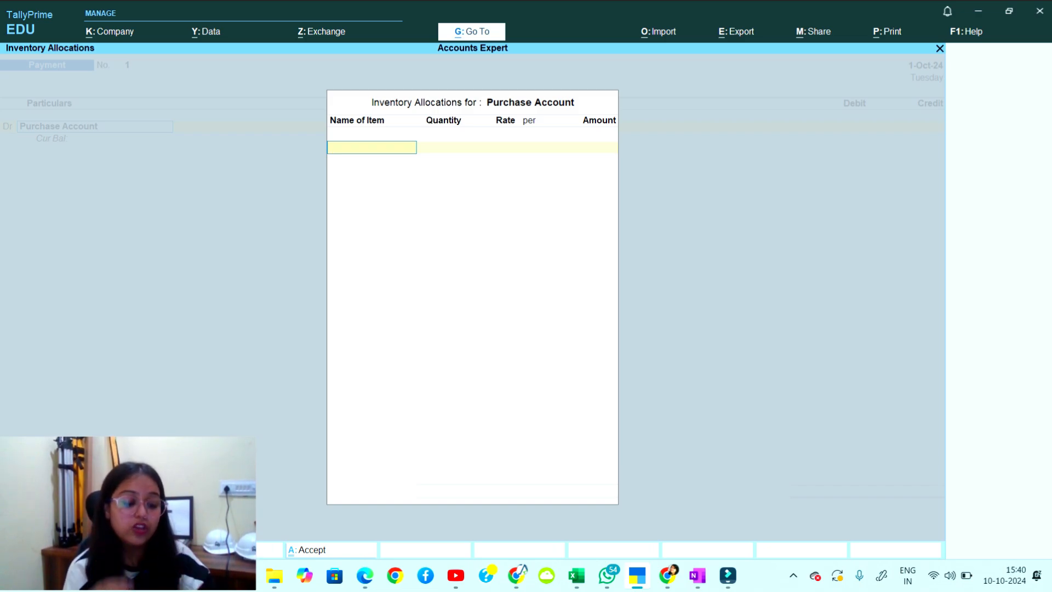
Create a new stock item named Shoes, keeping its group as Primary.
{"action": "type", "text": "s"}
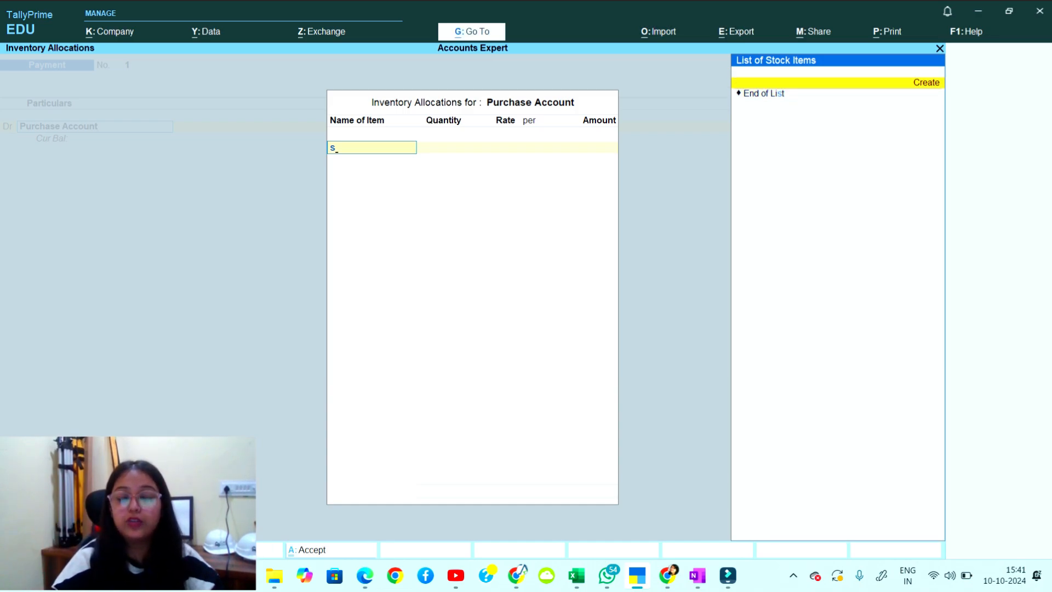
{"action": "key", "text": "Return"}
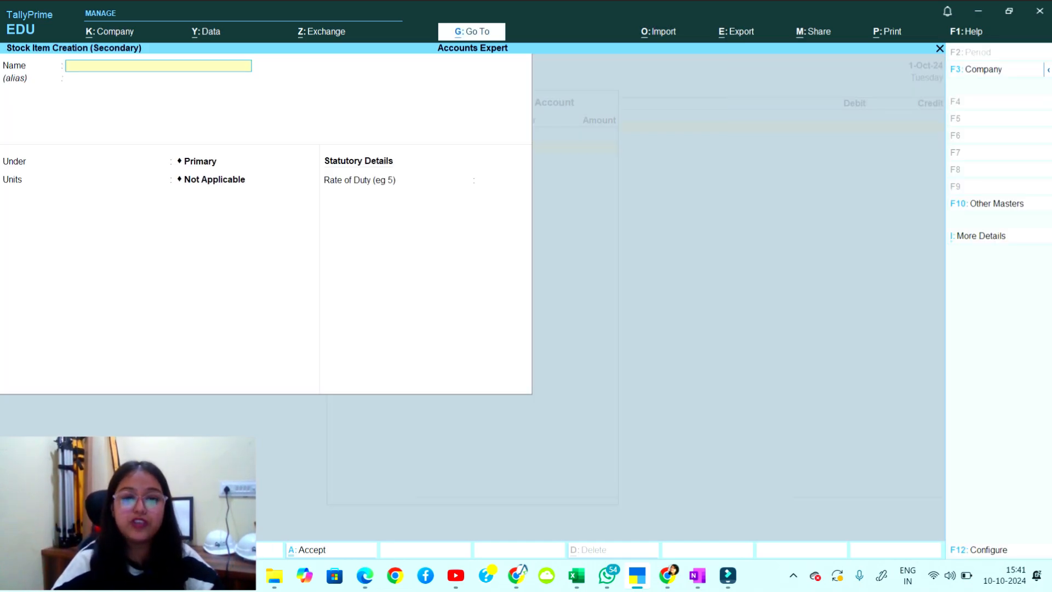
{"action": "type", "text": "Shoes"}
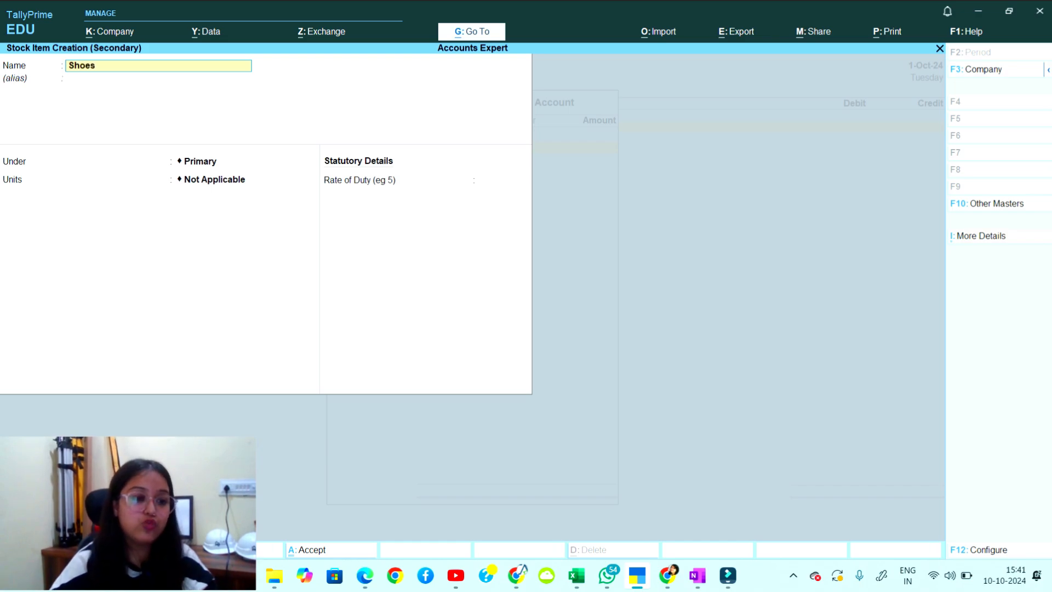
{"action": "key", "text": "Return"}
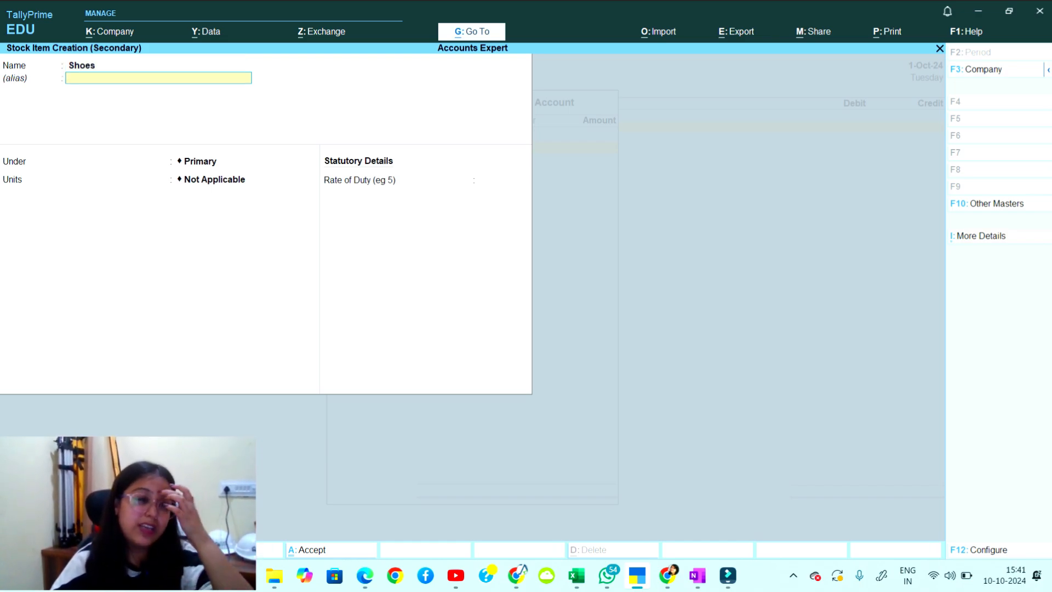
{"action": "key", "text": "Return"}
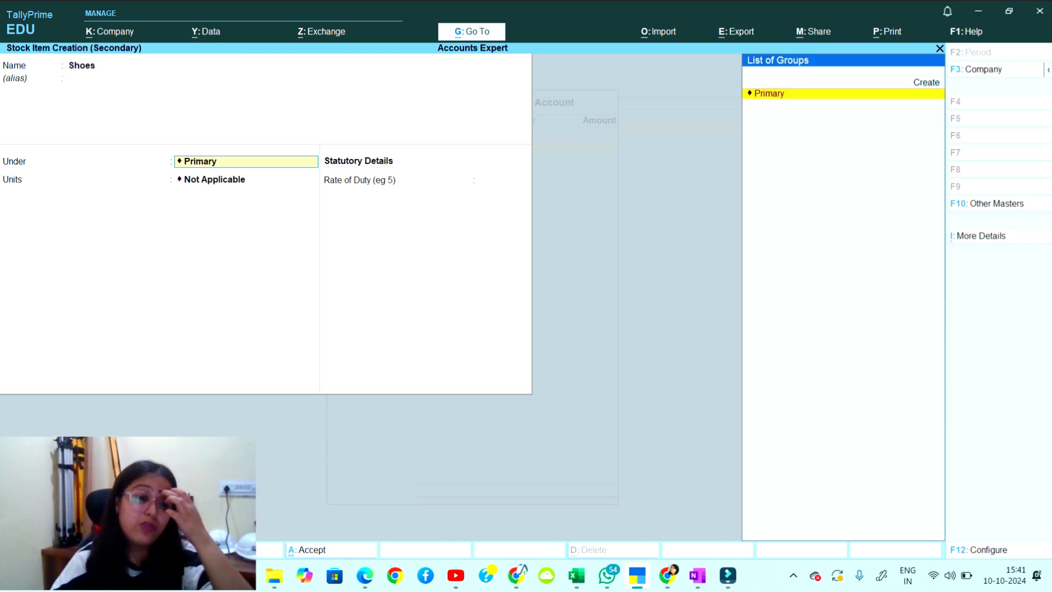
{"action": "key", "text": "Return"}
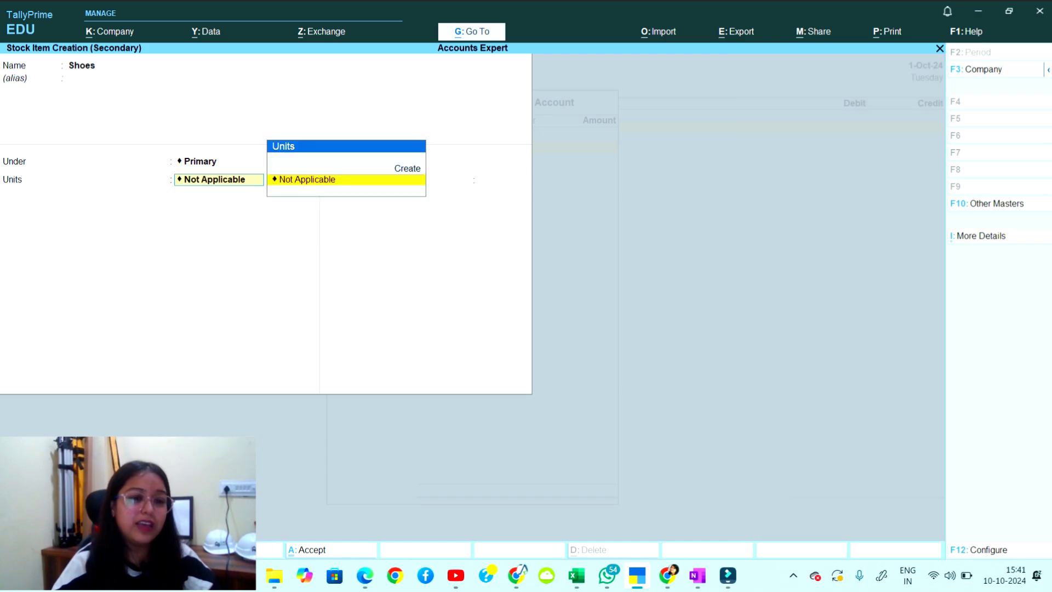
Create the unit 'pcs' with formal name 'pieces' and save Shoes using it.
{"action": "key", "text": "Up"}
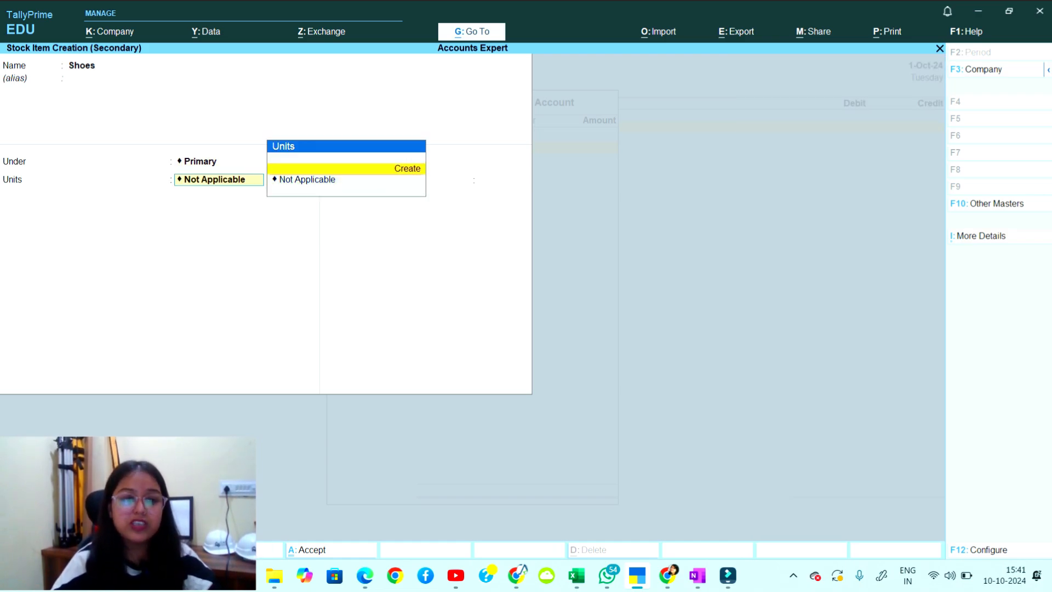
{"action": "key", "text": "Return"}
{"action": "type", "text": "pair"}
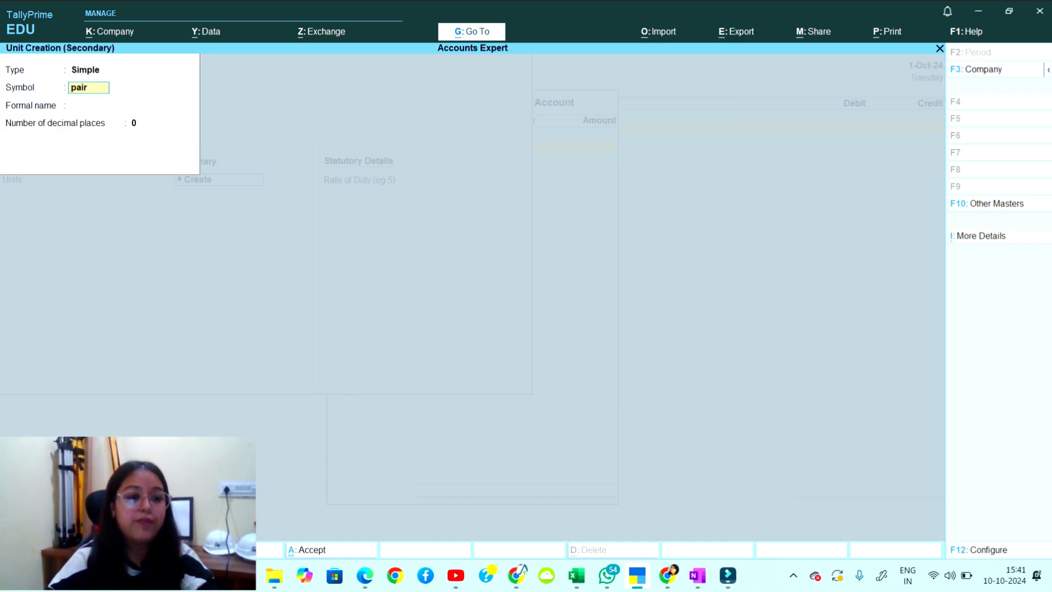
{"action": "key", "text": "Return"}
{"action": "type", "text": "Pair"}
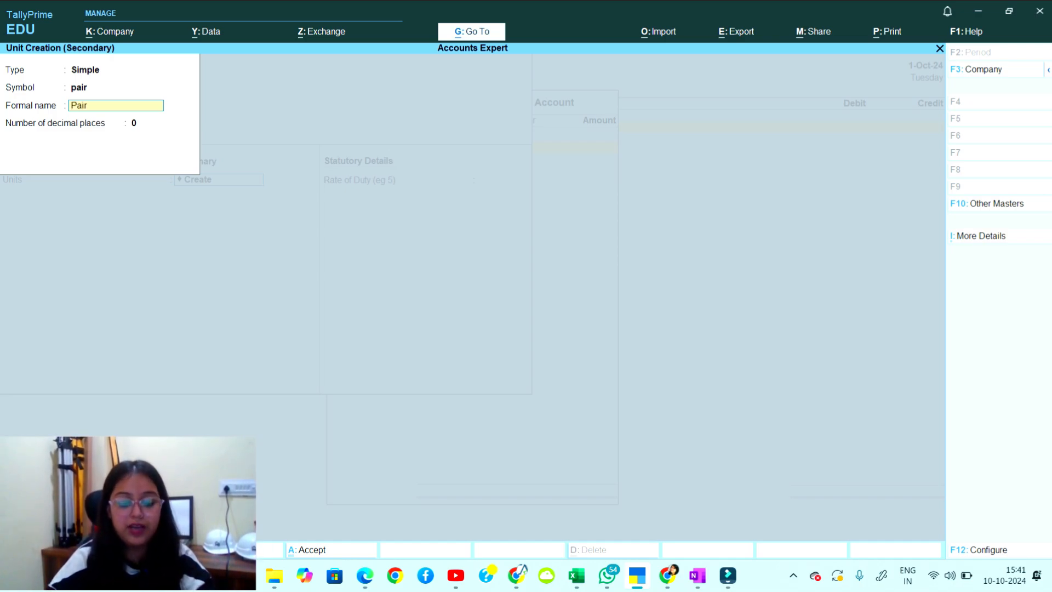
{"action": "key", "text": "BackSpace"}
{"action": "key", "text": "BackSpace"}
{"action": "key", "text": "BackSpace"}
{"action": "type", "text": "ieces"}
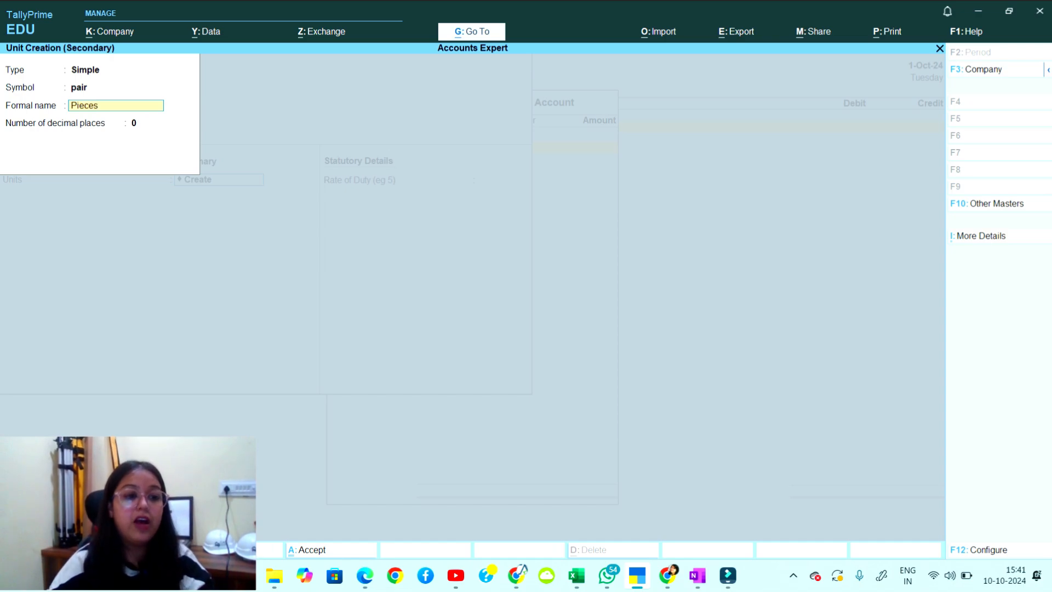
{"action": "key", "text": "Up"}
{"action": "type", "text": "pcs"}
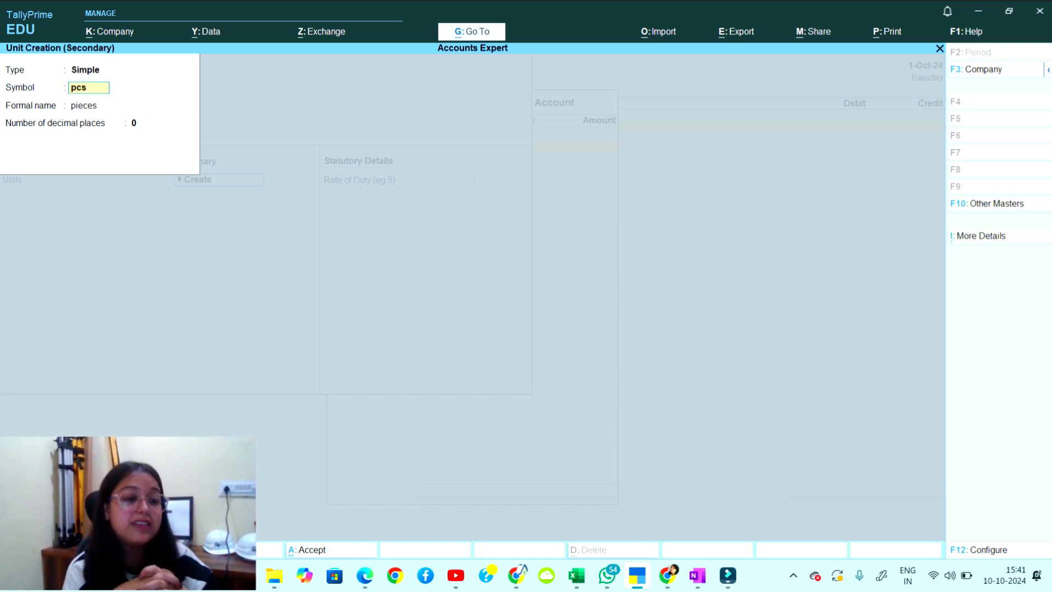
{"action": "key", "text": "Return"}
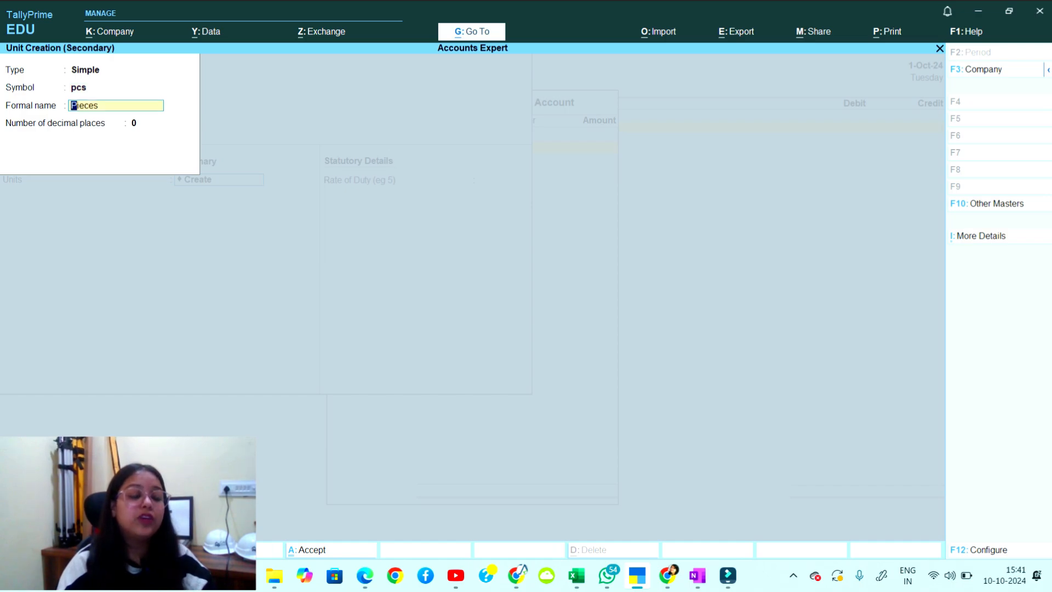
{"action": "key", "text": "Return"}
{"action": "key", "text": "Return"}
{"action": "key", "text": "Return"}
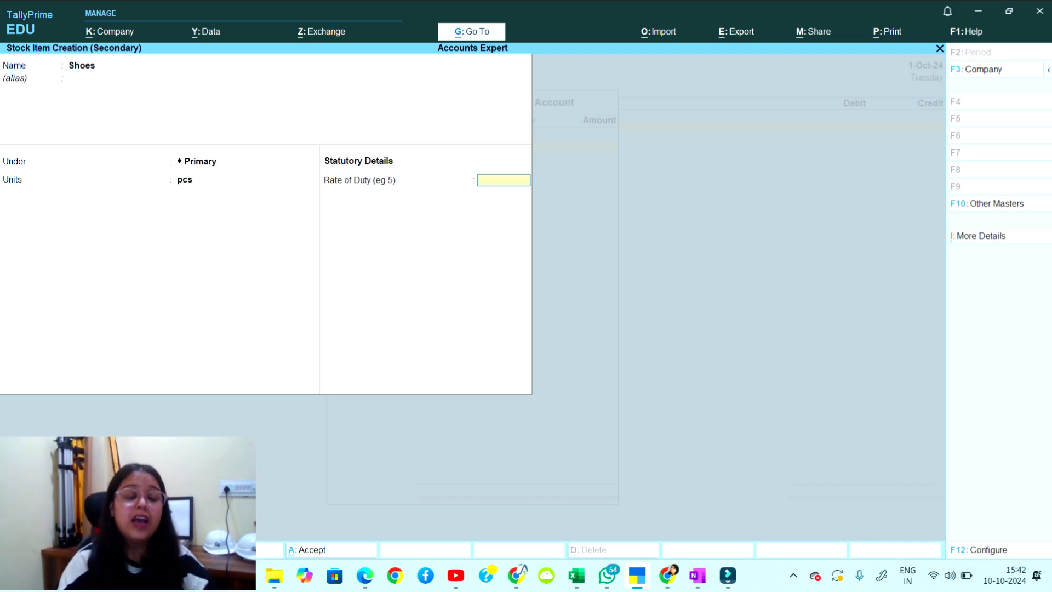
{"action": "key", "text": "Return"}
{"action": "key", "text": "Return"}
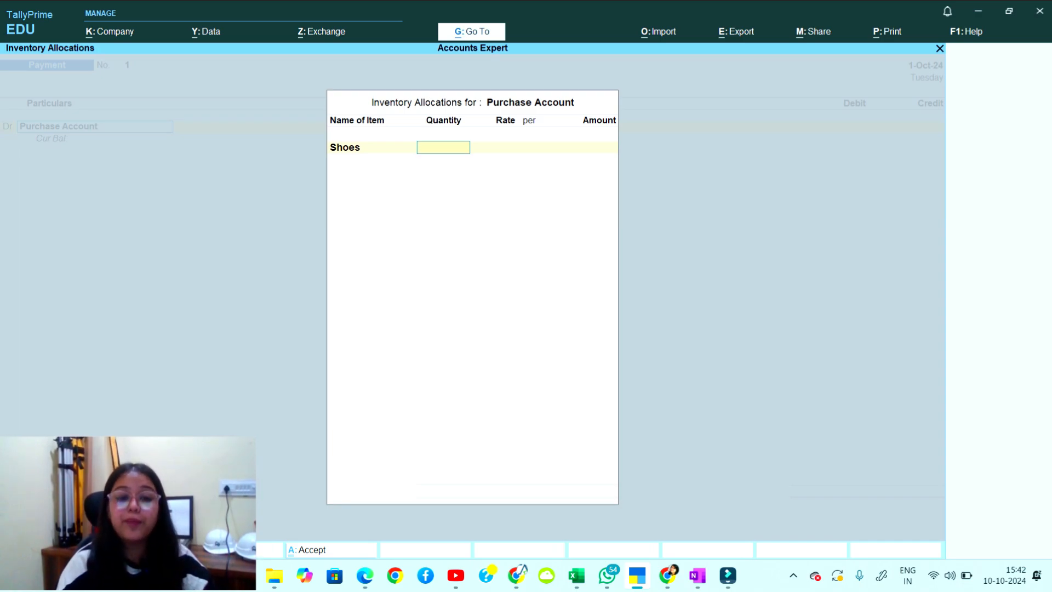
Enter 1000 pcs of Shoes at a rate of 1,000 per pcs.
{"action": "type", "text": "1000"}
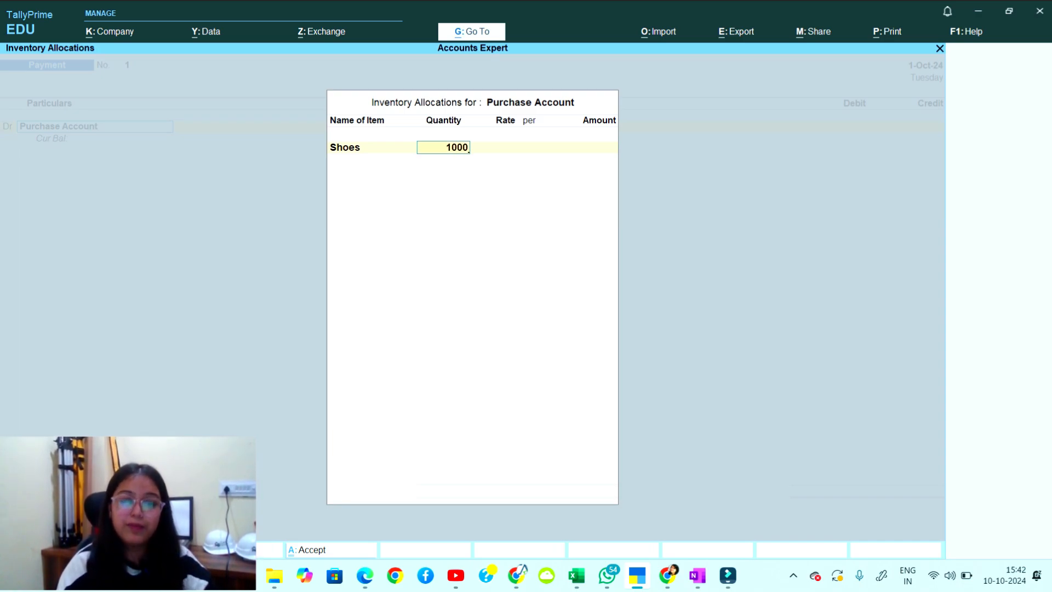
{"action": "key", "text": "Return"}
{"action": "type", "text": "1"}
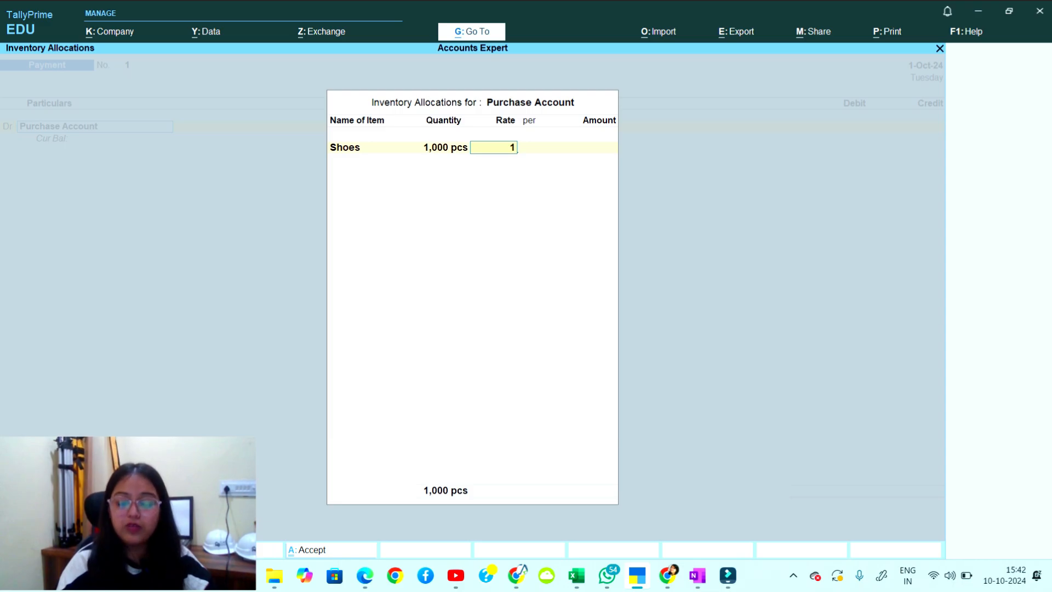
{"action": "type", "text": ",000"}
{"action": "key", "text": "Return"}
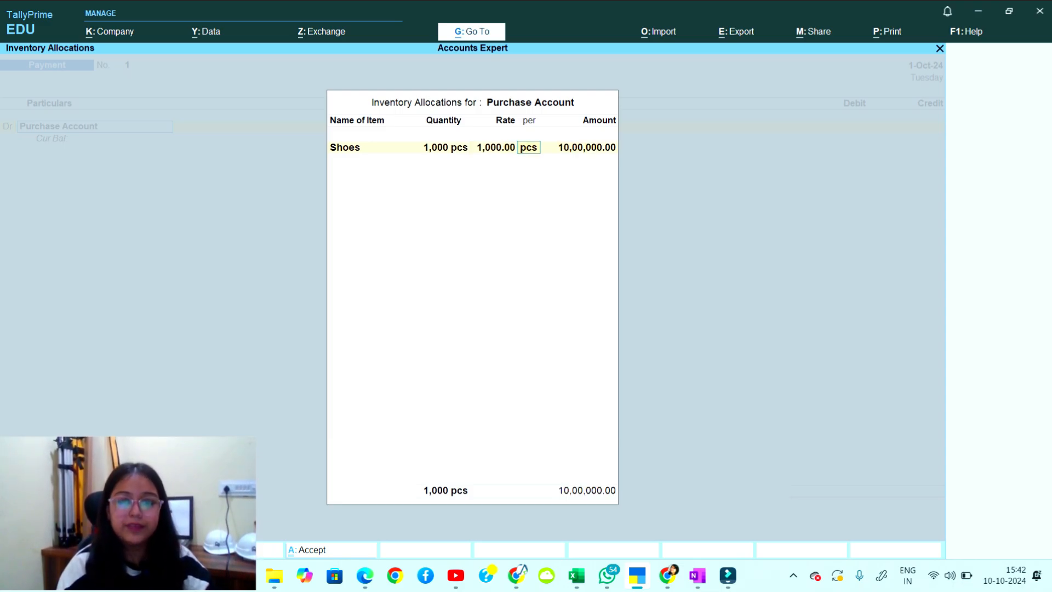
{"action": "key", "text": "Return"}
{"action": "key", "text": "Return"}
{"action": "key", "text": "Return"}
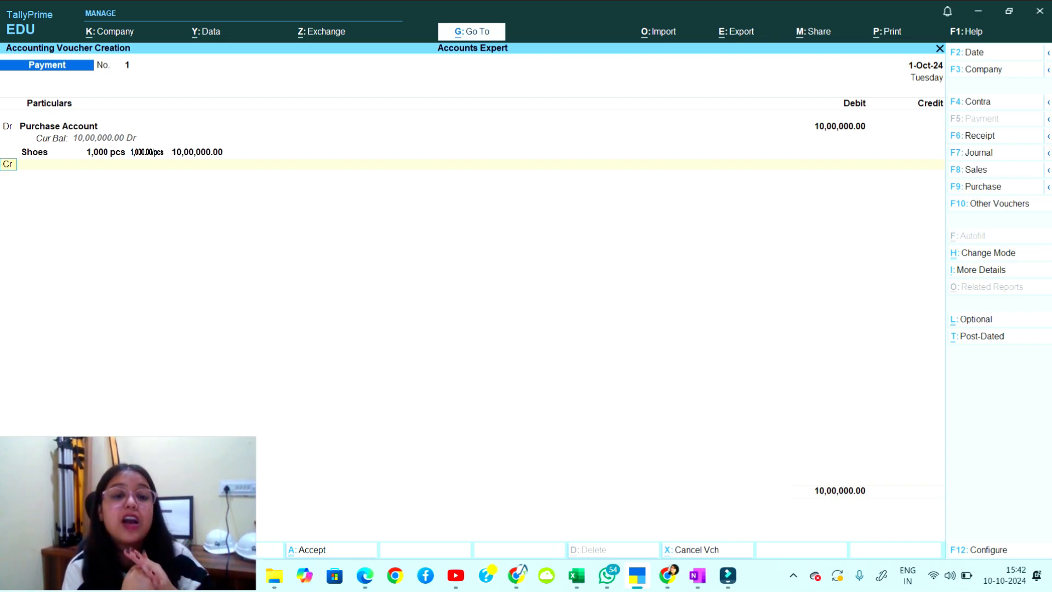
Credit Cash 10,00,000.00, save the Payment voucher, and quit voucher entry.
{"action": "key", "text": "Return"}
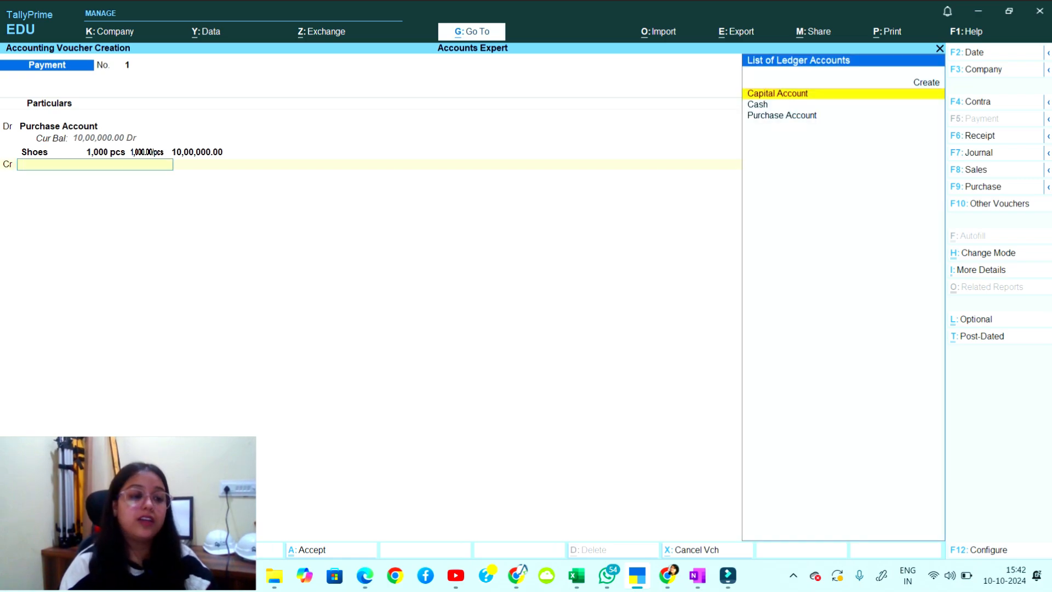
{"action": "key", "text": "Down"}
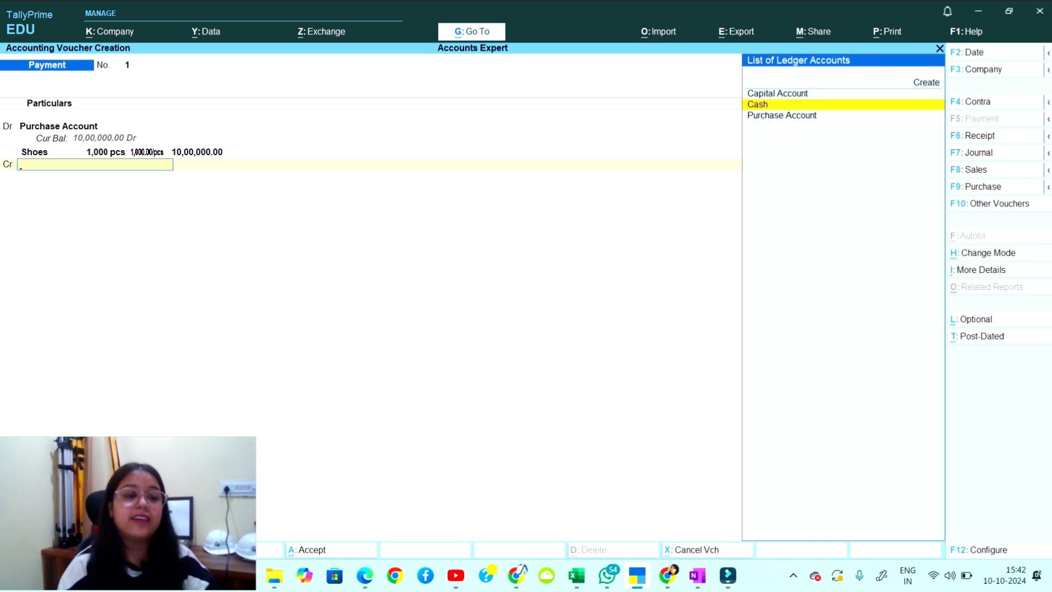
{"action": "key", "text": "Return"}
{"action": "key", "text": "Return"}
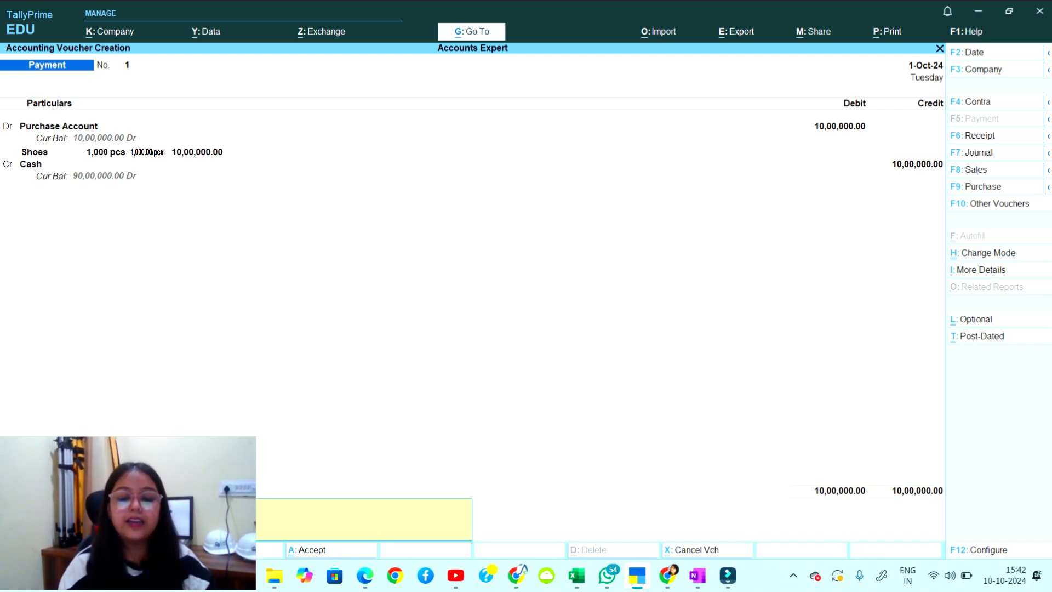
{"action": "key", "text": "Return"}
{"action": "key", "text": "Return"}
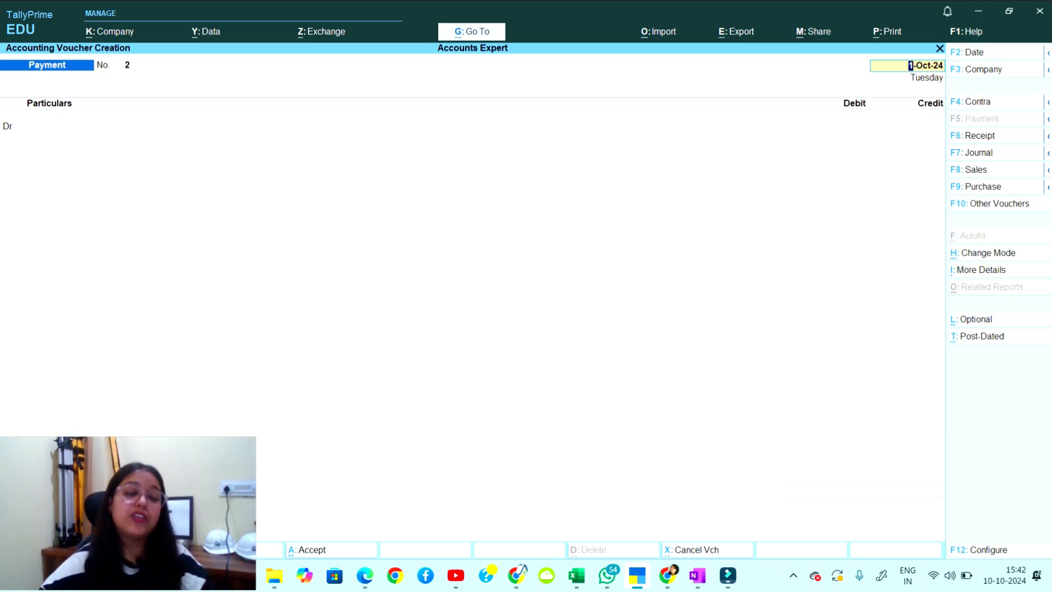
{"action": "key", "text": "BackSpace"}
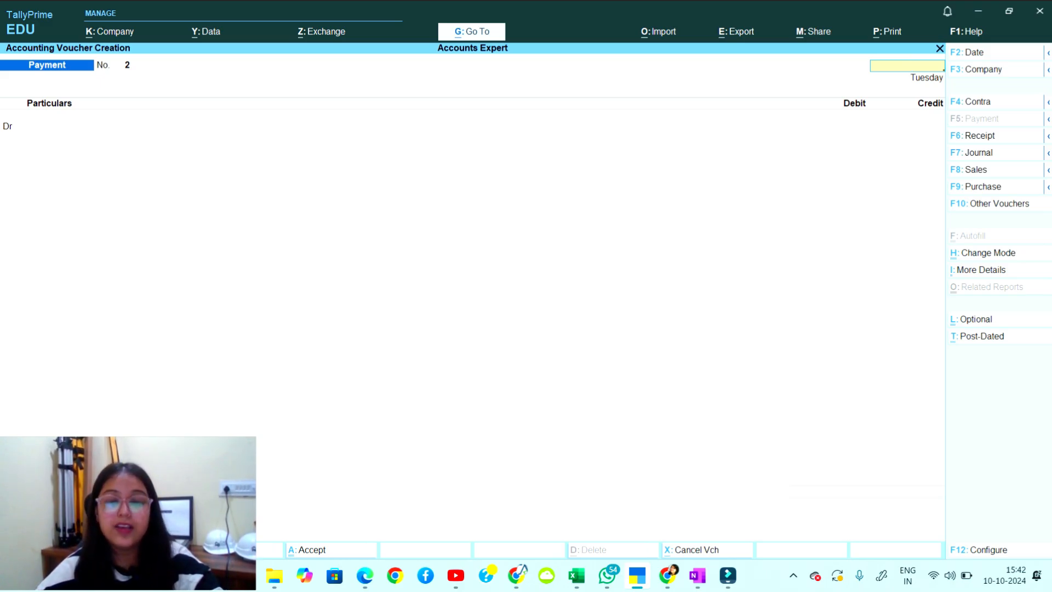
{"action": "key", "text": "Escape"}
{"action": "key", "text": "Return"}
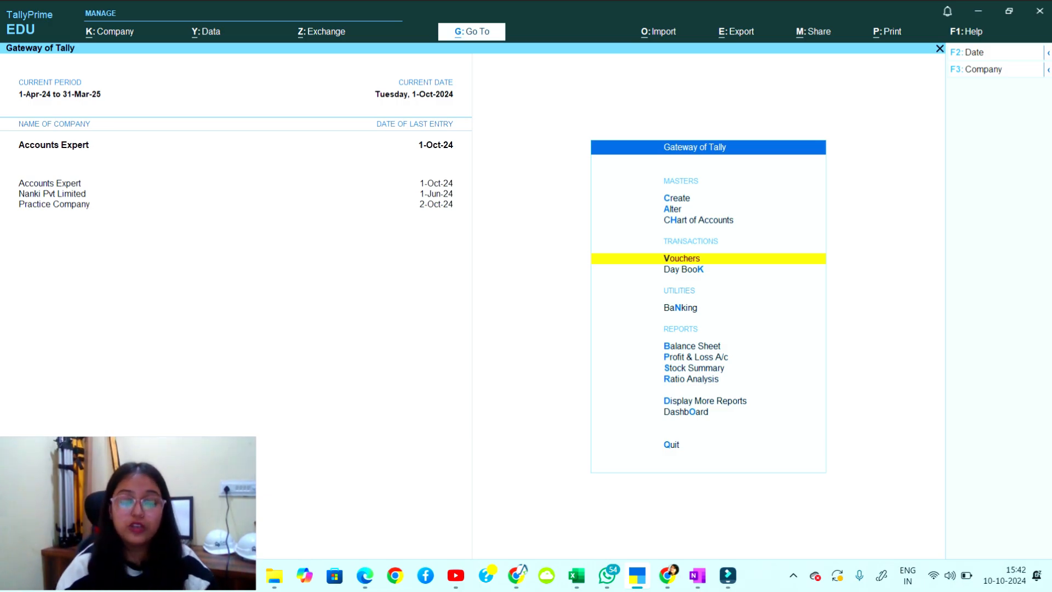
Open the Day Book, view the Capital Account receipt, and quit it without saving.
{"action": "key", "text": "Down"}
{"action": "key", "text": "Return"}
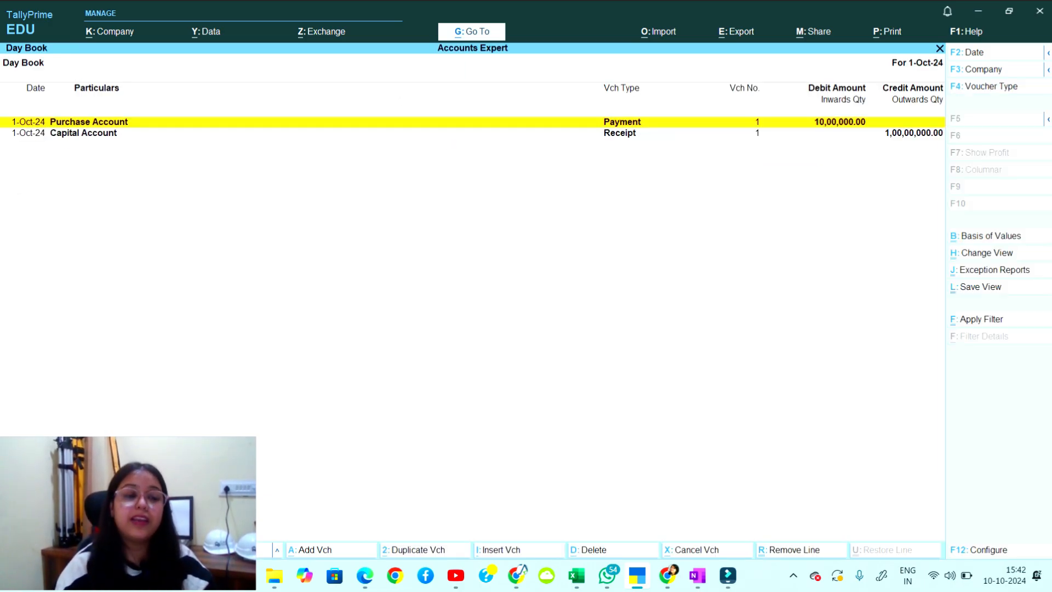
{"action": "key", "text": "Down"}
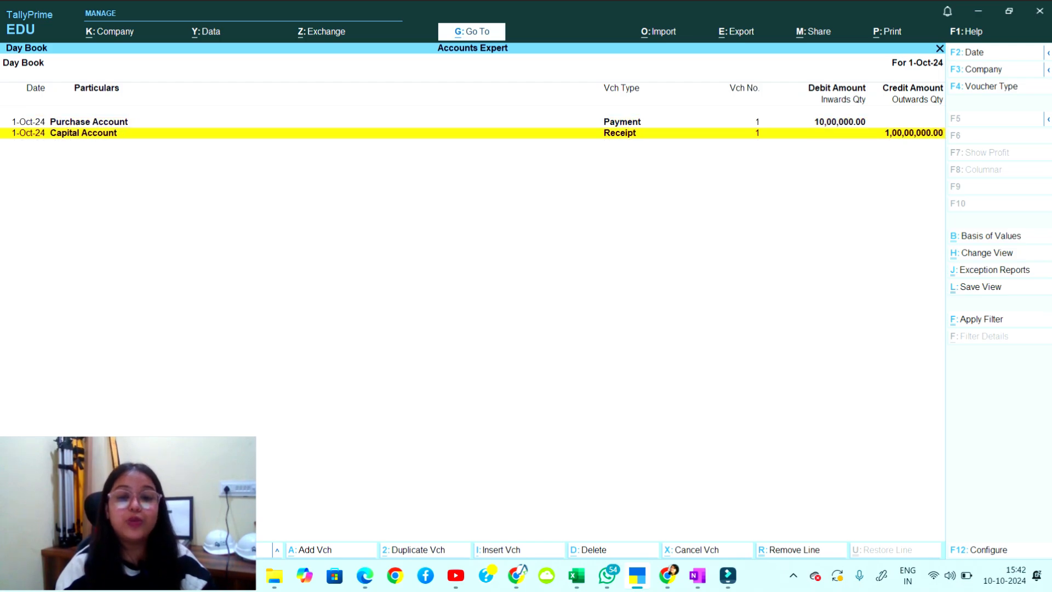
{"action": "key", "text": "Up"}
{"action": "key", "text": "Down"}
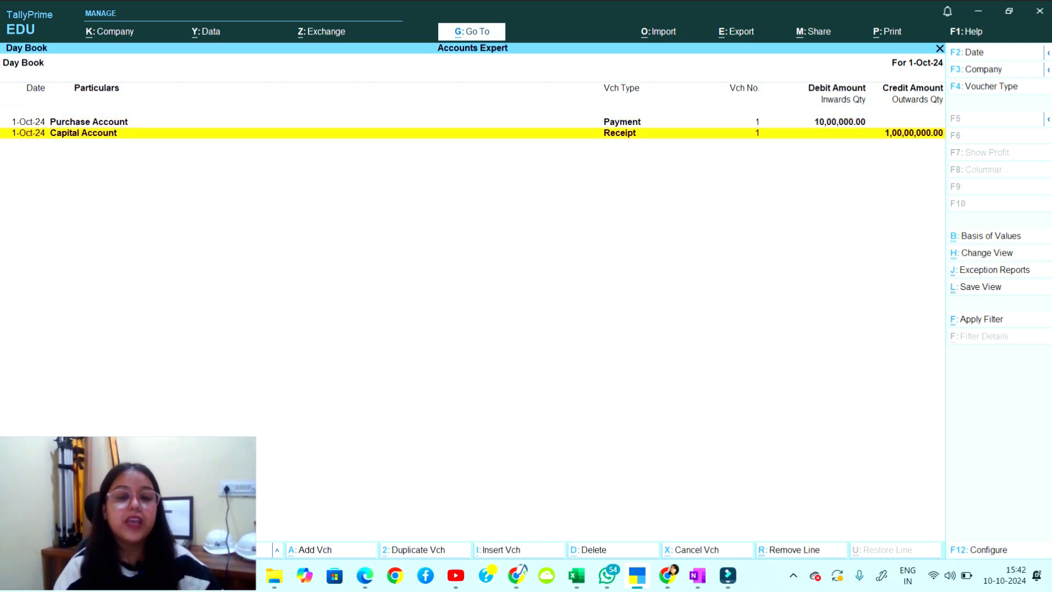
{"action": "key", "text": "Return"}
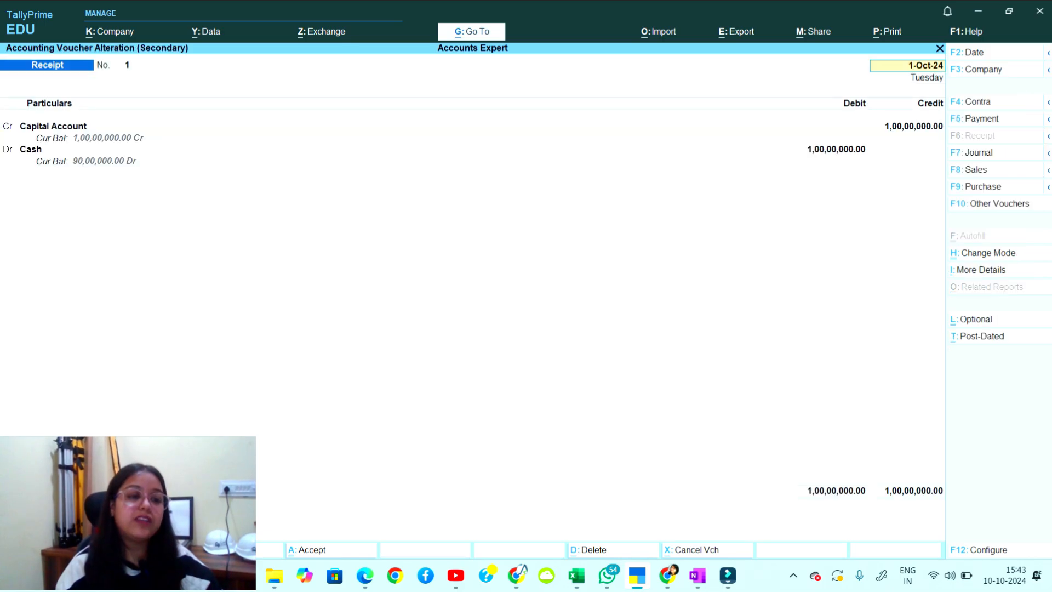
{"action": "key", "text": "BackSpace"}
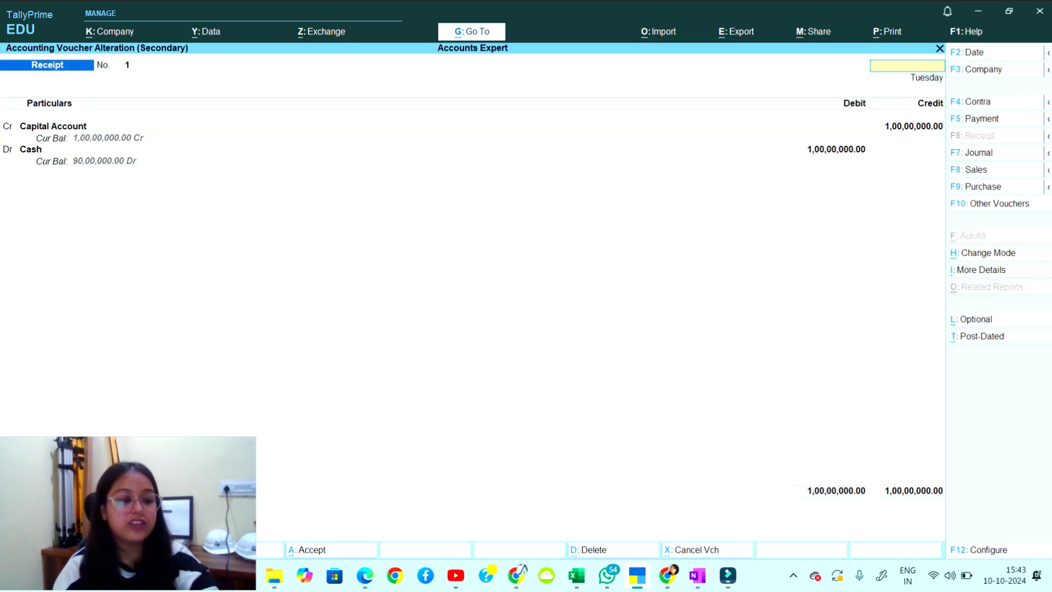
{"action": "key", "text": "Escape"}
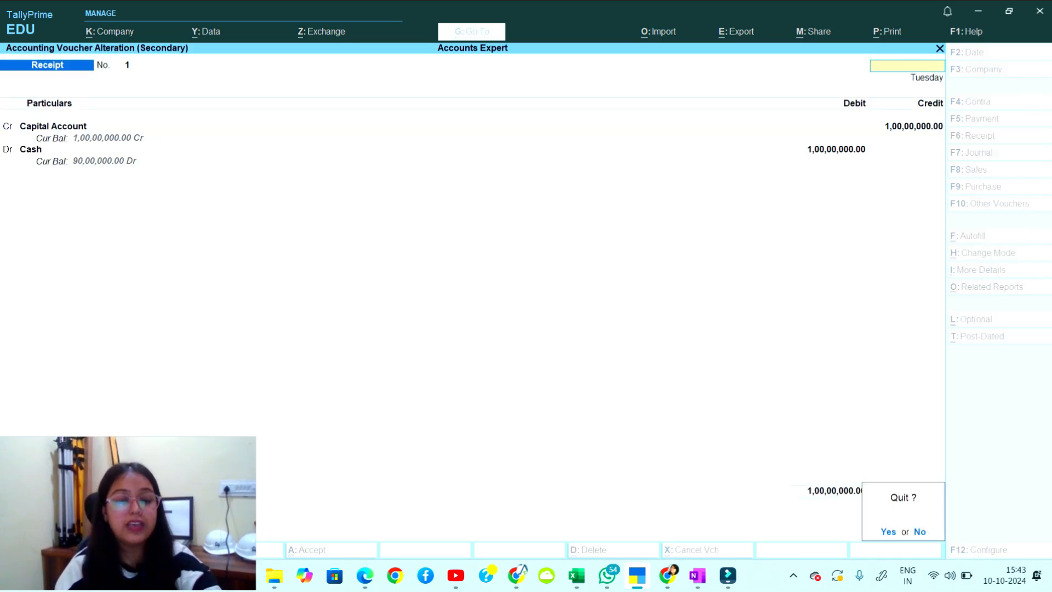
{"action": "key", "text": "y"}
{"action": "key", "text": "Up"}
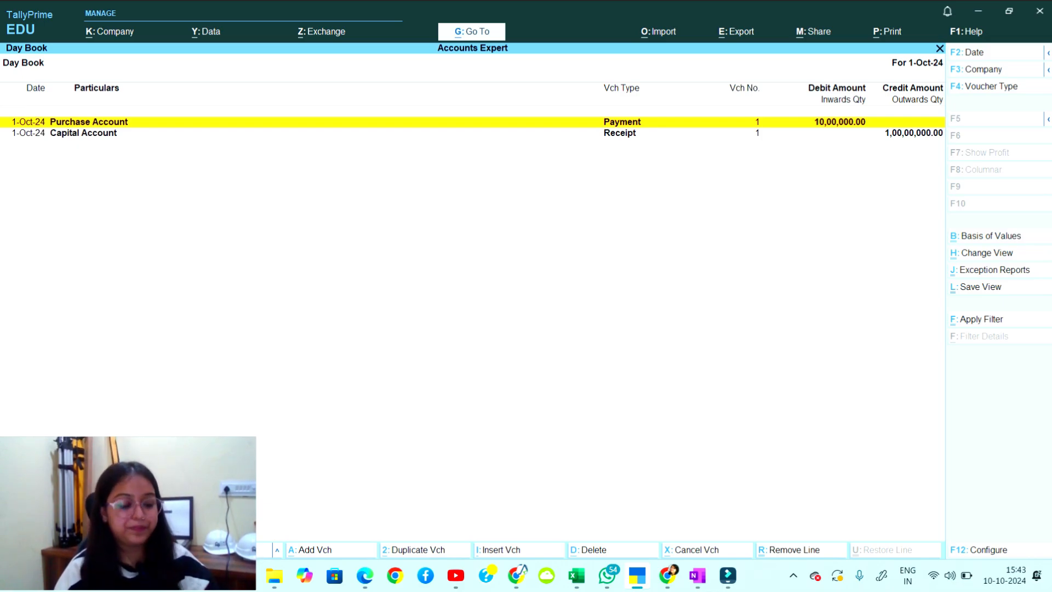
{"action": "key", "text": "Escape"}
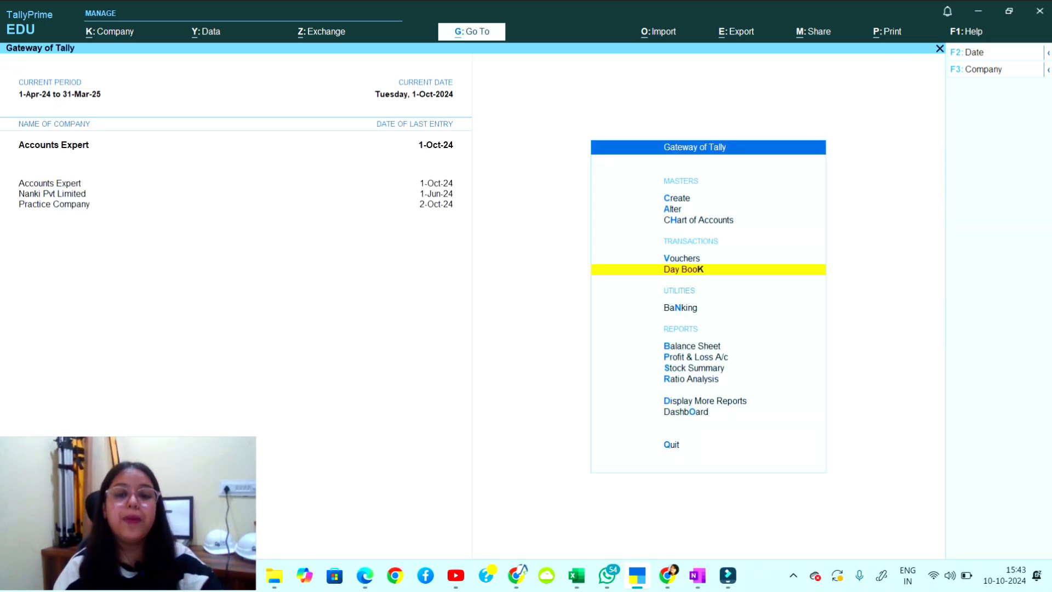
Start a new Receipt voucher No. 2 and switch to the OneNote notes.
{"action": "key", "text": "Up"}
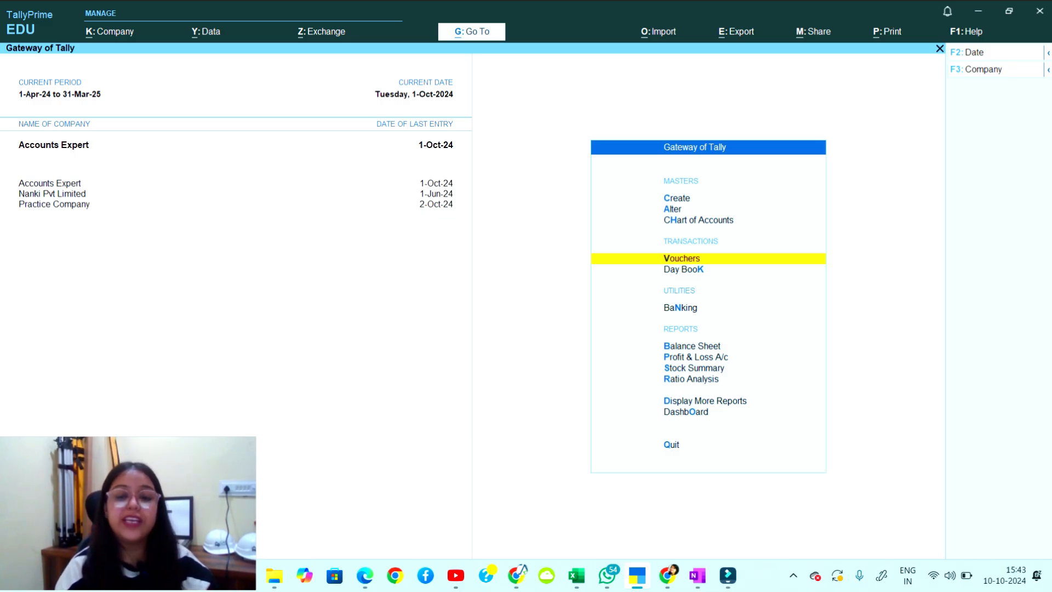
{"action": "key", "text": "Return"}
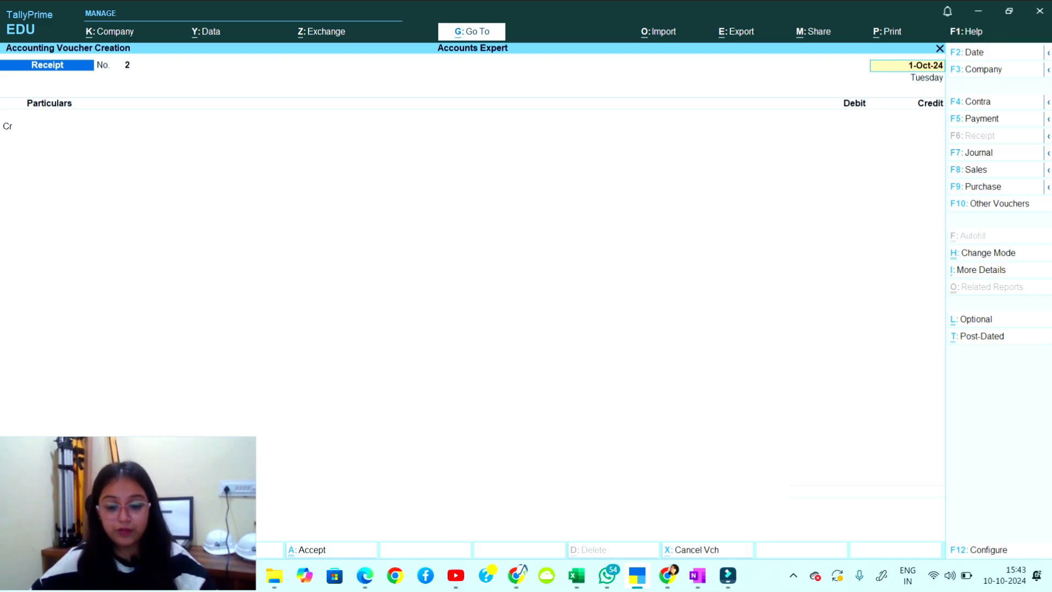
{"action": "key", "text": "alt+Tab"}
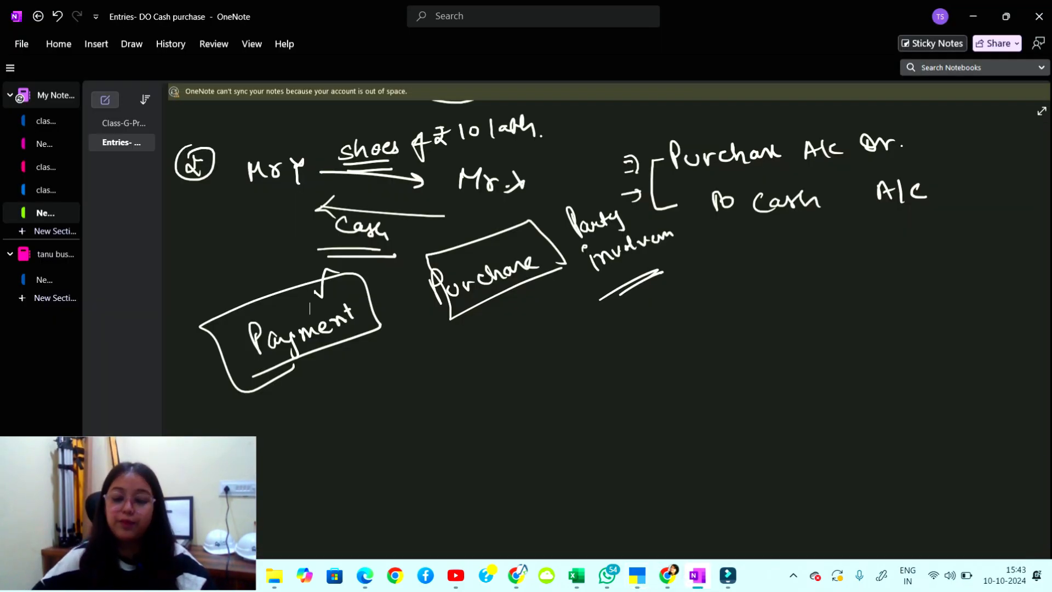
On blank space, sketch Mr. Y with an arrow to a double-underlined Mr. X.
{"action": "scroll", "coordinate": [607, 329], "scroll_direction": "down", "scroll_amount": 6}
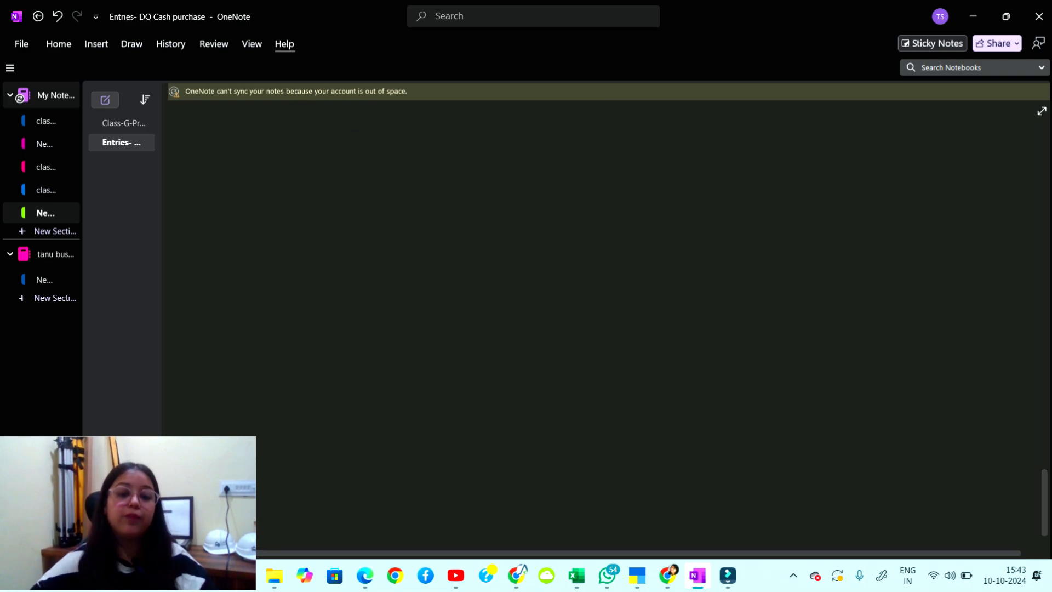
{"action": "left_click_drag", "start_coordinate": [225, 178], "coordinate": [230, 198]}
{"action": "left_click_drag", "start_coordinate": [226, 182], "coordinate": [250, 190]}
{"action": "mouse_move", "coordinate": [248, 176]}
{"action": "left_mouse_down"}
{"action": "mouse_move", "coordinate": [276, 175]}
{"action": "mouse_move", "coordinate": [281, 207]}
{"action": "mouse_move", "coordinate": [441, 155]}
{"action": "mouse_move", "coordinate": [513, 158]}
{"action": "left_mouse_up"}
{"action": "left_click", "coordinate": [265, 173]}
{"action": "mouse_move", "coordinate": [515, 157]}
{"action": "left_mouse_down"}
{"action": "mouse_move", "coordinate": [526, 143]}
{"action": "mouse_move", "coordinate": [559, 148]}
{"action": "mouse_move", "coordinate": [542, 153]}
{"action": "left_mouse_up"}
{"action": "left_click", "coordinate": [536, 148]}
{"action": "left_click_drag", "start_coordinate": [500, 164], "coordinate": [556, 157]}
{"action": "left_click_drag", "start_coordinate": [501, 173], "coordinate": [557, 162]}
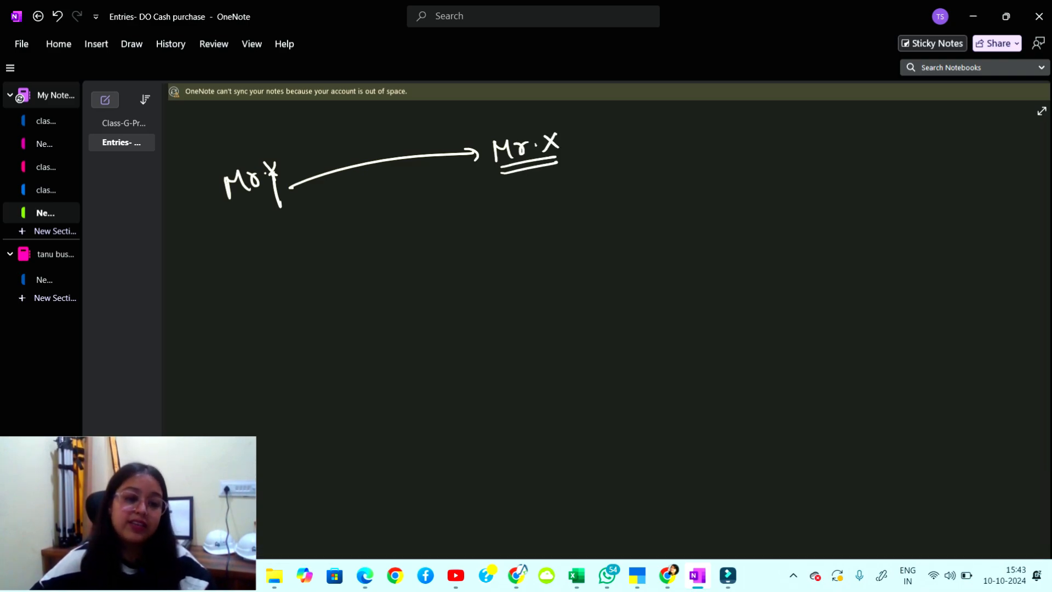
Write the ₹10 lakh amount above the arrow from Mr. Y to Mr. X.
{"action": "left_click_drag", "start_coordinate": [229, 218], "coordinate": [271, 203]}
{"action": "left_click_drag", "start_coordinate": [242, 223], "coordinate": [273, 206]}
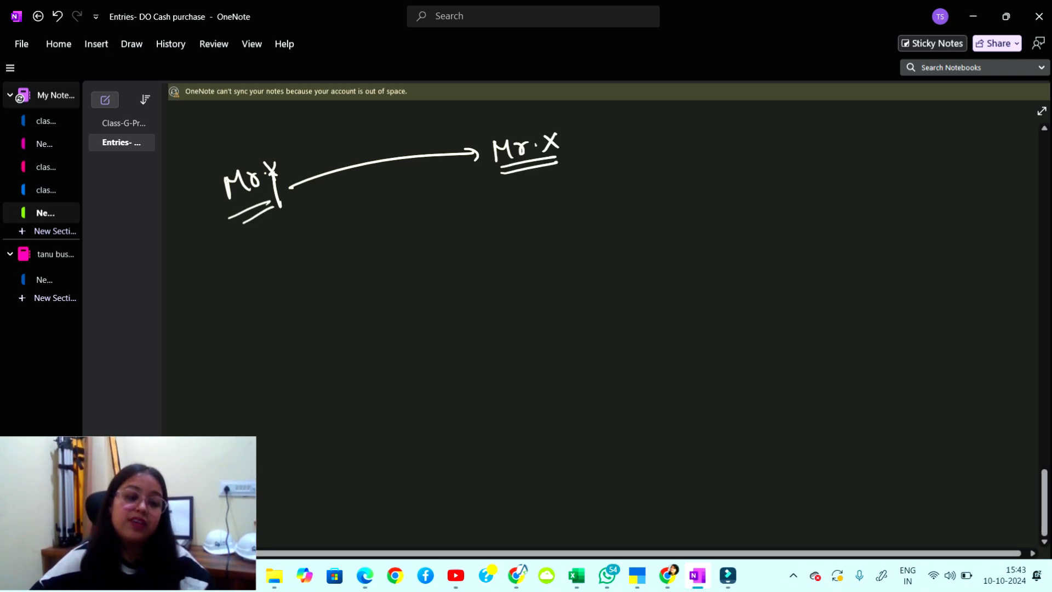
{"action": "mouse_move", "coordinate": [326, 147]}
{"action": "left_mouse_down"}
{"action": "mouse_move", "coordinate": [331, 167]}
{"action": "mouse_move", "coordinate": [335, 151]}
{"action": "mouse_move", "coordinate": [346, 163]}
{"action": "left_mouse_up"}
{"action": "mouse_move", "coordinate": [355, 149]}
{"action": "left_mouse_down"}
{"action": "mouse_move", "coordinate": [356, 159]}
{"action": "mouse_move", "coordinate": [404, 144]}
{"action": "left_mouse_up"}
{"action": "left_click", "coordinate": [381, 144]}
{"action": "left_click_drag", "start_coordinate": [406, 133], "coordinate": [411, 148]}
Draw a return arrow labelled 'credit', note the credit period beneath and circle it.
{"action": "mouse_move", "coordinate": [502, 189]}
{"action": "left_mouse_down"}
{"action": "mouse_move", "coordinate": [329, 225]}
{"action": "mouse_move", "coordinate": [341, 231]}
{"action": "mouse_move", "coordinate": [395, 206]}
{"action": "left_mouse_up"}
{"action": "mouse_move", "coordinate": [405, 193]}
{"action": "left_mouse_down"}
{"action": "mouse_move", "coordinate": [402, 203]}
{"action": "mouse_move", "coordinate": [441, 192]}
{"action": "left_mouse_up"}
{"action": "left_click_drag", "start_coordinate": [444, 194], "coordinate": [469, 172]}
{"action": "left_click_drag", "start_coordinate": [461, 182], "coordinate": [478, 177]}
{"action": "left_click_drag", "start_coordinate": [421, 218], "coordinate": [482, 197]}
{"action": "mouse_move", "coordinate": [423, 221]}
{"action": "left_mouse_down"}
{"action": "mouse_move", "coordinate": [484, 202]}
{"action": "mouse_move", "coordinate": [454, 213]}
{"action": "mouse_move", "coordinate": [463, 230]}
{"action": "mouse_move", "coordinate": [451, 265]}
{"action": "left_mouse_up"}
{"action": "left_click_drag", "start_coordinate": [464, 252], "coordinate": [487, 239]}
{"action": "mouse_move", "coordinate": [488, 250]}
{"action": "left_mouse_down"}
{"action": "mouse_move", "coordinate": [498, 236]}
{"action": "mouse_move", "coordinate": [513, 241]}
{"action": "mouse_move", "coordinate": [496, 229]}
{"action": "left_mouse_up"}
{"action": "left_click_drag", "start_coordinate": [438, 297], "coordinate": [527, 258]}
{"action": "mouse_move", "coordinate": [406, 284]}
{"action": "left_mouse_down"}
{"action": "mouse_move", "coordinate": [512, 221]}
{"action": "mouse_move", "coordinate": [449, 227]}
{"action": "left_mouse_up"}
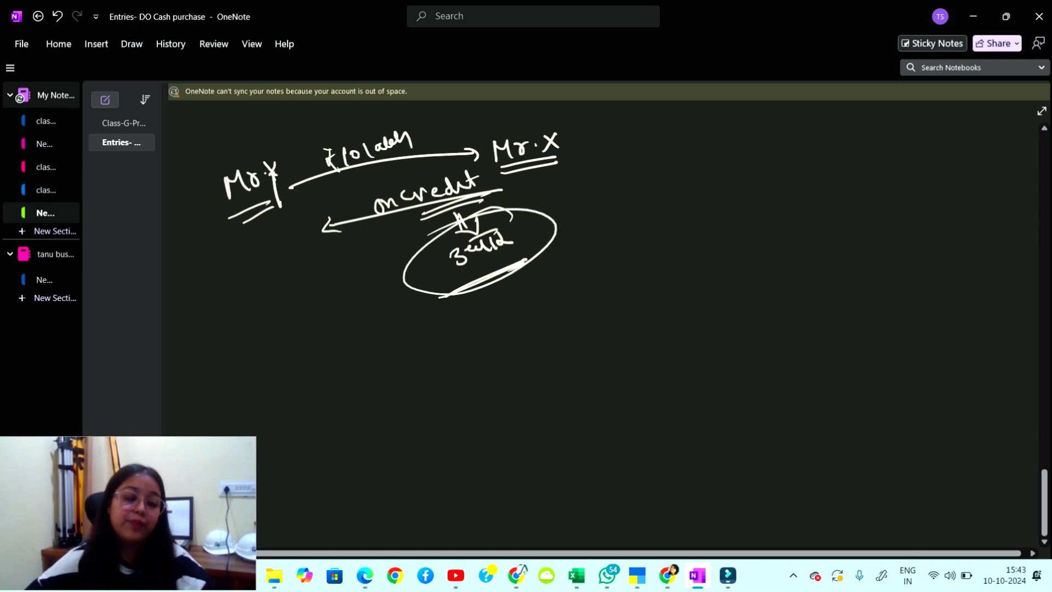
{"action": "left_click_drag", "start_coordinate": [268, 368], "coordinate": [279, 385]}
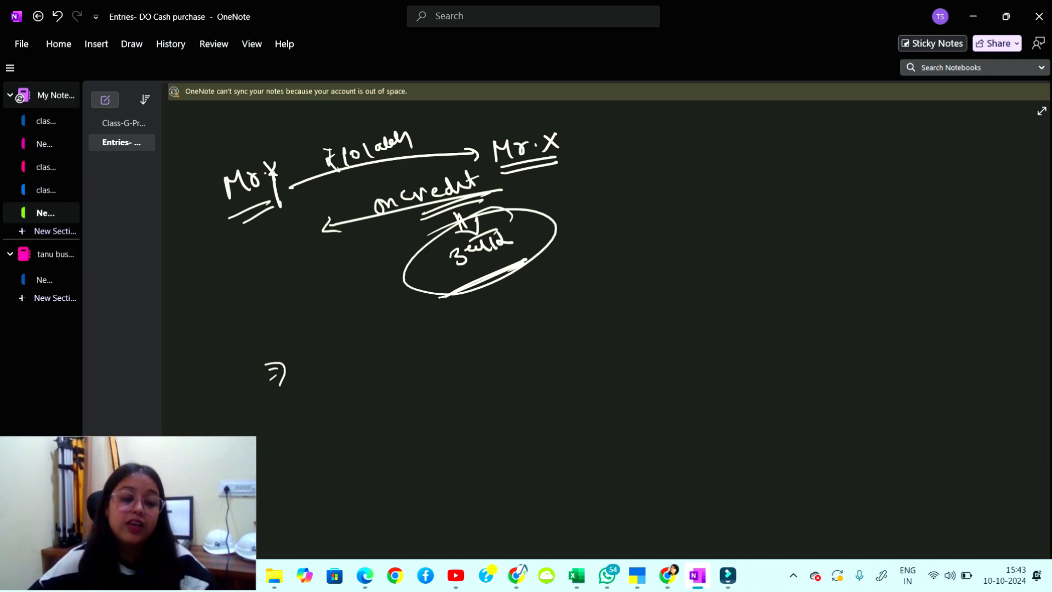
Handwrite 'Purchase A/c Dr' with 'To' on the line below.
{"action": "mouse_move", "coordinate": [338, 353]}
{"action": "left_mouse_down"}
{"action": "mouse_move", "coordinate": [337, 380]}
{"action": "mouse_move", "coordinate": [339, 365]}
{"action": "left_mouse_up"}
{"action": "mouse_move", "coordinate": [348, 366]}
{"action": "left_mouse_down"}
{"action": "mouse_move", "coordinate": [362, 380]}
{"action": "mouse_move", "coordinate": [380, 366]}
{"action": "mouse_move", "coordinate": [449, 362]}
{"action": "left_mouse_up"}
{"action": "mouse_move", "coordinate": [487, 352]}
{"action": "left_mouse_down"}
{"action": "mouse_move", "coordinate": [490, 337]}
{"action": "mouse_move", "coordinate": [524, 348]}
{"action": "left_mouse_up"}
{"action": "left_click_drag", "start_coordinate": [548, 332], "coordinate": [552, 347]}
{"action": "left_click_drag", "start_coordinate": [567, 339], "coordinate": [582, 328]}
{"action": "left_click_drag", "start_coordinate": [417, 395], "coordinate": [419, 415]}
{"action": "left_click_drag", "start_coordinate": [432, 396], "coordinate": [438, 404]}
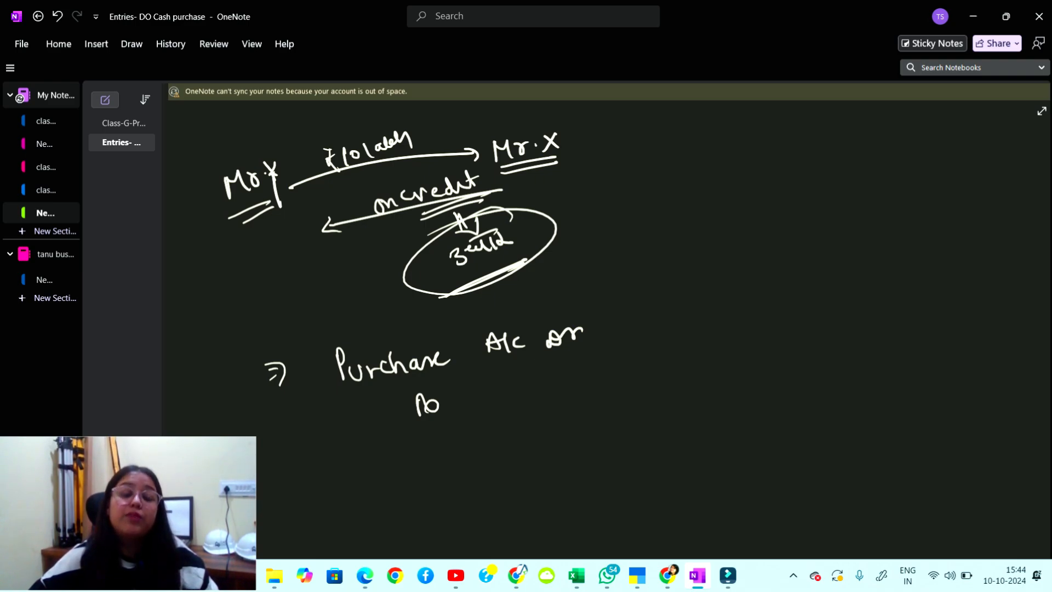
Write 'Personal' under Mr. Y and double-underline it.
{"action": "mouse_move", "coordinate": [199, 290]}
{"action": "left_mouse_down"}
{"action": "mouse_move", "coordinate": [211, 271]}
{"action": "mouse_move", "coordinate": [290, 253]}
{"action": "left_mouse_up"}
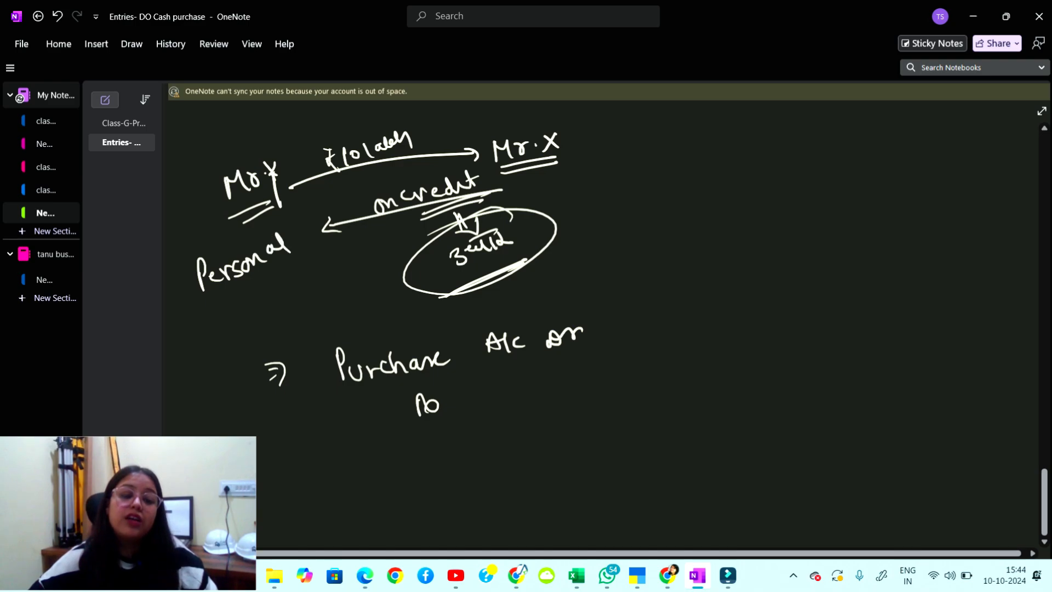
{"action": "left_click_drag", "start_coordinate": [195, 306], "coordinate": [293, 268]}
{"action": "left_click_drag", "start_coordinate": [209, 311], "coordinate": [316, 268]}
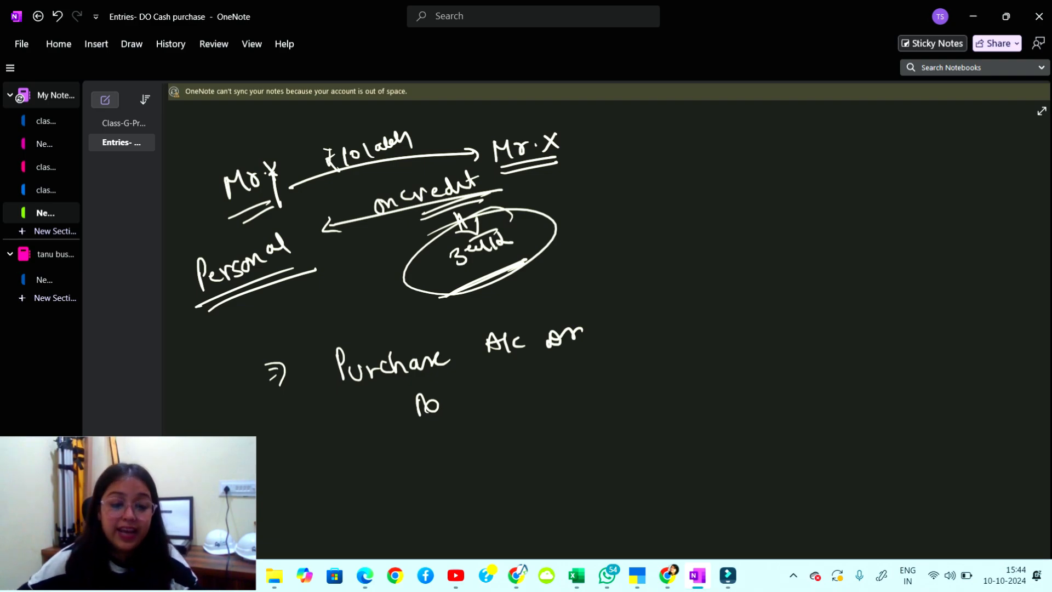
Complete 'To Y's A/c' and write 10 lakh as both debit and credit amounts.
{"action": "mouse_move", "coordinate": [452, 385]}
{"action": "left_mouse_down"}
{"action": "mouse_move", "coordinate": [467, 412]}
{"action": "mouse_move", "coordinate": [468, 383]}
{"action": "left_mouse_up"}
{"action": "mouse_move", "coordinate": [487, 386]}
{"action": "left_mouse_down"}
{"action": "mouse_move", "coordinate": [482, 399]}
{"action": "mouse_move", "coordinate": [541, 390]}
{"action": "left_mouse_up"}
{"action": "left_click_drag", "start_coordinate": [527, 384], "coordinate": [543, 378]}
{"action": "left_click_drag", "start_coordinate": [544, 370], "coordinate": [545, 389]}
{"action": "left_click_drag", "start_coordinate": [566, 370], "coordinate": [567, 386]}
{"action": "mouse_move", "coordinate": [629, 301]}
{"action": "left_mouse_down"}
{"action": "mouse_move", "coordinate": [631, 324]}
{"action": "mouse_move", "coordinate": [641, 309]}
{"action": "left_mouse_up"}
{"action": "mouse_move", "coordinate": [664, 300]}
{"action": "left_mouse_down"}
{"action": "mouse_move", "coordinate": [665, 318]}
{"action": "mouse_move", "coordinate": [676, 301]}
{"action": "left_mouse_up"}
{"action": "mouse_move", "coordinate": [691, 296]}
{"action": "left_mouse_down"}
{"action": "mouse_move", "coordinate": [724, 315]}
{"action": "mouse_move", "coordinate": [728, 362]}
{"action": "left_mouse_up"}
{"action": "left_click_drag", "start_coordinate": [741, 347], "coordinate": [757, 359]}
{"action": "mouse_move", "coordinate": [772, 344]}
{"action": "left_mouse_down"}
{"action": "mouse_move", "coordinate": [764, 351]}
{"action": "mouse_move", "coordinate": [799, 330]}
{"action": "mouse_move", "coordinate": [812, 352]}
{"action": "left_mouse_up"}
{"action": "left_click_drag", "start_coordinate": [830, 345], "coordinate": [831, 346]}
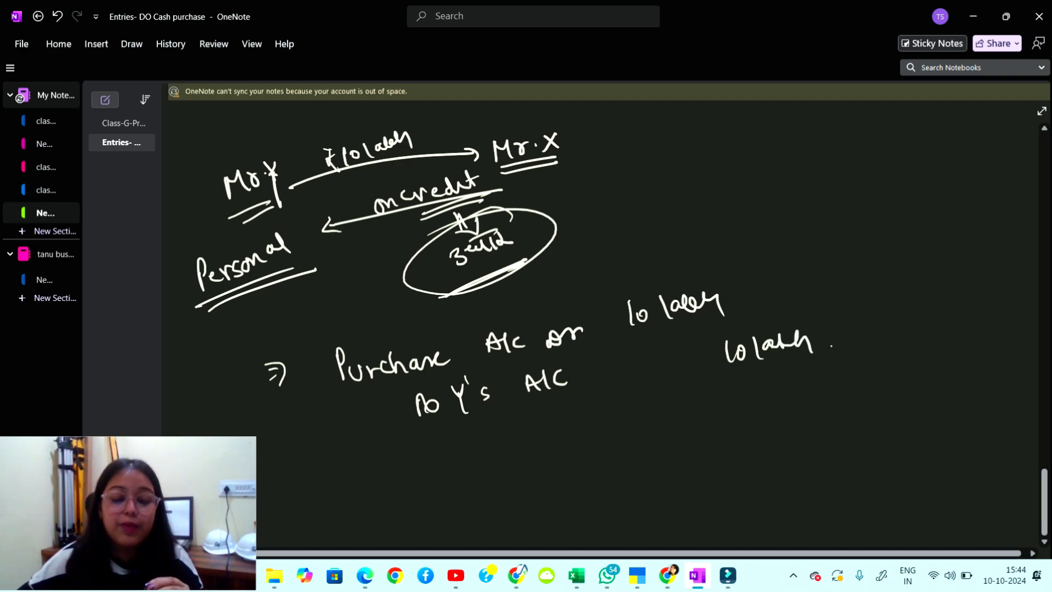
Add arrows and a bracket around the two amounts, then return to TallyPrime.
{"action": "mouse_move", "coordinate": [348, 430]}
{"action": "left_mouse_down"}
{"action": "mouse_move", "coordinate": [365, 420]}
{"action": "mouse_move", "coordinate": [367, 436]}
{"action": "left_mouse_up"}
{"action": "mouse_move", "coordinate": [804, 268]}
{"action": "left_mouse_down"}
{"action": "mouse_move", "coordinate": [841, 276]}
{"action": "mouse_move", "coordinate": [855, 338]}
{"action": "left_mouse_up"}
{"action": "mouse_move", "coordinate": [864, 296]}
{"action": "left_mouse_down"}
{"action": "mouse_move", "coordinate": [886, 288]}
{"action": "mouse_move", "coordinate": [877, 303]}
{"action": "left_mouse_up"}
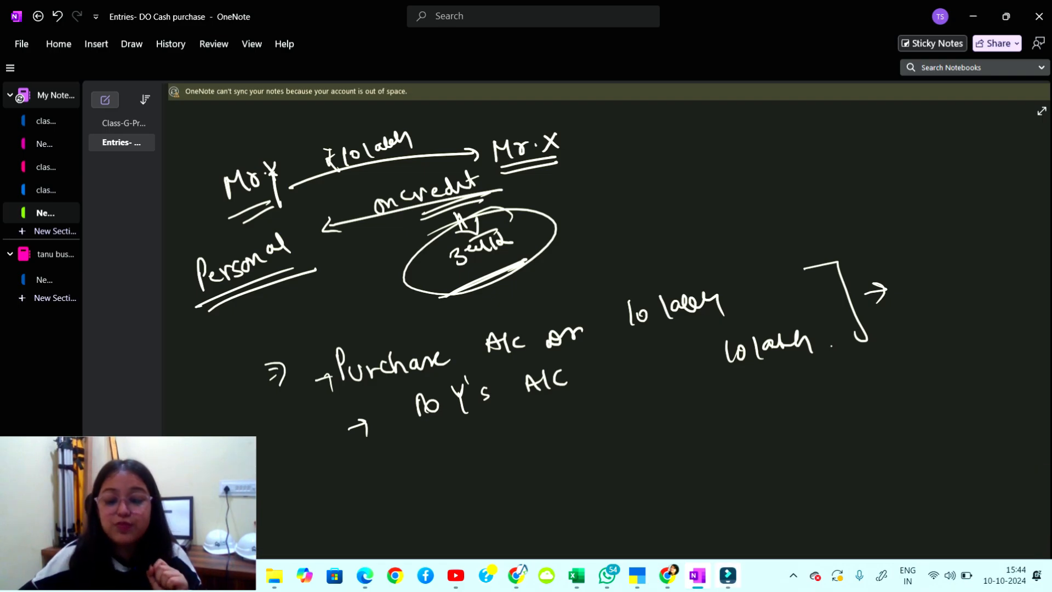
{"action": "left_click", "coordinate": [637, 575]}
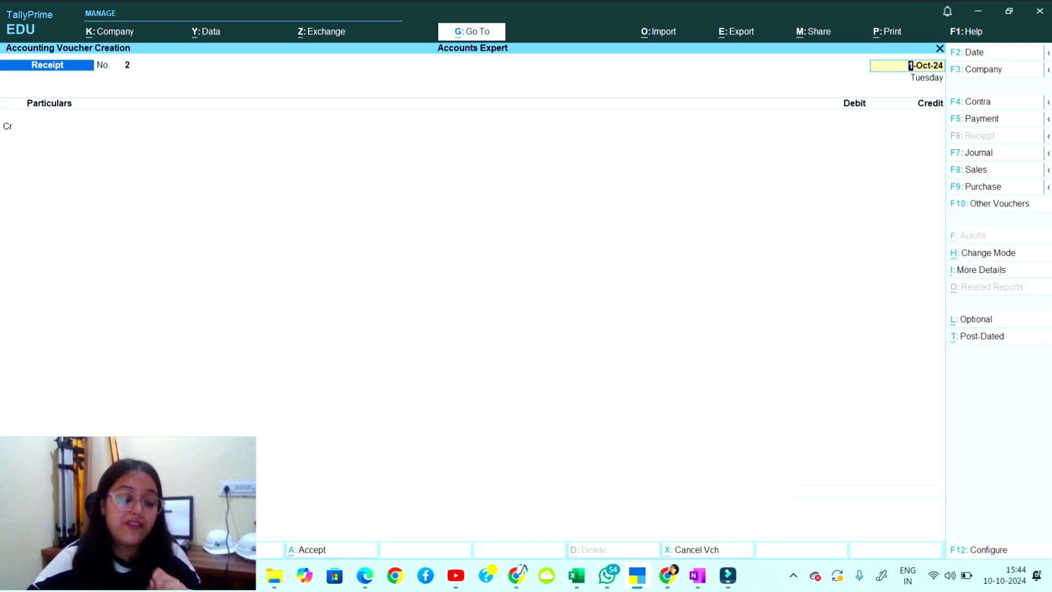
Switch to a Purchase voucher with F9 and list its modes via Ctrl+H.
{"action": "key", "text": "F9"}
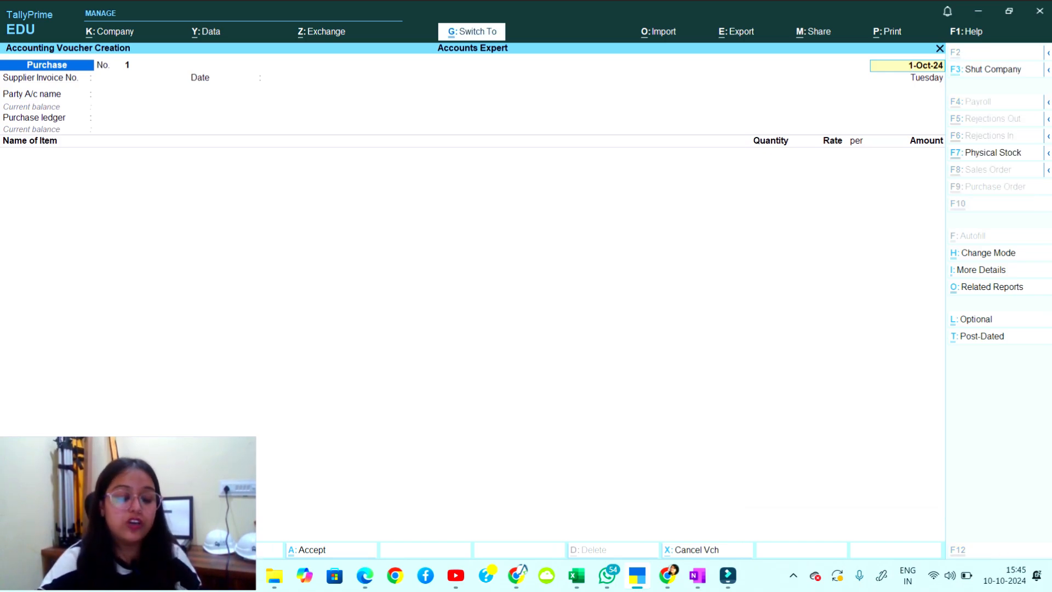
{"action": "key", "text": "ctrl+h"}
{"action": "key", "text": "Down"}
{"action": "key", "text": "Down"}
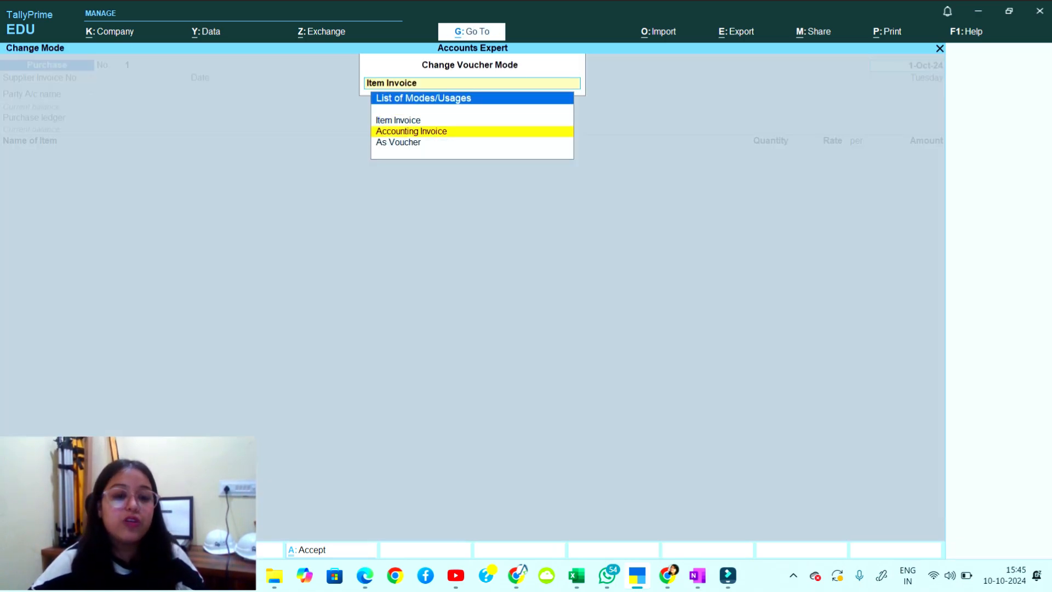
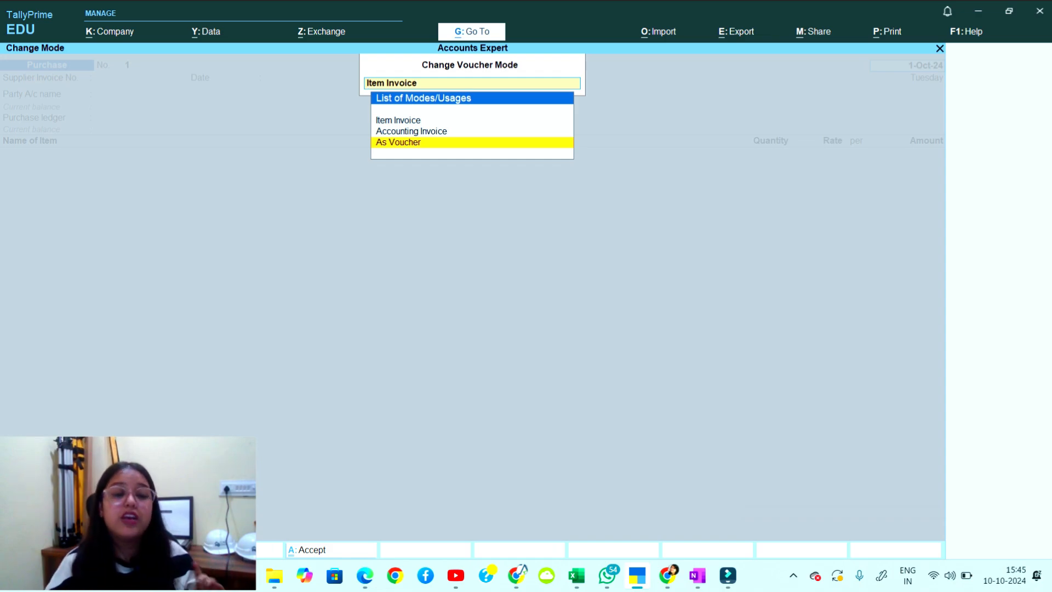
Switch the purchase to voucher mode with supplier invoice 1000 dated 1-Oct-24.
{"action": "key", "text": "Return"}
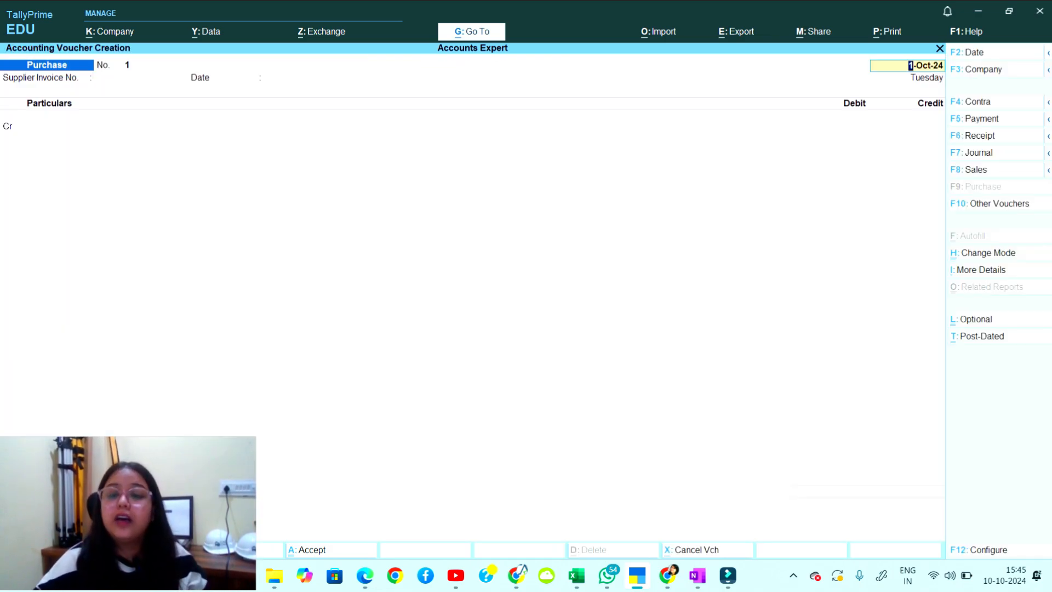
{"action": "key", "text": "Return"}
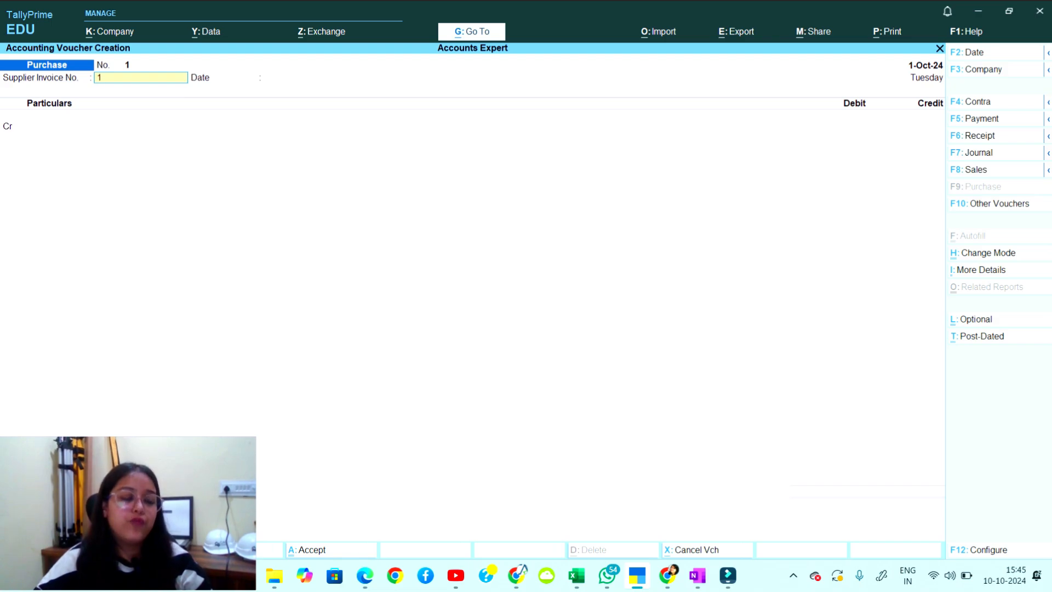
{"action": "type", "text": "1000"}
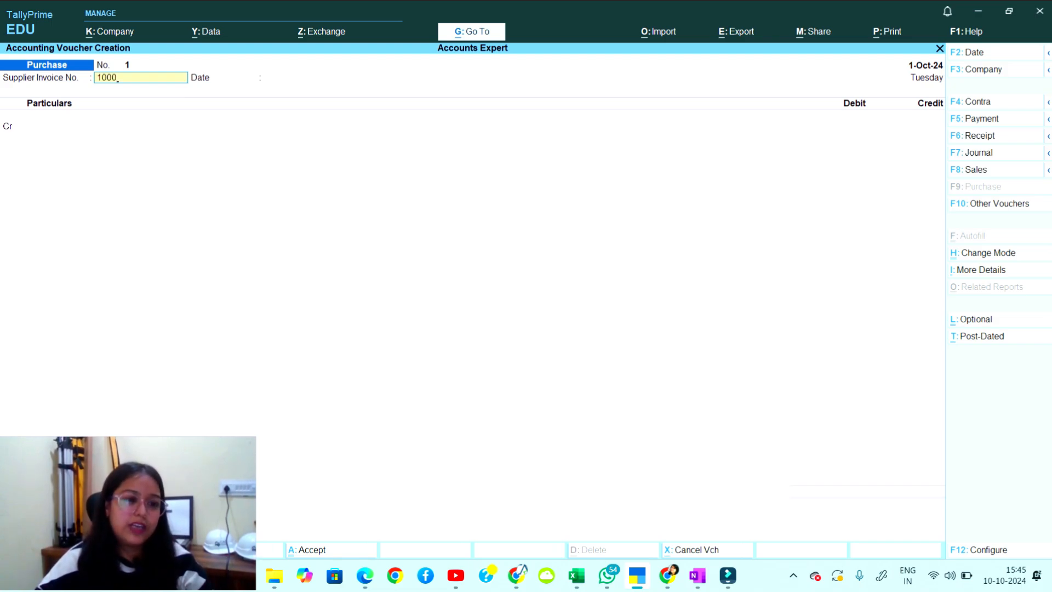
{"action": "key", "text": "Return"}
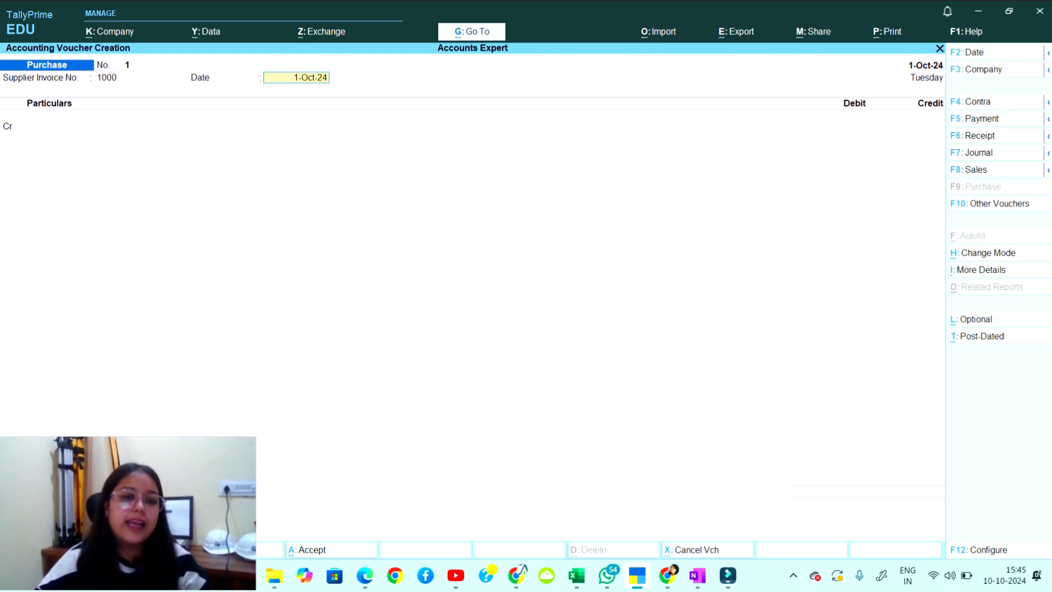
{"action": "key", "text": "Return"}
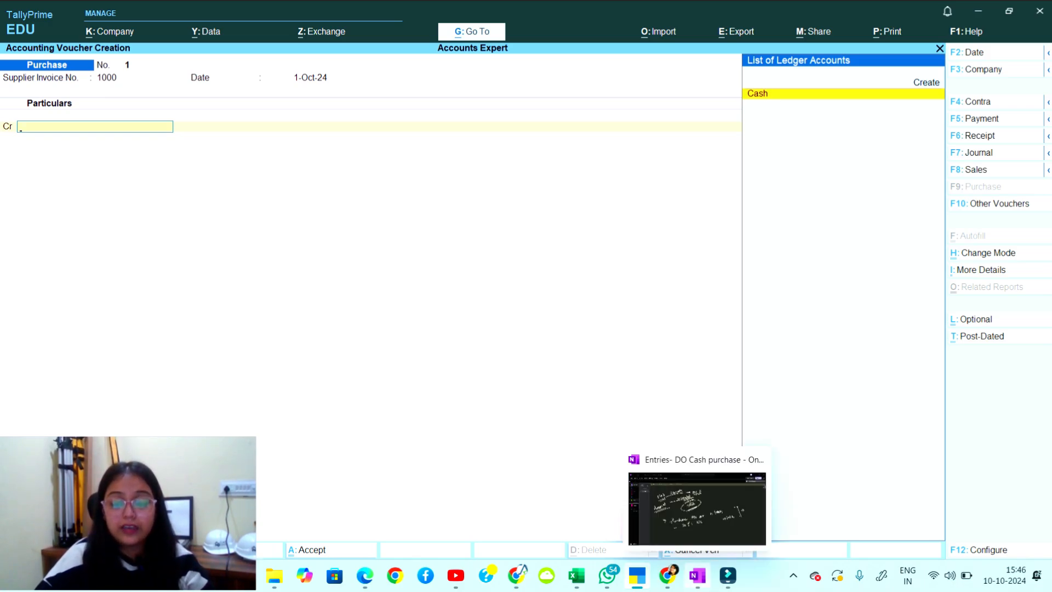
{"action": "left_click", "coordinate": [697, 575]}
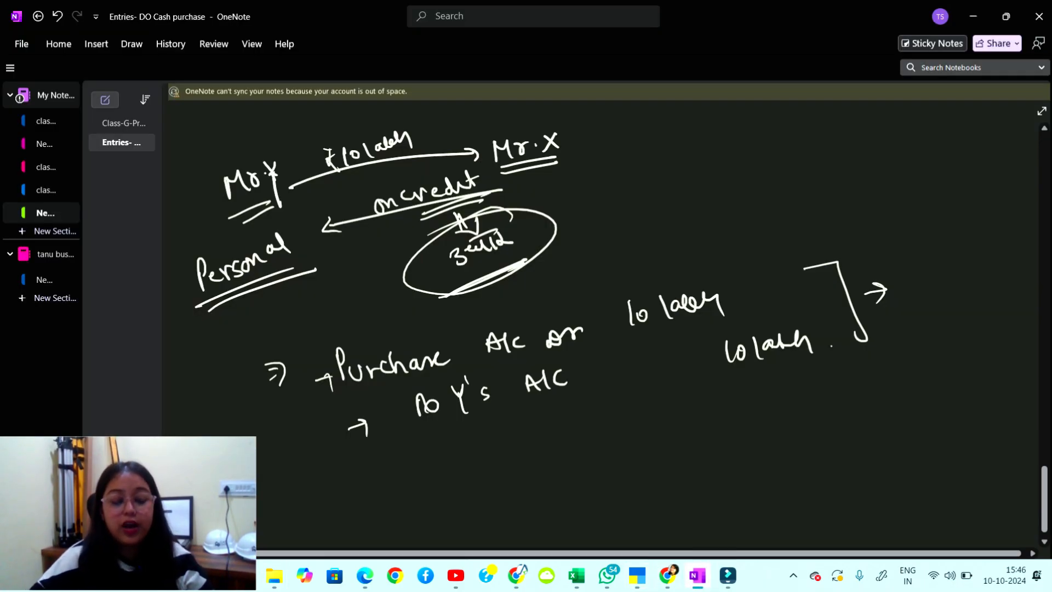
Minimise the OneNote credit-purchase notes to return to the purchase voucher.
{"action": "left_click", "coordinate": [973, 16]}
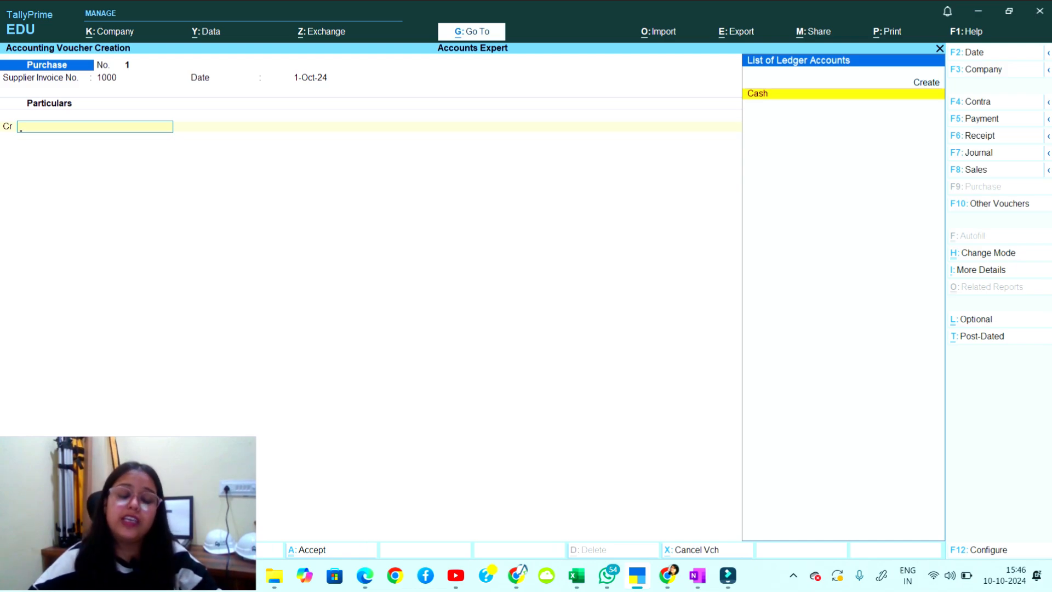
Create a new ledger named Mr.Y and advance to its Under (group) field.
{"action": "key", "text": "Up"}
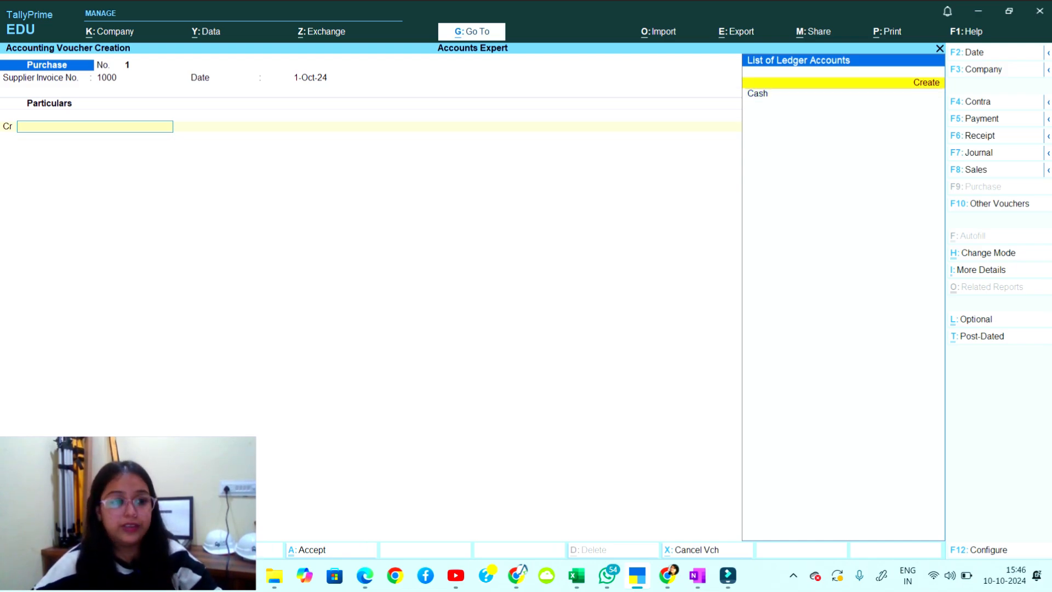
{"action": "key", "text": "Return"}
{"action": "type", "text": "Mr."}
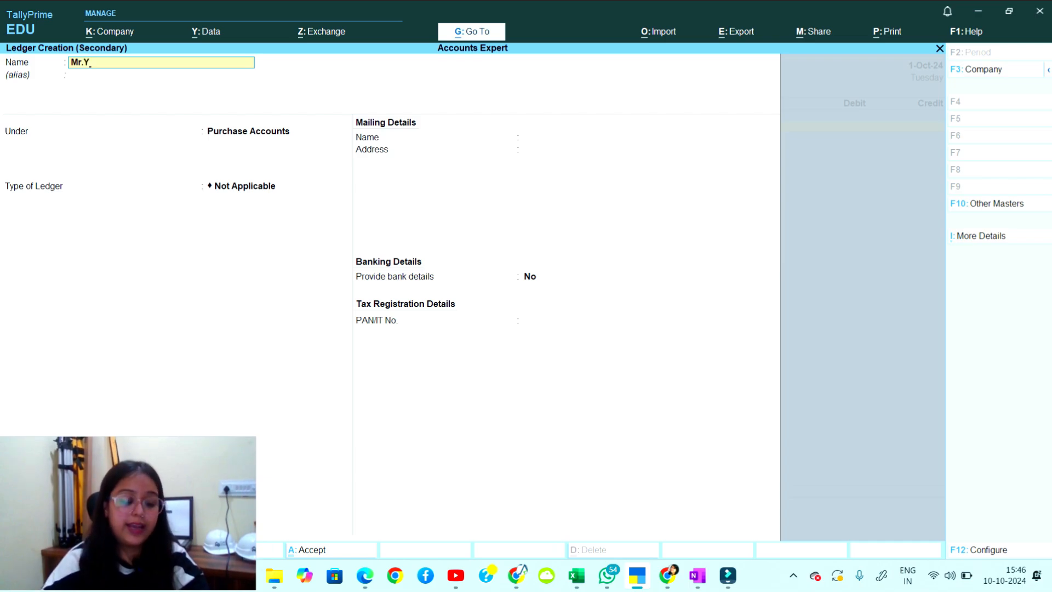
{"action": "type", "text": "Y"}
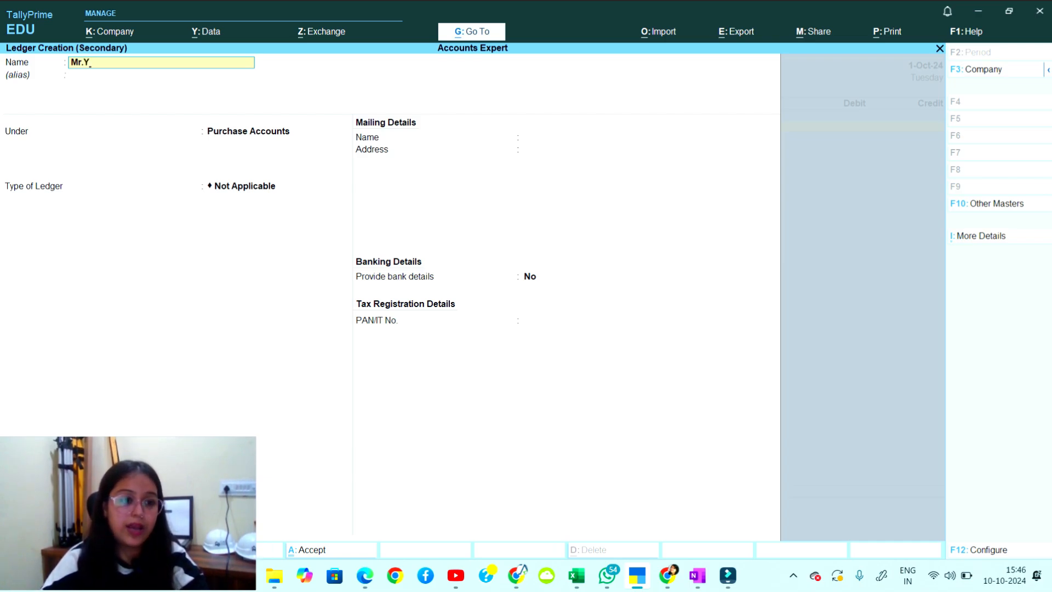
{"action": "type", "text": " a"}
{"action": "key", "text": "BackSpace"}
{"action": "key", "text": "BackSpace"}
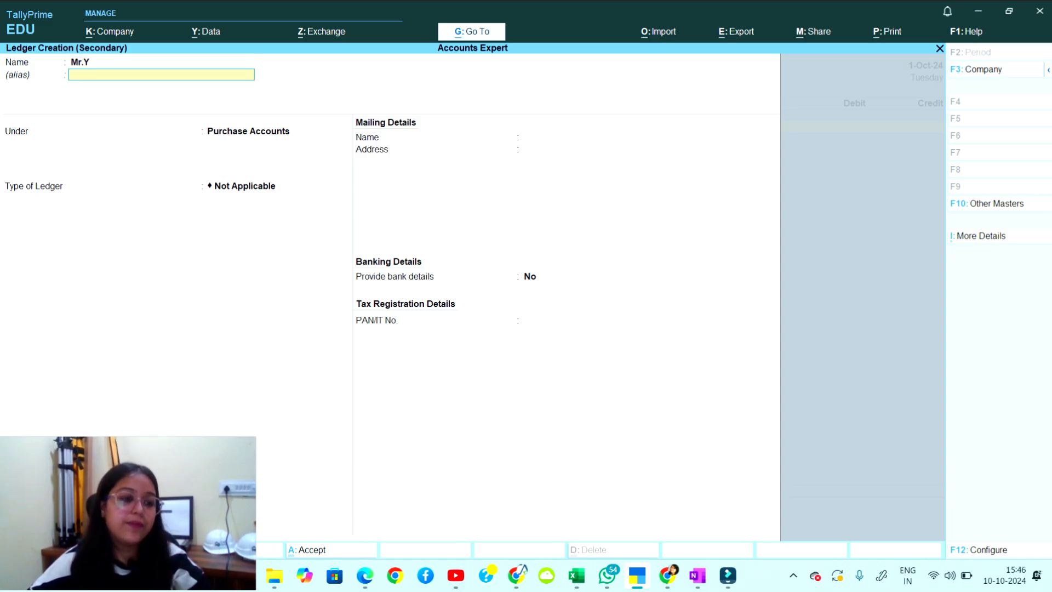
{"action": "key", "text": "Return"}
{"action": "key", "text": "Return"}
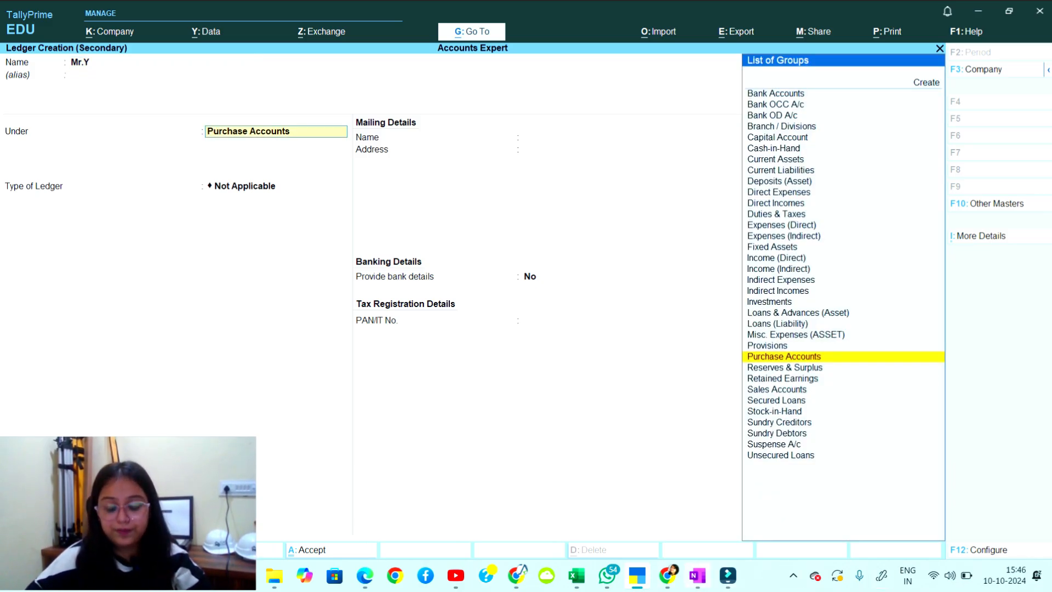
{"action": "left_click", "coordinate": [698, 576]}
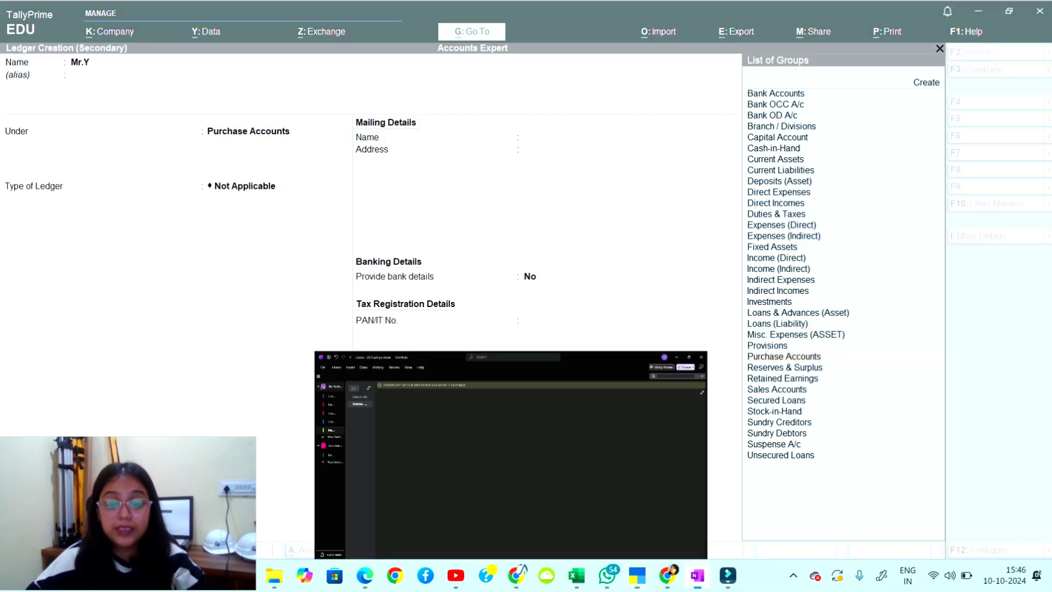
On a blank area, sketch a flow chain ending in a circled check leading to circled Mr. Y.
{"action": "scroll", "coordinate": [603, 329], "scroll_direction": "down", "scroll_amount": 5}
{"action": "scroll", "coordinate": [602, 329], "scroll_direction": "down", "scroll_amount": 2}
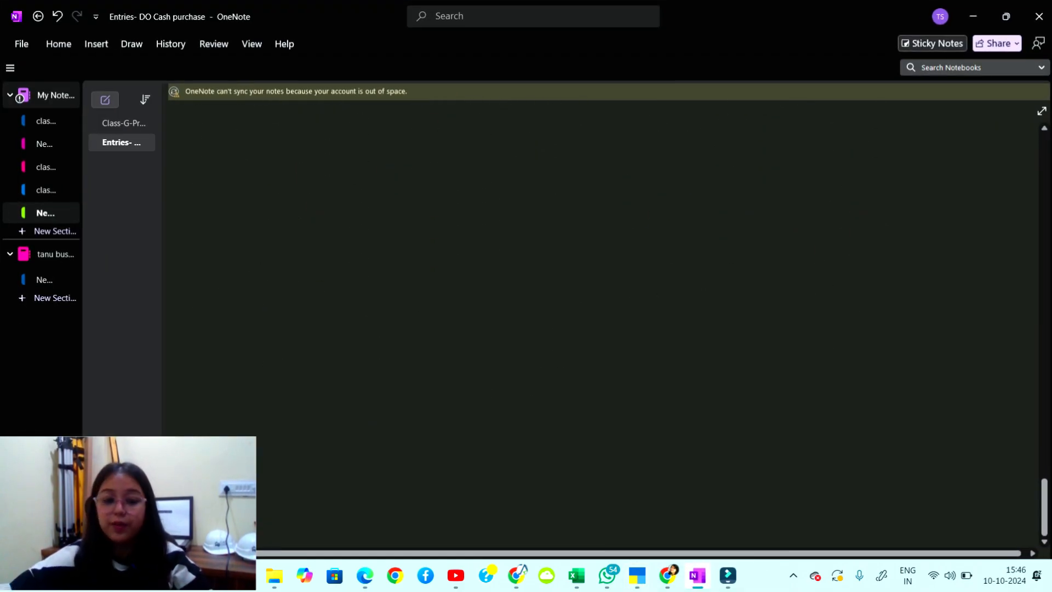
{"action": "mouse_move", "coordinate": [258, 138]}
{"action": "left_mouse_down"}
{"action": "mouse_move", "coordinate": [262, 161]}
{"action": "mouse_move", "coordinate": [299, 156]}
{"action": "left_mouse_up"}
{"action": "mouse_move", "coordinate": [336, 138]}
{"action": "left_mouse_down"}
{"action": "mouse_move", "coordinate": [331, 153]}
{"action": "mouse_move", "coordinate": [341, 163]}
{"action": "left_mouse_up"}
{"action": "mouse_move", "coordinate": [359, 147]}
{"action": "left_mouse_down"}
{"action": "mouse_move", "coordinate": [383, 140]}
{"action": "mouse_move", "coordinate": [373, 154]}
{"action": "left_mouse_up"}
{"action": "mouse_move", "coordinate": [430, 141]}
{"action": "left_mouse_down"}
{"action": "mouse_move", "coordinate": [441, 155]}
{"action": "mouse_move", "coordinate": [476, 144]}
{"action": "left_mouse_up"}
{"action": "mouse_move", "coordinate": [479, 140]}
{"action": "left_mouse_down"}
{"action": "mouse_move", "coordinate": [481, 154]}
{"action": "mouse_move", "coordinate": [544, 131]}
{"action": "left_mouse_up"}
{"action": "left_click_drag", "start_coordinate": [509, 167], "coordinate": [515, 186]}
{"action": "left_click_drag", "start_coordinate": [499, 180], "coordinate": [525, 181]}
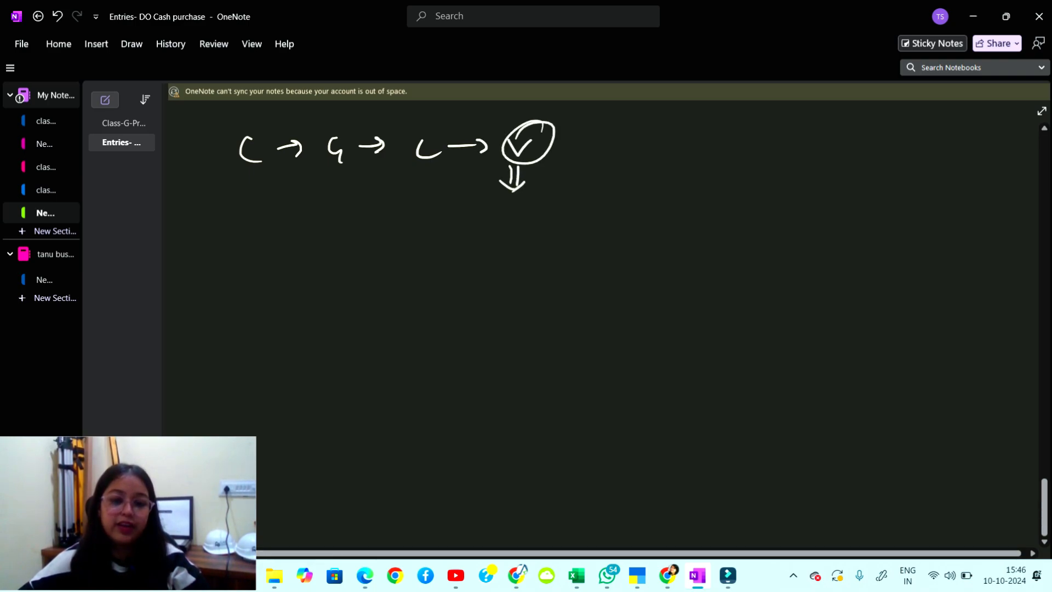
{"action": "left_click_drag", "start_coordinate": [486, 225], "coordinate": [493, 208]}
{"action": "left_click_drag", "start_coordinate": [485, 234], "coordinate": [515, 243]}
{"action": "left_click_drag", "start_coordinate": [520, 232], "coordinate": [522, 257]}
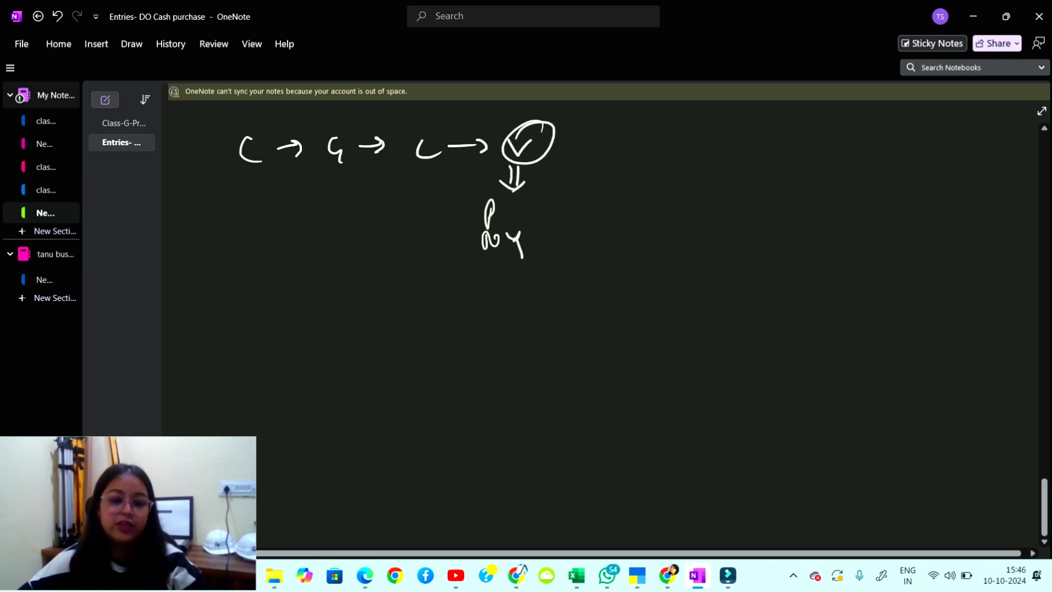
{"action": "mouse_move", "coordinate": [465, 221]}
{"action": "left_mouse_down"}
{"action": "mouse_move", "coordinate": [443, 222]}
{"action": "mouse_move", "coordinate": [456, 235]}
{"action": "left_mouse_up"}
{"action": "left_click_drag", "start_coordinate": [517, 222], "coordinate": [527, 234]}
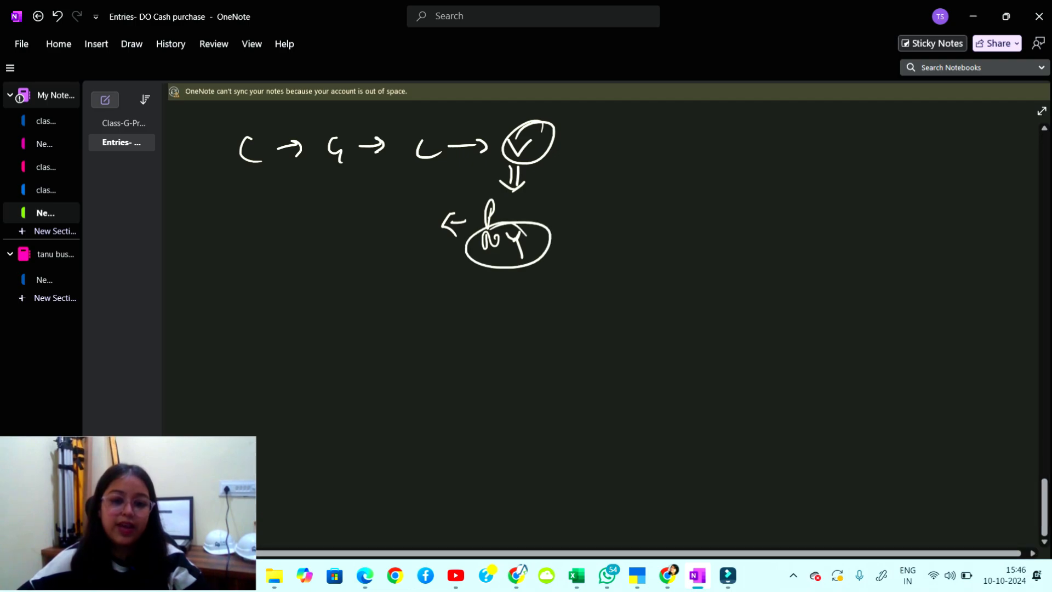
{"action": "mouse_move", "coordinate": [486, 267]}
{"action": "left_mouse_down"}
{"action": "mouse_move", "coordinate": [405, 274]}
{"action": "mouse_move", "coordinate": [417, 287]}
{"action": "left_mouse_up"}
Add 'ledger – Y's A/C' and a double-underlined 'Group' pointing to a boxed Y.
{"action": "mouse_move", "coordinate": [328, 251]}
{"action": "left_mouse_down"}
{"action": "mouse_move", "coordinate": [329, 282]}
{"action": "mouse_move", "coordinate": [351, 278]}
{"action": "left_mouse_up"}
{"action": "mouse_move", "coordinate": [356, 268]}
{"action": "left_mouse_down"}
{"action": "mouse_move", "coordinate": [357, 257]}
{"action": "mouse_move", "coordinate": [366, 286]}
{"action": "mouse_move", "coordinate": [382, 266]}
{"action": "left_mouse_up"}
{"action": "left_click_drag", "start_coordinate": [378, 271], "coordinate": [399, 262]}
{"action": "mouse_move", "coordinate": [329, 301]}
{"action": "left_mouse_down"}
{"action": "mouse_move", "coordinate": [391, 285]}
{"action": "mouse_move", "coordinate": [346, 316]}
{"action": "left_mouse_up"}
{"action": "mouse_move", "coordinate": [350, 306]}
{"action": "left_mouse_down"}
{"action": "mouse_move", "coordinate": [349, 329]}
{"action": "mouse_move", "coordinate": [355, 307]}
{"action": "mouse_move", "coordinate": [363, 328]}
{"action": "mouse_move", "coordinate": [399, 307]}
{"action": "left_mouse_up"}
{"action": "left_click_drag", "start_coordinate": [399, 307], "coordinate": [404, 323]}
{"action": "mouse_move", "coordinate": [428, 303]}
{"action": "left_mouse_down"}
{"action": "mouse_move", "coordinate": [423, 319]}
{"action": "mouse_move", "coordinate": [351, 362]}
{"action": "mouse_move", "coordinate": [304, 359]}
{"action": "left_mouse_up"}
{"action": "mouse_move", "coordinate": [312, 349]}
{"action": "left_mouse_down"}
{"action": "mouse_move", "coordinate": [303, 359]}
{"action": "mouse_move", "coordinate": [316, 371]}
{"action": "left_mouse_up"}
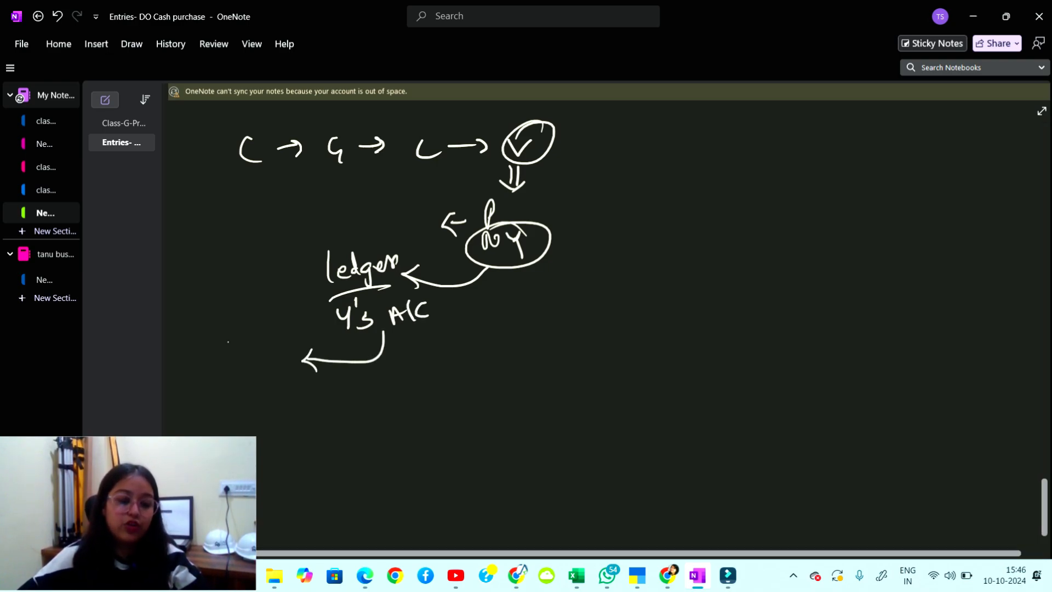
{"action": "left_click_drag", "start_coordinate": [230, 339], "coordinate": [236, 355]}
{"action": "mouse_move", "coordinate": [239, 346]}
{"action": "left_mouse_down"}
{"action": "mouse_move", "coordinate": [241, 356]}
{"action": "mouse_move", "coordinate": [270, 341]}
{"action": "left_mouse_up"}
{"action": "mouse_move", "coordinate": [271, 338]}
{"action": "left_mouse_down"}
{"action": "mouse_move", "coordinate": [273, 359]}
{"action": "mouse_move", "coordinate": [274, 346]}
{"action": "left_mouse_up"}
{"action": "mouse_move", "coordinate": [235, 366]}
{"action": "left_mouse_down"}
{"action": "mouse_move", "coordinate": [282, 352]}
{"action": "mouse_move", "coordinate": [278, 363]}
{"action": "mouse_move", "coordinate": [318, 397]}
{"action": "mouse_move", "coordinate": [366, 390]}
{"action": "left_mouse_up"}
{"action": "mouse_move", "coordinate": [376, 375]}
{"action": "left_mouse_down"}
{"action": "mouse_move", "coordinate": [371, 415]}
{"action": "mouse_move", "coordinate": [388, 376]}
{"action": "mouse_move", "coordinate": [361, 424]}
{"action": "left_mouse_up"}
{"action": "mouse_move", "coordinate": [405, 393]}
{"action": "left_mouse_down"}
{"action": "mouse_move", "coordinate": [440, 393]}
{"action": "mouse_move", "coordinate": [433, 403]}
{"action": "left_mouse_up"}
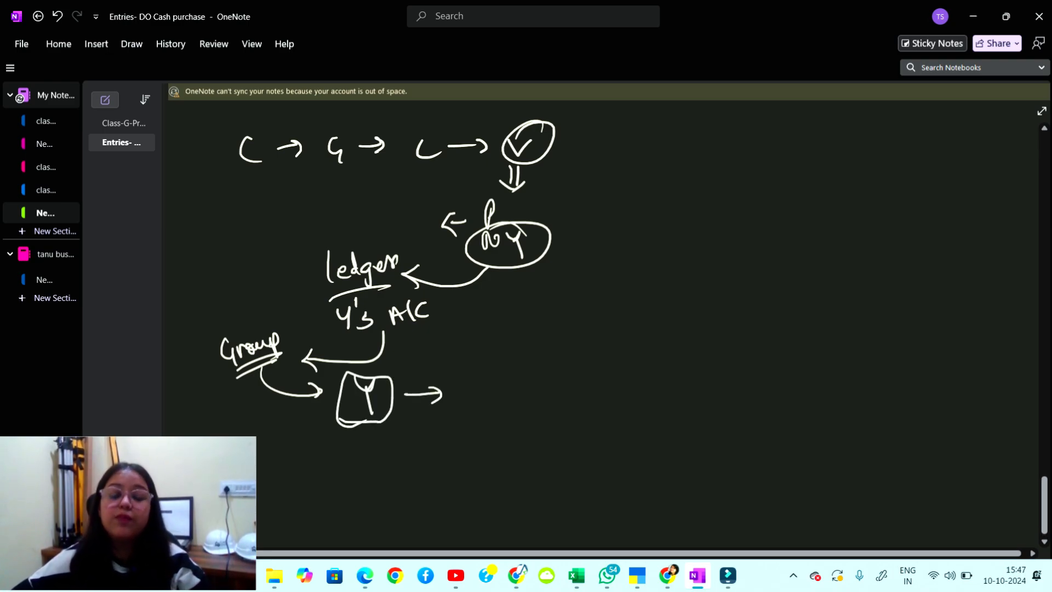
Write a circled 'Creditor' beside Mr. Y and underlined 'Creditors' after the boxed Y.
{"action": "mouse_move", "coordinate": [656, 248]}
{"action": "left_mouse_down"}
{"action": "mouse_move", "coordinate": [656, 269]}
{"action": "mouse_move", "coordinate": [685, 246]}
{"action": "left_mouse_up"}
{"action": "left_click_drag", "start_coordinate": [690, 255], "coordinate": [702, 265]}
{"action": "mouse_move", "coordinate": [692, 253]}
{"action": "left_mouse_down"}
{"action": "mouse_move", "coordinate": [718, 248]}
{"action": "mouse_move", "coordinate": [616, 263]}
{"action": "mouse_move", "coordinate": [745, 235]}
{"action": "mouse_move", "coordinate": [731, 217]}
{"action": "left_mouse_up"}
{"action": "left_click_drag", "start_coordinate": [665, 222], "coordinate": [635, 274]}
{"action": "left_click_drag", "start_coordinate": [645, 322], "coordinate": [721, 300]}
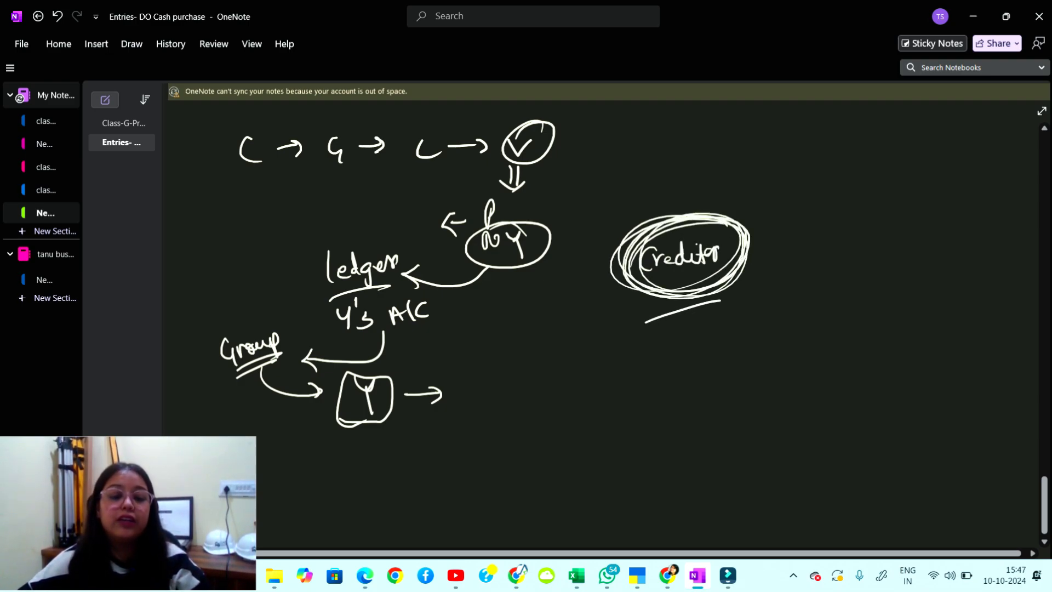
{"action": "mouse_move", "coordinate": [476, 380]}
{"action": "left_mouse_down"}
{"action": "mouse_move", "coordinate": [473, 402]}
{"action": "mouse_move", "coordinate": [493, 392]}
{"action": "left_mouse_up"}
{"action": "mouse_move", "coordinate": [501, 393]}
{"action": "left_mouse_down"}
{"action": "mouse_move", "coordinate": [524, 402]}
{"action": "mouse_move", "coordinate": [565, 379]}
{"action": "left_mouse_up"}
{"action": "left_click_drag", "start_coordinate": [454, 419], "coordinate": [567, 416]}
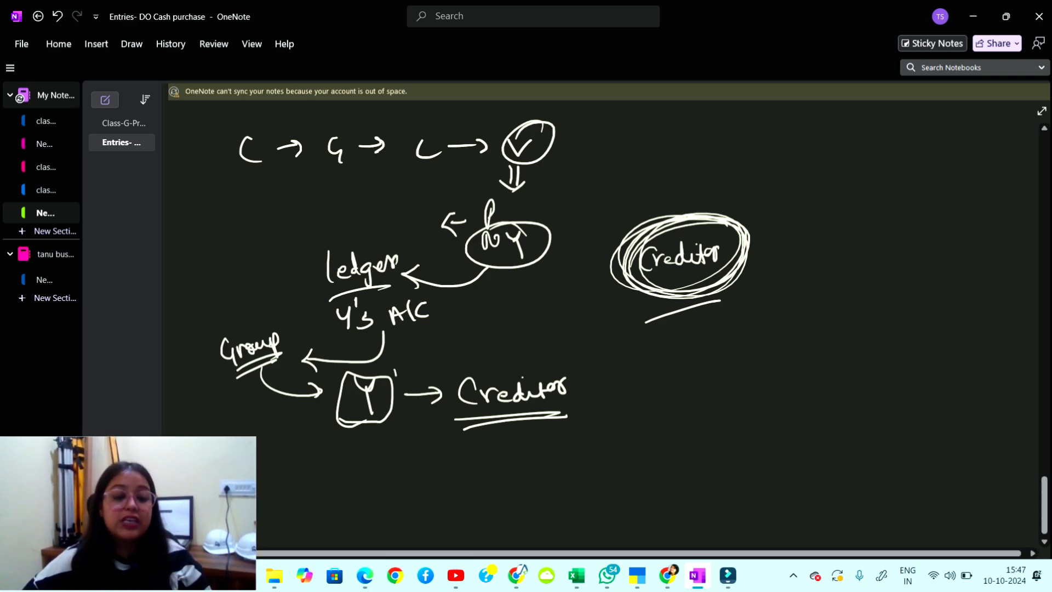
{"action": "left_click_drag", "start_coordinate": [395, 366], "coordinate": [422, 354]}
{"action": "left_click_drag", "start_coordinate": [543, 346], "coordinate": [564, 334]}
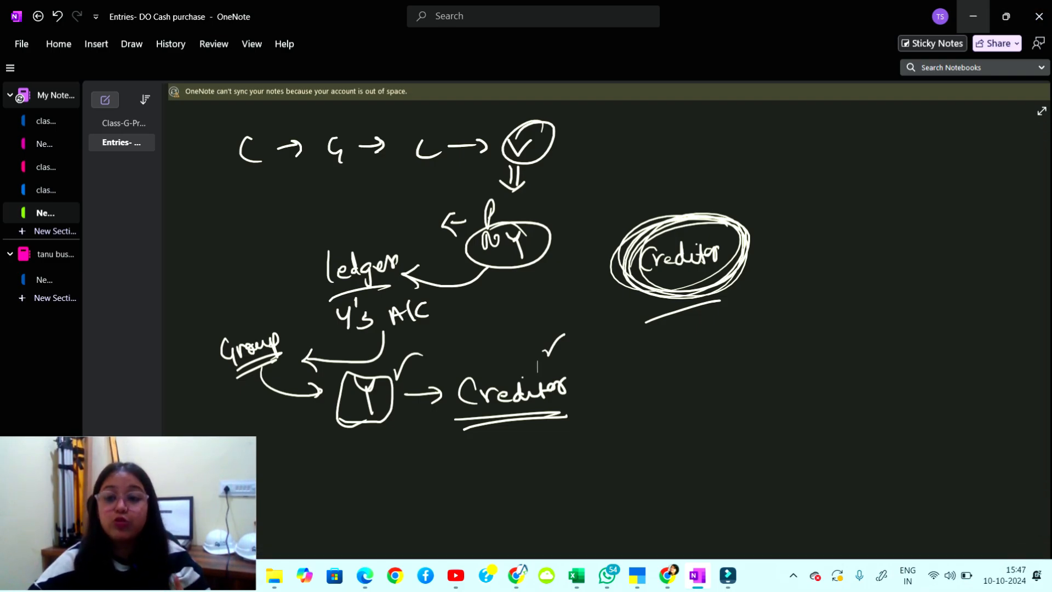
{"action": "left_click", "coordinate": [972, 16]}
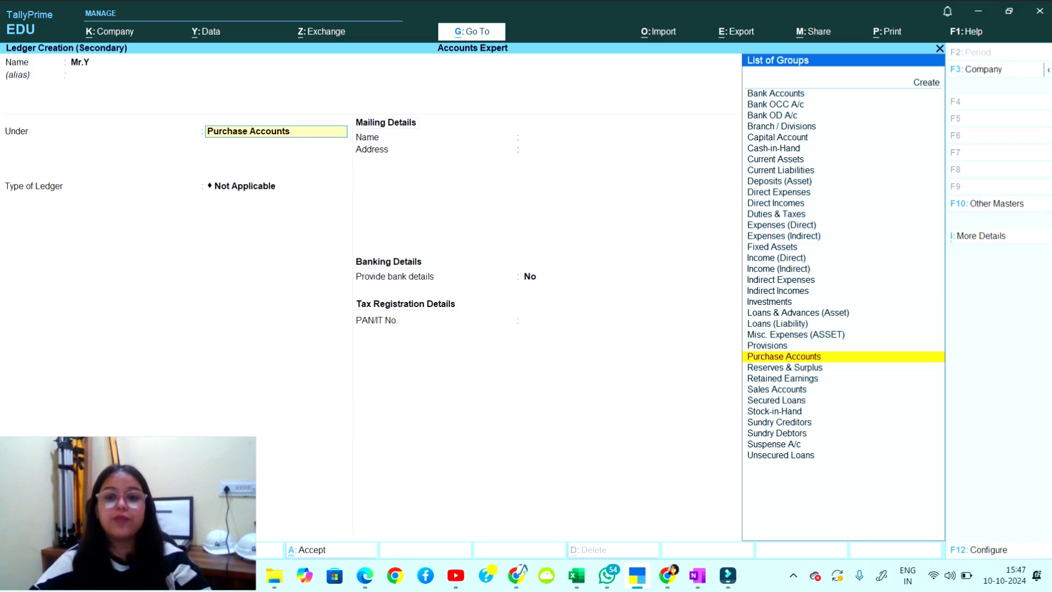
Filter Mr.Y's group to Sundry Creditors with 'Cre', then show the desktop.
{"action": "type", "text": "Cre"}
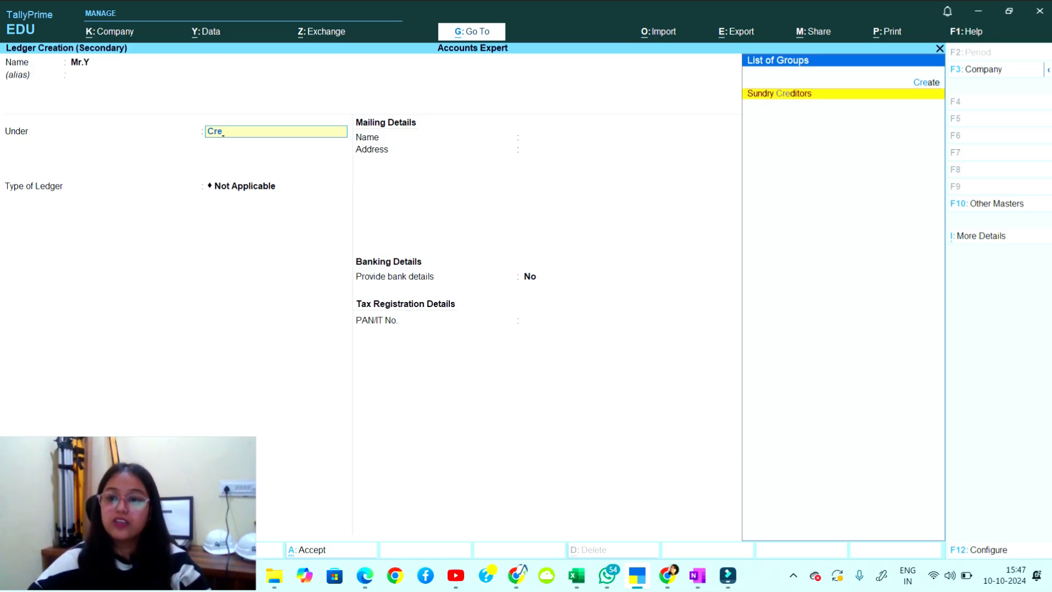
{"action": "key", "text": "super+d"}
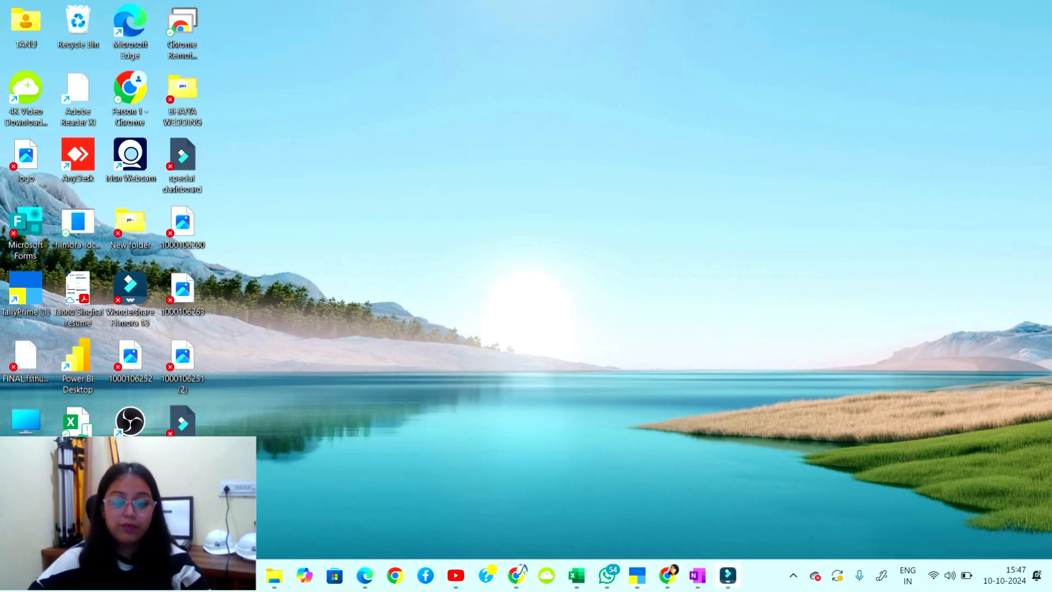
Write a boxed, underlined 'Creditor' with an arrow to a boxed 'Sundry'.
{"action": "left_click", "coordinate": [696, 575]}
{"action": "scroll", "coordinate": [537, 367], "scroll_direction": "down", "scroll_amount": 8}
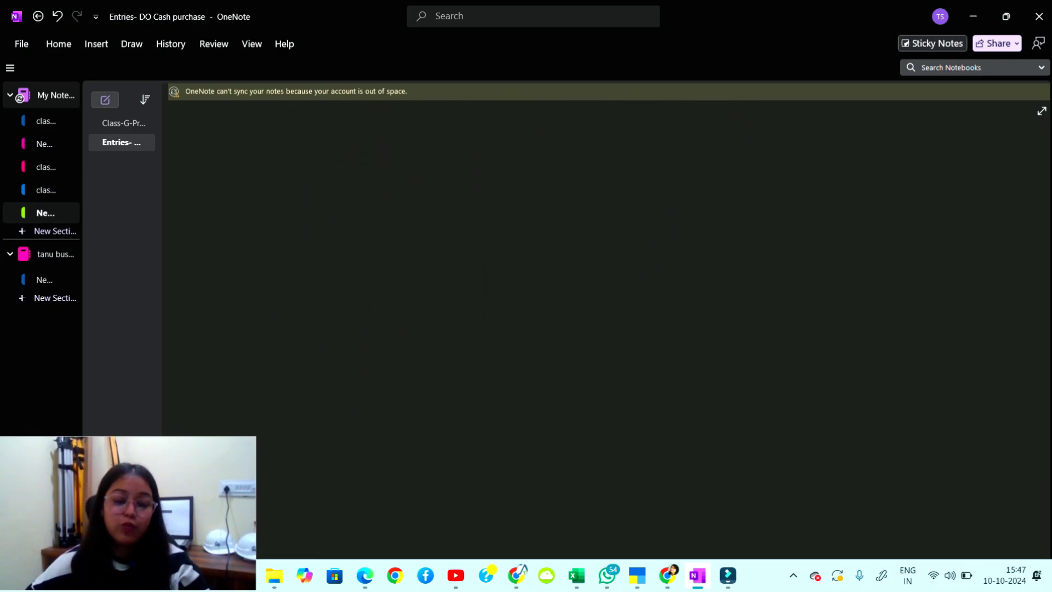
{"action": "mouse_move", "coordinate": [271, 143]}
{"action": "left_mouse_down"}
{"action": "mouse_move", "coordinate": [280, 166]}
{"action": "mouse_move", "coordinate": [293, 157]}
{"action": "left_mouse_up"}
{"action": "left_click_drag", "start_coordinate": [294, 164], "coordinate": [332, 169]}
{"action": "mouse_move", "coordinate": [340, 145]}
{"action": "left_mouse_down"}
{"action": "mouse_move", "coordinate": [345, 167]}
{"action": "mouse_move", "coordinate": [359, 152]}
{"action": "left_mouse_up"}
{"action": "mouse_move", "coordinate": [348, 158]}
{"action": "left_mouse_down"}
{"action": "mouse_move", "coordinate": [368, 149]}
{"action": "mouse_move", "coordinate": [247, 187]}
{"action": "left_mouse_up"}
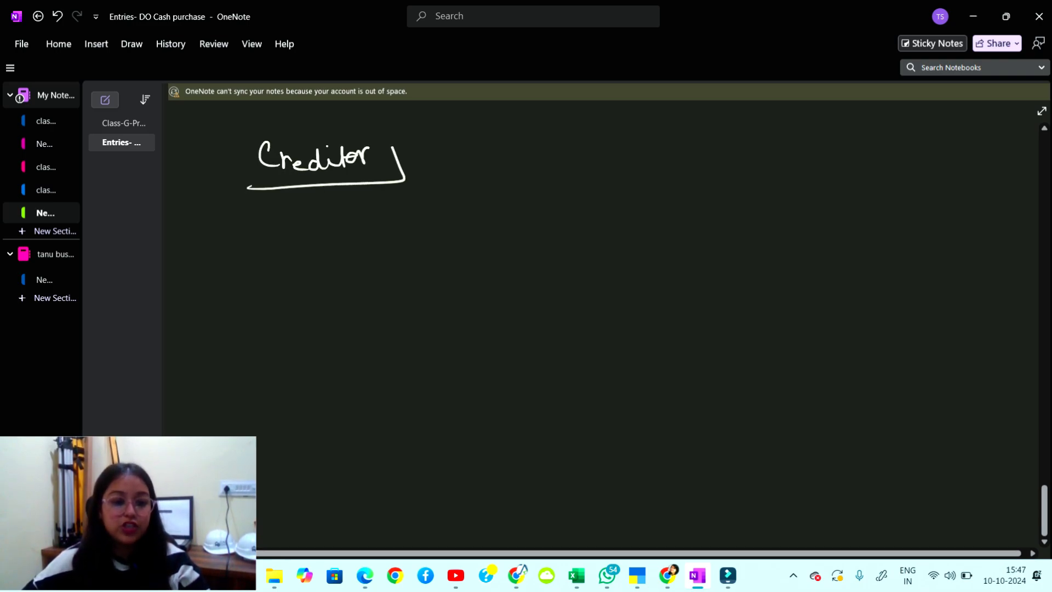
{"action": "left_click_drag", "start_coordinate": [384, 115], "coordinate": [297, 190]}
{"action": "mouse_move", "coordinate": [417, 163]}
{"action": "left_mouse_down"}
{"action": "mouse_move", "coordinate": [445, 161]}
{"action": "mouse_move", "coordinate": [433, 173]}
{"action": "left_mouse_up"}
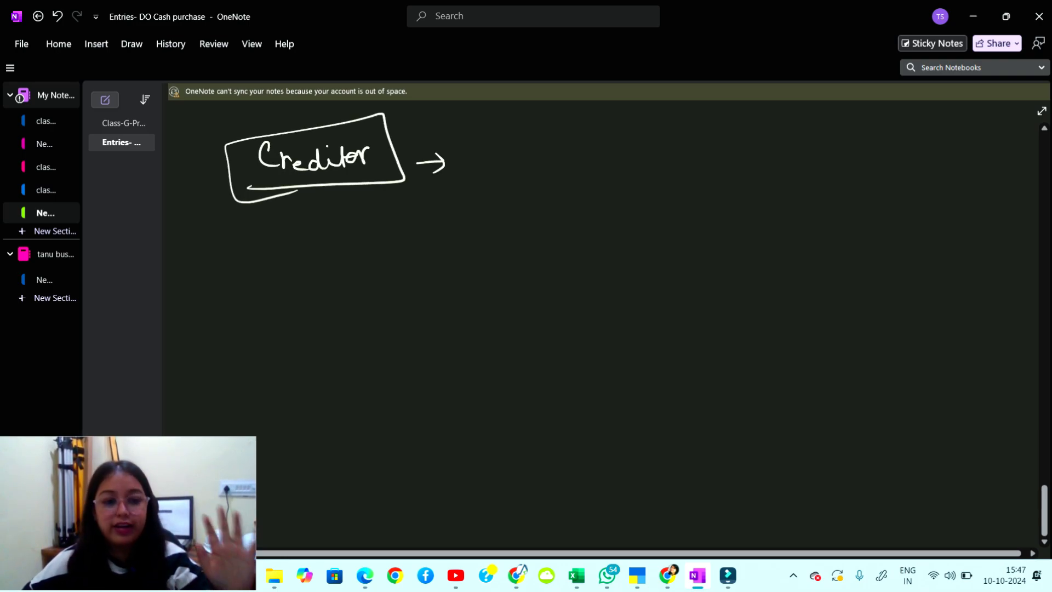
{"action": "mouse_move", "coordinate": [353, 241]}
{"action": "left_mouse_down"}
{"action": "mouse_move", "coordinate": [407, 250]}
{"action": "mouse_move", "coordinate": [429, 239]}
{"action": "left_mouse_up"}
{"action": "mouse_move", "coordinate": [435, 237]}
{"action": "left_mouse_down"}
{"action": "mouse_move", "coordinate": [443, 239]}
{"action": "mouse_move", "coordinate": [433, 260]}
{"action": "left_mouse_up"}
{"action": "mouse_move", "coordinate": [503, 216]}
{"action": "left_mouse_down"}
{"action": "mouse_move", "coordinate": [504, 243]}
{"action": "mouse_move", "coordinate": [568, 220]}
{"action": "mouse_move", "coordinate": [604, 222]}
{"action": "left_mouse_up"}
{"action": "mouse_move", "coordinate": [295, 262]}
{"action": "left_mouse_down"}
{"action": "mouse_move", "coordinate": [329, 274]}
{"action": "mouse_move", "coordinate": [302, 217]}
{"action": "mouse_move", "coordinate": [344, 283]}
{"action": "mouse_move", "coordinate": [313, 356]}
{"action": "left_mouse_up"}
{"action": "mouse_move", "coordinate": [321, 304]}
{"action": "left_mouse_down"}
{"action": "mouse_move", "coordinate": [344, 289]}
{"action": "mouse_move", "coordinate": [322, 302]}
{"action": "left_mouse_up"}
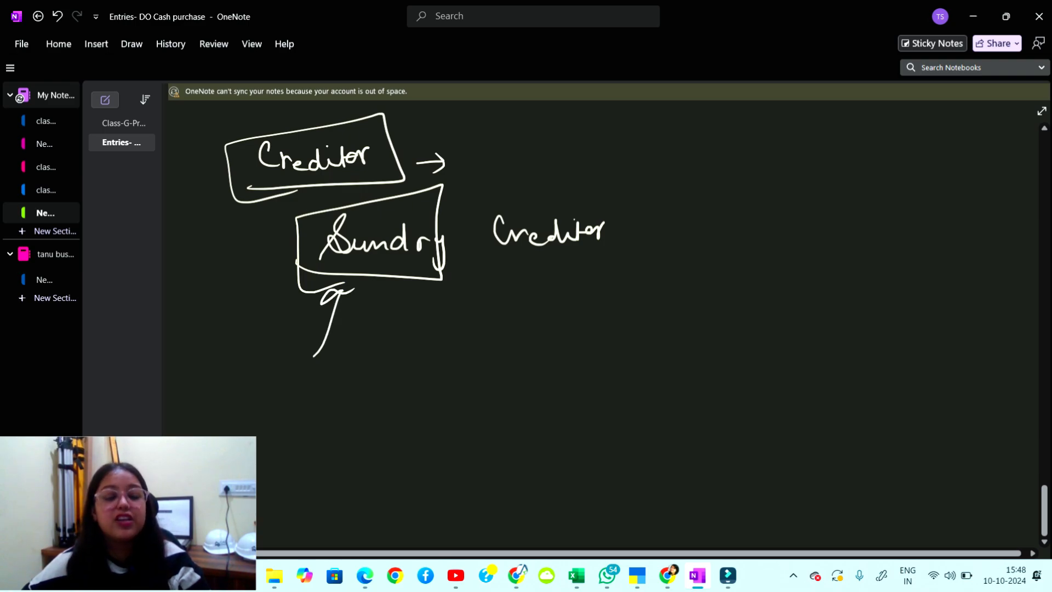
Add circled 'Debt', loop Sundry Creditor together, and write an underlined 'Creditor' at right.
{"action": "mouse_move", "coordinate": [641, 275]}
{"action": "left_mouse_down"}
{"action": "mouse_move", "coordinate": [653, 266]}
{"action": "mouse_move", "coordinate": [687, 278]}
{"action": "mouse_move", "coordinate": [723, 264]}
{"action": "left_mouse_up"}
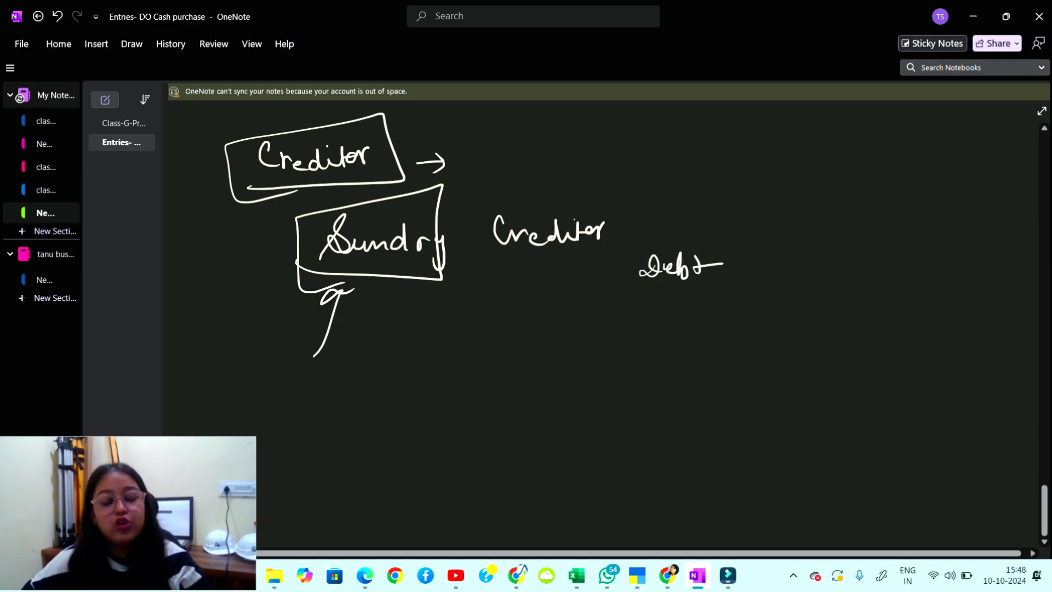
{"action": "mouse_move", "coordinate": [624, 301]}
{"action": "left_mouse_down"}
{"action": "mouse_move", "coordinate": [613, 331]}
{"action": "mouse_move", "coordinate": [678, 322]}
{"action": "mouse_move", "coordinate": [630, 349]}
{"action": "mouse_move", "coordinate": [657, 291]}
{"action": "left_mouse_up"}
{"action": "mouse_move", "coordinate": [734, 247]}
{"action": "left_mouse_down"}
{"action": "mouse_move", "coordinate": [759, 230]}
{"action": "mouse_move", "coordinate": [658, 243]}
{"action": "left_mouse_up"}
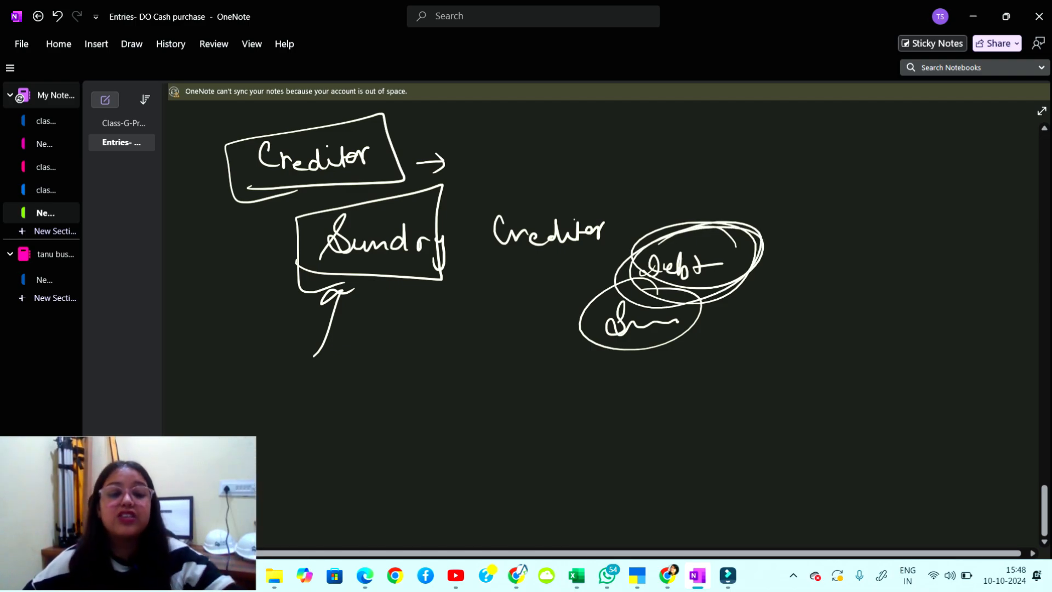
{"action": "mouse_move", "coordinate": [335, 285]}
{"action": "left_mouse_down"}
{"action": "mouse_move", "coordinate": [433, 272]}
{"action": "mouse_move", "coordinate": [542, 174]}
{"action": "mouse_move", "coordinate": [299, 274]}
{"action": "mouse_move", "coordinate": [405, 288]}
{"action": "left_mouse_up"}
{"action": "mouse_move", "coordinate": [861, 200]}
{"action": "left_mouse_down"}
{"action": "mouse_move", "coordinate": [857, 227]}
{"action": "mouse_move", "coordinate": [901, 204]}
{"action": "mouse_move", "coordinate": [938, 201]}
{"action": "left_mouse_up"}
{"action": "left_click_drag", "start_coordinate": [830, 241], "coordinate": [952, 236]}
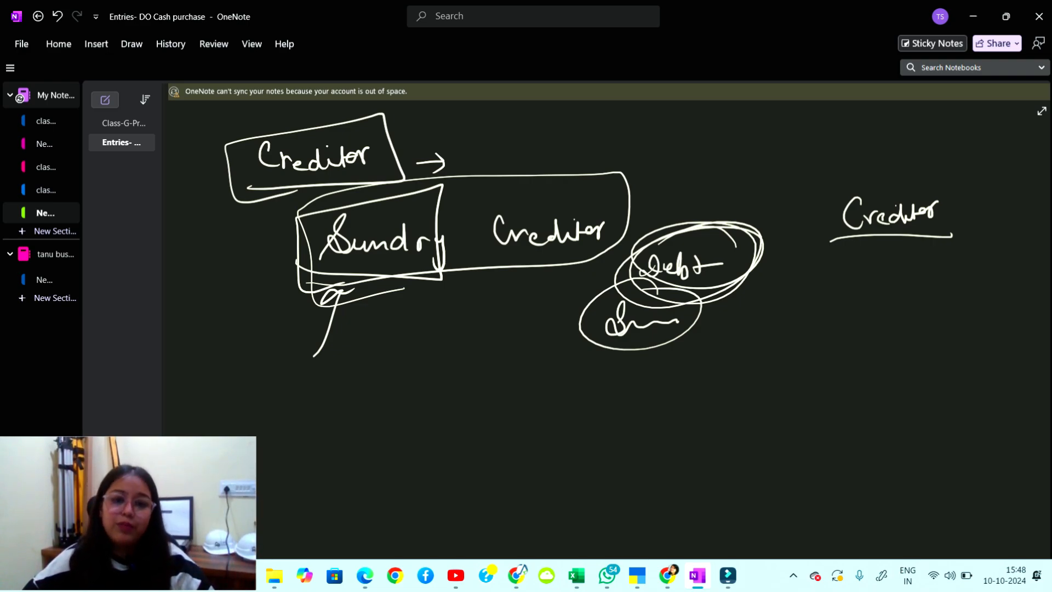
Box the right-hand 'Creditor' and draw a dashed arrow to an underlined 'Sundry'.
{"action": "mouse_move", "coordinate": [803, 272]}
{"action": "left_mouse_down"}
{"action": "mouse_move", "coordinate": [825, 272]}
{"action": "mouse_move", "coordinate": [818, 279]}
{"action": "left_mouse_up"}
{"action": "mouse_move", "coordinate": [836, 187]}
{"action": "left_mouse_down"}
{"action": "mouse_move", "coordinate": [825, 233]}
{"action": "mouse_move", "coordinate": [935, 224]}
{"action": "mouse_move", "coordinate": [911, 235]}
{"action": "left_mouse_up"}
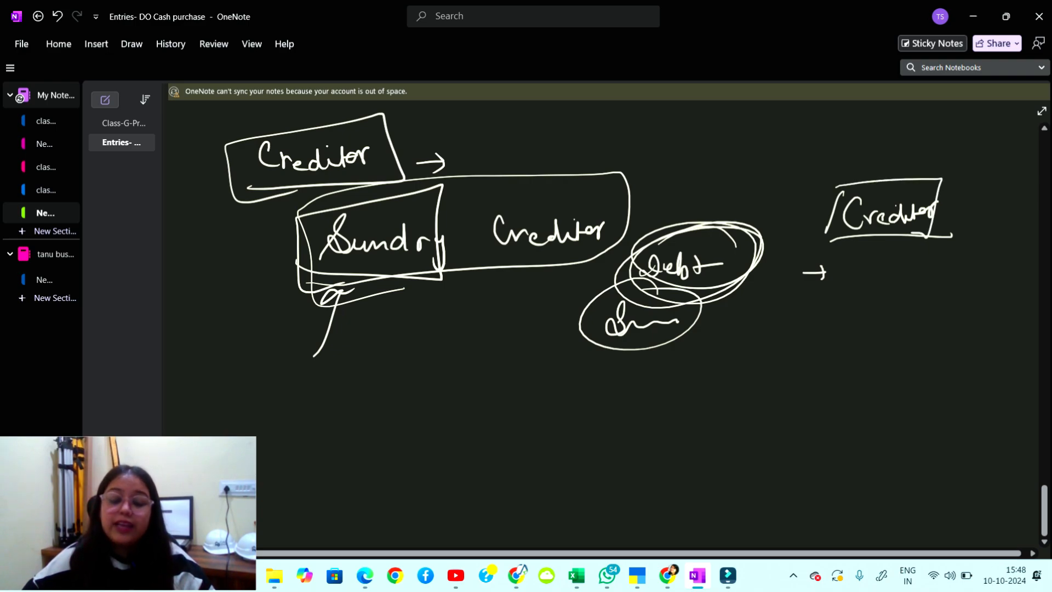
{"action": "left_click_drag", "start_coordinate": [843, 274], "coordinate": [853, 268]}
{"action": "left_click_drag", "start_coordinate": [863, 275], "coordinate": [891, 267]}
{"action": "left_click_drag", "start_coordinate": [901, 270], "coordinate": [934, 264]}
{"action": "left_click_drag", "start_coordinate": [944, 271], "coordinate": [954, 266]}
{"action": "mouse_move", "coordinate": [838, 297]}
{"action": "left_mouse_down"}
{"action": "mouse_move", "coordinate": [828, 318]}
{"action": "mouse_move", "coordinate": [871, 311]}
{"action": "mouse_move", "coordinate": [876, 293]}
{"action": "mouse_move", "coordinate": [907, 299]}
{"action": "mouse_move", "coordinate": [900, 318]}
{"action": "left_mouse_up"}
{"action": "left_click_drag", "start_coordinate": [826, 330], "coordinate": [877, 327]}
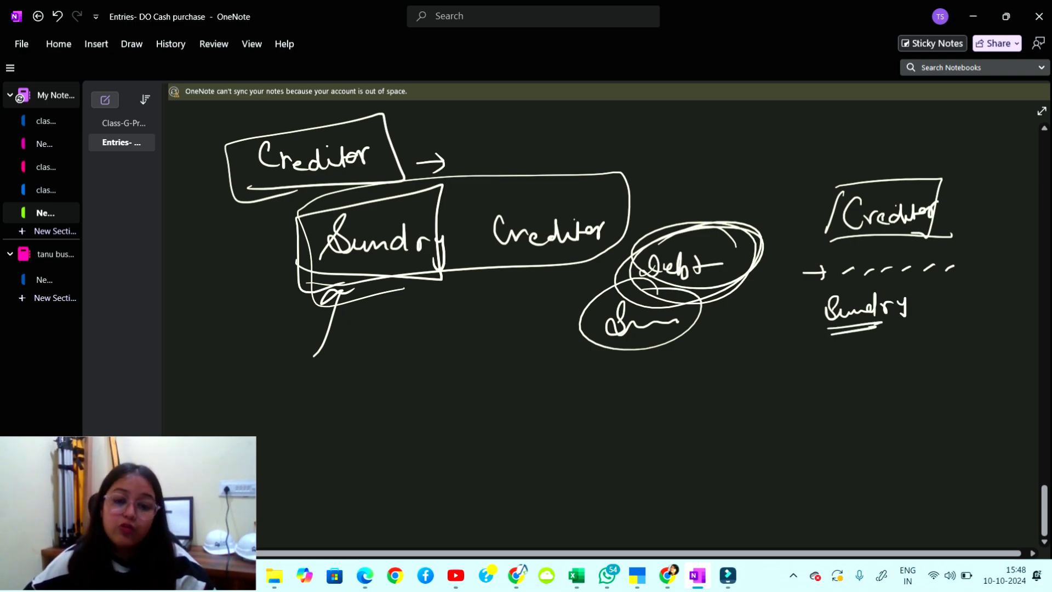
Write a boxed '& Expense' with a pointing arrow, then minimise OneNote.
{"action": "mouse_move", "coordinate": [409, 347]}
{"action": "left_mouse_down"}
{"action": "mouse_move", "coordinate": [402, 366]}
{"action": "mouse_move", "coordinate": [409, 351]}
{"action": "left_mouse_up"}
{"action": "mouse_move", "coordinate": [456, 348]}
{"action": "left_mouse_down"}
{"action": "mouse_move", "coordinate": [473, 351]}
{"action": "mouse_move", "coordinate": [472, 375]}
{"action": "left_mouse_up"}
{"action": "left_click_drag", "start_coordinate": [477, 357], "coordinate": [480, 374]}
{"action": "mouse_move", "coordinate": [493, 357]}
{"action": "left_mouse_down"}
{"action": "mouse_move", "coordinate": [499, 382]}
{"action": "mouse_move", "coordinate": [542, 350]}
{"action": "mouse_move", "coordinate": [549, 362]}
{"action": "left_mouse_up"}
{"action": "left_click_drag", "start_coordinate": [448, 392], "coordinate": [565, 370]}
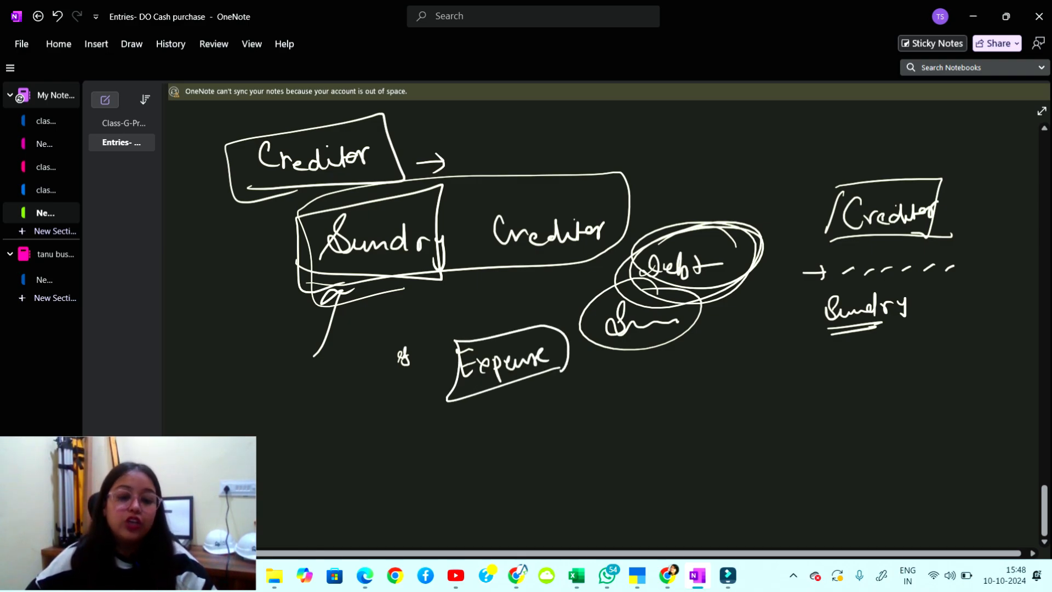
{"action": "mouse_move", "coordinate": [426, 373]}
{"action": "left_mouse_down"}
{"action": "mouse_move", "coordinate": [442, 372]}
{"action": "mouse_move", "coordinate": [436, 378]}
{"action": "left_mouse_up"}
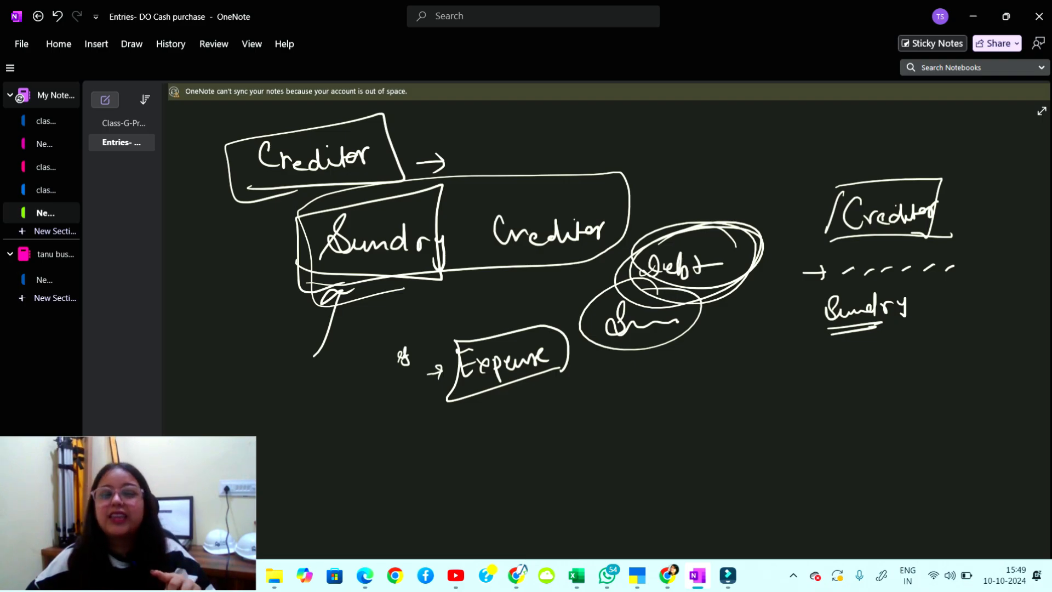
{"action": "mouse_move", "coordinate": [465, 418]}
{"action": "left_mouse_down"}
{"action": "mouse_move", "coordinate": [472, 433]}
{"action": "mouse_move", "coordinate": [532, 419]}
{"action": "left_mouse_up"}
{"action": "mouse_move", "coordinate": [478, 402]}
{"action": "left_mouse_down"}
{"action": "mouse_move", "coordinate": [537, 389]}
{"action": "mouse_move", "coordinate": [563, 369]}
{"action": "mouse_move", "coordinate": [625, 361]}
{"action": "left_mouse_up"}
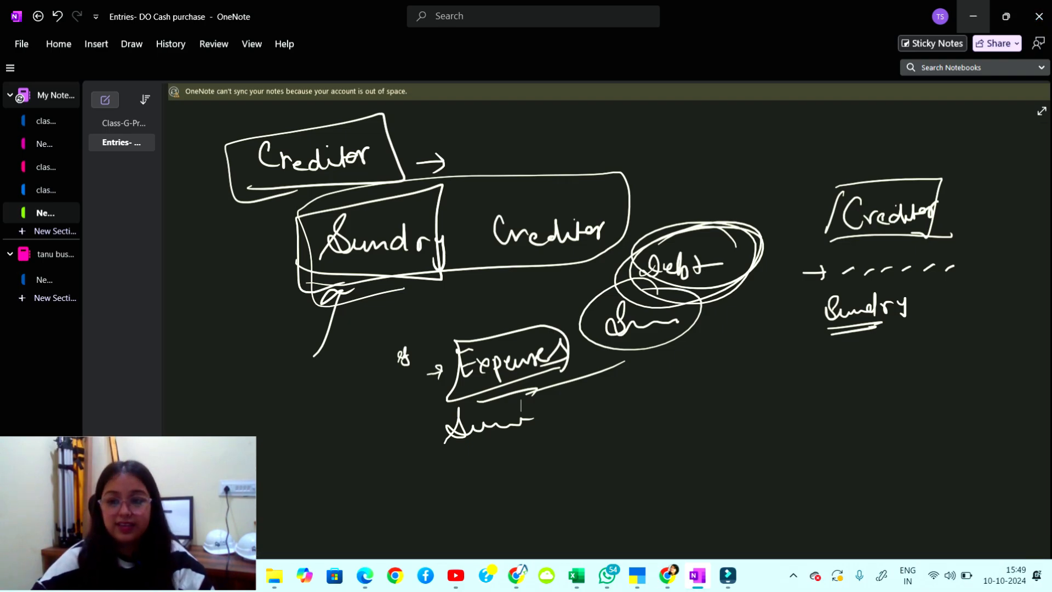
{"action": "left_click", "coordinate": [973, 16]}
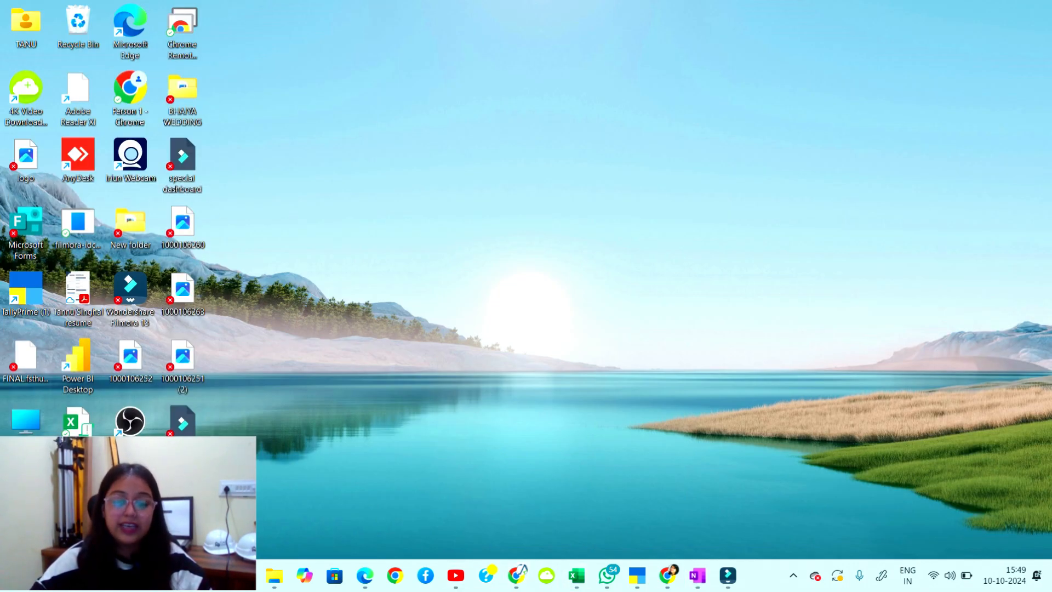
Place Mr.Y under Sundry Creditors with bill-by-bill balances and a 60-day credit period.
{"action": "left_click", "coordinate": [636, 575]}
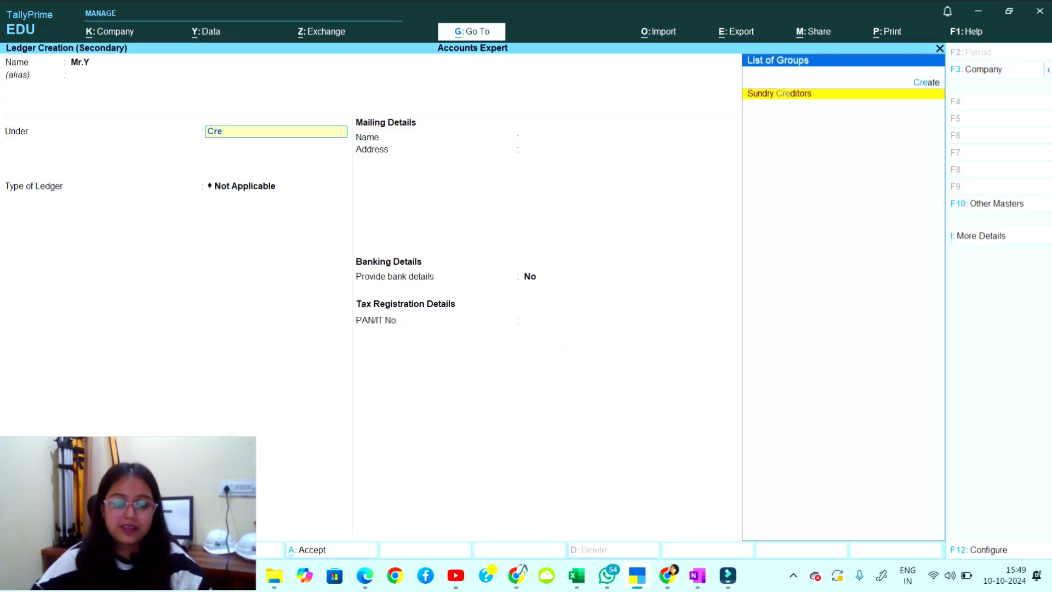
{"action": "key", "text": "Return"}
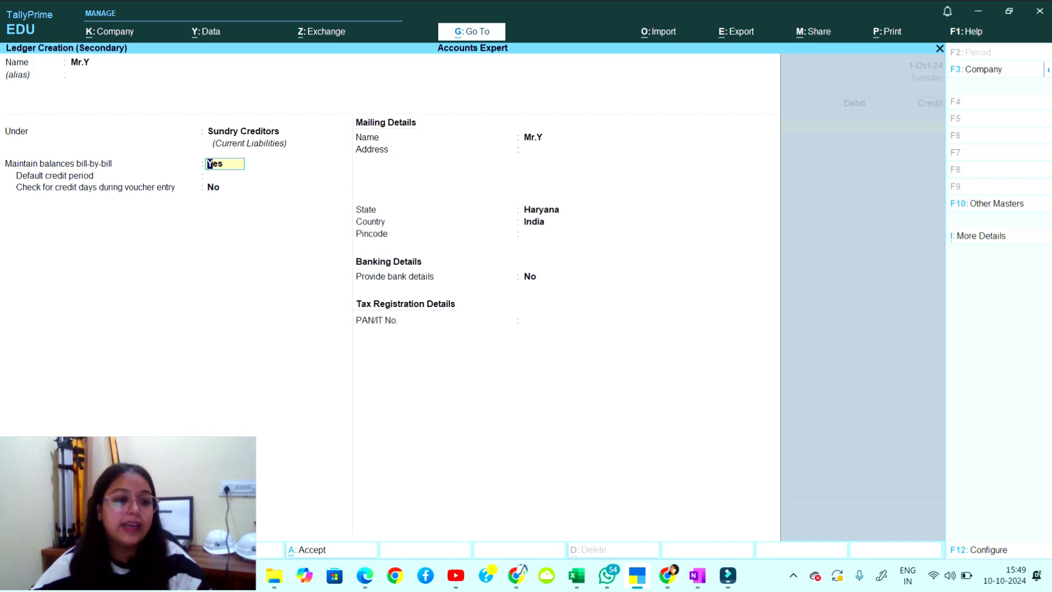
{"action": "key", "text": "Return"}
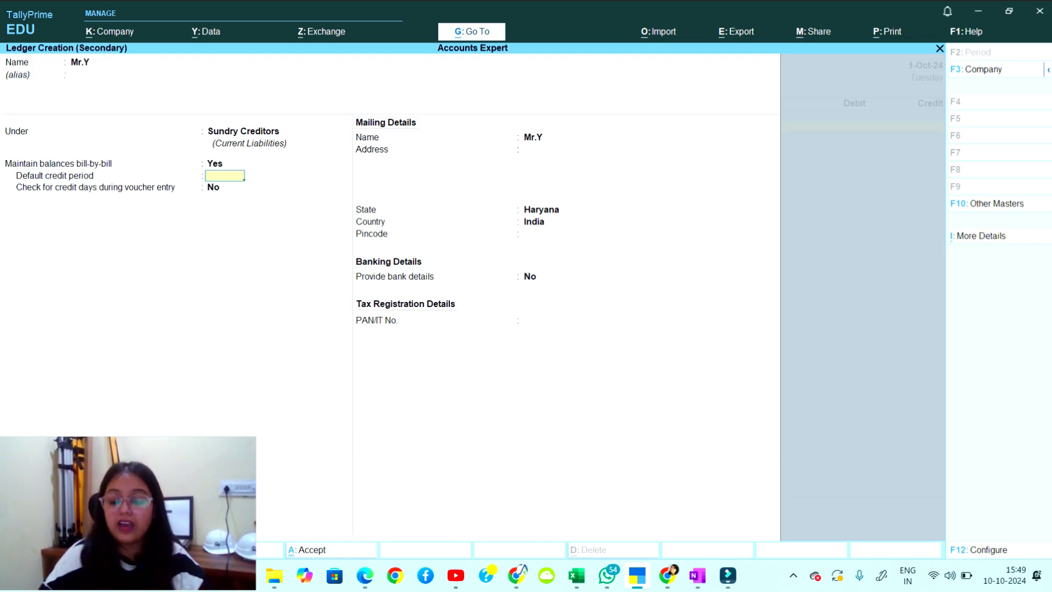
{"action": "type", "text": "60"}
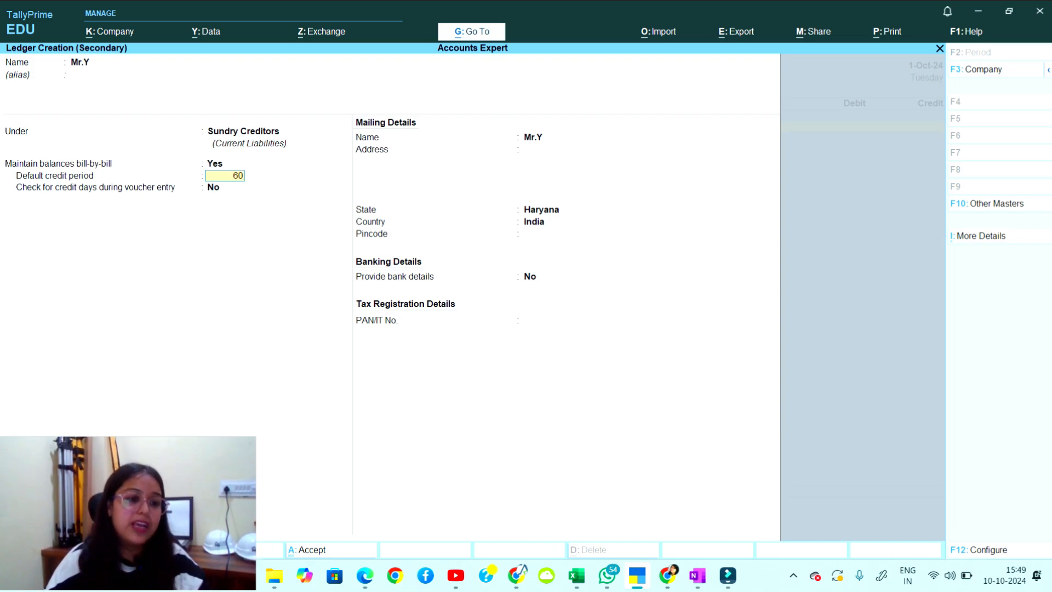
{"action": "key", "text": "Return"}
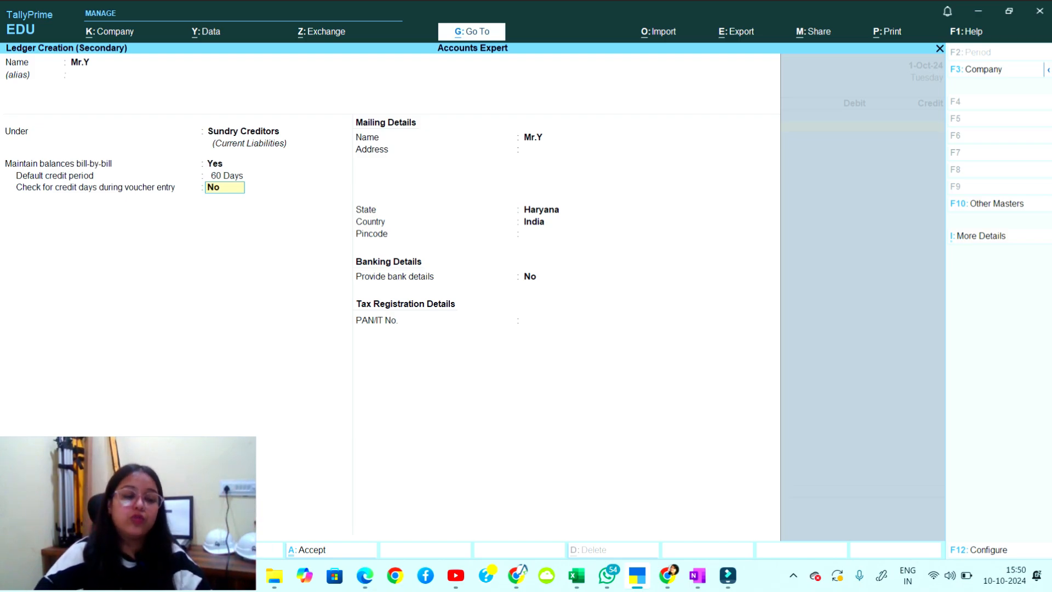
{"action": "key", "text": "Return"}
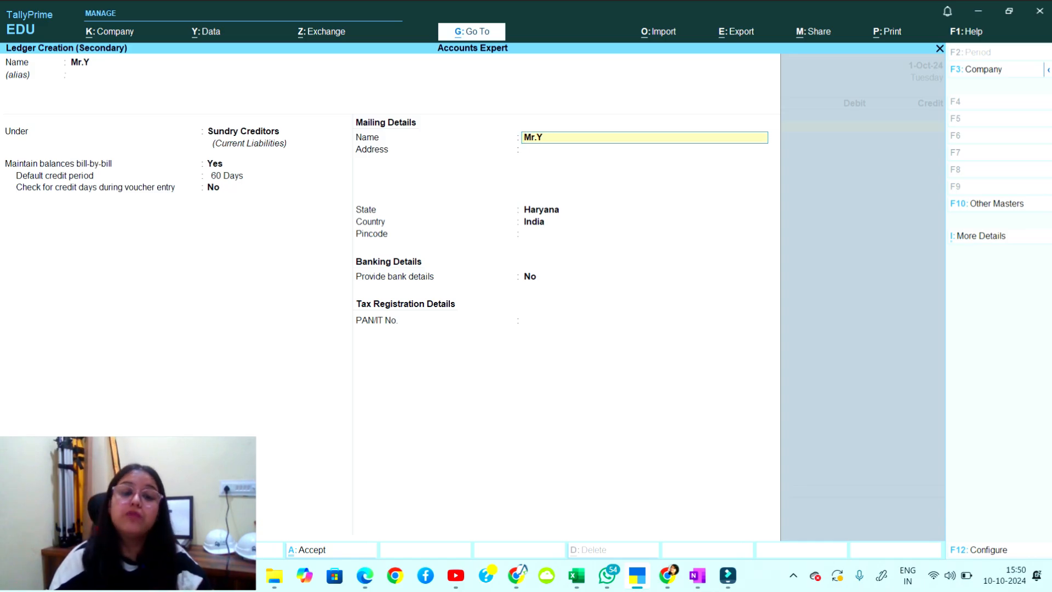
Enter the ledger's mailing address and pincode, leave bank details set to No, and save.
{"action": "key", "text": "Return"}
{"action": "type", "text": "Far"}
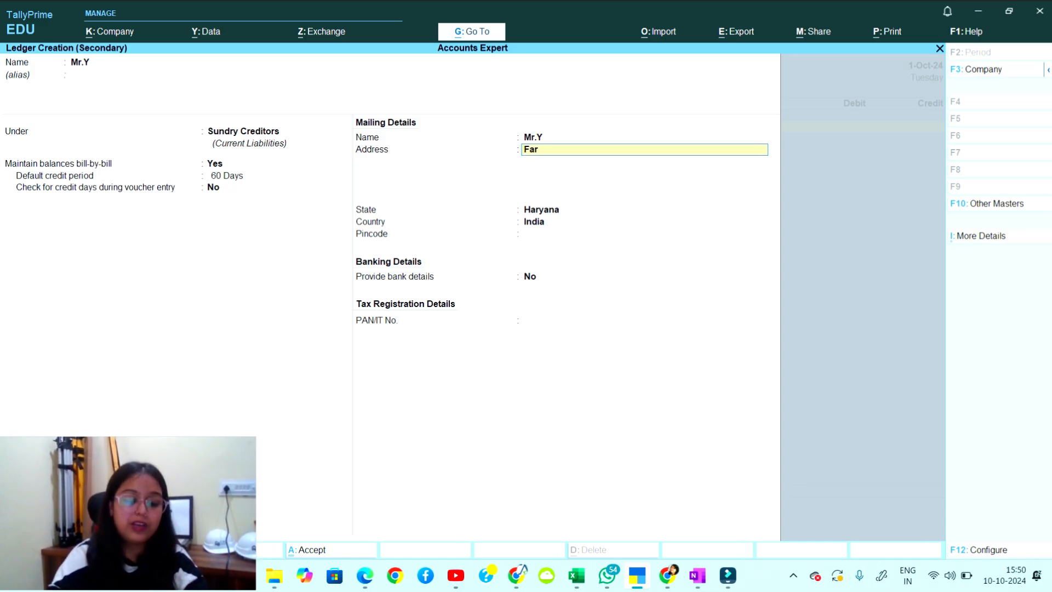
{"action": "type", "text": "idabaad"}
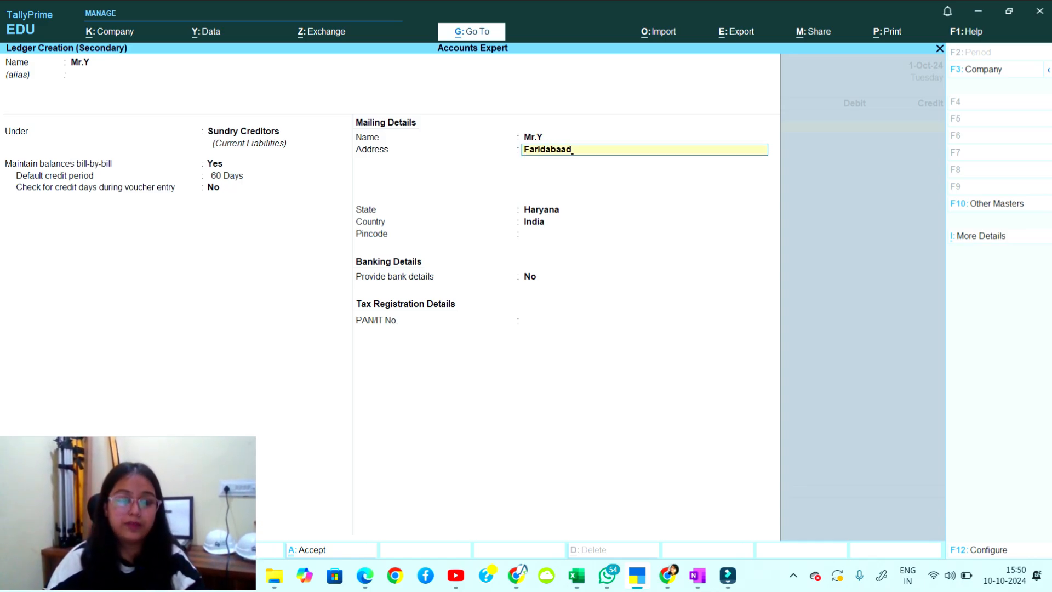
{"action": "key", "text": "Return"}
{"action": "key", "text": "Return"}
{"action": "key", "text": "Return"}
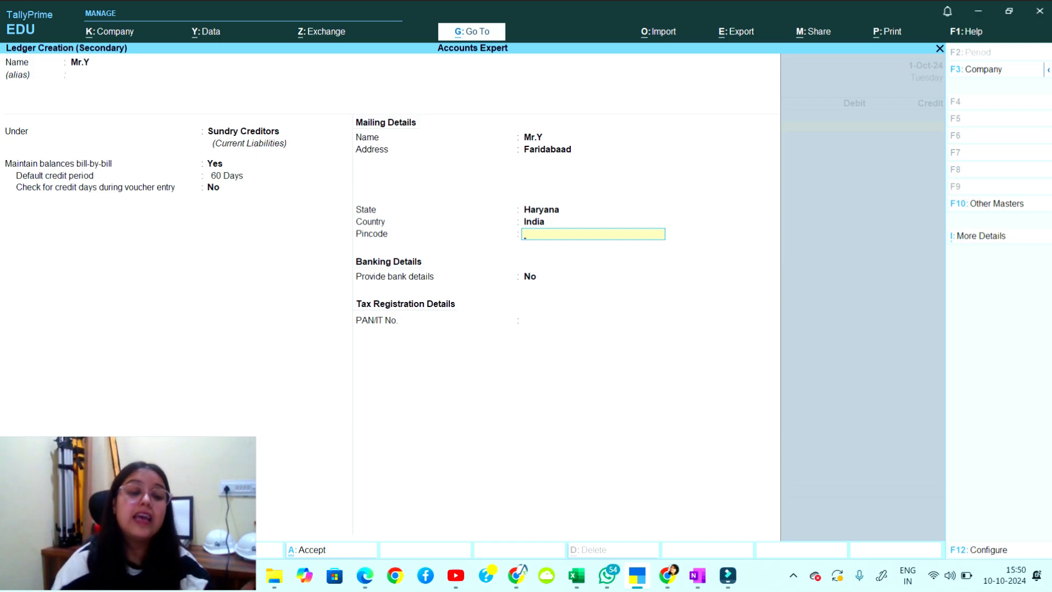
{"action": "type", "text": "4165881"}
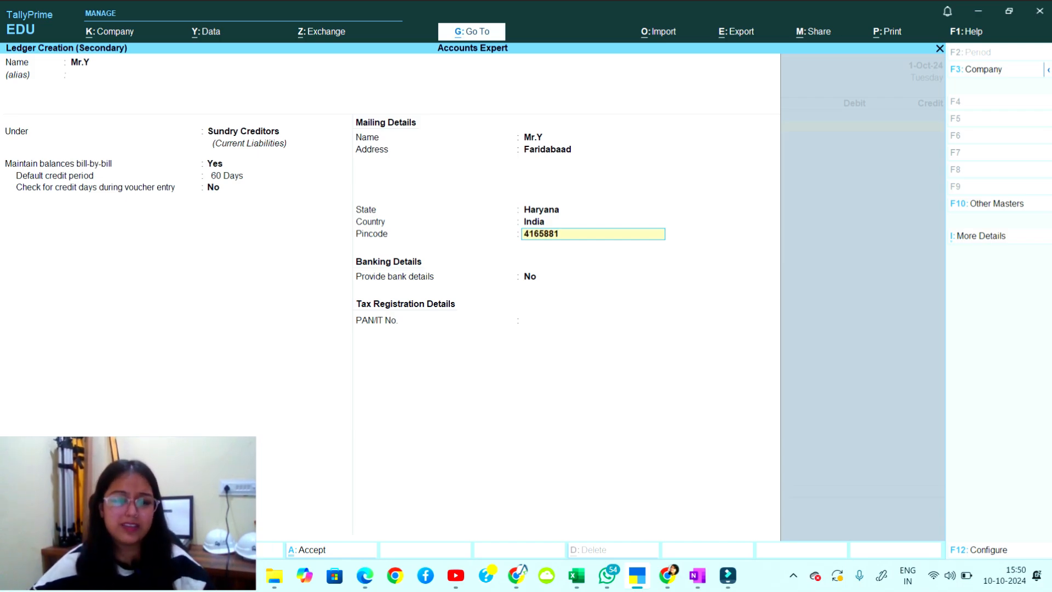
{"action": "key", "text": "Return"}
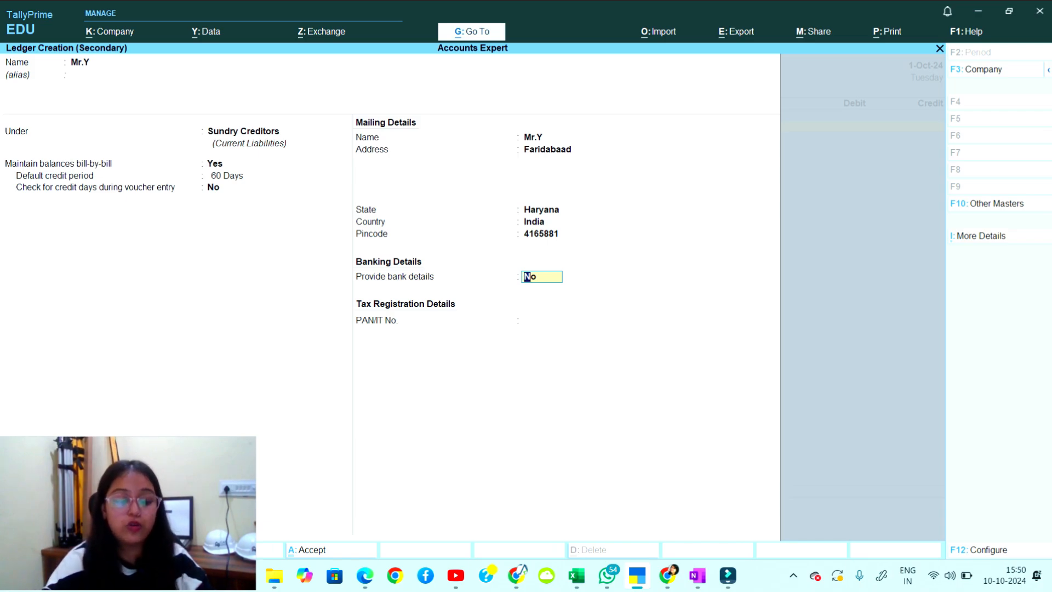
{"action": "type", "text": "y"}
{"action": "key", "text": "Return"}
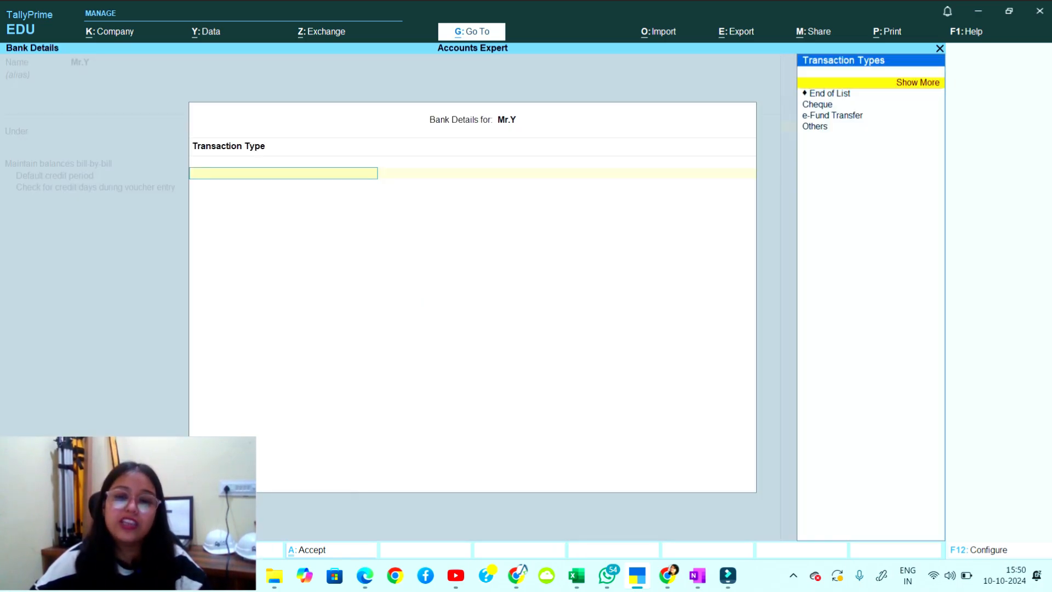
{"action": "key", "text": "Escape"}
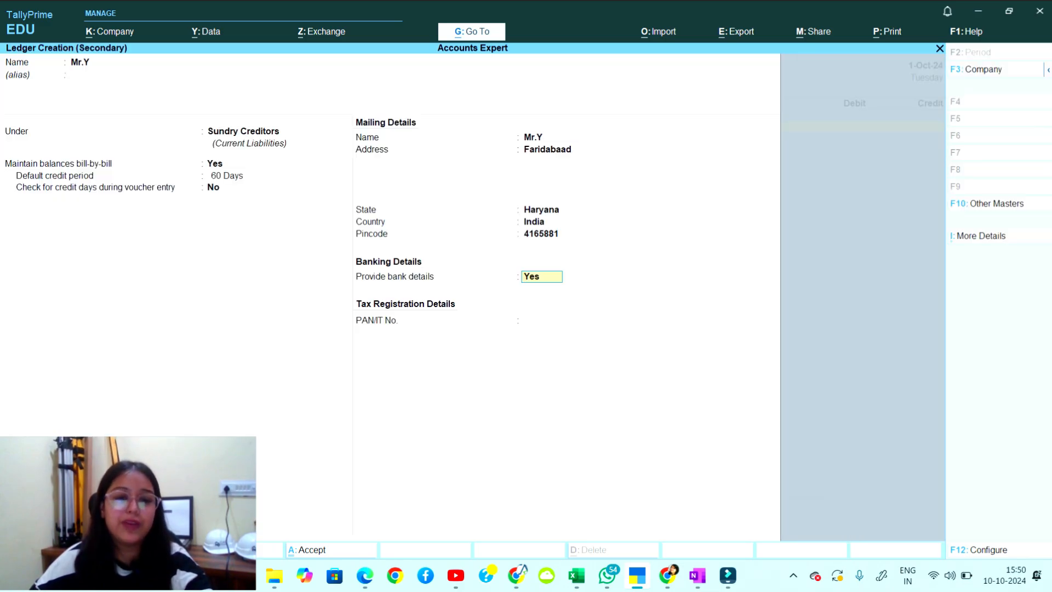
{"action": "type", "text": "n"}
{"action": "key", "text": "Return"}
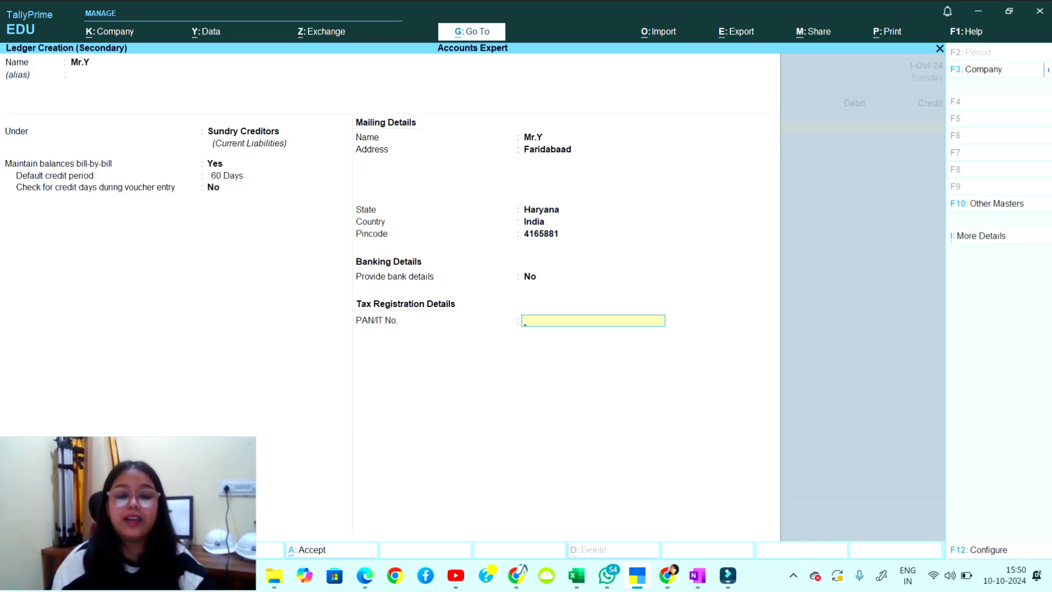
{"action": "key", "text": "Return"}
Accept the ledger and credit Mr.Y 10,00,000 on the purchase voucher.
{"action": "key", "text": "Return"}
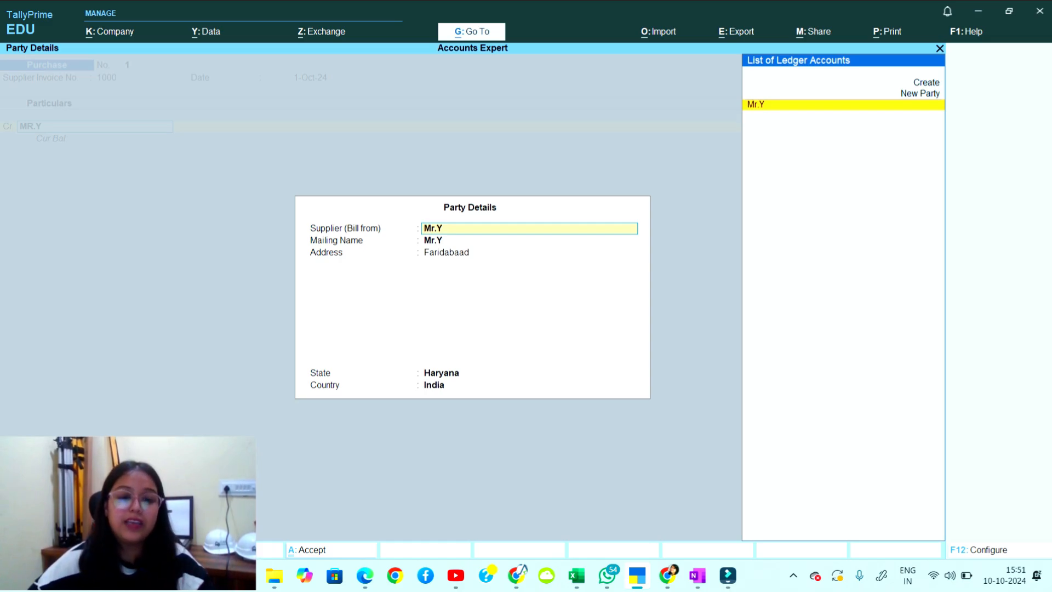
{"action": "key", "text": "Return"}
{"action": "key", "text": "Return"}
{"action": "key", "text": "Return"}
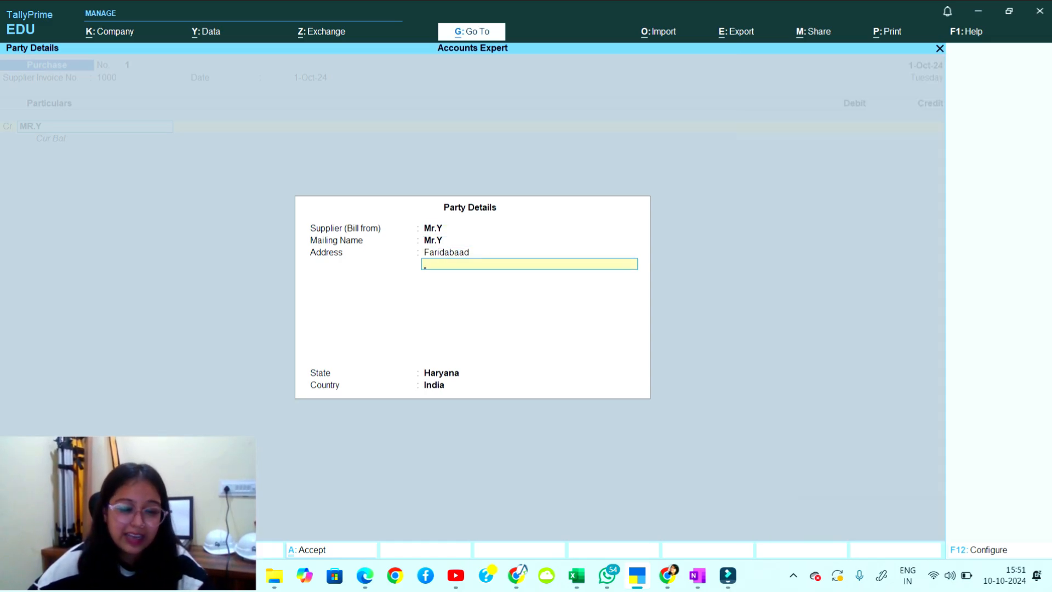
{"action": "key", "text": "Return"}
{"action": "key", "text": "Return"}
{"action": "key", "text": "Return"}
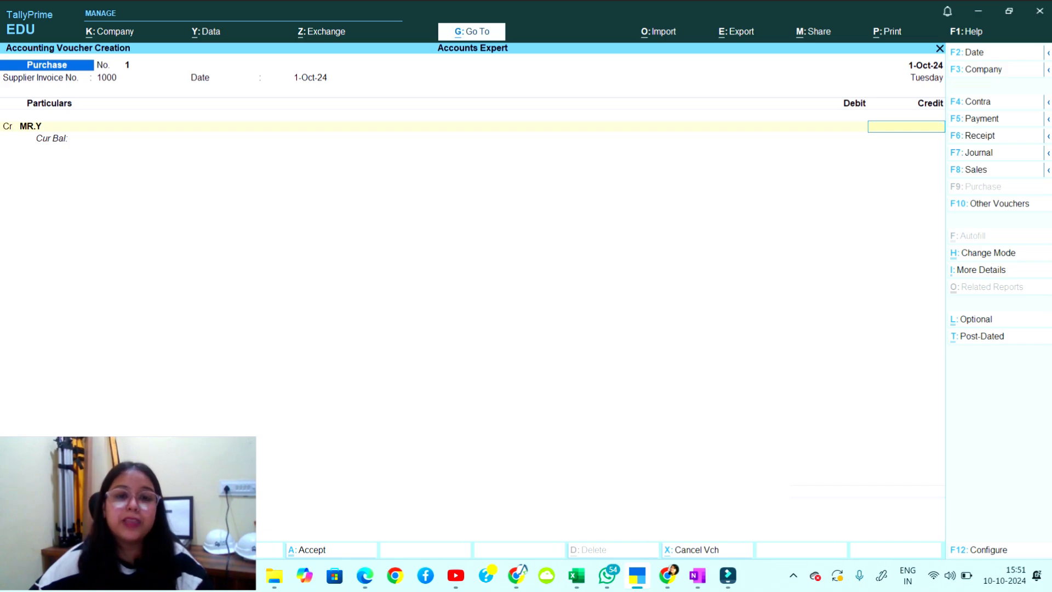
{"action": "type", "text": "1000000"}
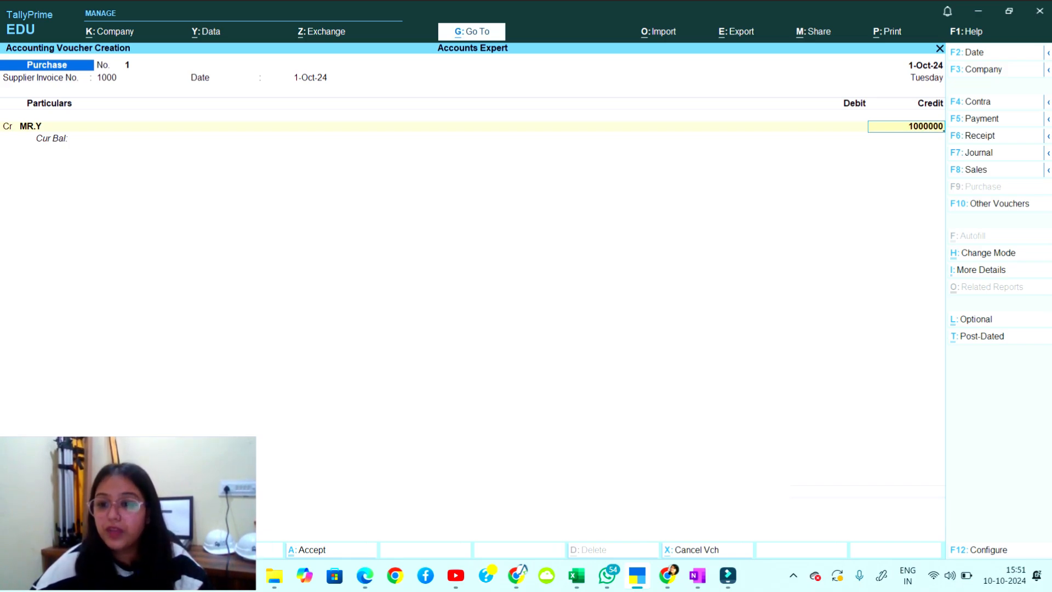
{"action": "key", "text": "Return"}
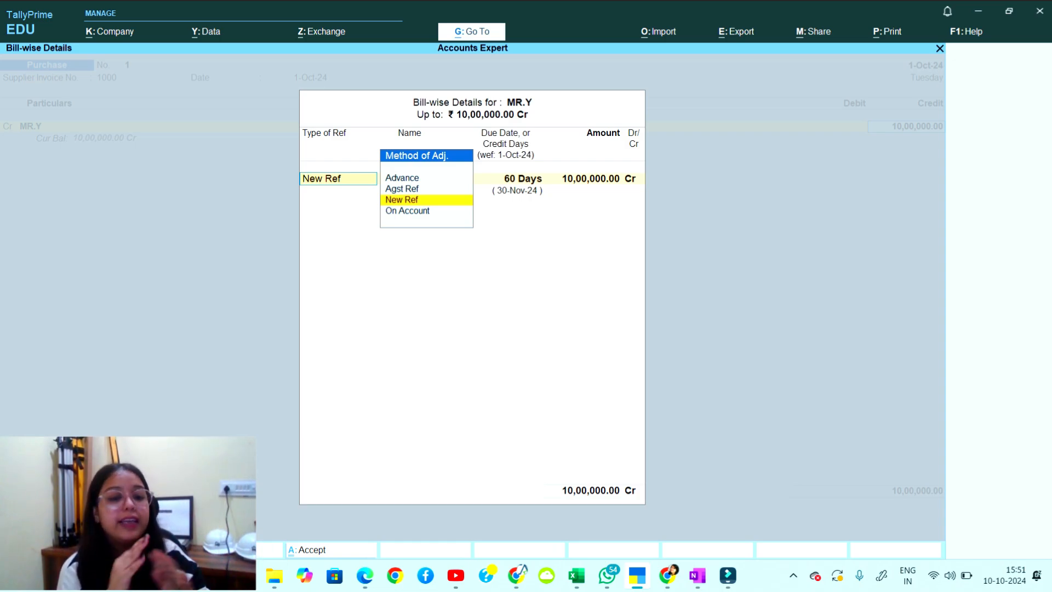
Change MR.Y's New Ref bill name from 1000 to 1, keeping 60 days and 10,00,000 Cr.
{"action": "key", "text": "Return"}
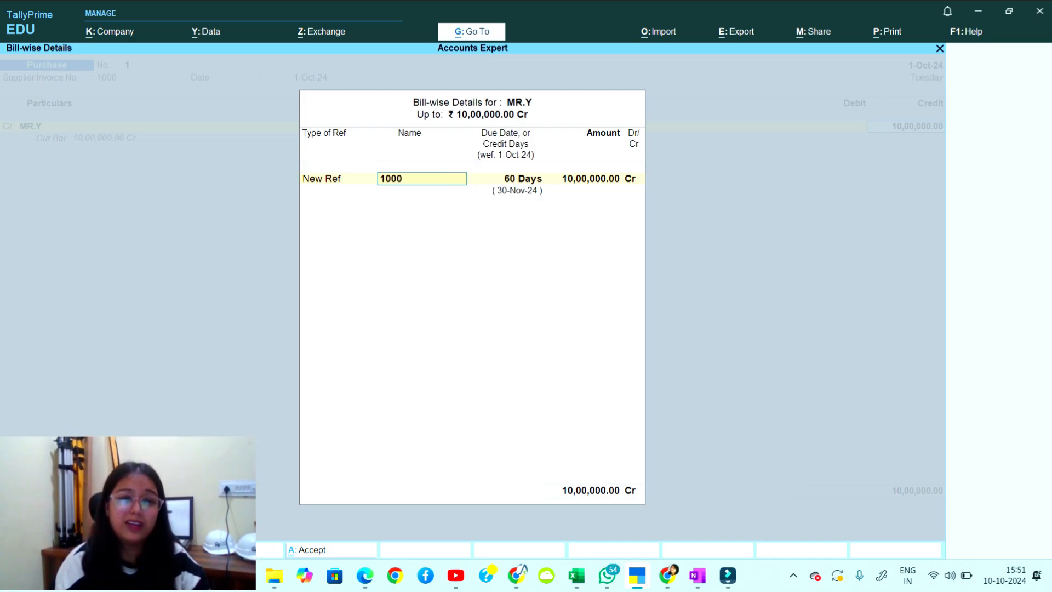
{"action": "key", "text": "Return"}
{"action": "key", "text": "Return"}
{"action": "key", "text": "Return"}
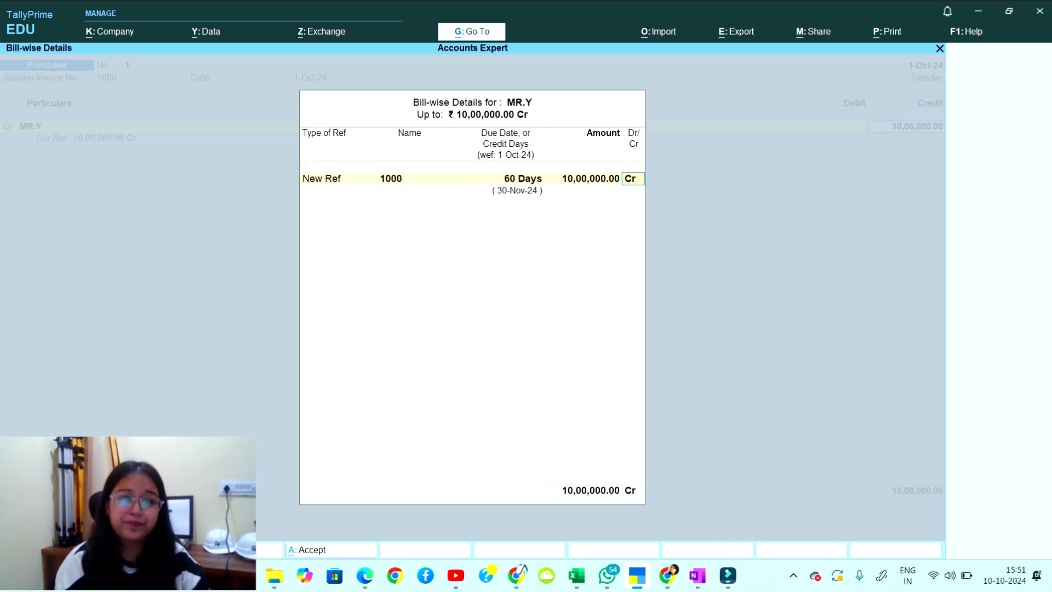
{"action": "key", "text": "Return"}
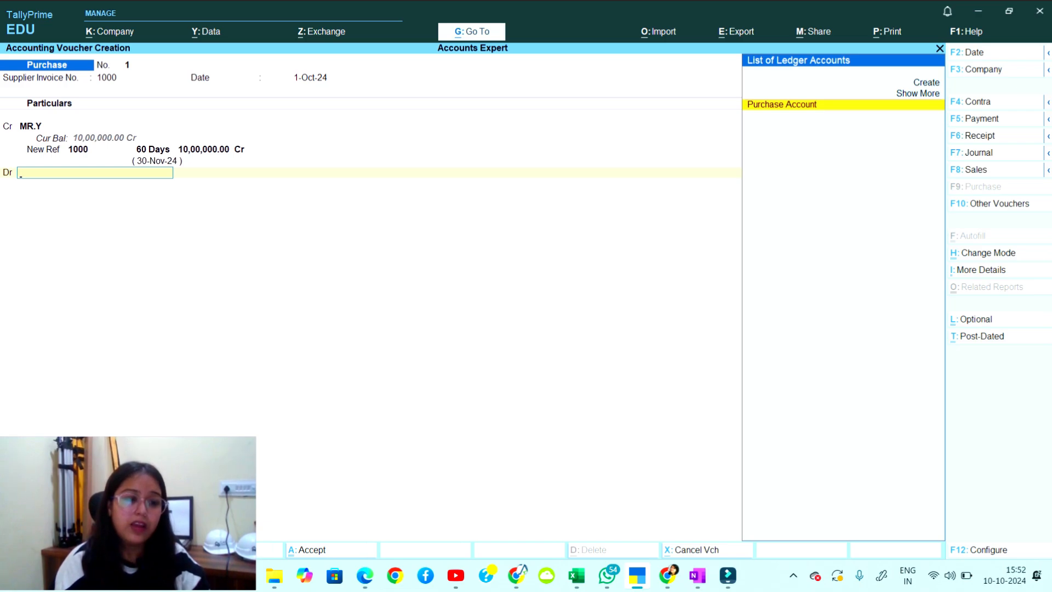
{"action": "key", "text": "BackSpace"}
{"action": "key", "text": "BackSpace"}
{"action": "key", "text": "BackSpace"}
{"action": "key", "text": "BackSpace"}
{"action": "key", "text": "BackSpace"}
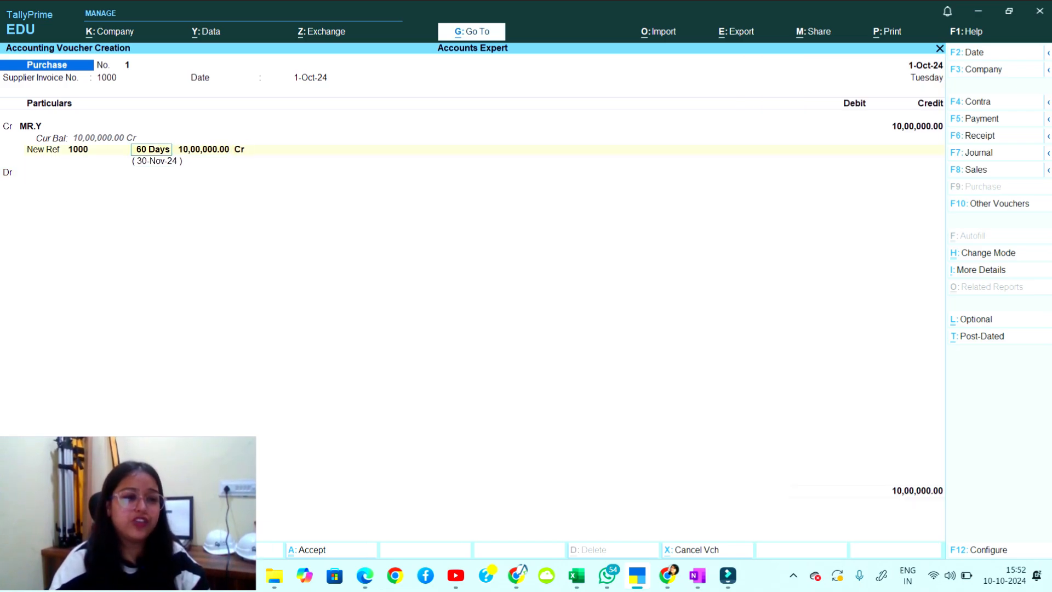
{"action": "key", "text": "Return"}
{"action": "key", "text": "Return"}
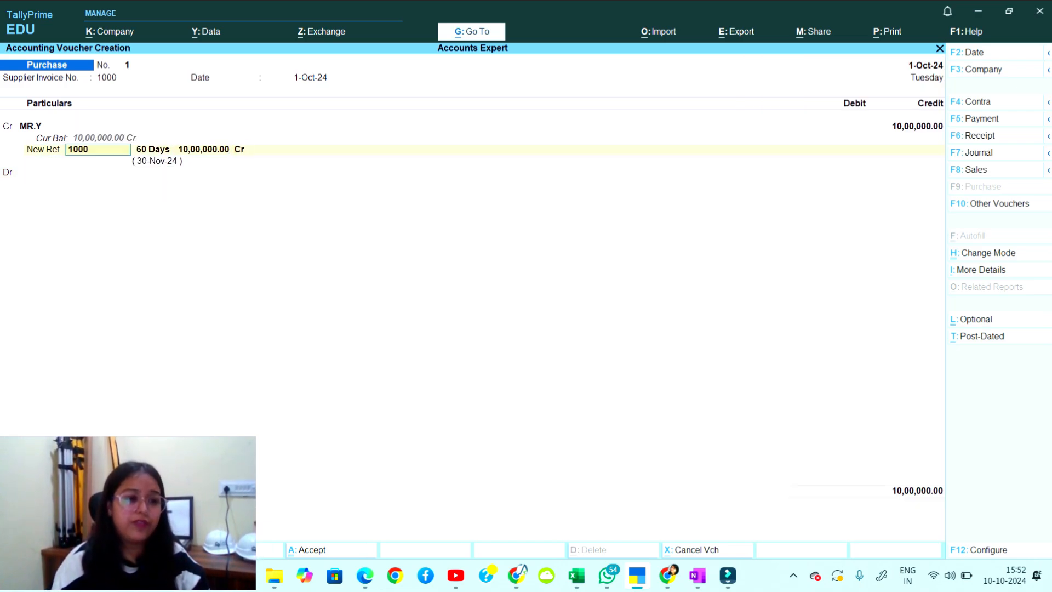
{"action": "key", "text": "BackSpace"}
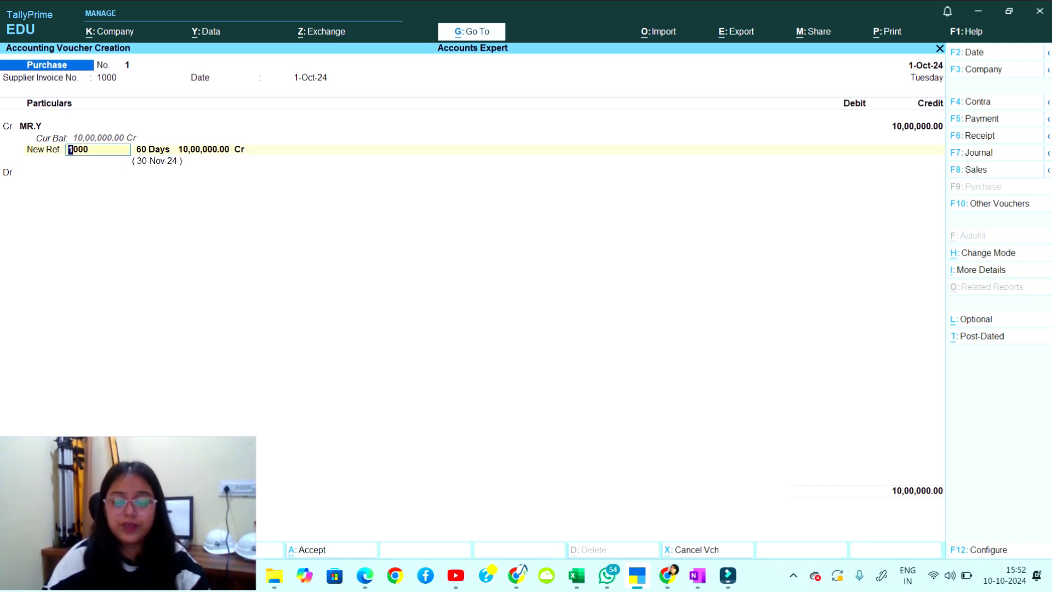
{"action": "type", "text": "1"}
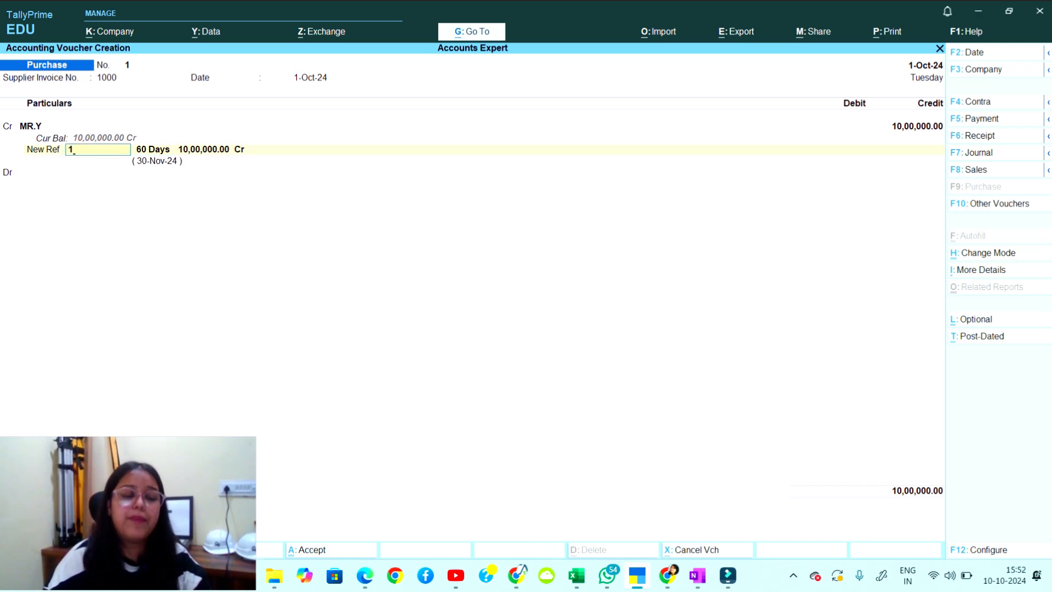
{"action": "key", "text": "Return"}
{"action": "key", "text": "Return"}
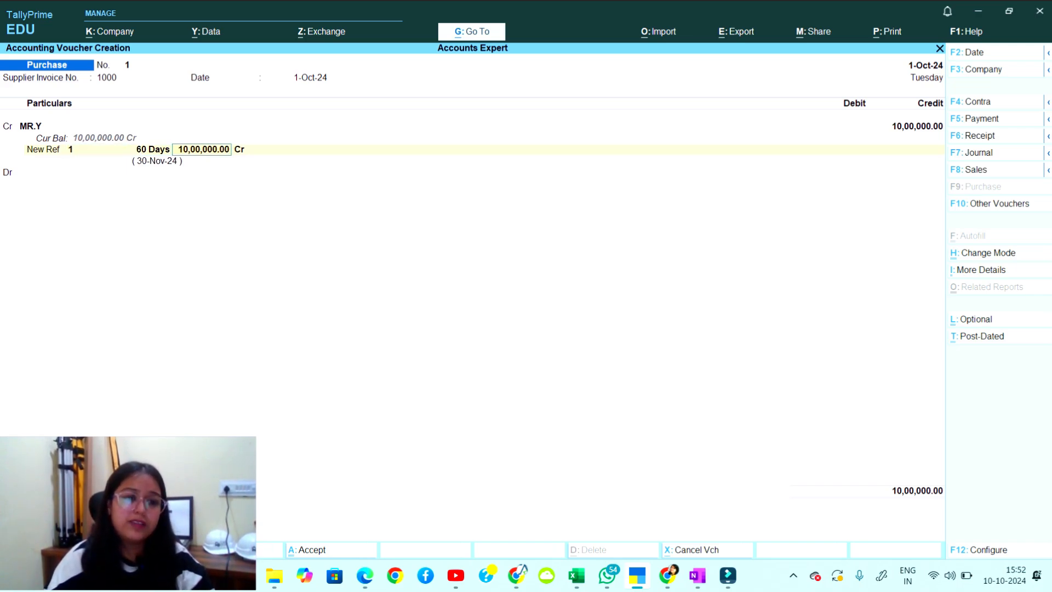
{"action": "key", "text": "Return"}
{"action": "key", "text": "Return"}
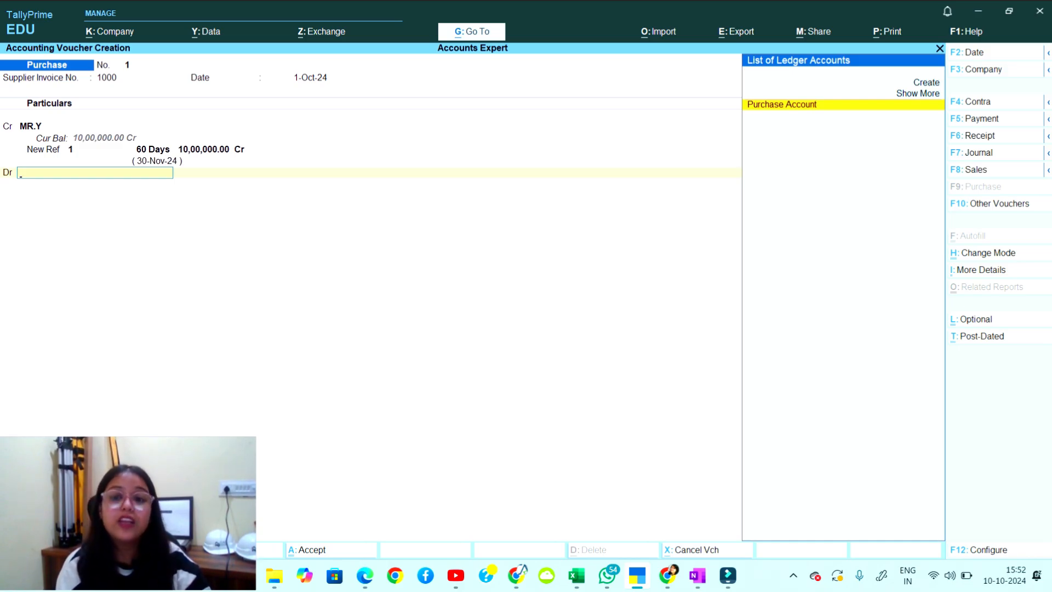
Debit Purchase Account for 1,000 pcs Shoes at 1,000 each (10,00,000) and save the voucher.
{"action": "key", "text": "Return"}
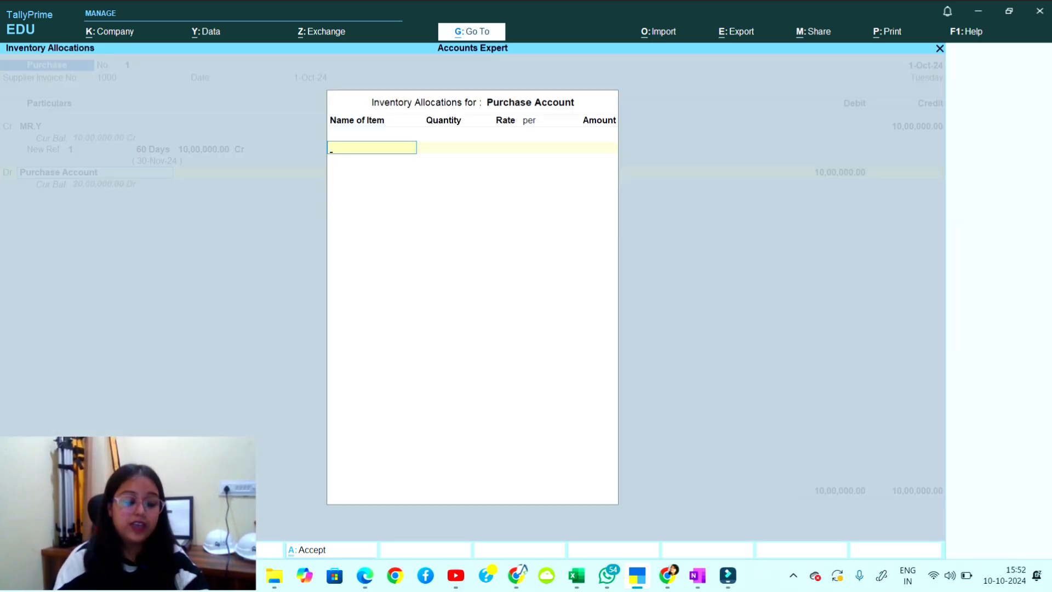
{"action": "type", "text": "Sh"}
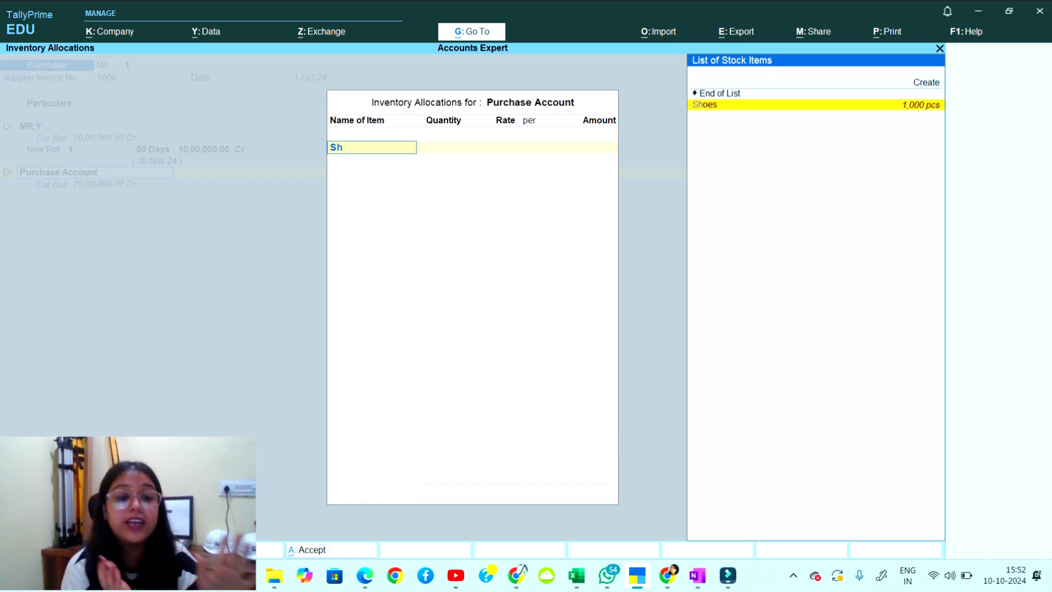
{"action": "key", "text": "Return"}
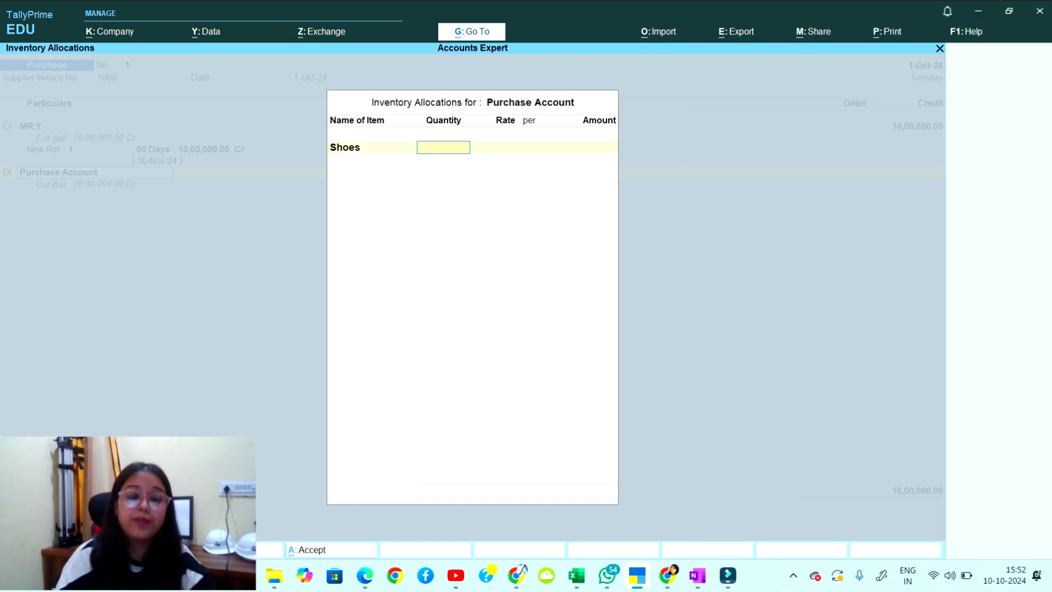
{"action": "type", "text": "1000"}
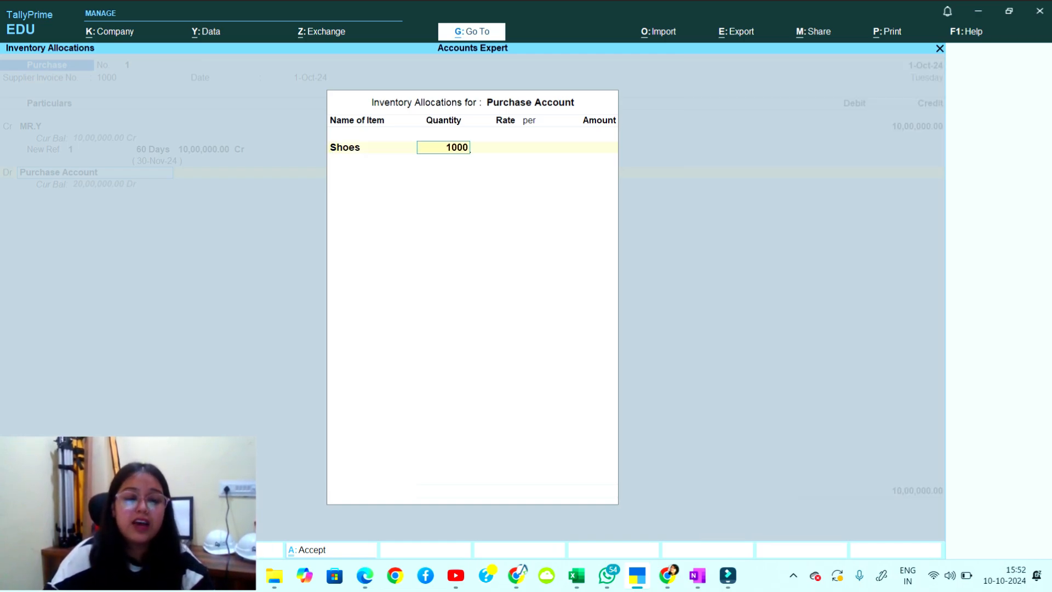
{"action": "key", "text": "Return"}
{"action": "type", "text": "1000"}
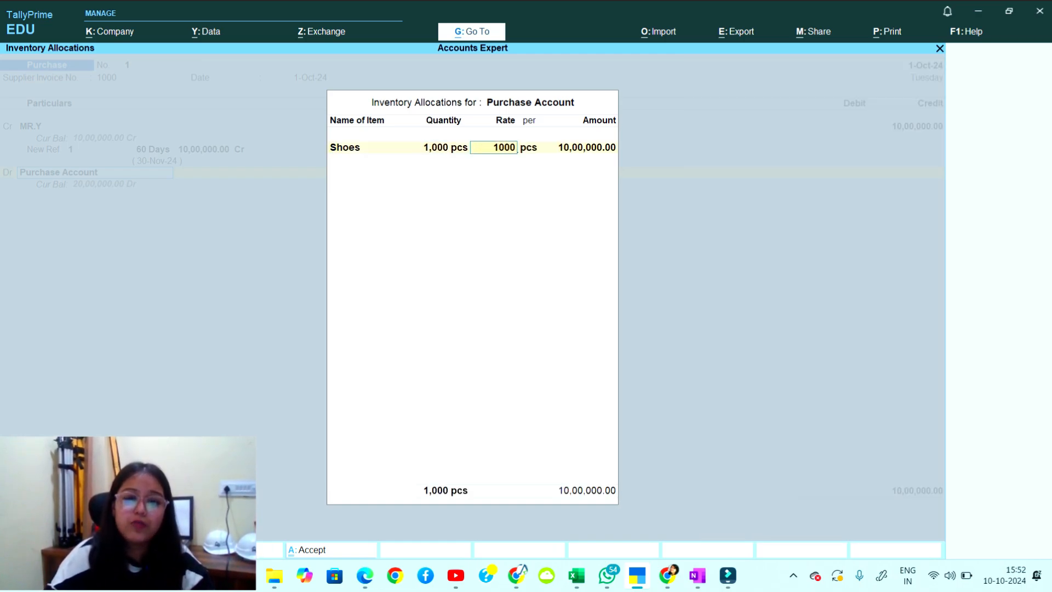
{"action": "key", "text": "Return"}
{"action": "key", "text": "Return"}
{"action": "key", "text": "Return"}
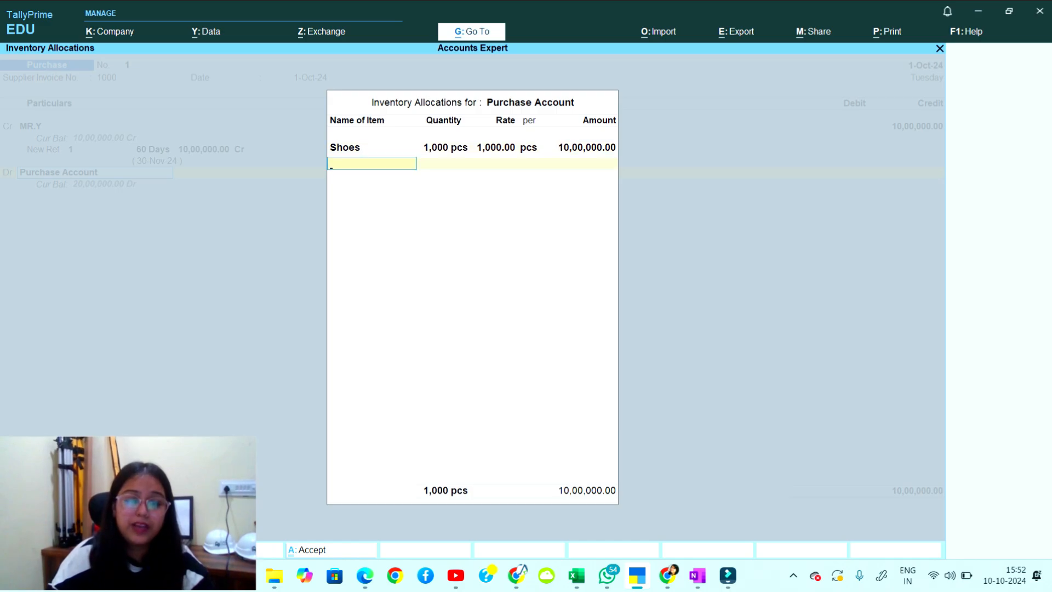
{"action": "key", "text": "Return"}
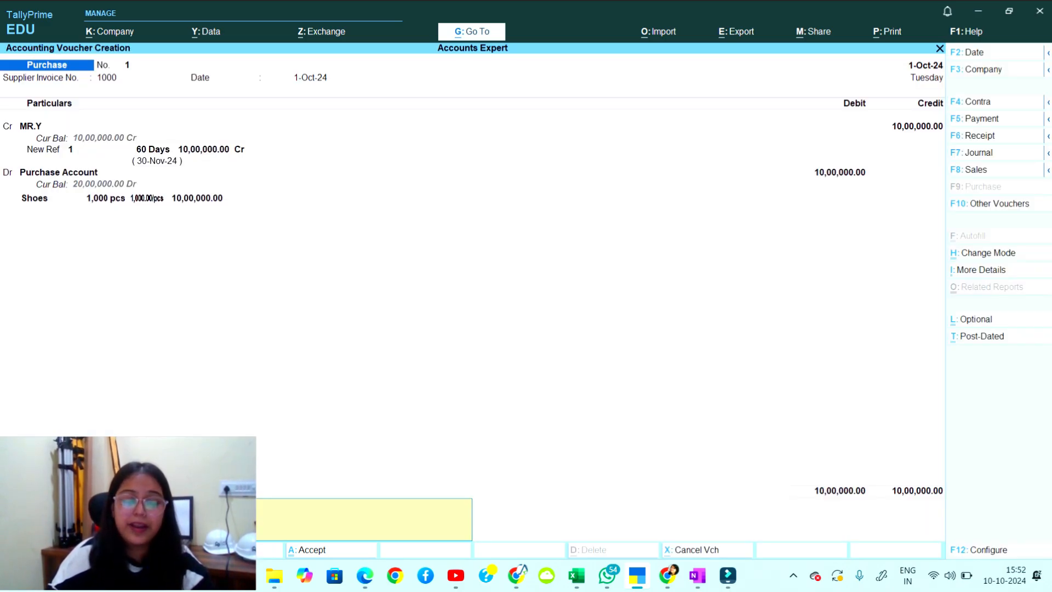
{"action": "key", "text": "Return"}
{"action": "key", "text": "Return"}
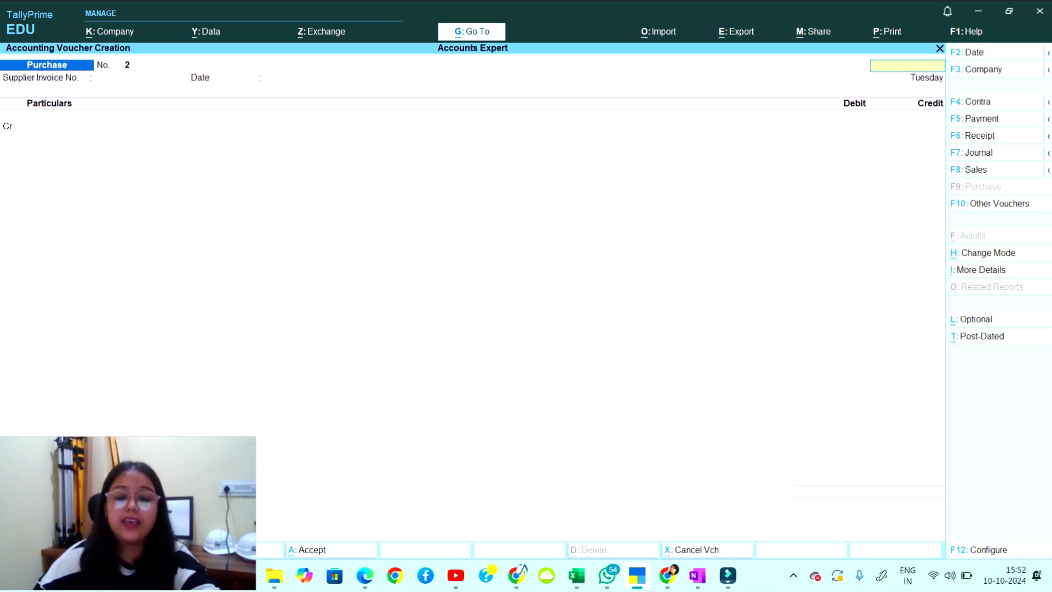
Quit voucher entry, view MR.Y's 10,00,000 purchase in the Day Book, then return to OneNote.
{"action": "key", "text": "Escape"}
{"action": "key", "text": "Return"}
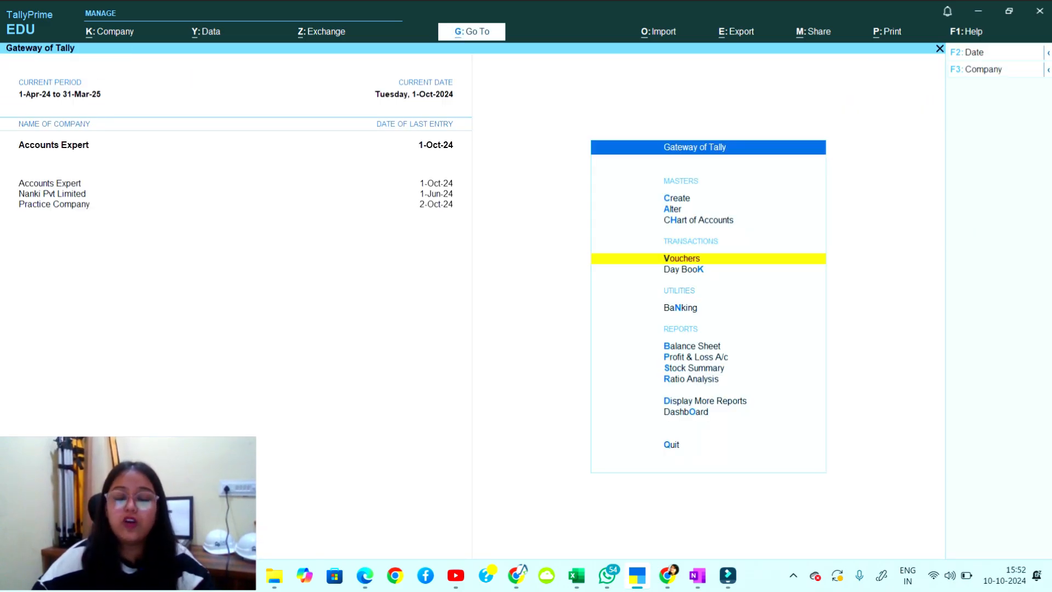
{"action": "key", "text": "Down"}
{"action": "key", "text": "Return"}
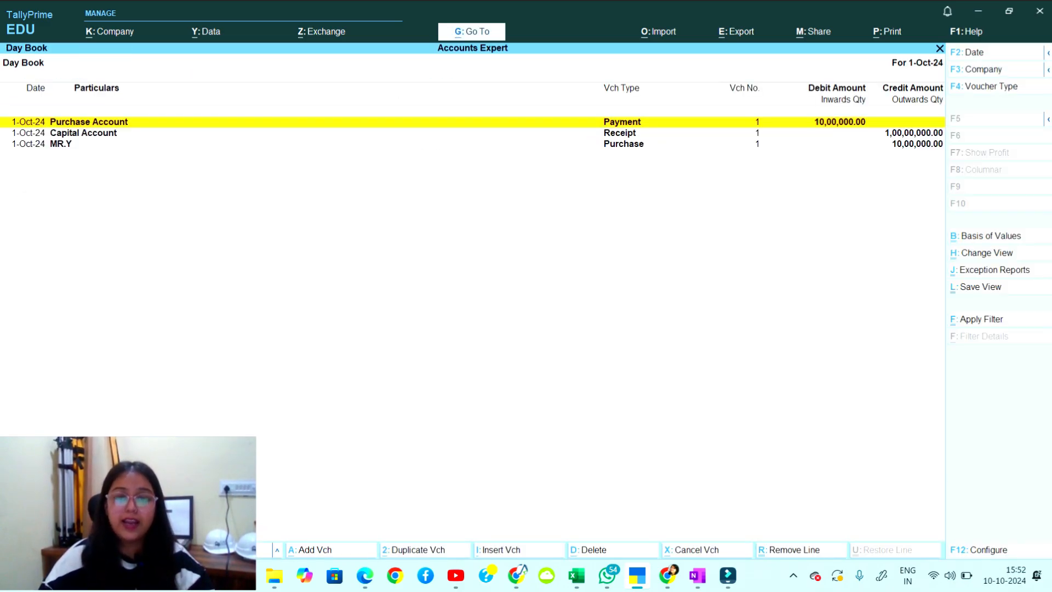
{"action": "key", "text": "Down"}
{"action": "key", "text": "Down"}
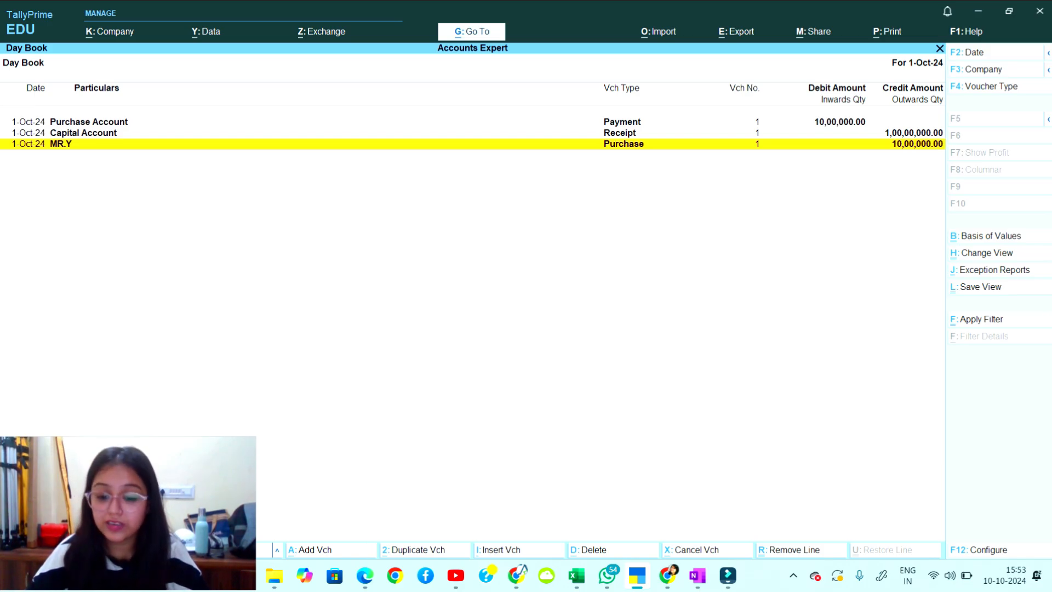
{"action": "left_click", "coordinate": [697, 575]}
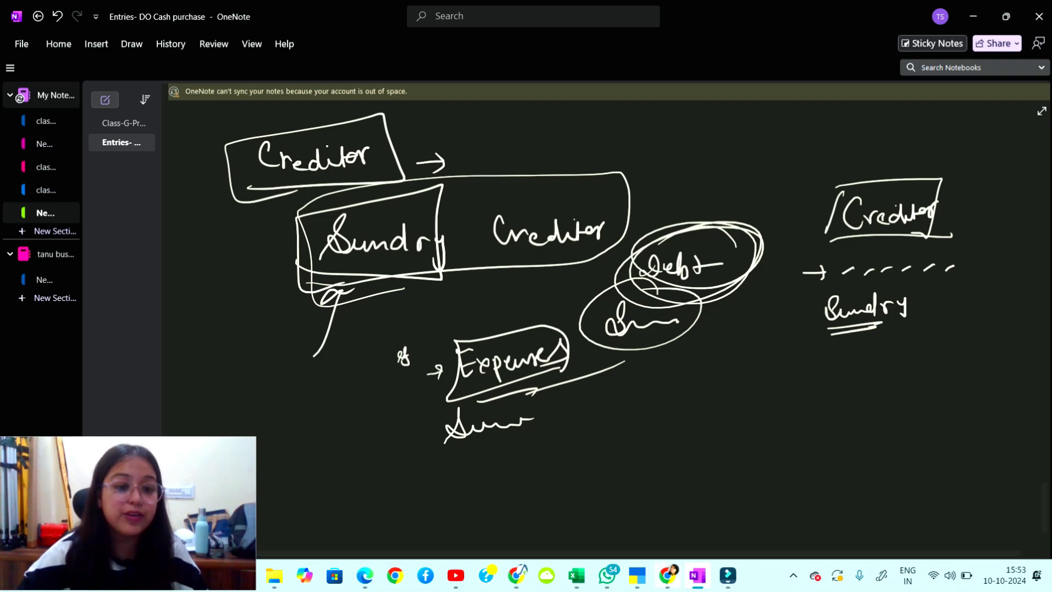
Handwrite a 'Cash Sale' heading with Mr.X underlined and an amount-labelled arrow to Mr.
{"action": "scroll", "coordinate": [602, 329], "scroll_direction": "down", "scroll_amount": 10}
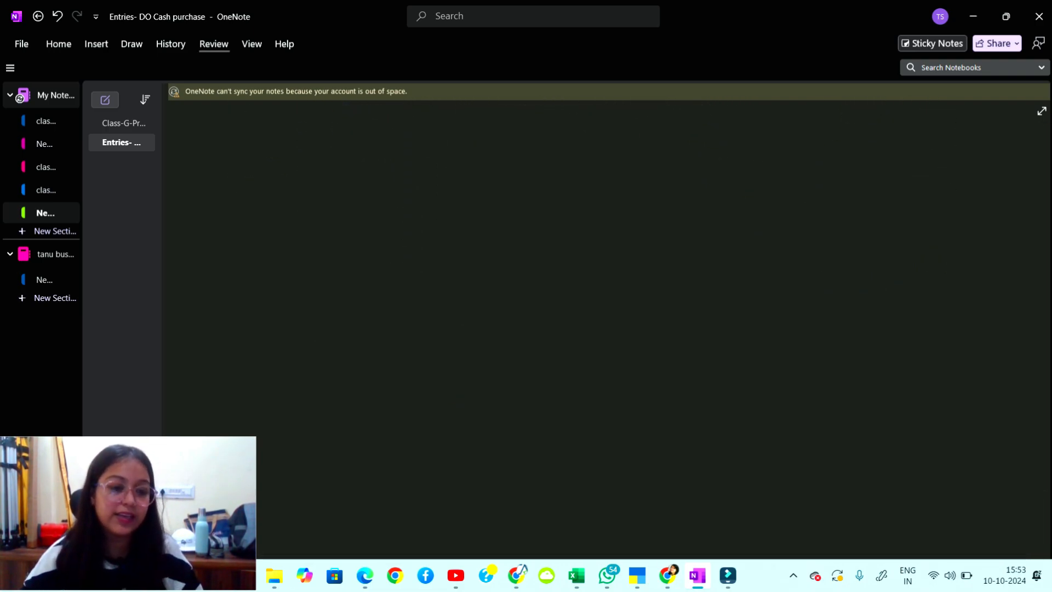
{"action": "left_click_drag", "start_coordinate": [239, 140], "coordinate": [249, 168]}
{"action": "left_click_drag", "start_coordinate": [257, 156], "coordinate": [263, 167]}
{"action": "left_click_drag", "start_coordinate": [274, 137], "coordinate": [287, 159]}
{"action": "left_click_drag", "start_coordinate": [325, 135], "coordinate": [321, 159]}
{"action": "mouse_move", "coordinate": [343, 143]}
{"action": "left_mouse_down"}
{"action": "mouse_move", "coordinate": [356, 136]}
{"action": "mouse_move", "coordinate": [358, 151]}
{"action": "left_mouse_up"}
{"action": "left_click_drag", "start_coordinate": [365, 146], "coordinate": [376, 145]}
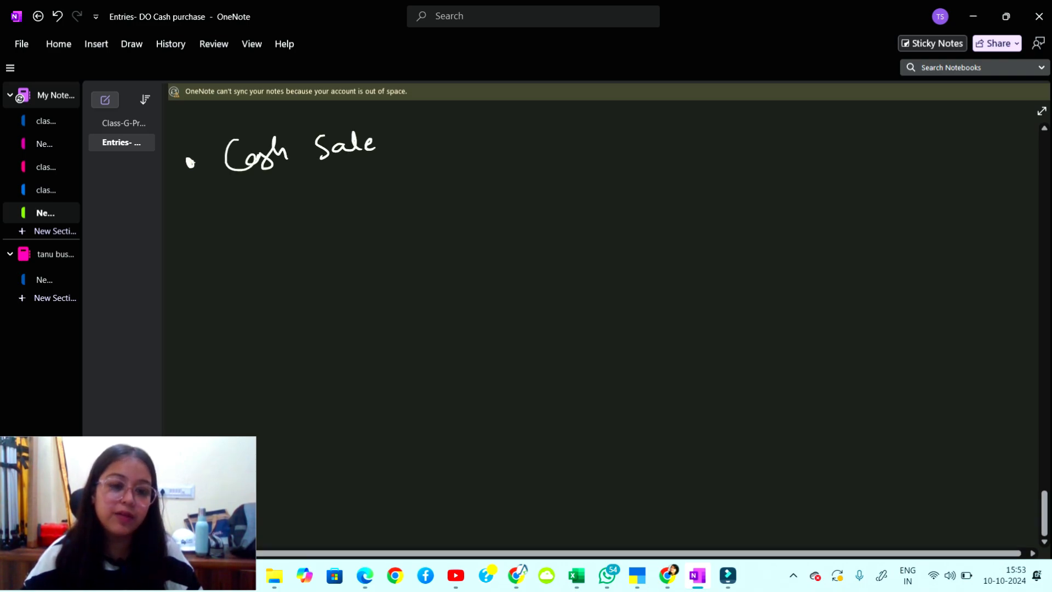
{"action": "mouse_move", "coordinate": [363, 218]}
{"action": "left_mouse_down"}
{"action": "mouse_move", "coordinate": [365, 198]}
{"action": "mouse_move", "coordinate": [383, 218]}
{"action": "left_mouse_up"}
{"action": "left_click_drag", "start_coordinate": [386, 205], "coordinate": [406, 202]}
{"action": "mouse_move", "coordinate": [413, 189]}
{"action": "left_mouse_down"}
{"action": "mouse_move", "coordinate": [429, 202]}
{"action": "mouse_move", "coordinate": [414, 207]}
{"action": "left_mouse_up"}
{"action": "mouse_move", "coordinate": [371, 228]}
{"action": "left_mouse_down"}
{"action": "mouse_move", "coordinate": [444, 225]}
{"action": "mouse_move", "coordinate": [616, 180]}
{"action": "mouse_move", "coordinate": [675, 179]}
{"action": "left_mouse_up"}
{"action": "mouse_move", "coordinate": [659, 168]}
{"action": "left_mouse_down"}
{"action": "mouse_move", "coordinate": [667, 185]}
{"action": "mouse_move", "coordinate": [758, 181]}
{"action": "left_mouse_up"}
{"action": "left_click", "coordinate": [741, 178]}
{"action": "left_click_drag", "start_coordinate": [763, 168], "coordinate": [758, 193]}
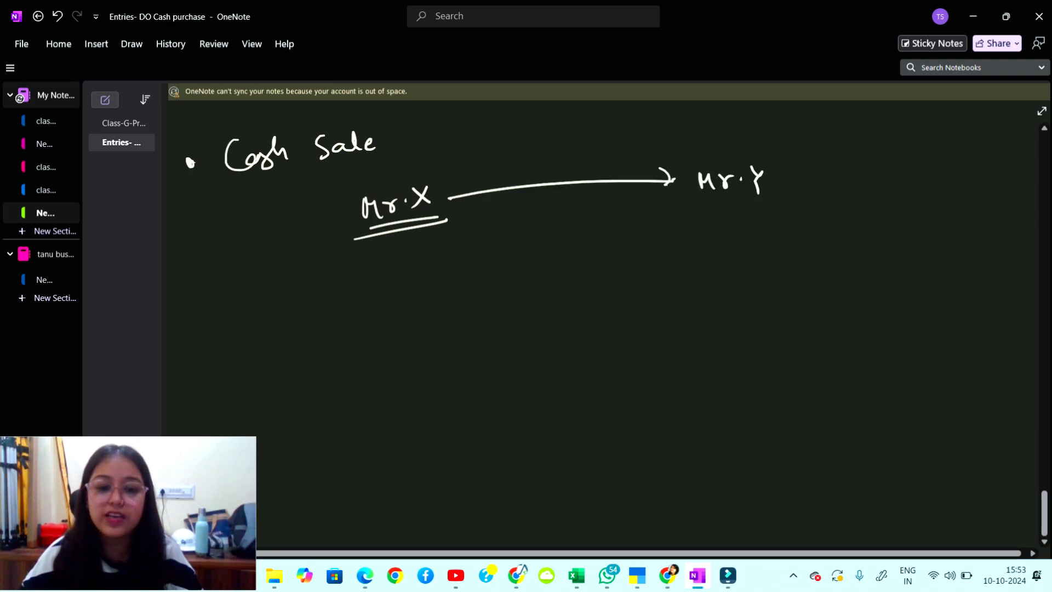
{"action": "mouse_move", "coordinate": [505, 175]}
{"action": "left_mouse_down"}
{"action": "mouse_move", "coordinate": [511, 159]}
{"action": "mouse_move", "coordinate": [522, 192]}
{"action": "left_mouse_up"}
{"action": "mouse_move", "coordinate": [523, 157]}
{"action": "left_mouse_down"}
{"action": "mouse_move", "coordinate": [537, 175]}
{"action": "mouse_move", "coordinate": [552, 155]}
{"action": "mouse_move", "coordinate": [567, 163]}
{"action": "left_mouse_up"}
{"action": "left_click_drag", "start_coordinate": [588, 138], "coordinate": [595, 153]}
{"action": "left_click_drag", "start_coordinate": [601, 141], "coordinate": [634, 144]}
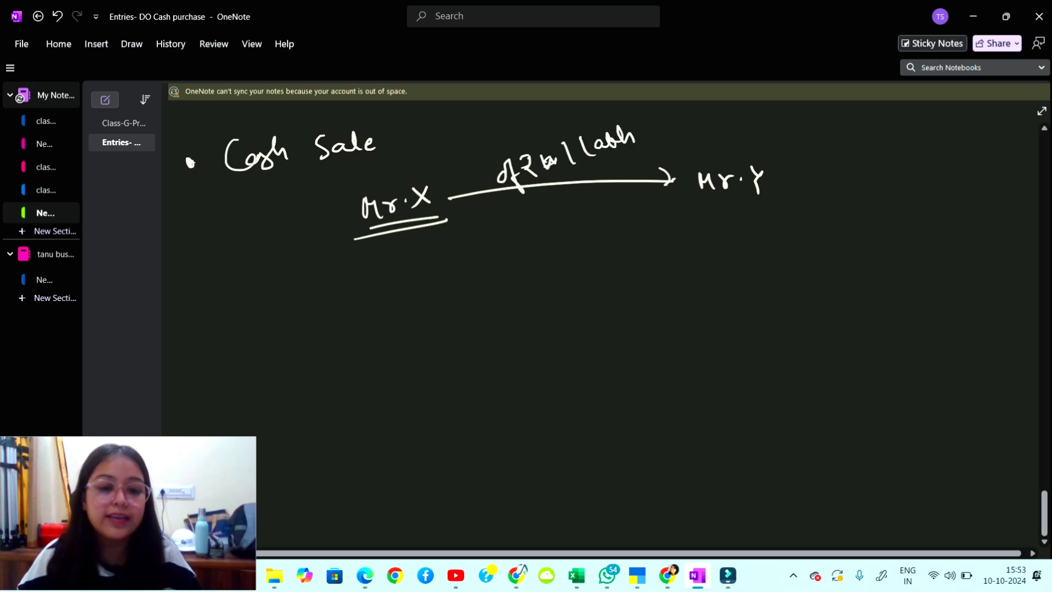
Draw a return arrow from Mr.Y to Mr.X labelled Cash Payment.
{"action": "left_click_drag", "start_coordinate": [670, 211], "coordinate": [485, 246]}
{"action": "mouse_move", "coordinate": [495, 236]}
{"action": "left_mouse_down"}
{"action": "mouse_move", "coordinate": [484, 245]}
{"action": "mouse_move", "coordinate": [552, 253]}
{"action": "left_mouse_up"}
{"action": "left_click_drag", "start_coordinate": [558, 244], "coordinate": [567, 255]}
{"action": "left_click_drag", "start_coordinate": [579, 237], "coordinate": [601, 252]}
{"action": "mouse_move", "coordinate": [609, 230]}
{"action": "left_mouse_down"}
{"action": "mouse_move", "coordinate": [613, 253]}
{"action": "mouse_move", "coordinate": [614, 241]}
{"action": "left_mouse_up"}
{"action": "mouse_move", "coordinate": [629, 236]}
{"action": "left_mouse_down"}
{"action": "mouse_move", "coordinate": [630, 248]}
{"action": "mouse_move", "coordinate": [647, 250]}
{"action": "mouse_move", "coordinate": [687, 230]}
{"action": "left_mouse_up"}
{"action": "left_click_drag", "start_coordinate": [677, 221], "coordinate": [694, 218]}
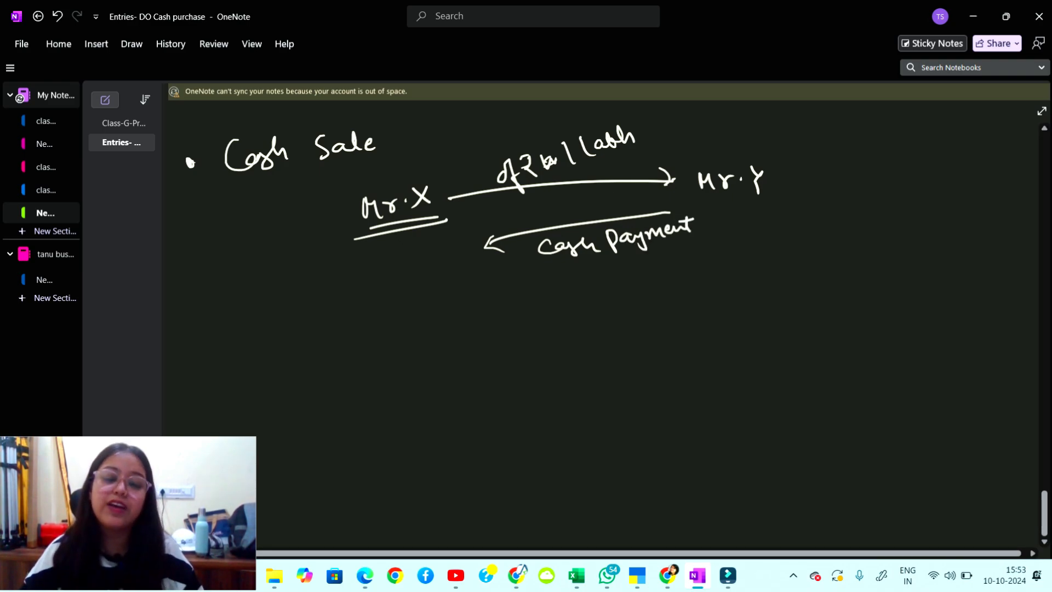
Handwrite the entry line 'Bank A/c Dr', undoing and redrawing the first strokes.
{"action": "mouse_move", "coordinate": [374, 377]}
{"action": "left_mouse_down"}
{"action": "mouse_move", "coordinate": [393, 367]}
{"action": "mouse_move", "coordinate": [379, 384]}
{"action": "left_mouse_up"}
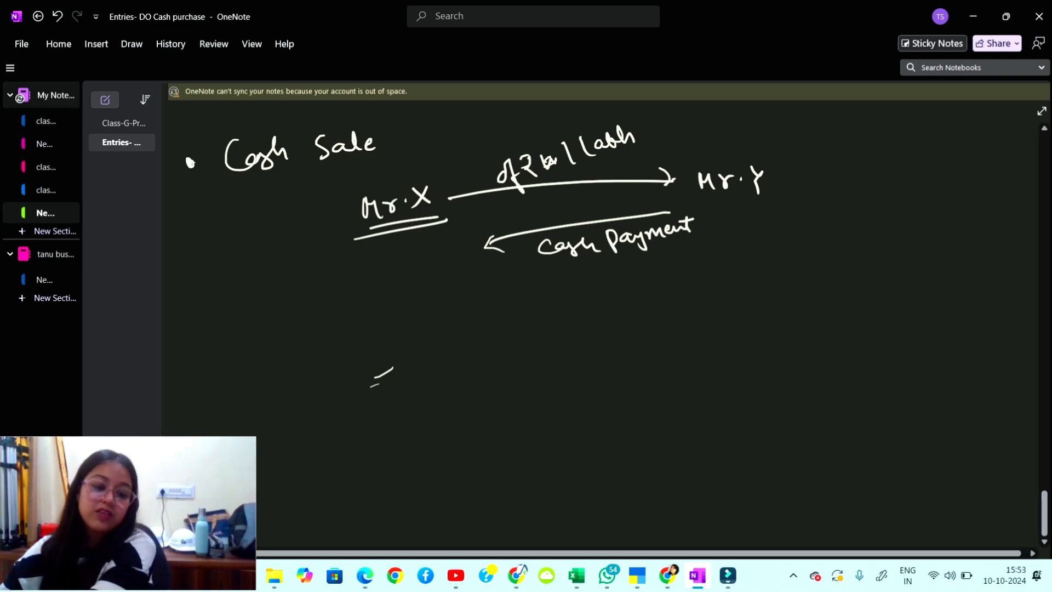
{"action": "left_click_drag", "start_coordinate": [404, 341], "coordinate": [415, 338]}
{"action": "left_click_drag", "start_coordinate": [404, 349], "coordinate": [422, 356]}
{"action": "mouse_move", "coordinate": [492, 308]}
{"action": "left_mouse_down"}
{"action": "mouse_move", "coordinate": [491, 333]}
{"action": "mouse_move", "coordinate": [510, 332]}
{"action": "left_mouse_up"}
{"action": "mouse_move", "coordinate": [520, 308]}
{"action": "left_mouse_down"}
{"action": "mouse_move", "coordinate": [513, 334]}
{"action": "mouse_move", "coordinate": [539, 328]}
{"action": "left_mouse_up"}
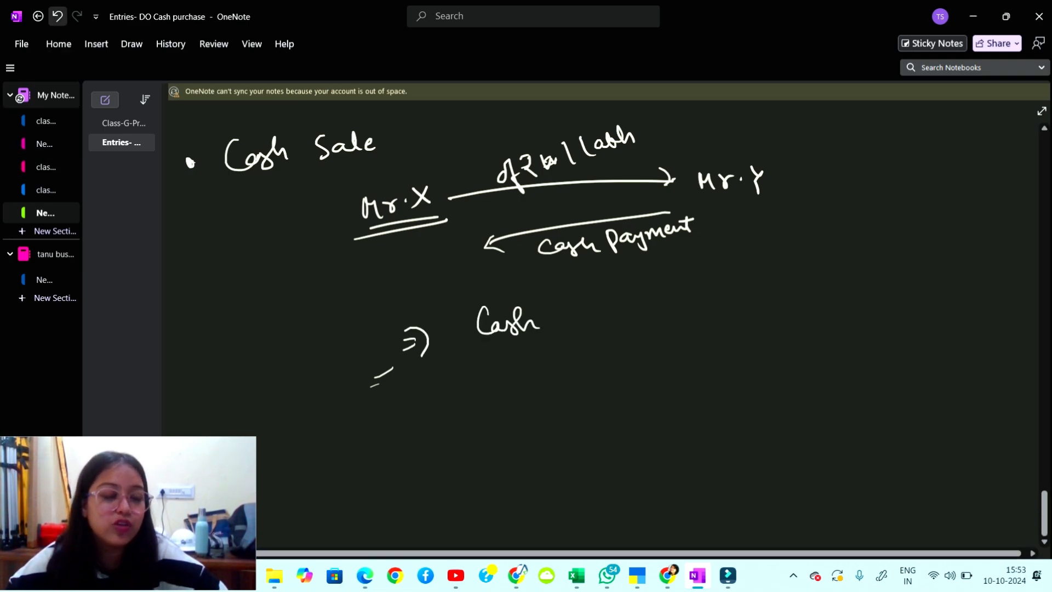
{"action": "left_click", "coordinate": [57, 17]}
{"action": "left_click", "coordinate": [57, 17]}
{"action": "left_click", "coordinate": [58, 16]}
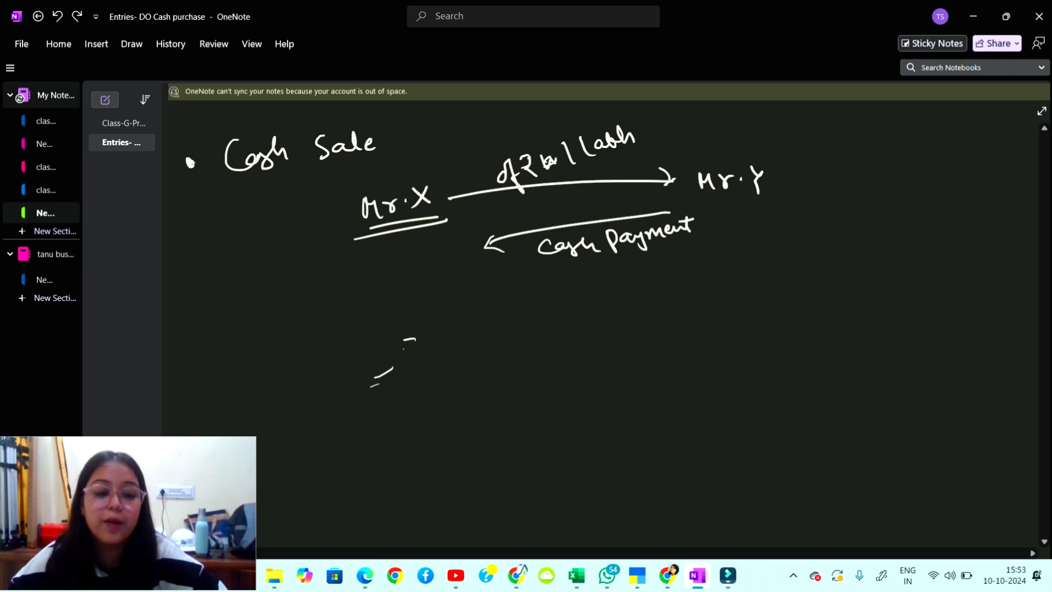
{"action": "left_click_drag", "start_coordinate": [402, 348], "coordinate": [422, 344]}
{"action": "left_click_drag", "start_coordinate": [408, 327], "coordinate": [432, 362]}
{"action": "left_click_drag", "start_coordinate": [468, 319], "coordinate": [471, 343]}
{"action": "mouse_move", "coordinate": [467, 321]}
{"action": "left_mouse_down"}
{"action": "mouse_move", "coordinate": [488, 342]}
{"action": "mouse_move", "coordinate": [533, 309]}
{"action": "mouse_move", "coordinate": [551, 334]}
{"action": "left_mouse_up"}
{"action": "left_click_drag", "start_coordinate": [621, 318], "coordinate": [637, 319]}
{"action": "mouse_move", "coordinate": [672, 298]}
{"action": "left_mouse_down"}
{"action": "mouse_move", "coordinate": [673, 312]}
{"action": "mouse_move", "coordinate": [753, 287]}
{"action": "left_mouse_up"}
{"action": "mouse_move", "coordinate": [535, 379]}
{"action": "left_mouse_down"}
{"action": "mouse_move", "coordinate": [537, 401]}
{"action": "mouse_move", "coordinate": [559, 390]}
{"action": "left_mouse_up"}
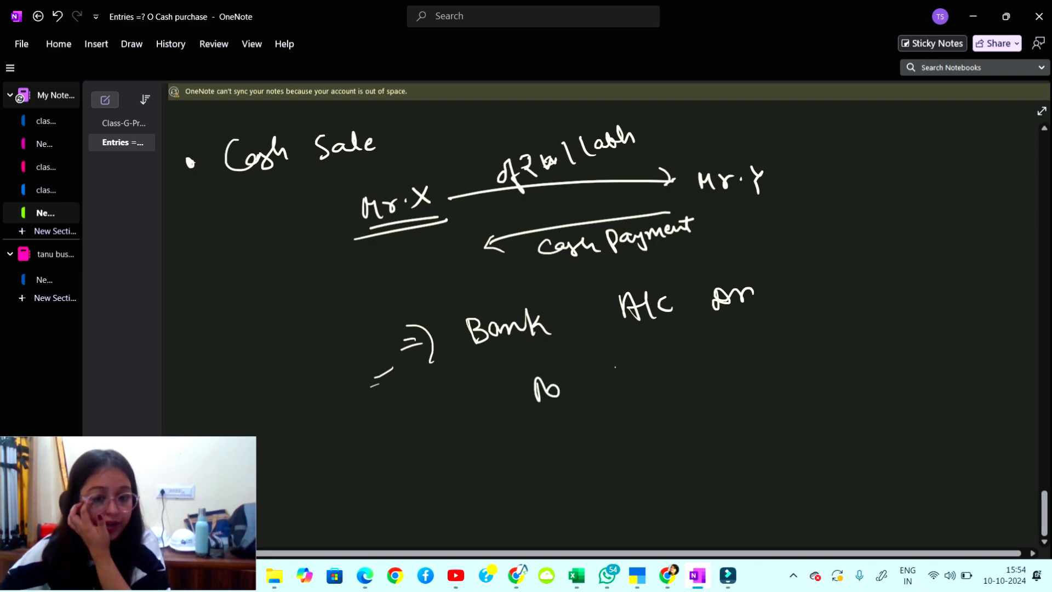
Add 'To Sale A/c' and the 1 lakh amounts, then minimise OneNote.
{"action": "mouse_move", "coordinate": [628, 366]}
{"action": "left_mouse_down"}
{"action": "mouse_move", "coordinate": [605, 386]}
{"action": "mouse_move", "coordinate": [690, 369]}
{"action": "left_mouse_up"}
{"action": "mouse_move", "coordinate": [744, 355]}
{"action": "left_mouse_down"}
{"action": "mouse_move", "coordinate": [749, 333]}
{"action": "mouse_move", "coordinate": [761, 350]}
{"action": "left_mouse_up"}
{"action": "mouse_move", "coordinate": [766, 350]}
{"action": "left_mouse_down"}
{"action": "mouse_move", "coordinate": [776, 329]}
{"action": "mouse_move", "coordinate": [794, 346]}
{"action": "left_mouse_up"}
{"action": "left_click_drag", "start_coordinate": [774, 259], "coordinate": [778, 280]}
{"action": "mouse_move", "coordinate": [782, 258]}
{"action": "left_mouse_down"}
{"action": "mouse_move", "coordinate": [787, 278]}
{"action": "mouse_move", "coordinate": [847, 279]}
{"action": "mouse_move", "coordinate": [875, 325]}
{"action": "left_mouse_up"}
{"action": "mouse_move", "coordinate": [882, 301]}
{"action": "left_mouse_down"}
{"action": "mouse_move", "coordinate": [888, 318]}
{"action": "mouse_move", "coordinate": [927, 317]}
{"action": "left_mouse_up"}
{"action": "mouse_move", "coordinate": [927, 293]}
{"action": "left_mouse_down"}
{"action": "mouse_move", "coordinate": [937, 318]}
{"action": "mouse_move", "coordinate": [925, 308]}
{"action": "left_mouse_up"}
{"action": "left_click_drag", "start_coordinate": [932, 312], "coordinate": [947, 317]}
{"action": "left_click_drag", "start_coordinate": [876, 348], "coordinate": [931, 340]}
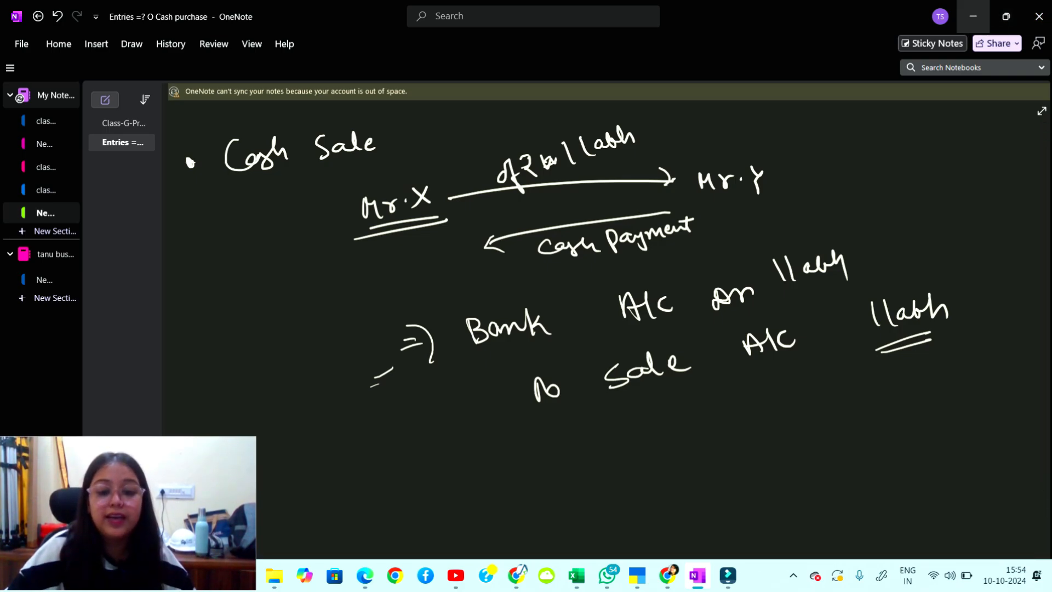
{"action": "left_click", "coordinate": [973, 16]}
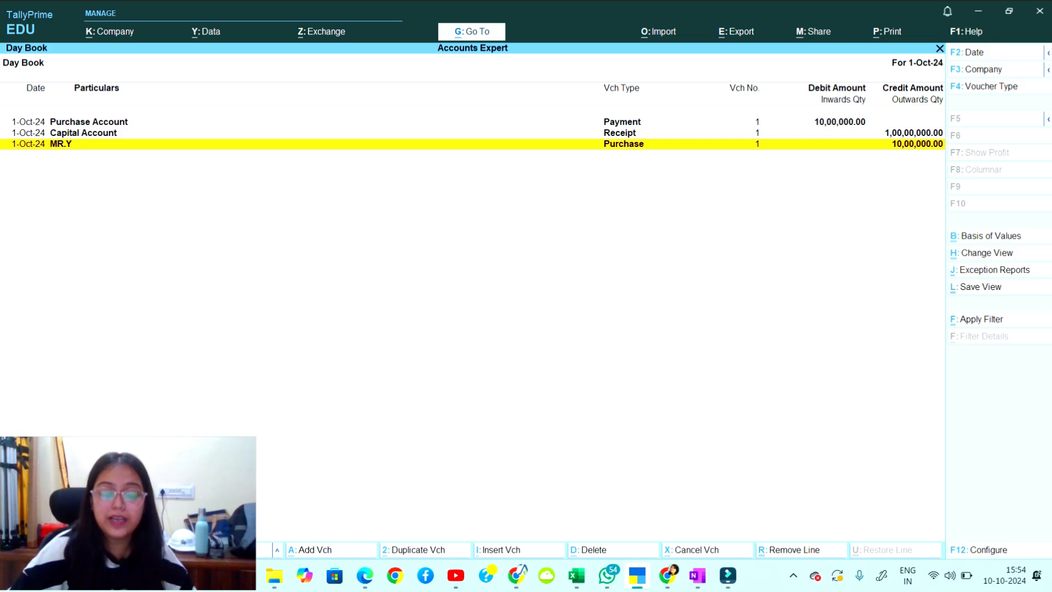
Start a new Receipt voucher No. 2 dated 1-Oct-24, leaving the voucher mode unchanged.
{"action": "key", "text": "Escape"}
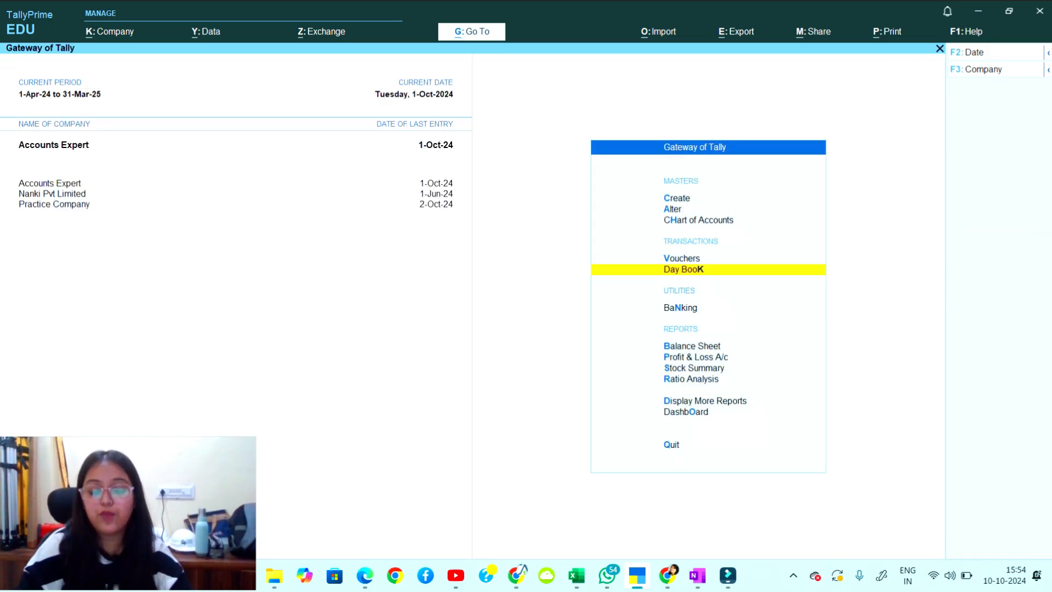
{"action": "key", "text": "Up"}
{"action": "key", "text": "Return"}
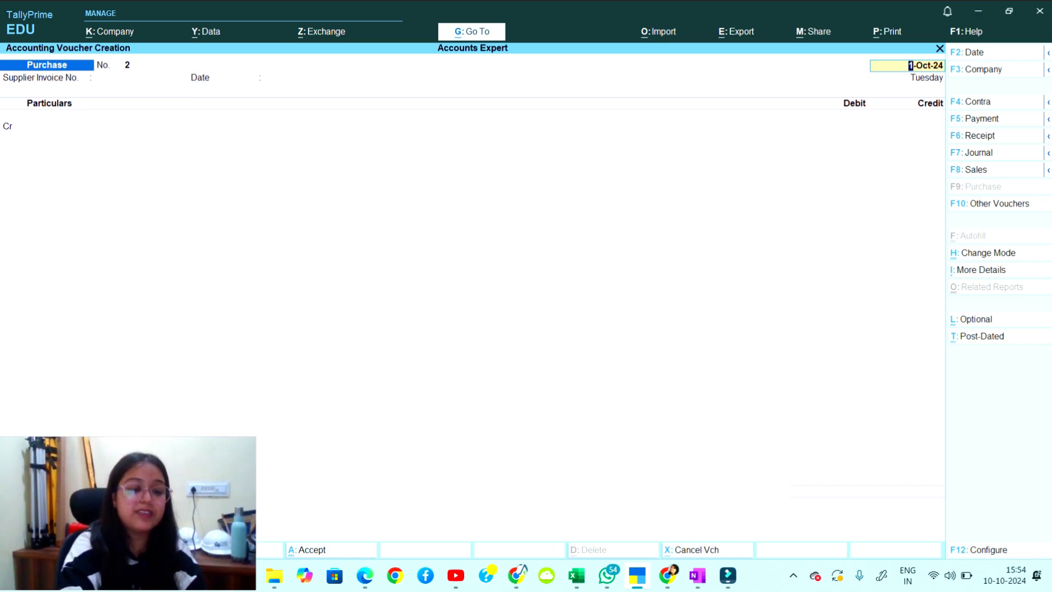
{"action": "key", "text": "F6"}
{"action": "key", "text": "ctrl+h"}
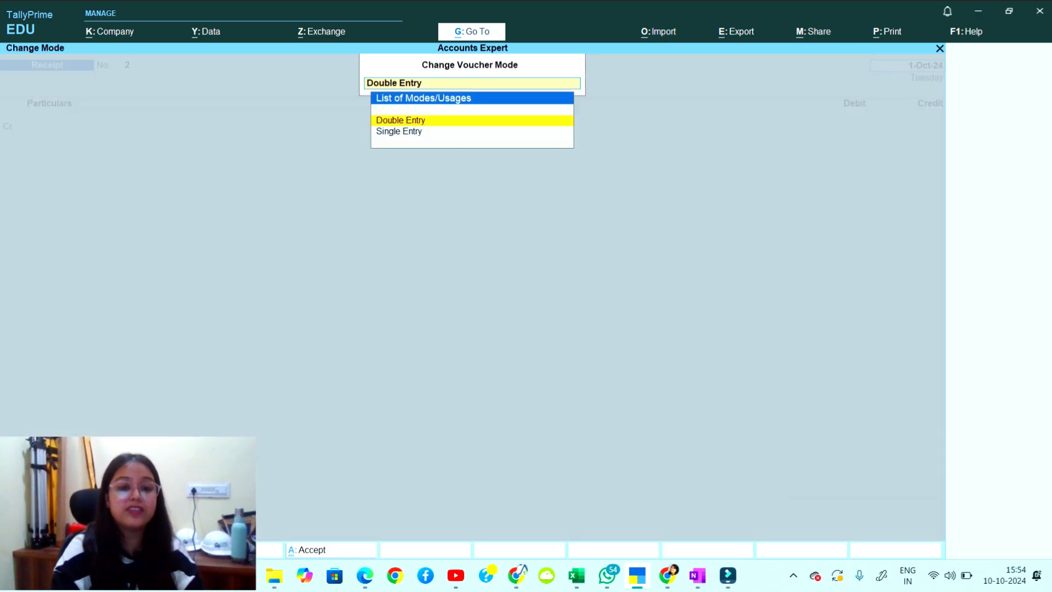
{"action": "key", "text": "Escape"}
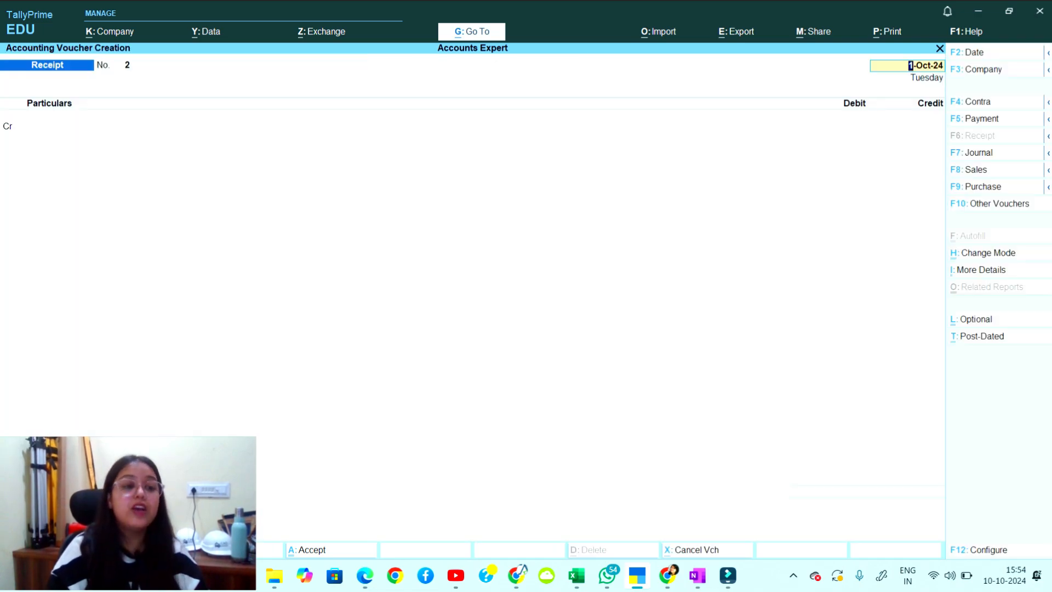
{"action": "key", "text": "Return"}
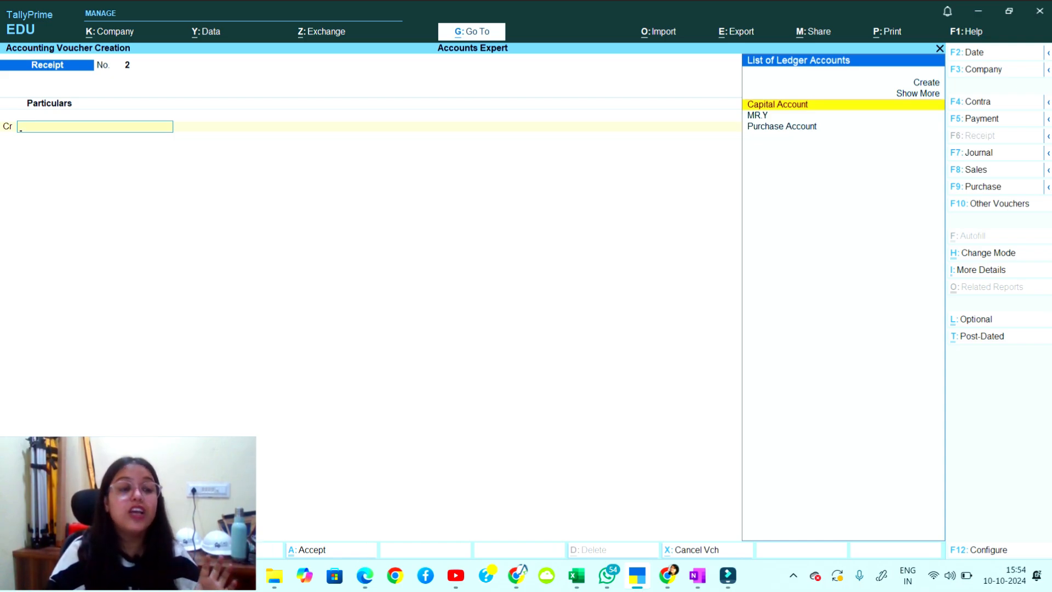
Browse the ledger list, then create a new ledger named Sales Account.
{"action": "key", "text": "Down"}
{"action": "key", "text": "Down"}
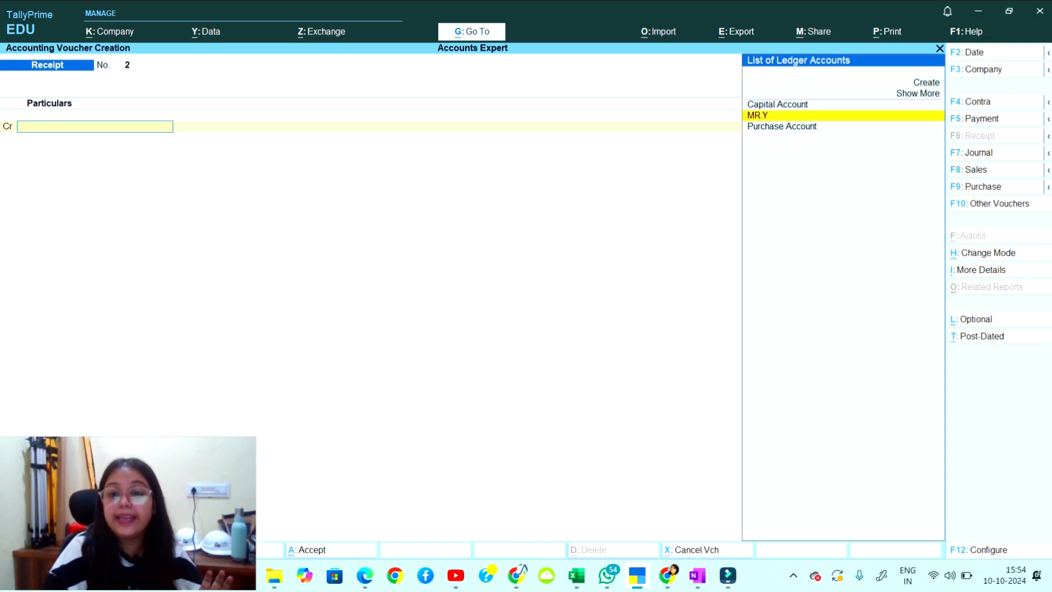
{"action": "key", "text": "Up"}
{"action": "key", "text": "Up"}
{"action": "key", "text": "Up"}
{"action": "key", "text": "Up"}
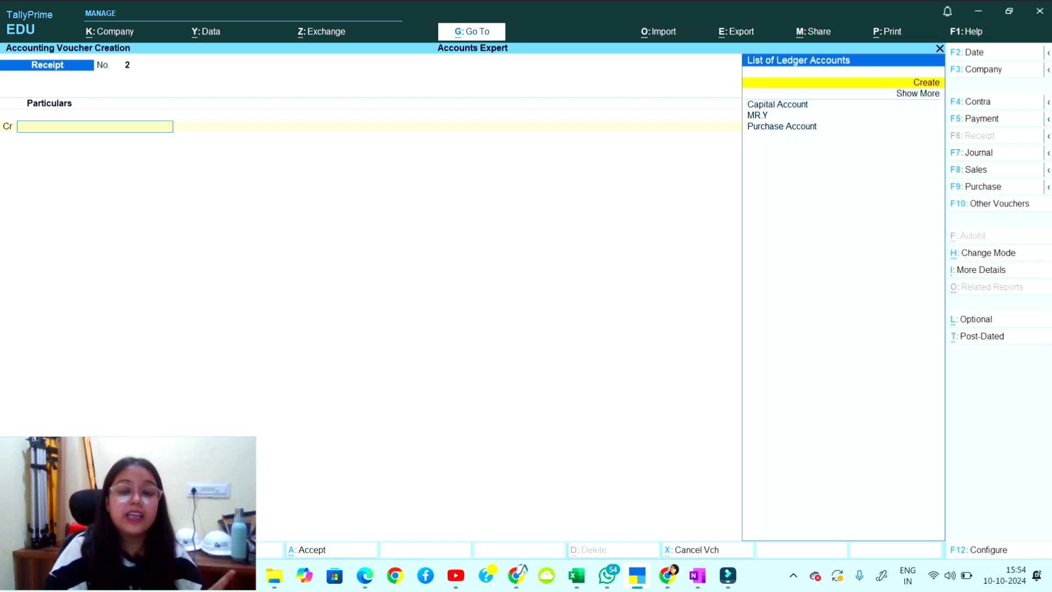
{"action": "key", "text": "Down"}
{"action": "key", "text": "Down"}
{"action": "key", "text": "Down"}
{"action": "key", "text": "Down"}
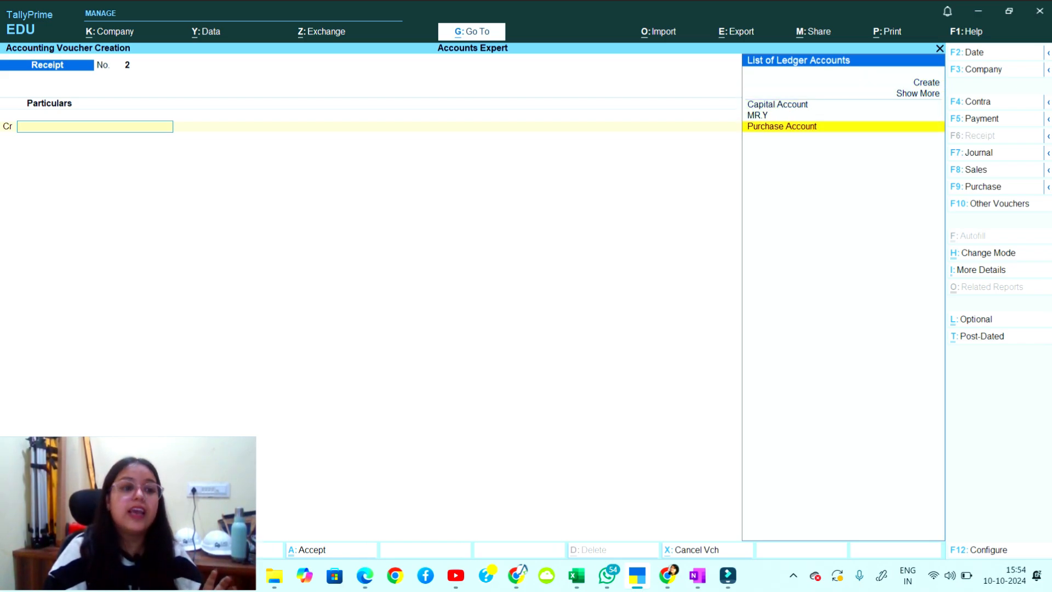
{"action": "key", "text": "Up"}
{"action": "key", "text": "Up"}
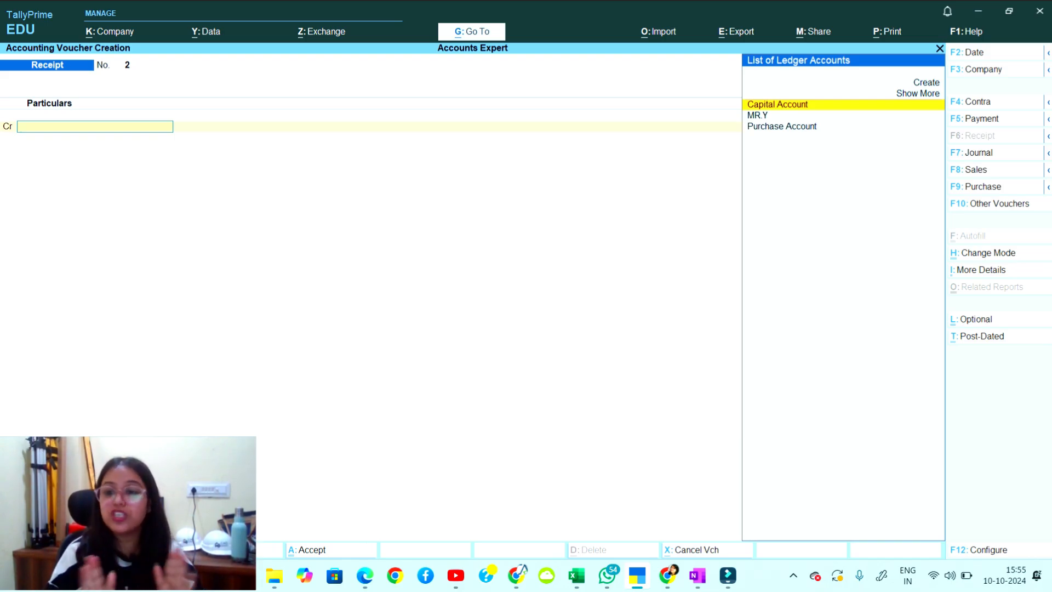
{"action": "key", "text": "Up"}
{"action": "key", "text": "Up"}
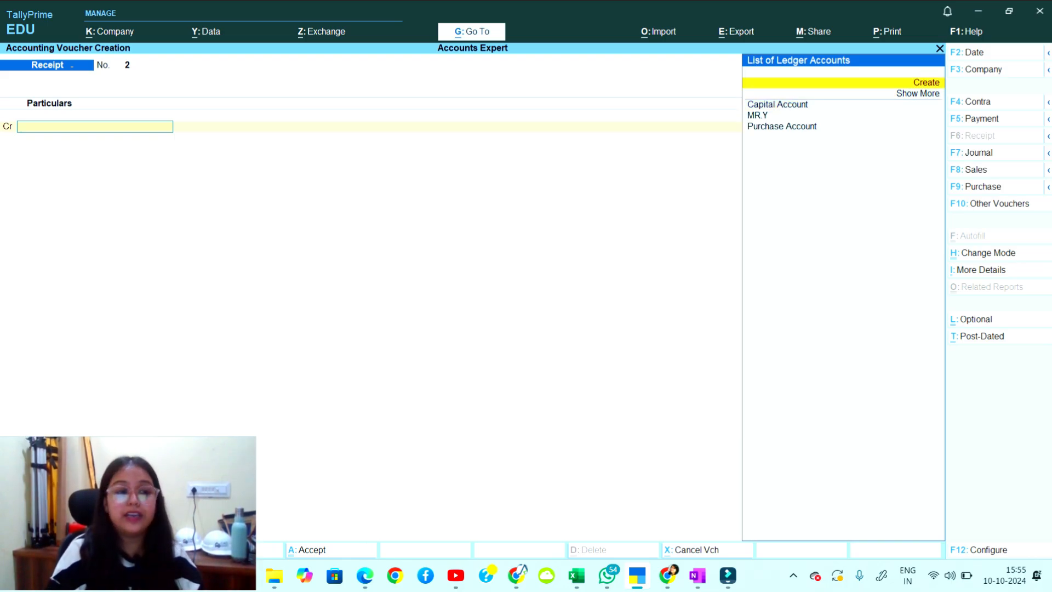
{"action": "key", "text": "Return"}
{"action": "type", "text": "Sale"}
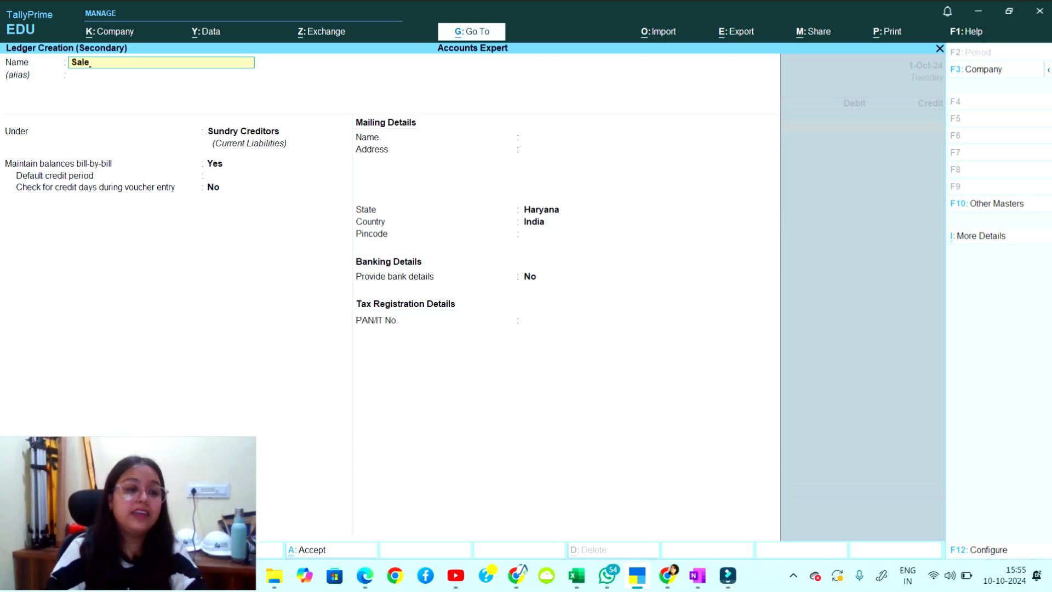
{"action": "type", "text": "s Account"}
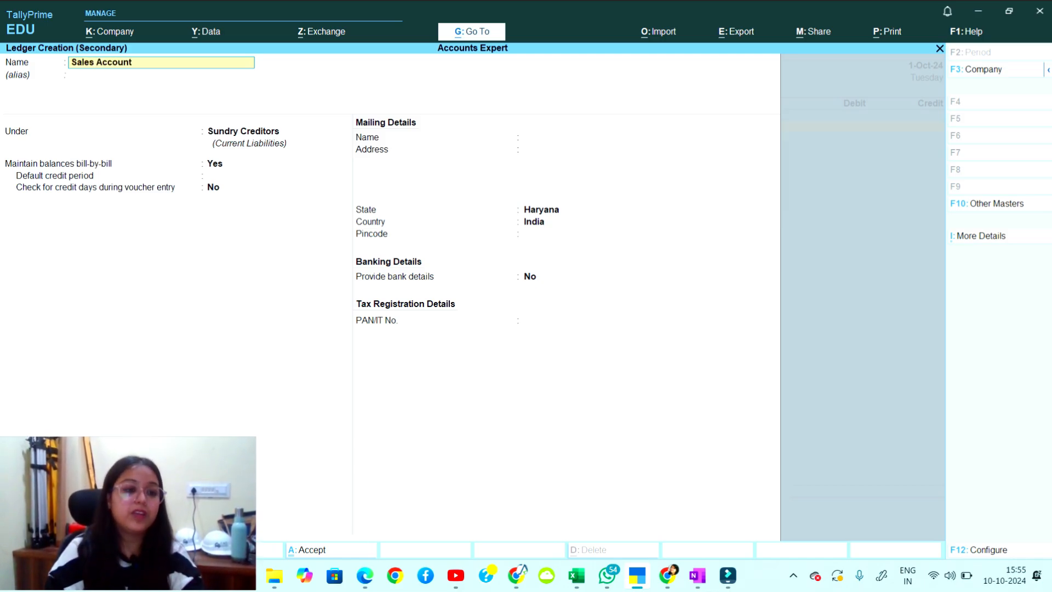
{"action": "key", "text": "Return"}
Put Sales Account under Sales Accounts as Invoice Rounding, Normal Rounding, limit 1.
{"action": "key", "text": "Return"}
{"action": "type", "text": "Sa"}
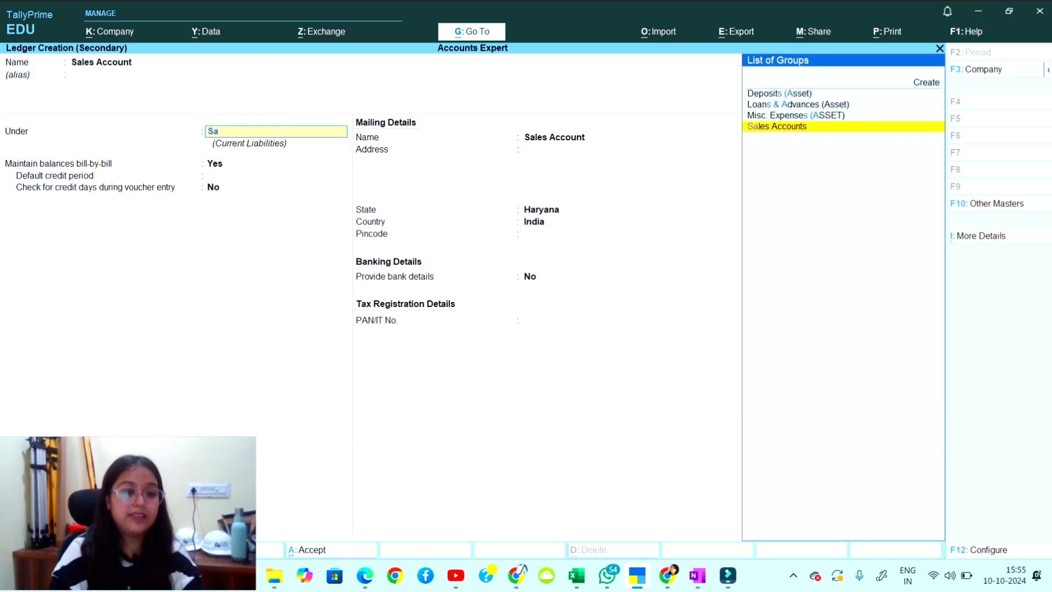
{"action": "key", "text": "Return"}
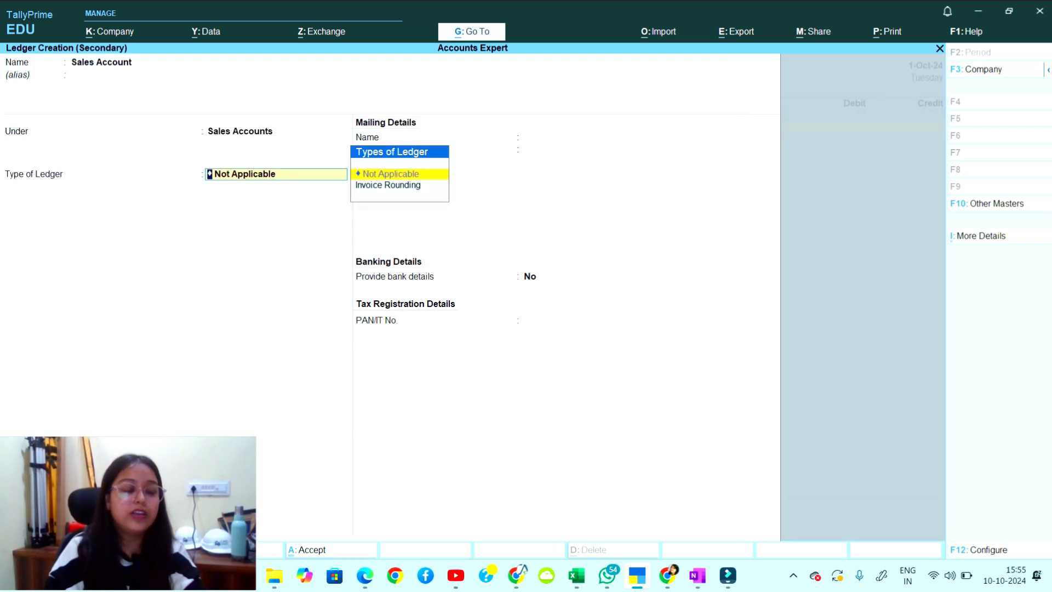
{"action": "key", "text": "Down"}
{"action": "key", "text": "Return"}
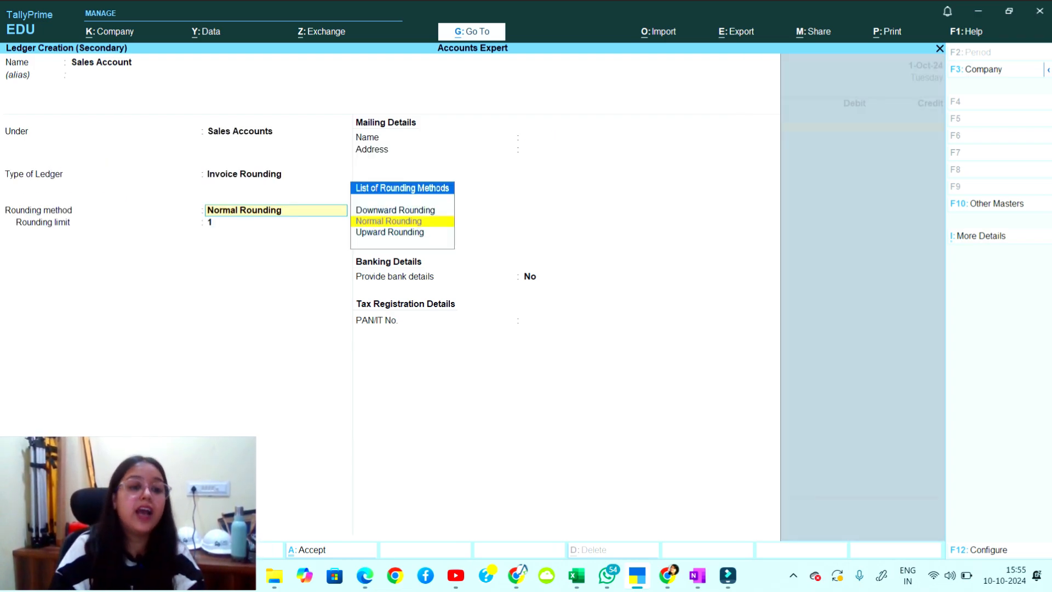
{"action": "key", "text": "Return"}
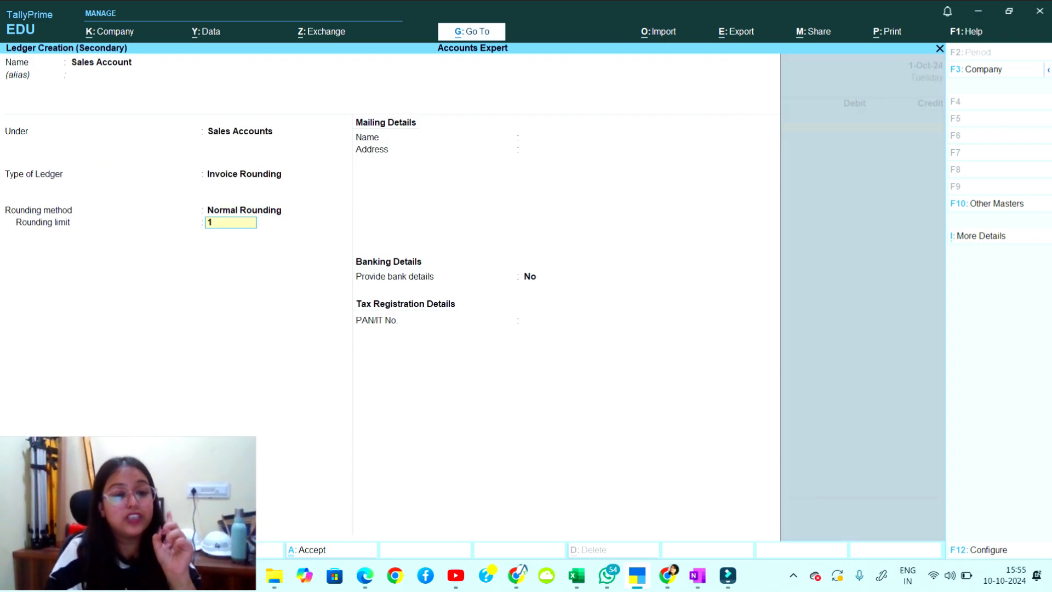
{"action": "key", "text": "Return"}
{"action": "key", "text": "Return"}
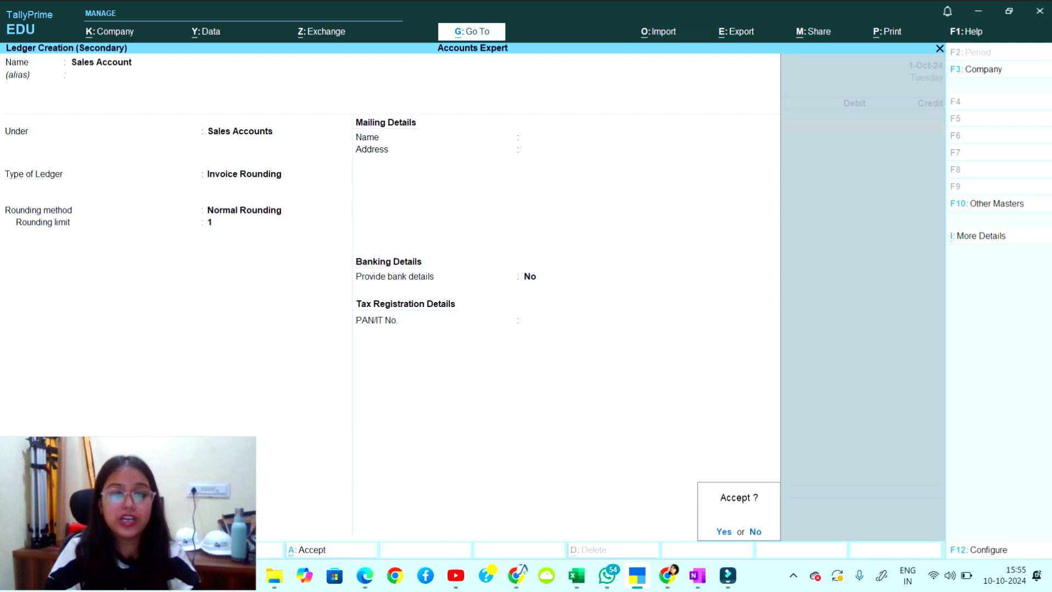
{"action": "key", "text": "Return"}
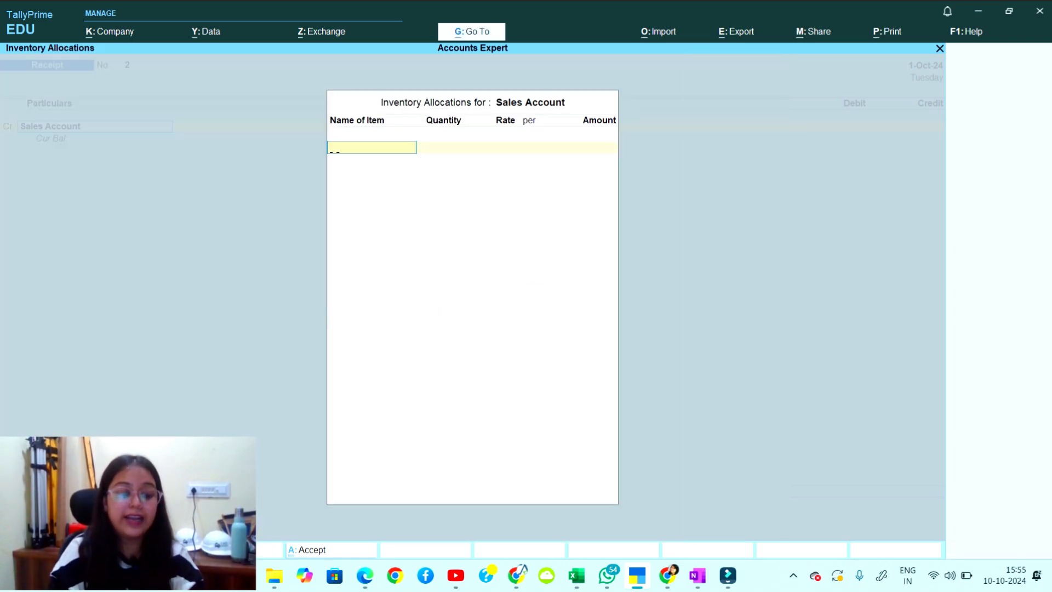
Allocate 20 pcs Shoes at 5,000 each (1,00,000) to the Sales Account credit, correcting a mistyped 10.
{"action": "type", "text": "Shoes"}
{"action": "key", "text": "Return"}
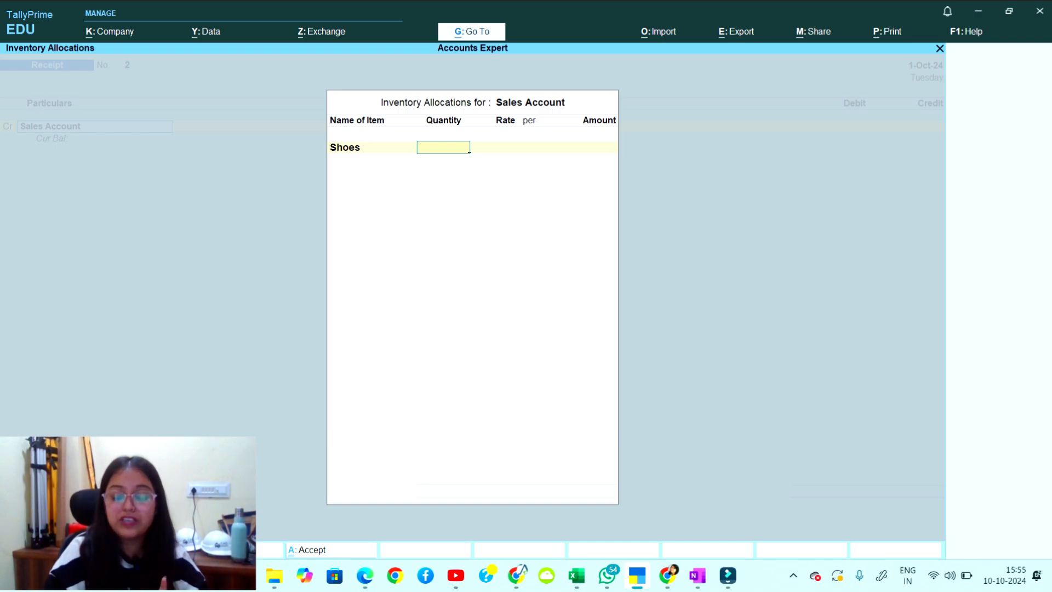
{"action": "type", "text": "10"}
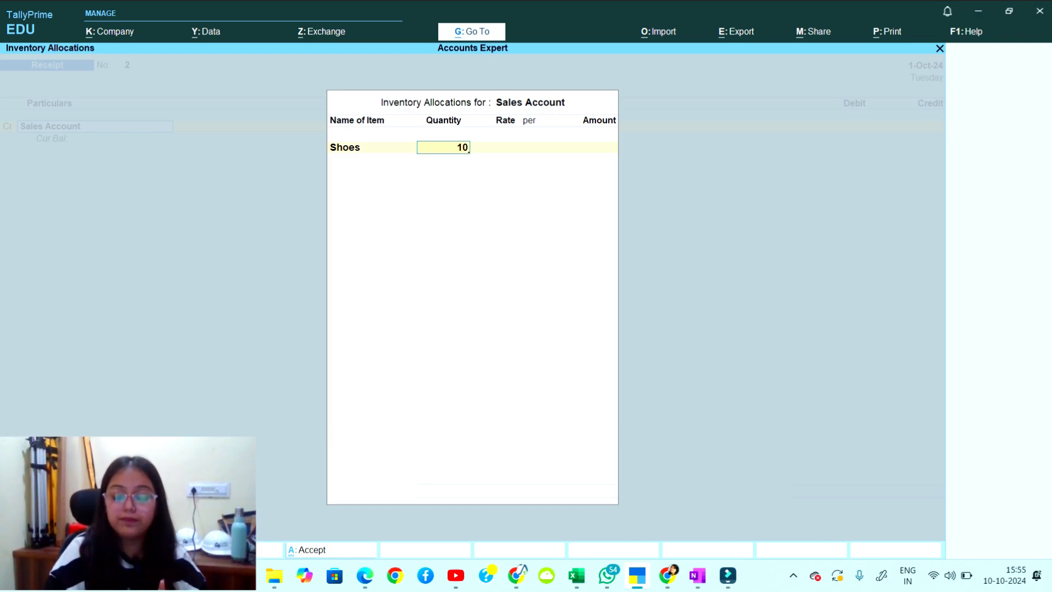
{"action": "key", "text": "BackSpace"}
{"action": "key", "text": "BackSpace"}
{"action": "type", "text": "20"}
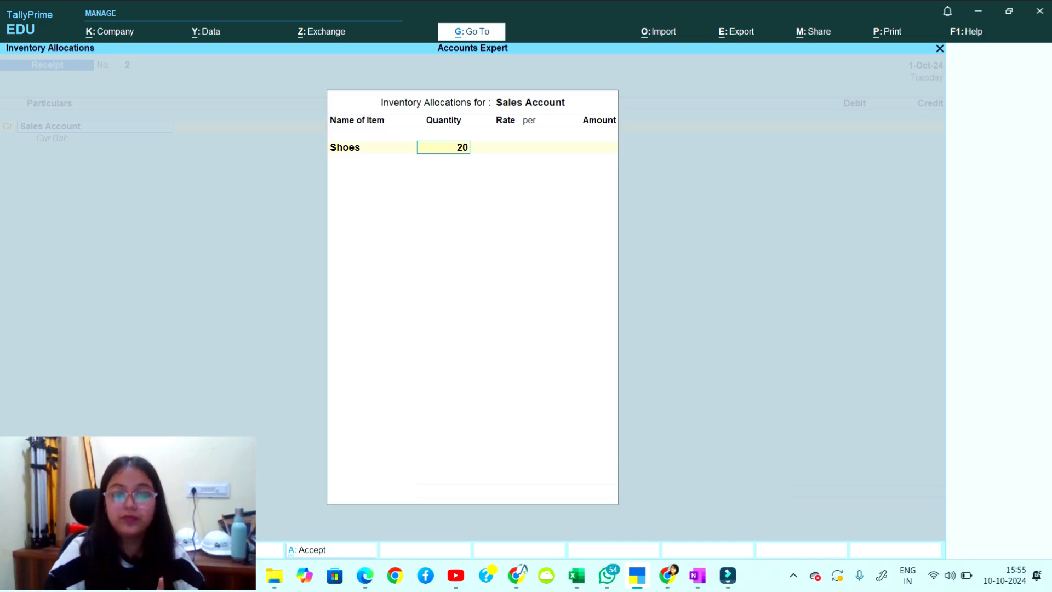
{"action": "key", "text": "Return"}
{"action": "type", "text": "5000"}
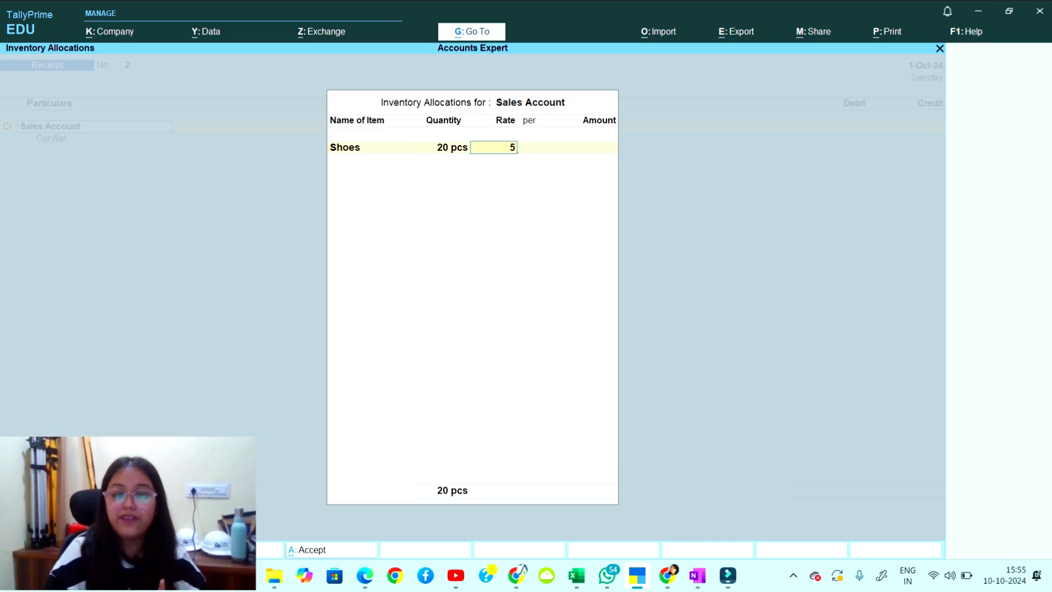
{"action": "key", "text": "Return"}
{"action": "key", "text": "Return"}
{"action": "key", "text": "Return"}
{"action": "key", "text": "Return"}
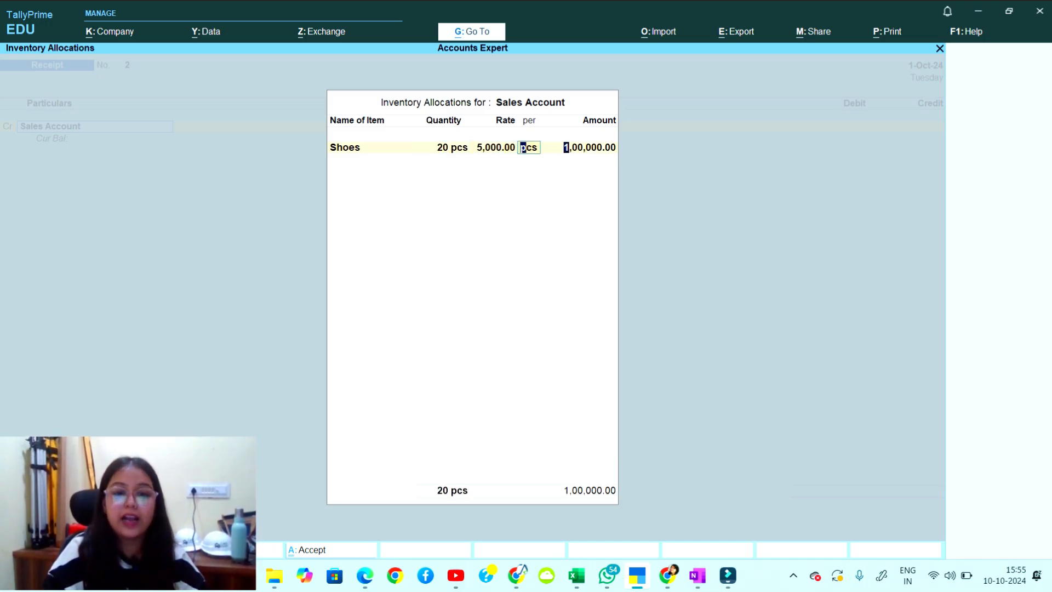
{"action": "key", "text": "Return"}
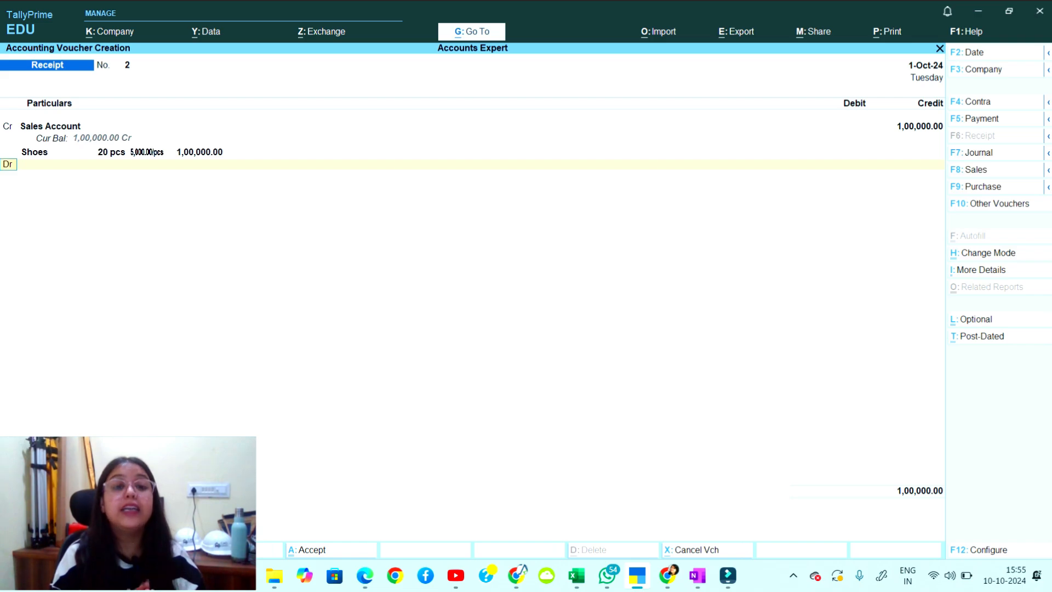
{"action": "key", "text": "Return"}
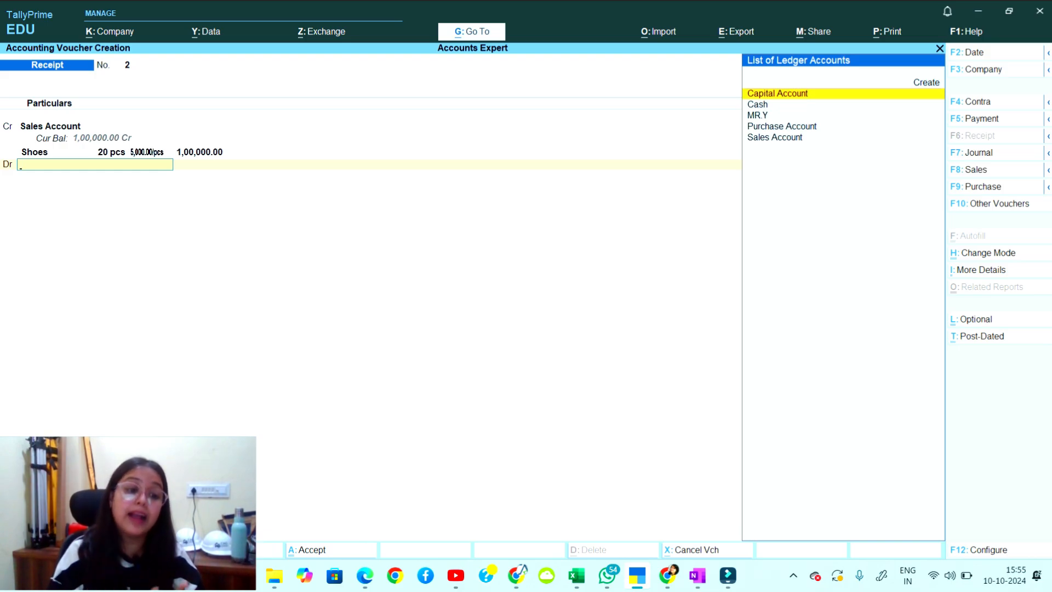
Create a new ledger named Axis Bank under Bank Accounts.
{"action": "key", "text": "Up"}
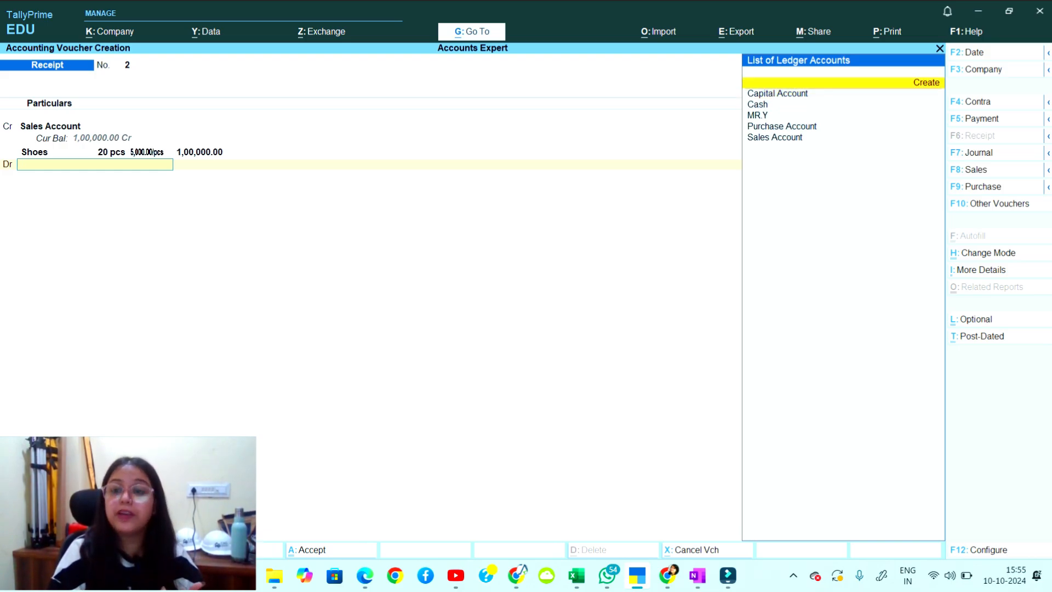
{"action": "key", "text": "Return"}
{"action": "type", "text": "Bank"}
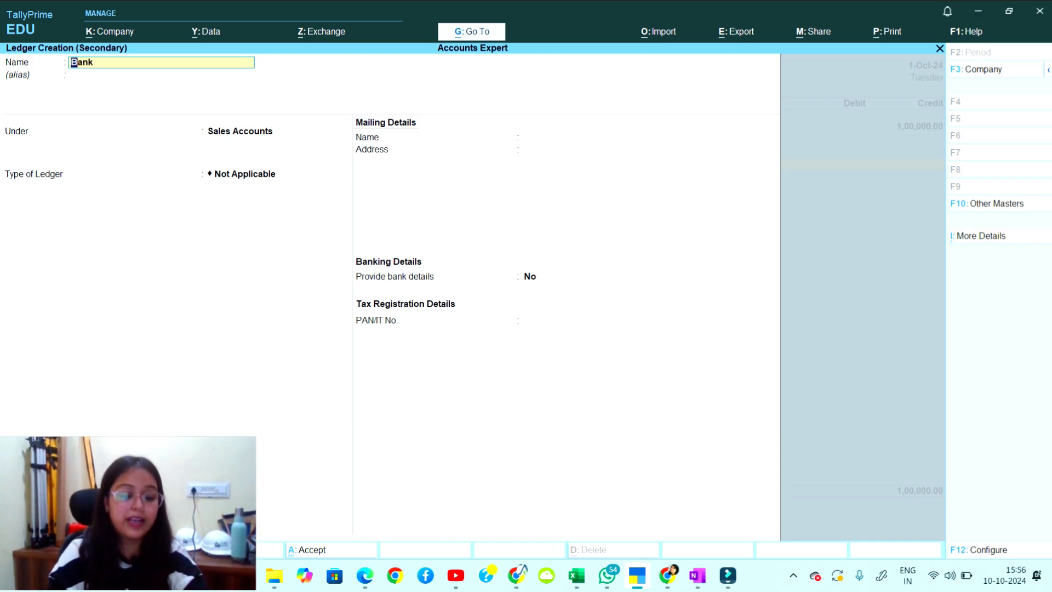
{"action": "type", "text": "Axis"}
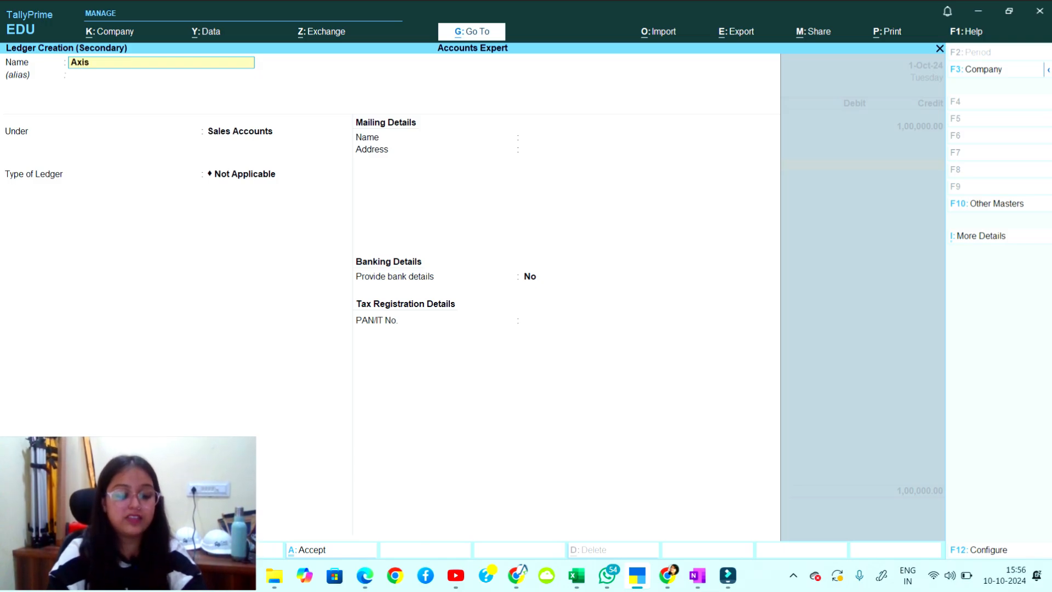
{"action": "type", "text": " Bank"}
{"action": "key", "text": "Return"}
{"action": "key", "text": "Return"}
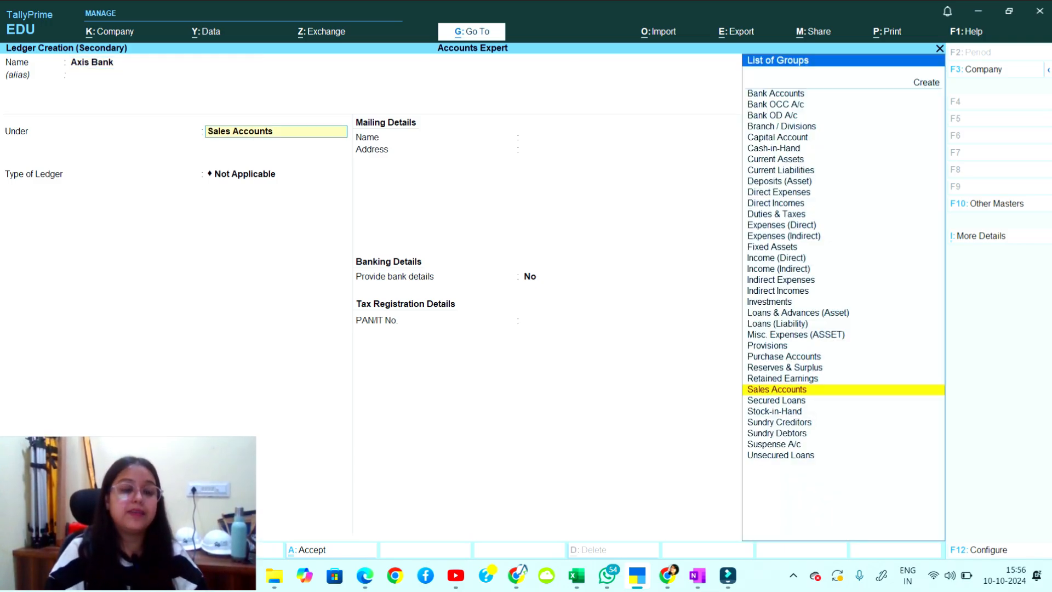
{"action": "type", "text": "Ban"}
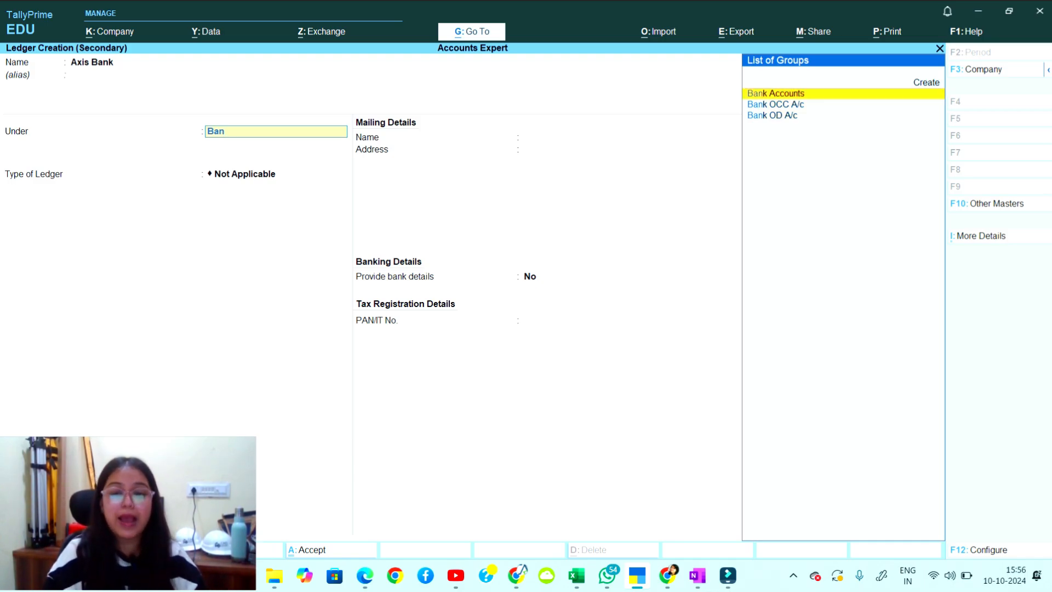
{"action": "key", "text": "Return"}
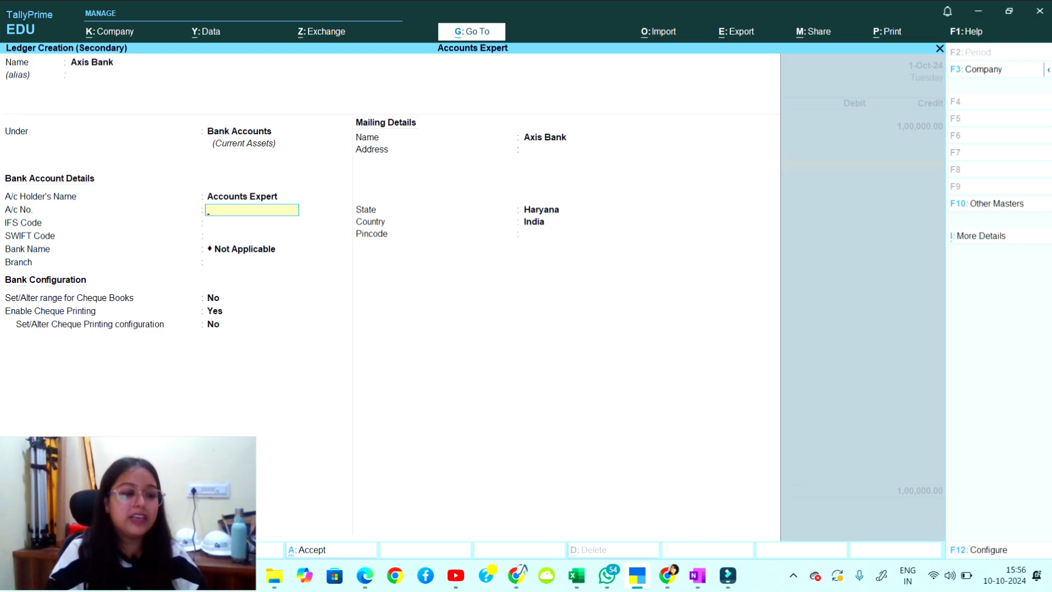
Enter the bank account number and clear the invalid IFS code.
{"action": "key", "text": "BackSpace"}
{"action": "key", "text": "BackSpace"}
{"action": "key", "text": "BackSpace"}
{"action": "key", "text": "BackSpace"}
{"action": "key", "text": "BackSpace"}
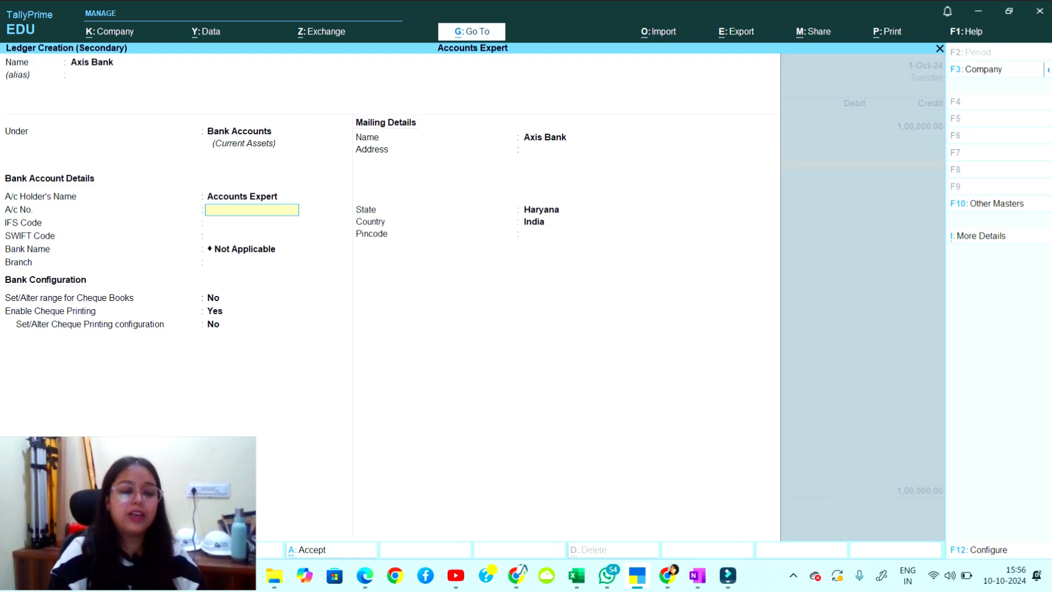
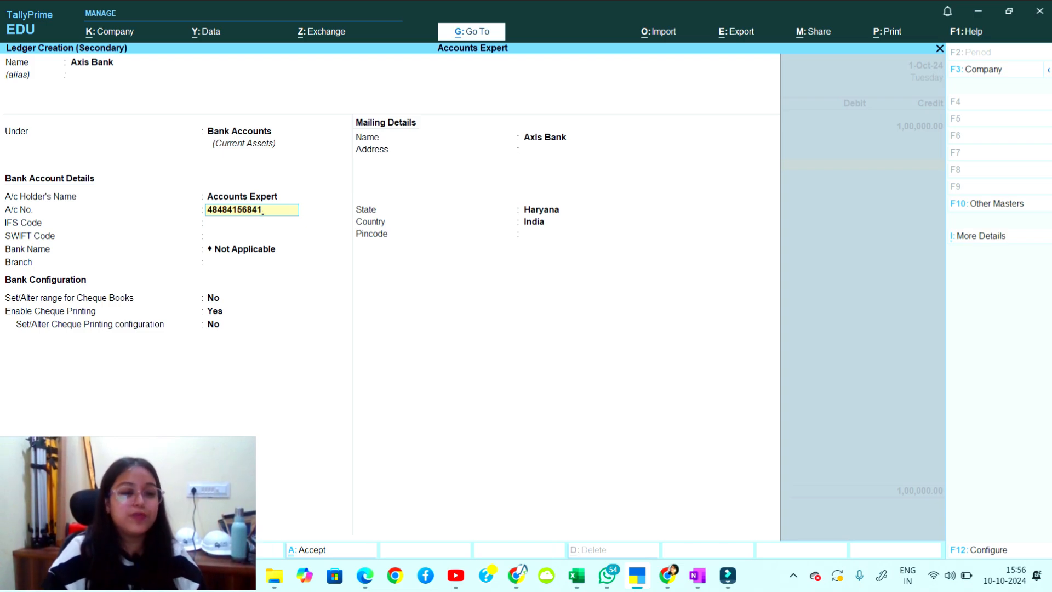
{"action": "key", "text": "Return"}
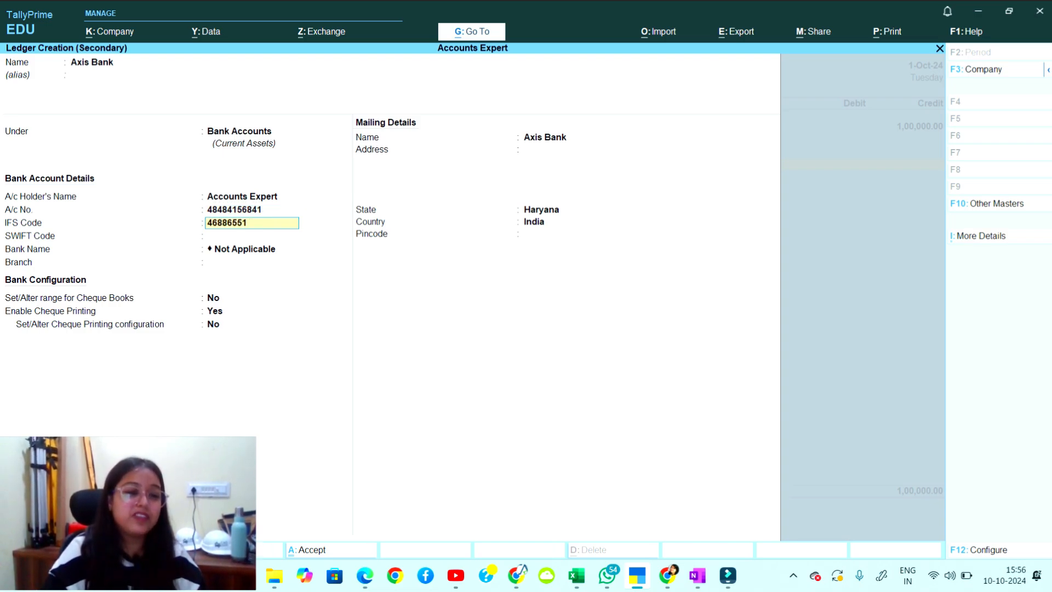
{"action": "key", "text": "Return"}
{"action": "key", "text": "Return"}
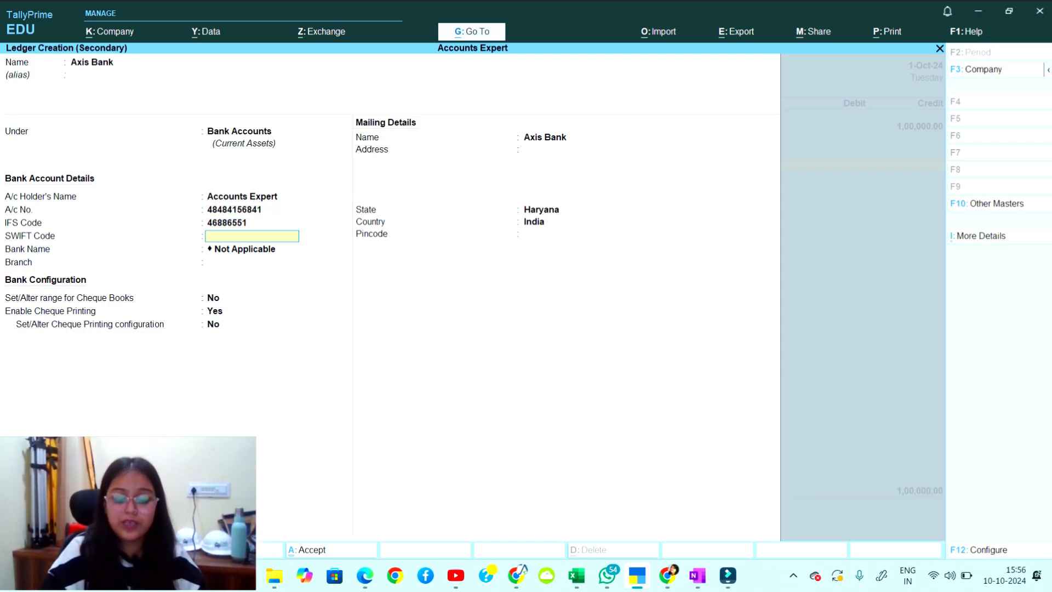
{"action": "key", "text": "Up"}
{"action": "key", "text": "Up"}
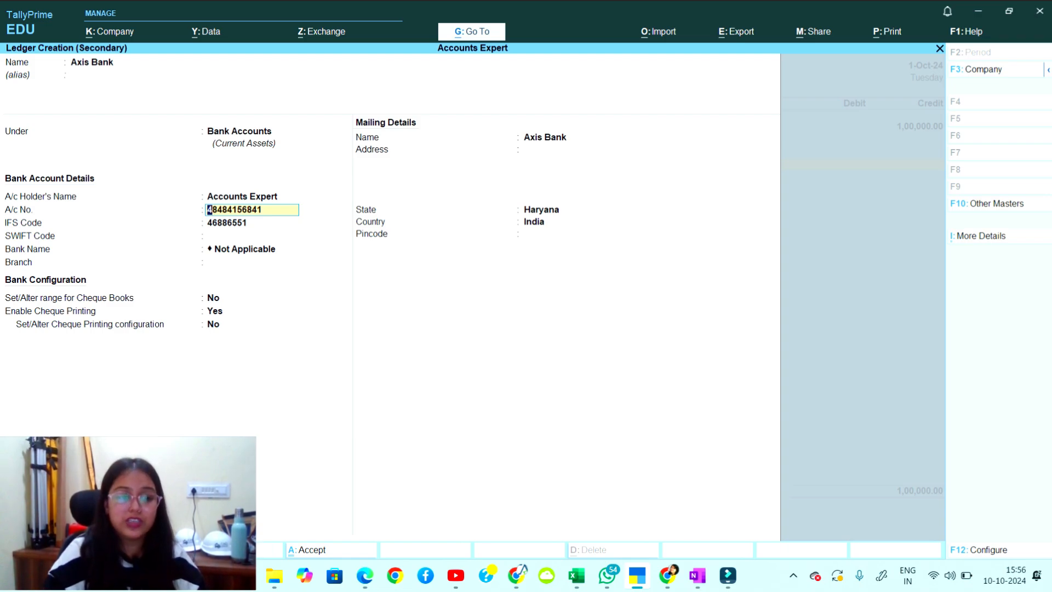
{"action": "key", "text": "Down"}
{"action": "key", "text": "Up"}
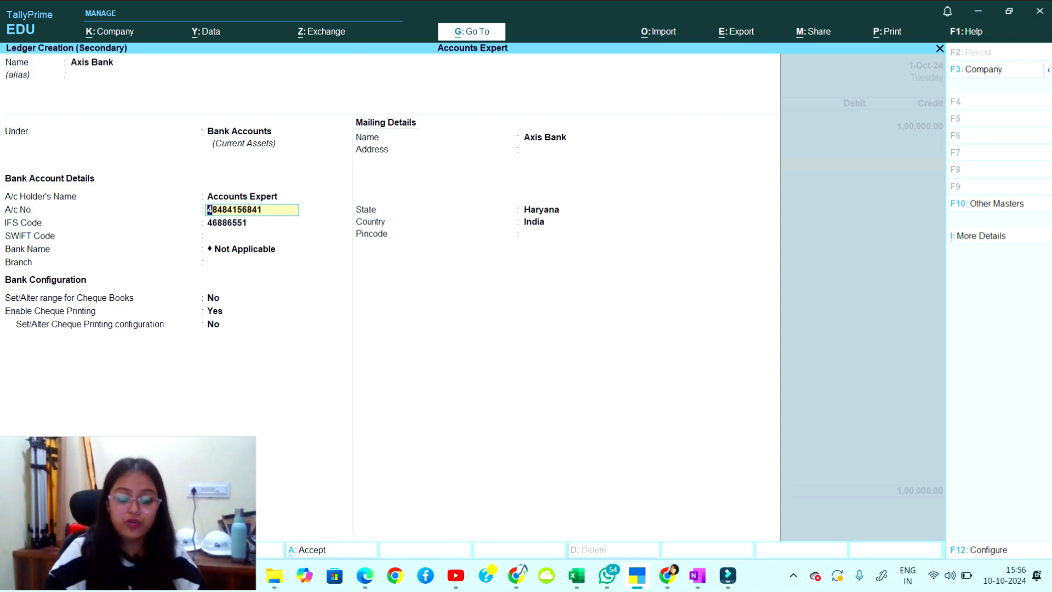
{"action": "key", "text": "Down"}
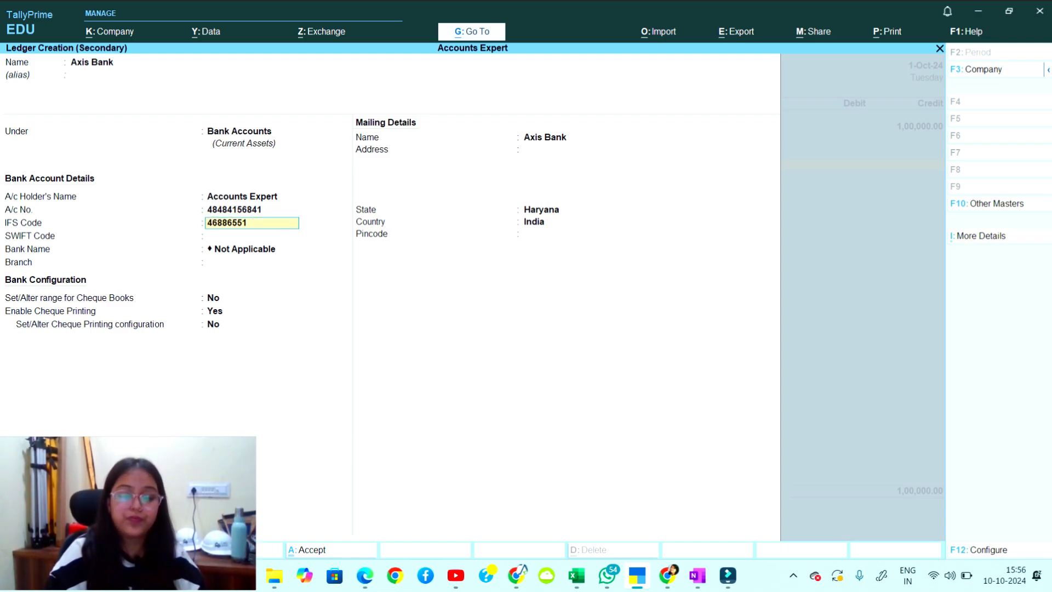
{"action": "key", "text": "Delete"}
{"action": "key", "text": "Delete"}
{"action": "key", "text": "Delete"}
{"action": "key", "text": "Delete"}
{"action": "key", "text": "Delete"}
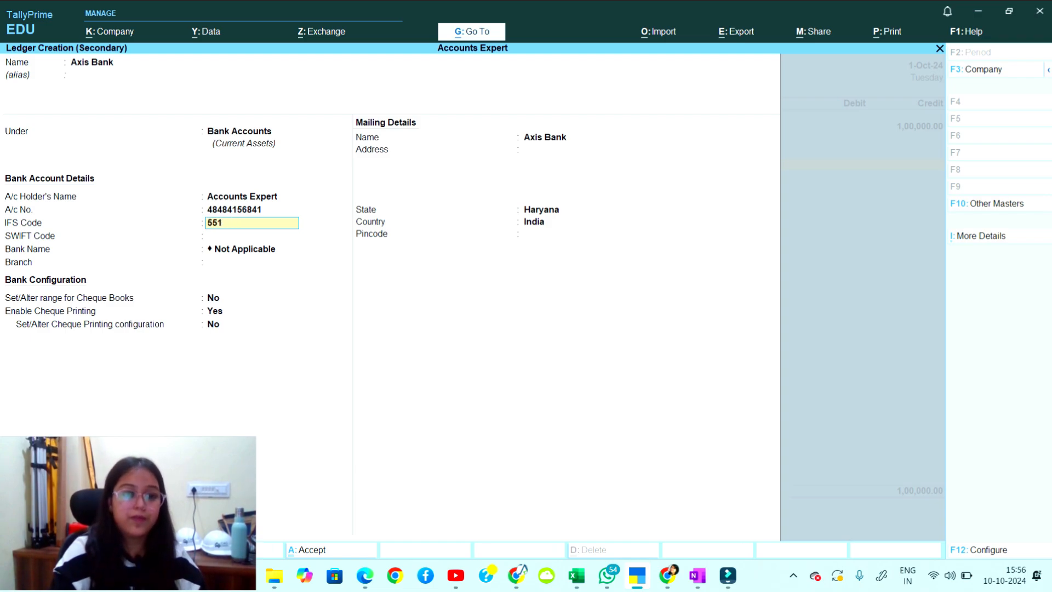
{"action": "key", "text": "Delete"}
{"action": "key", "text": "Delete"}
{"action": "key", "text": "Delete"}
{"action": "key", "text": "Return"}
{"action": "key", "text": "Return"}
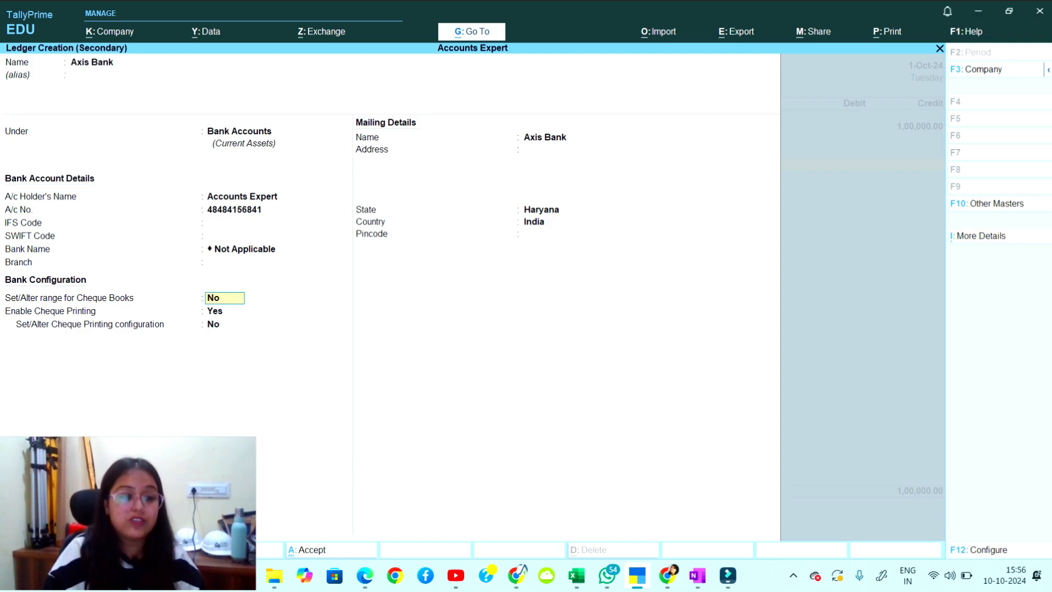
Fill in a Narnaul, Haryana mailing address with pincode and save the Axis Bank ledger.
{"action": "key", "text": "Return"}
{"action": "key", "text": "Return"}
{"action": "key", "text": "Return"}
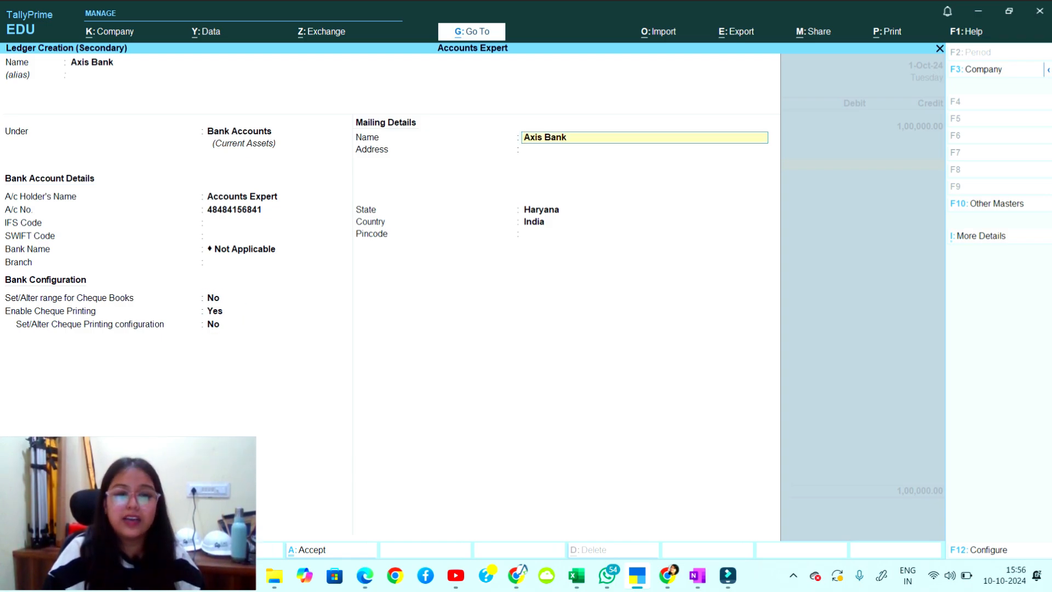
{"action": "key", "text": "Return"}
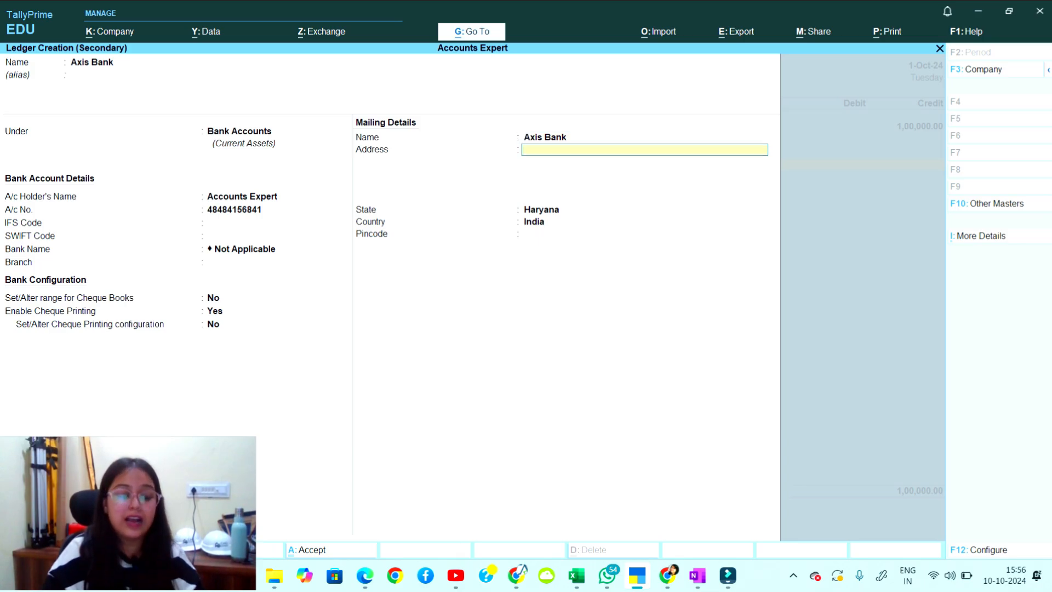
{"action": "type", "text": "Narnau"}
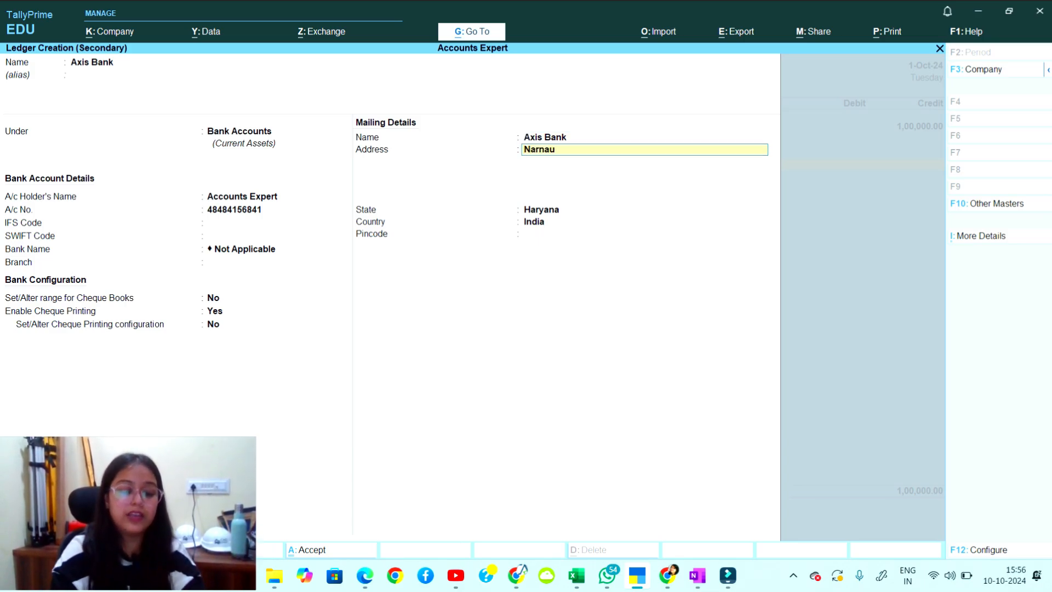
{"action": "type", "text": "l"}
{"action": "key", "text": "Return"}
{"action": "key", "text": "Return"}
{"action": "key", "text": "Return"}
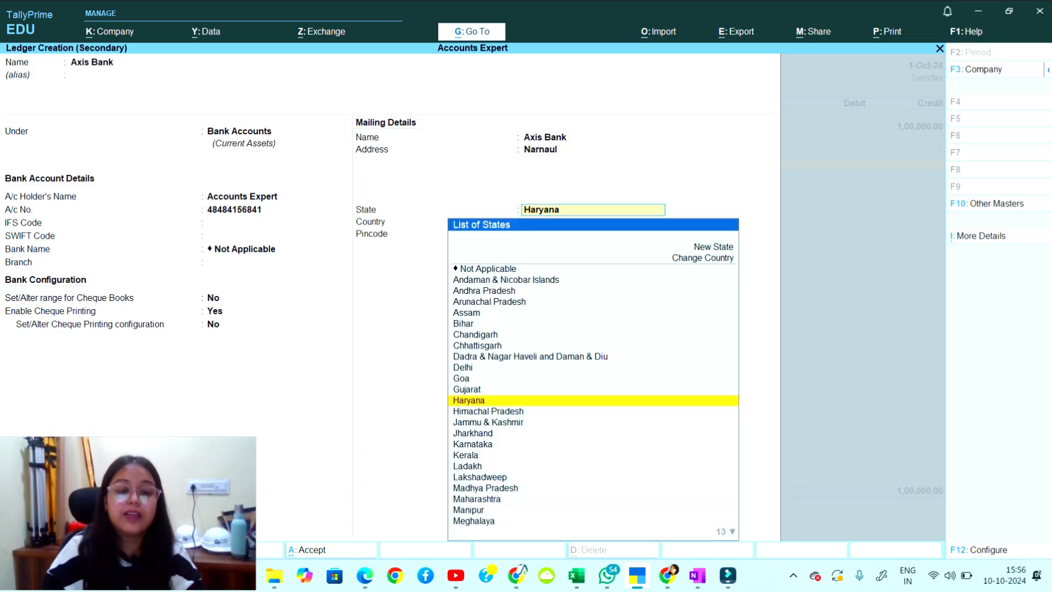
{"action": "type", "text": "12300"}
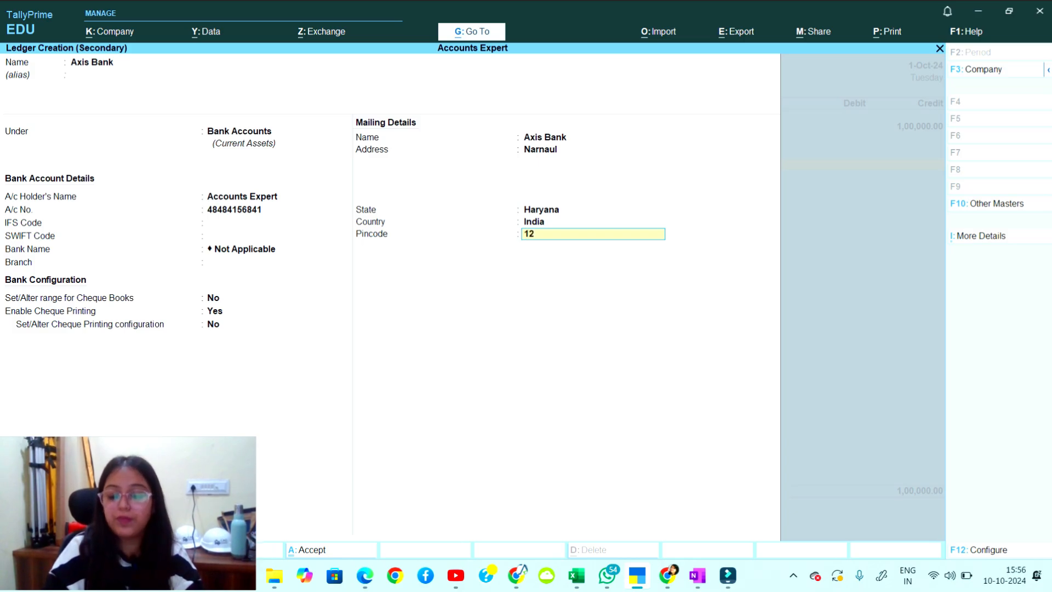
{"action": "key", "text": "Return"}
{"action": "key", "text": "Return"}
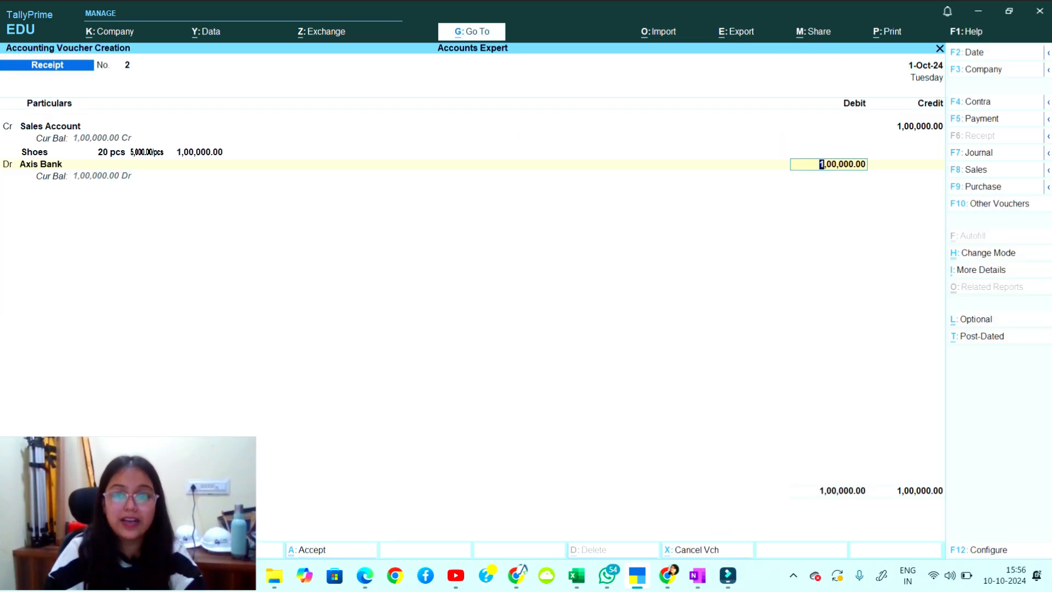
Save Receipt voucher 2 with a 1,00,000 Cheque/DD allocation to Axis Bank, then quit.
{"action": "key", "text": "Return"}
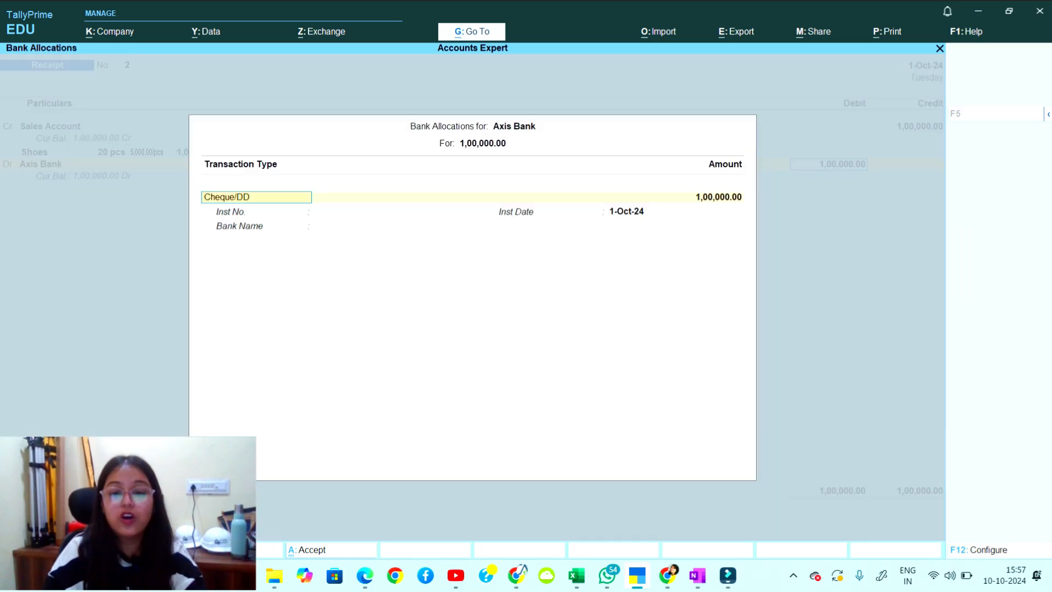
{"action": "key", "text": "Return"}
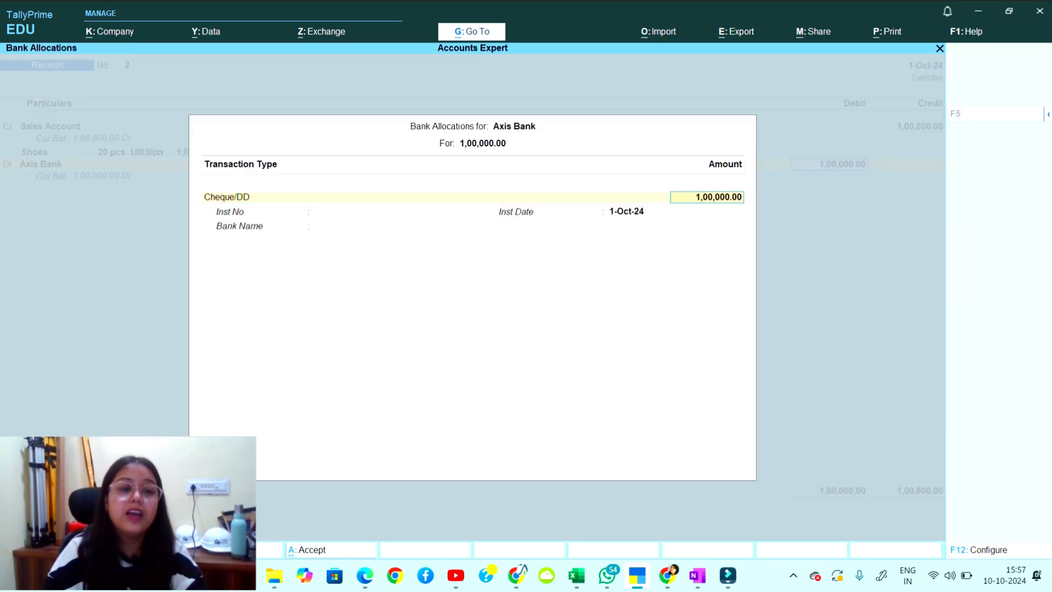
{"action": "key", "text": "Return"}
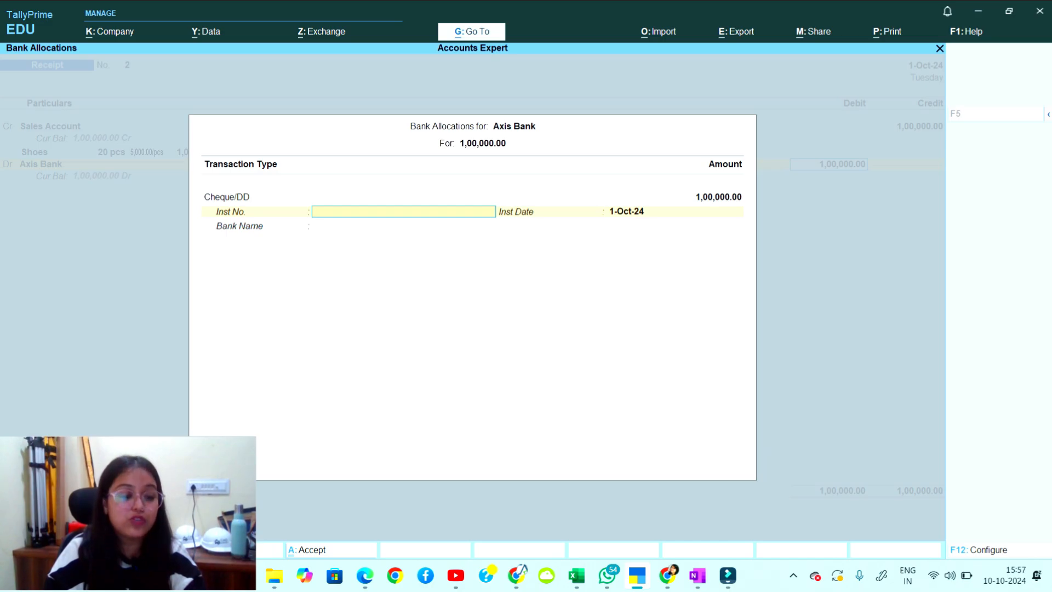
{"action": "key", "text": "Return"}
{"action": "key", "text": "Return"}
{"action": "key", "text": "Return"}
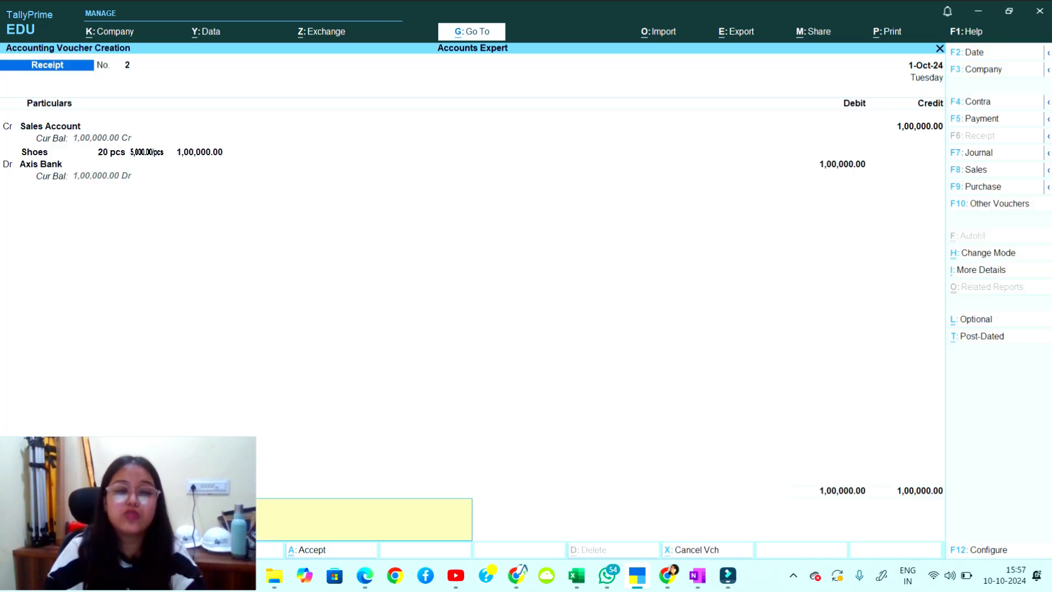
{"action": "key", "text": "Return"}
{"action": "key", "text": "y"}
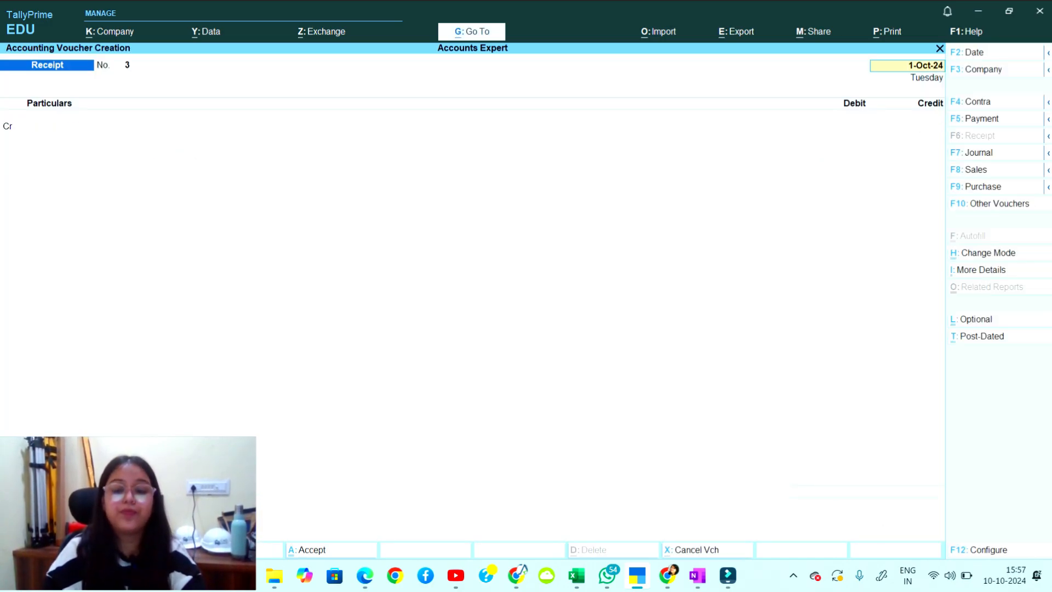
{"action": "key", "text": "BackSpace"}
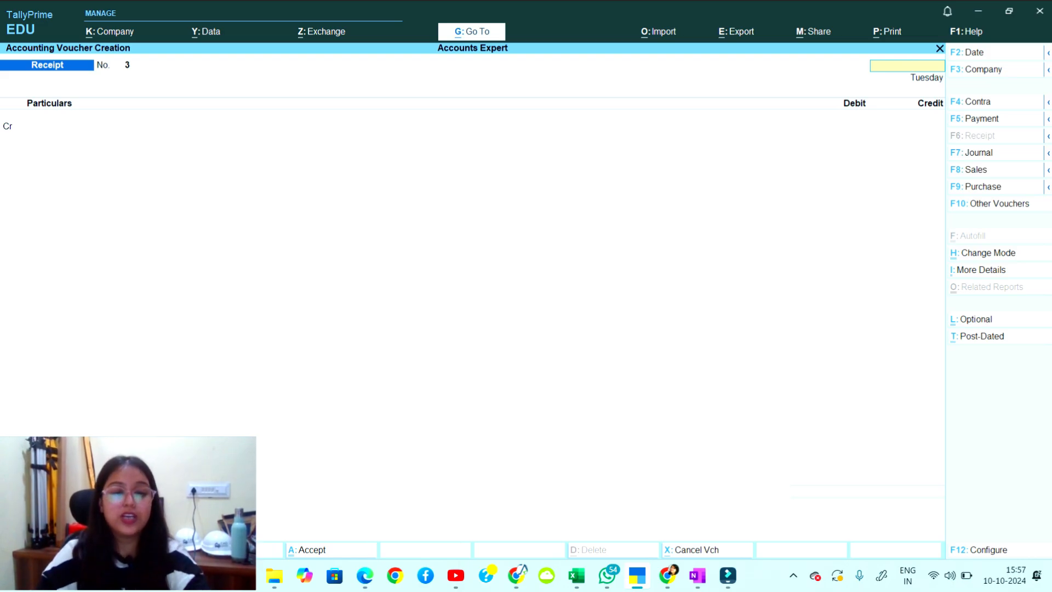
{"action": "key", "text": "Escape"}
Open the 1-Oct-24 Day Book, highlight Sales Account's 1,00,000 Receipt voucher No. 2, then bring up OneNote.
{"action": "key", "text": "y"}
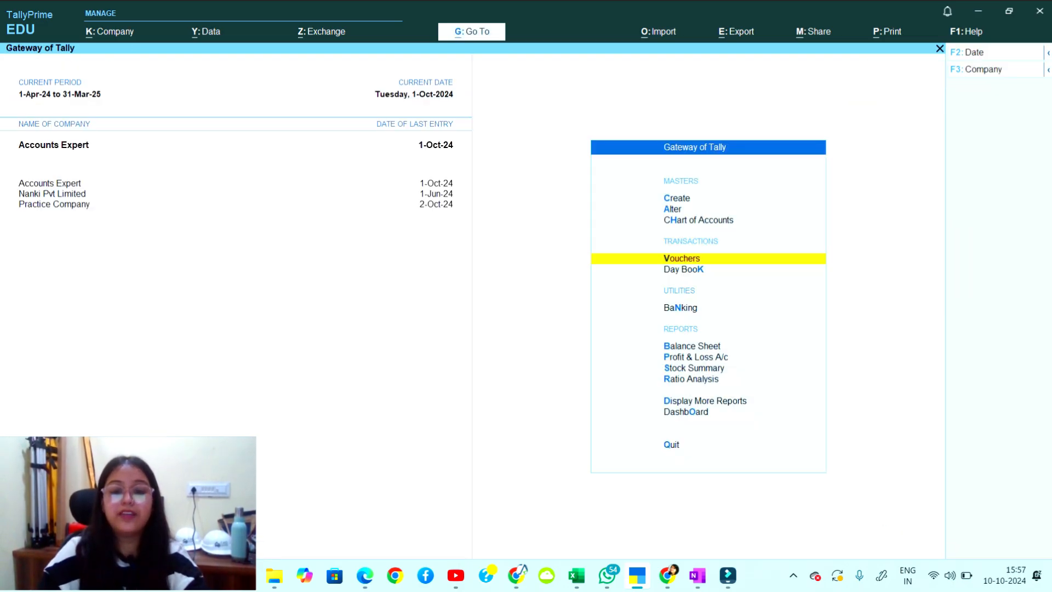
{"action": "key", "text": "Down"}
{"action": "key", "text": "Return"}
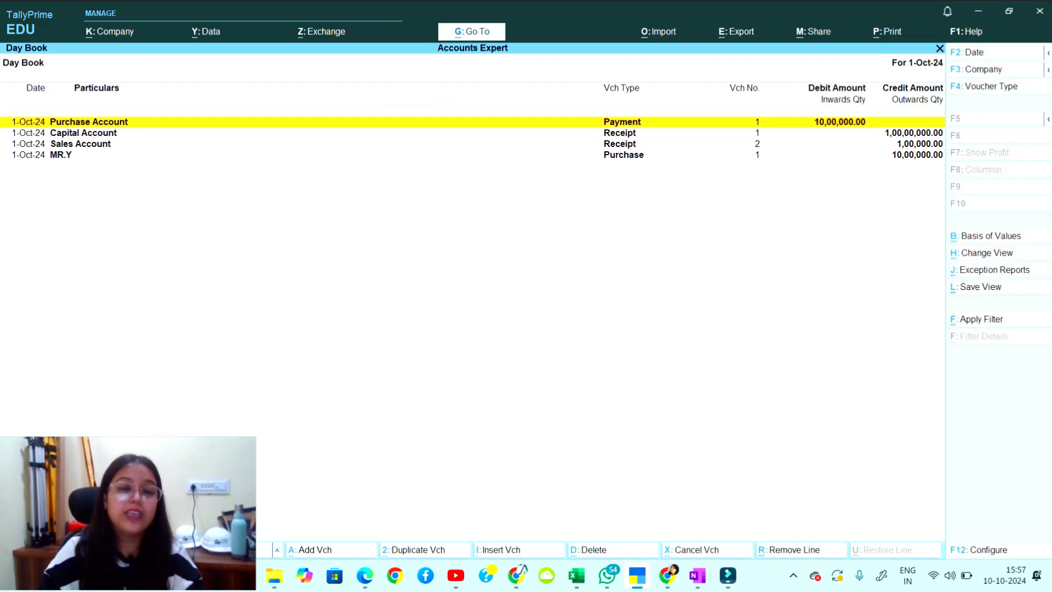
{"action": "key", "text": "Down"}
{"action": "key", "text": "Down"}
{"action": "key", "text": "Up"}
{"action": "key", "text": "Down"}
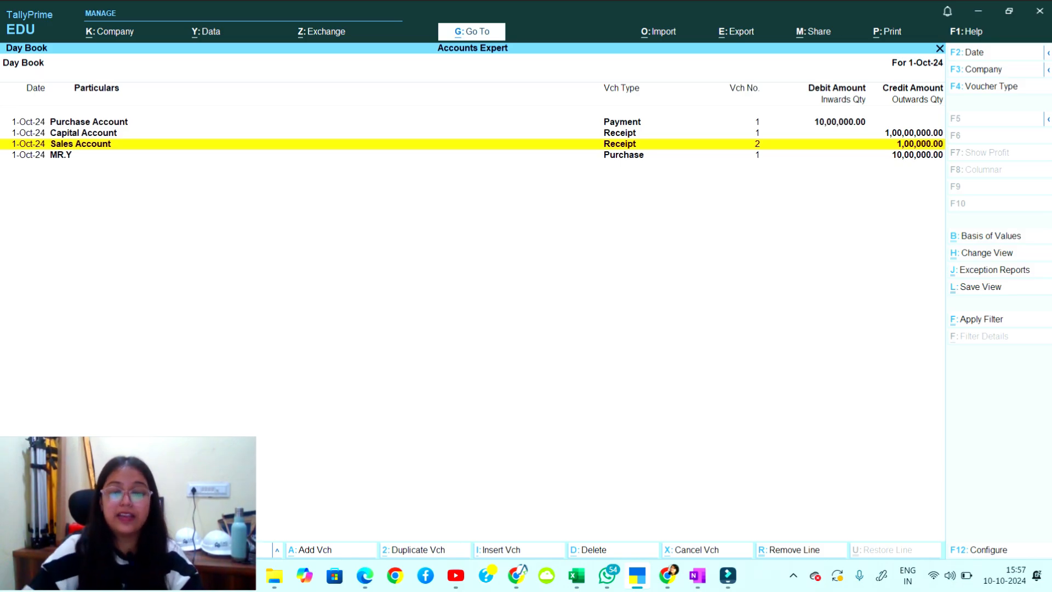
{"action": "left_click", "coordinate": [696, 576]}
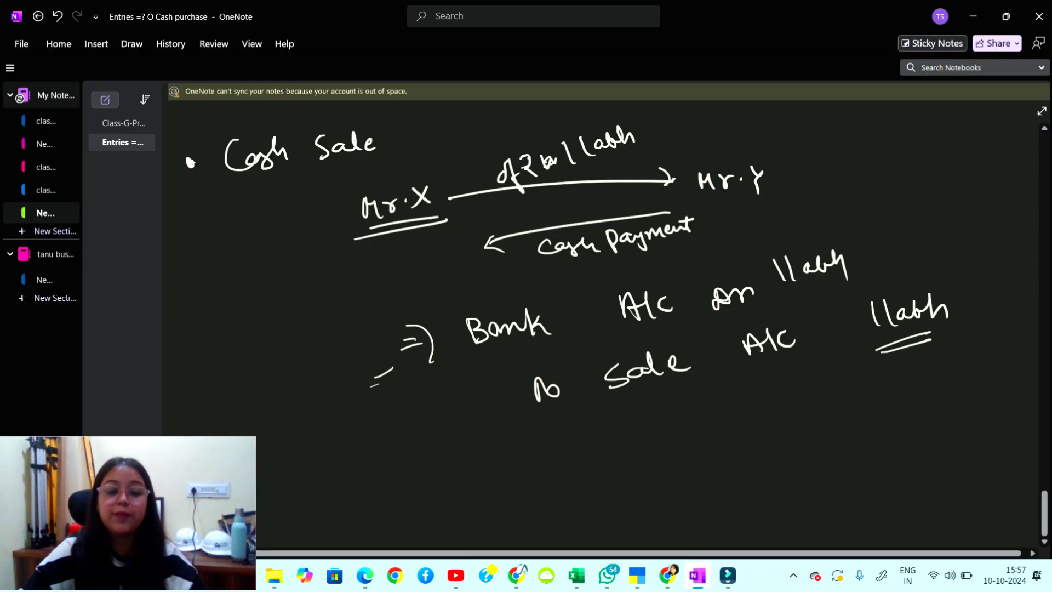
On blank space, handwrite Mr X with an arrow pointing to Mr. Z as the buyer.
{"action": "scroll", "coordinate": [602, 323], "scroll_direction": "down", "scroll_amount": 10}
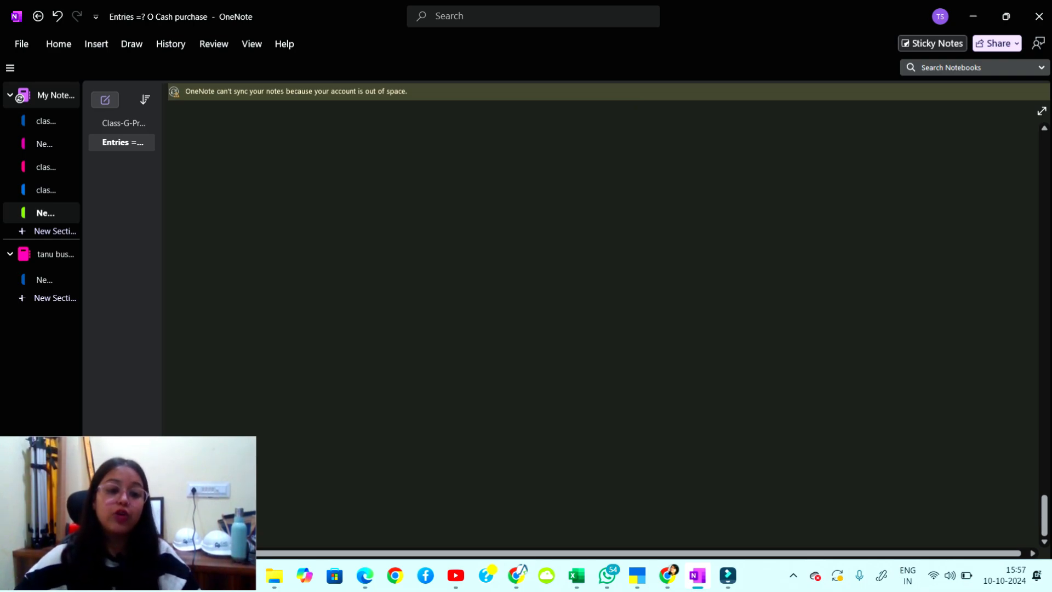
{"action": "left_click_drag", "start_coordinate": [234, 160], "coordinate": [237, 183]}
{"action": "mouse_move", "coordinate": [235, 161]}
{"action": "left_mouse_down"}
{"action": "mouse_move", "coordinate": [254, 183]}
{"action": "mouse_move", "coordinate": [268, 167]}
{"action": "left_mouse_up"}
{"action": "mouse_move", "coordinate": [278, 159]}
{"action": "left_mouse_down"}
{"action": "mouse_move", "coordinate": [295, 172]}
{"action": "mouse_move", "coordinate": [282, 177]}
{"action": "left_mouse_up"}
{"action": "left_click_drag", "start_coordinate": [324, 160], "coordinate": [500, 146]}
{"action": "mouse_move", "coordinate": [490, 139]}
{"action": "left_mouse_down"}
{"action": "mouse_move", "coordinate": [491, 151]}
{"action": "mouse_move", "coordinate": [536, 154]}
{"action": "left_mouse_up"}
{"action": "mouse_move", "coordinate": [536, 136]}
{"action": "left_mouse_down"}
{"action": "mouse_move", "coordinate": [552, 152]}
{"action": "mouse_move", "coordinate": [607, 136]}
{"action": "left_mouse_up"}
{"action": "mouse_move", "coordinate": [607, 136]}
{"action": "left_mouse_down"}
{"action": "mouse_move", "coordinate": [591, 151]}
{"action": "mouse_move", "coordinate": [611, 151]}
{"action": "left_mouse_up"}
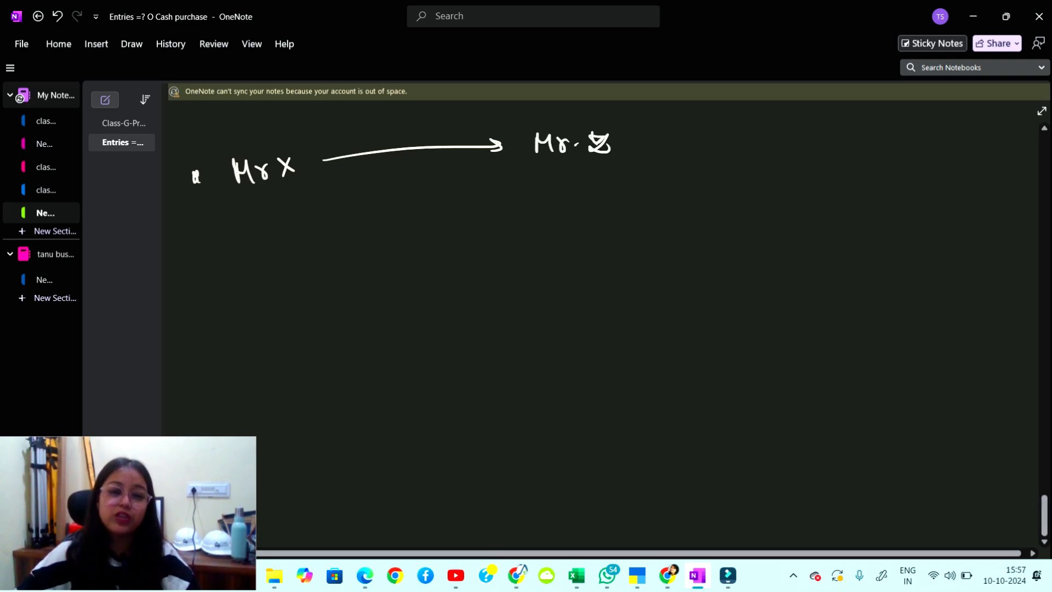
Write ₹1 lakh above the arrow and add a return arrow labelled 'on credit'.
{"action": "mouse_move", "coordinate": [352, 127]}
{"action": "left_mouse_down"}
{"action": "mouse_move", "coordinate": [365, 146]}
{"action": "mouse_move", "coordinate": [396, 138]}
{"action": "left_mouse_up"}
{"action": "left_click_drag", "start_coordinate": [416, 127], "coordinate": [432, 133]}
{"action": "left_click_drag", "start_coordinate": [441, 109], "coordinate": [452, 132]}
{"action": "mouse_move", "coordinate": [531, 170]}
{"action": "left_mouse_down"}
{"action": "mouse_move", "coordinate": [319, 201]}
{"action": "mouse_move", "coordinate": [347, 212]}
{"action": "mouse_move", "coordinate": [408, 182]}
{"action": "mouse_move", "coordinate": [470, 174]}
{"action": "left_mouse_up"}
{"action": "mouse_move", "coordinate": [472, 174]}
{"action": "left_mouse_down"}
{"action": "mouse_move", "coordinate": [484, 160]}
{"action": "mouse_move", "coordinate": [494, 174]}
{"action": "left_mouse_up"}
{"action": "left_click_drag", "start_coordinate": [503, 155], "coordinate": [505, 175]}
{"action": "left_click_drag", "start_coordinate": [497, 163], "coordinate": [513, 162]}
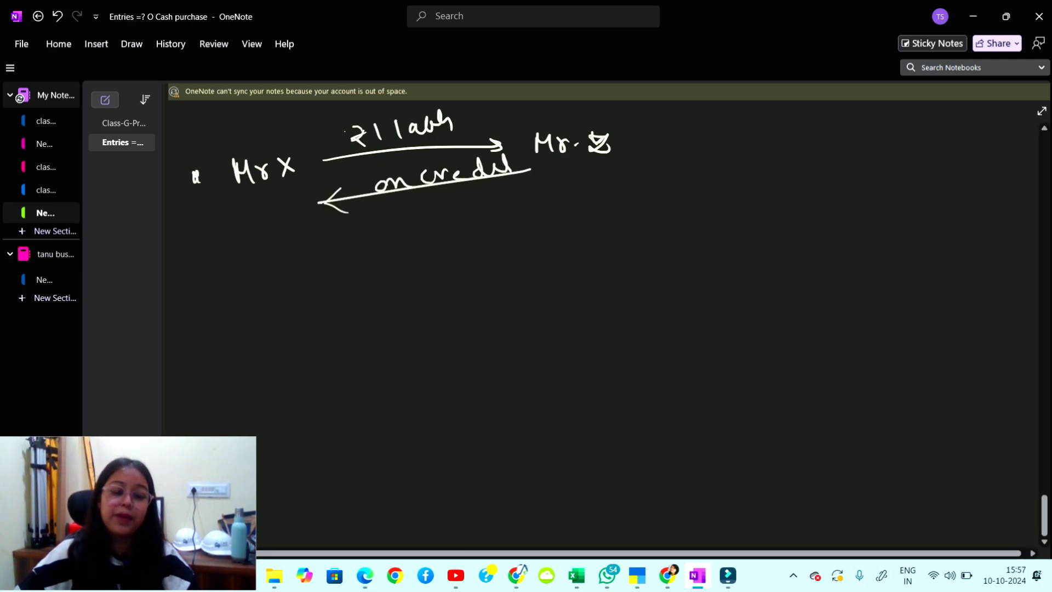
Mark where the entry starts and note Mr. Z as an underlined personal account on the debit side.
{"action": "left_click_drag", "start_coordinate": [201, 286], "coordinate": [223, 309]}
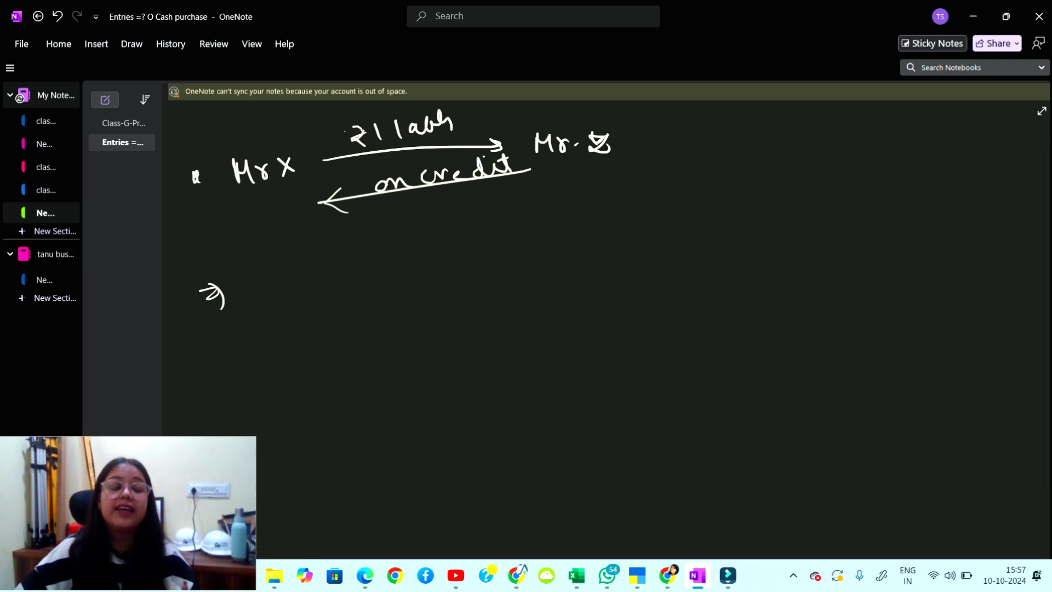
{"action": "left_click_drag", "start_coordinate": [542, 174], "coordinate": [624, 159]}
{"action": "left_click_drag", "start_coordinate": [645, 141], "coordinate": [652, 154]}
{"action": "left_click_drag", "start_coordinate": [672, 137], "coordinate": [718, 137]}
{"action": "left_click_drag", "start_coordinate": [724, 137], "coordinate": [781, 138]}
{"action": "left_click_drag", "start_coordinate": [775, 138], "coordinate": [787, 116]}
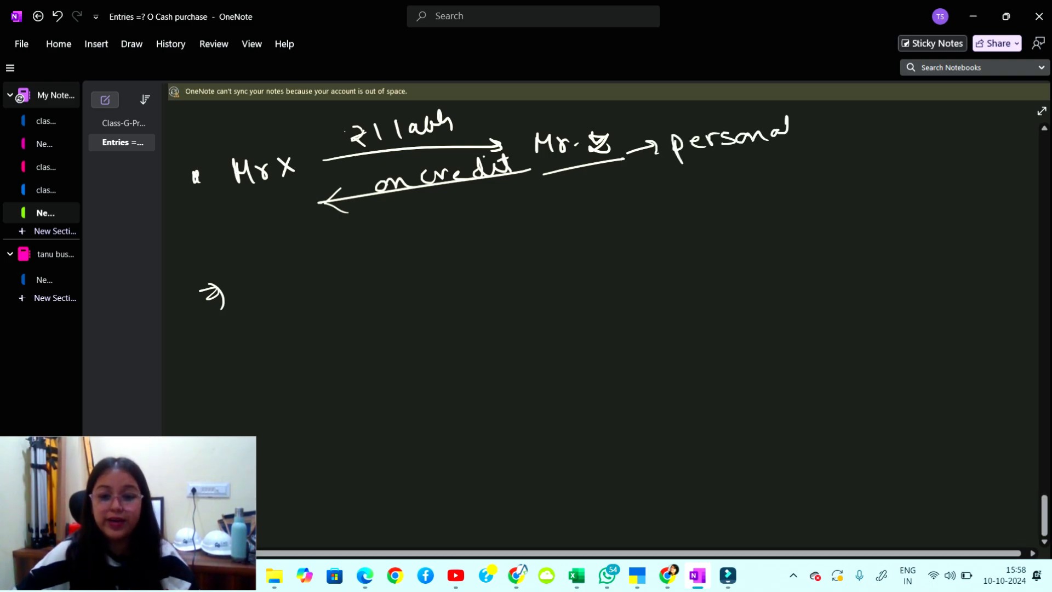
{"action": "left_click_drag", "start_coordinate": [677, 172], "coordinate": [818, 163]}
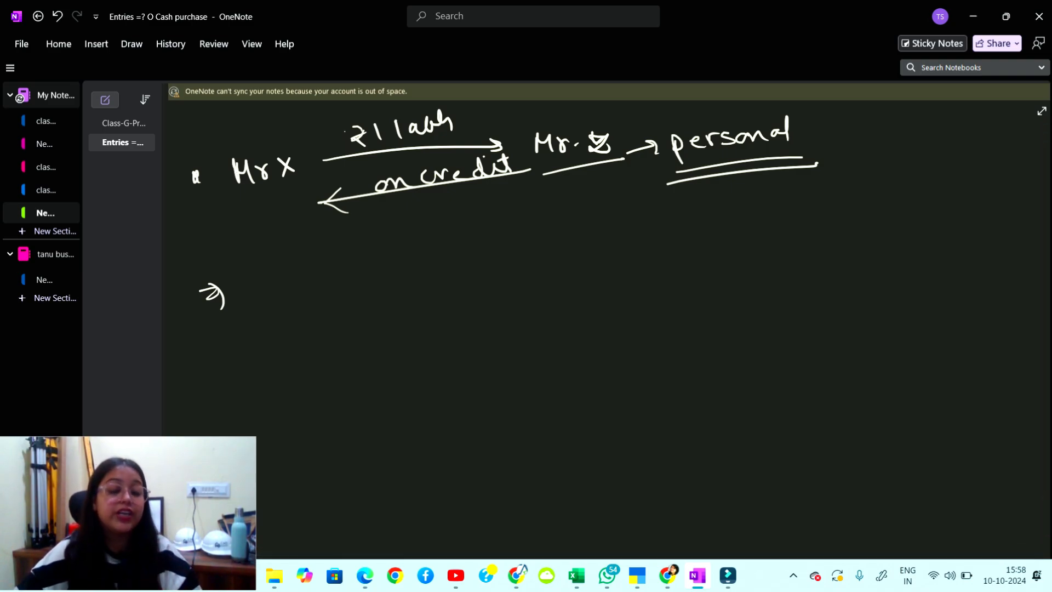
{"action": "left_click_drag", "start_coordinate": [814, 135], "coordinate": [841, 125]}
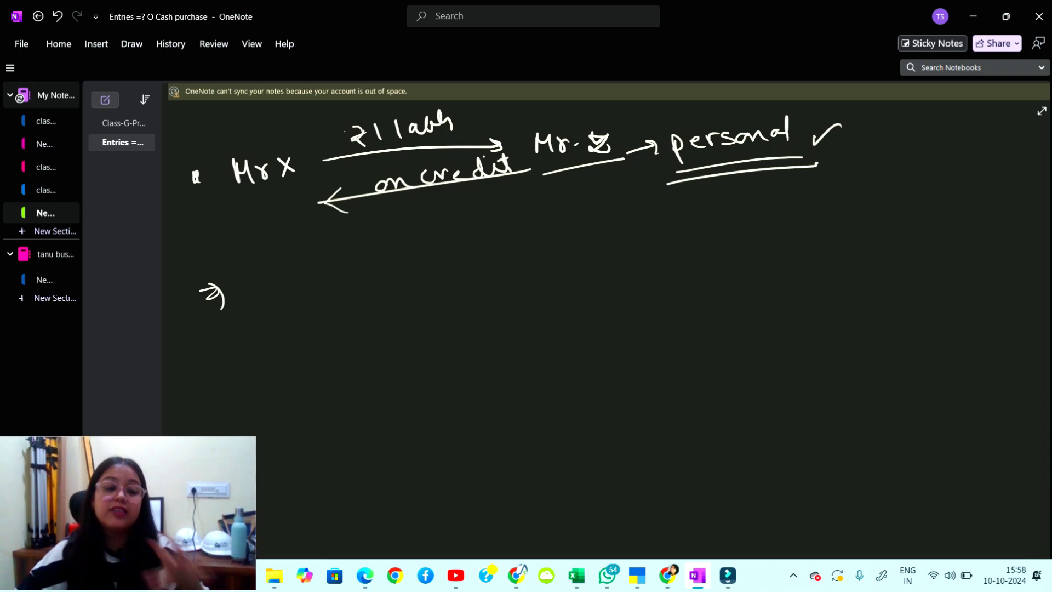
{"action": "left_click_drag", "start_coordinate": [595, 198], "coordinate": [622, 198]}
{"action": "left_click_drag", "start_coordinate": [586, 223], "coordinate": [623, 215]}
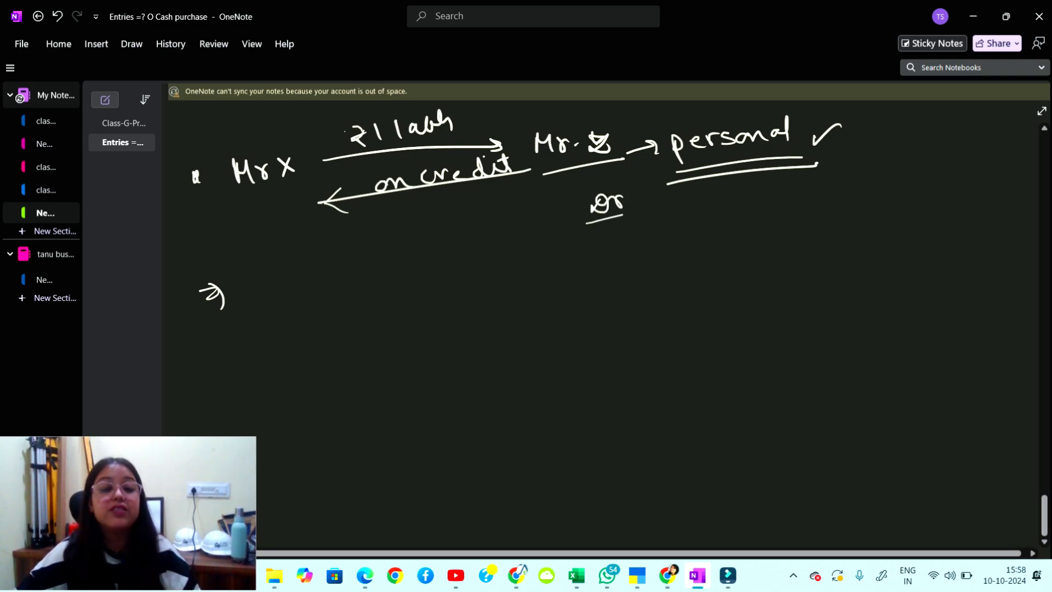
Write the debit line 'Mr. Z's A/c Dr'.
{"action": "mouse_move", "coordinate": [277, 303]}
{"action": "left_mouse_down"}
{"action": "mouse_move", "coordinate": [284, 282]}
{"action": "mouse_move", "coordinate": [296, 300]}
{"action": "left_mouse_up"}
{"action": "mouse_move", "coordinate": [297, 298]}
{"action": "left_mouse_down"}
{"action": "mouse_move", "coordinate": [351, 271]}
{"action": "mouse_move", "coordinate": [358, 285]}
{"action": "left_mouse_up"}
{"action": "left_click", "coordinate": [317, 290]}
{"action": "left_click_drag", "start_coordinate": [359, 247], "coordinate": [374, 277]}
{"action": "mouse_move", "coordinate": [411, 278]}
{"action": "left_mouse_down"}
{"action": "mouse_move", "coordinate": [414, 258]}
{"action": "mouse_move", "coordinate": [425, 278]}
{"action": "left_mouse_up"}
{"action": "mouse_move", "coordinate": [428, 279]}
{"action": "left_mouse_down"}
{"action": "mouse_move", "coordinate": [438, 258]}
{"action": "mouse_move", "coordinate": [459, 278]}
{"action": "left_mouse_up"}
{"action": "mouse_move", "coordinate": [496, 257]}
{"action": "left_mouse_down"}
{"action": "mouse_move", "coordinate": [493, 275]}
{"action": "mouse_move", "coordinate": [510, 271]}
{"action": "left_mouse_up"}
{"action": "left_click_drag", "start_coordinate": [520, 268], "coordinate": [533, 253]}
Write the credit line 'To Sales A/c', fixing a slip, with 1 lakh debit and credit amounts.
{"action": "mouse_move", "coordinate": [338, 324]}
{"action": "left_mouse_down"}
{"action": "mouse_move", "coordinate": [343, 346]}
{"action": "mouse_move", "coordinate": [426, 328]}
{"action": "left_mouse_up"}
{"action": "left_click", "coordinate": [429, 329]}
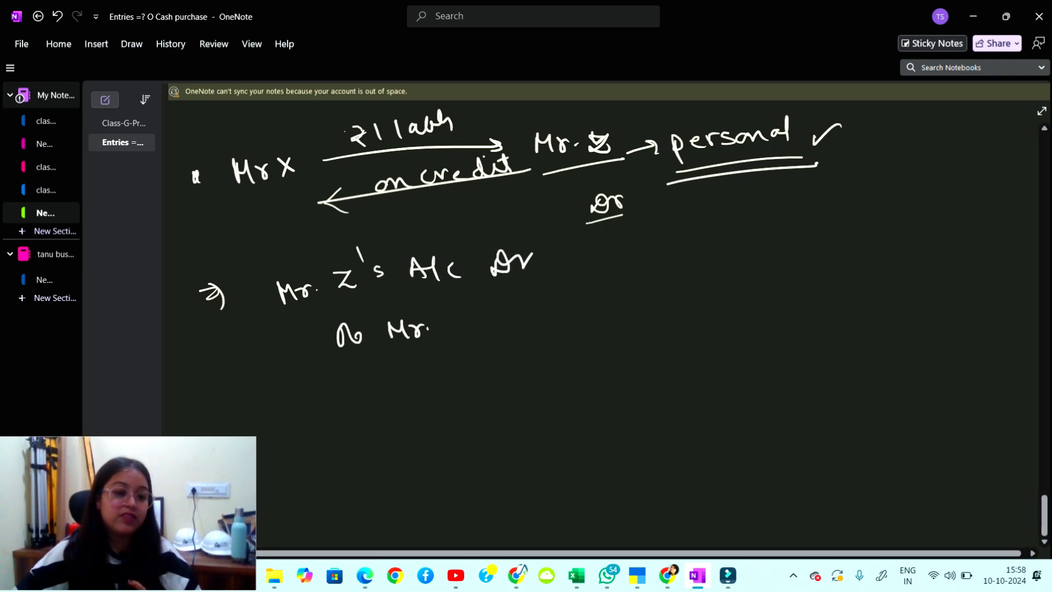
{"action": "key", "text": "ctrl+z"}
{"action": "key", "text": "ctrl+z"}
{"action": "key", "text": "ctrl+z"}
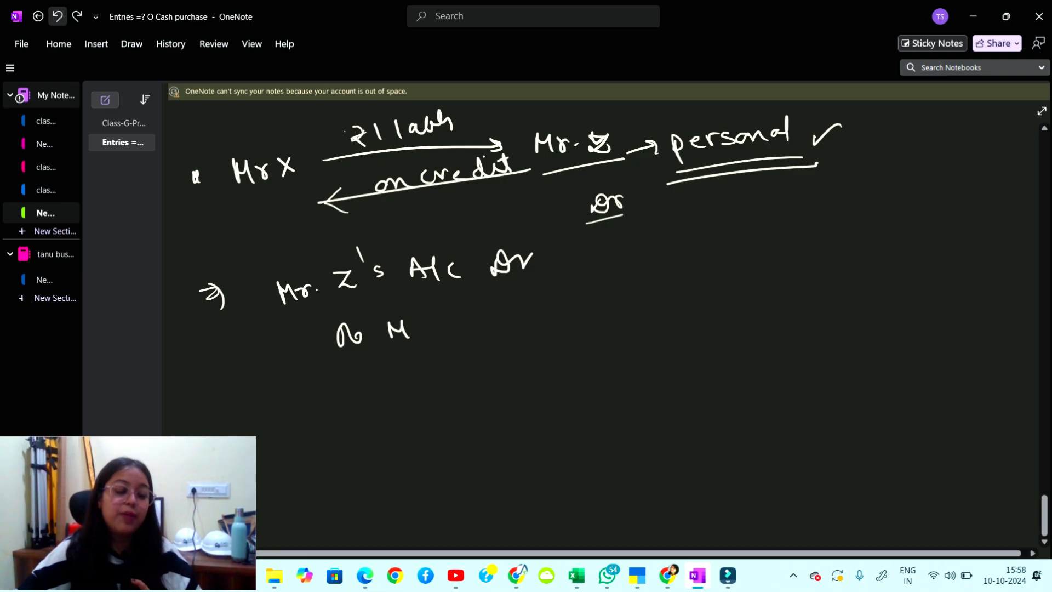
{"action": "mouse_move", "coordinate": [406, 326]}
{"action": "left_mouse_down"}
{"action": "mouse_move", "coordinate": [390, 348]}
{"action": "mouse_move", "coordinate": [438, 340]}
{"action": "left_mouse_up"}
{"action": "left_click_drag", "start_coordinate": [448, 331], "coordinate": [463, 336]}
{"action": "mouse_move", "coordinate": [520, 307]}
{"action": "left_mouse_down"}
{"action": "mouse_move", "coordinate": [515, 325]}
{"action": "mouse_move", "coordinate": [533, 322]}
{"action": "left_mouse_up"}
{"action": "mouse_move", "coordinate": [546, 302]}
{"action": "left_mouse_down"}
{"action": "mouse_move", "coordinate": [539, 323]}
{"action": "mouse_move", "coordinate": [557, 320]}
{"action": "left_mouse_up"}
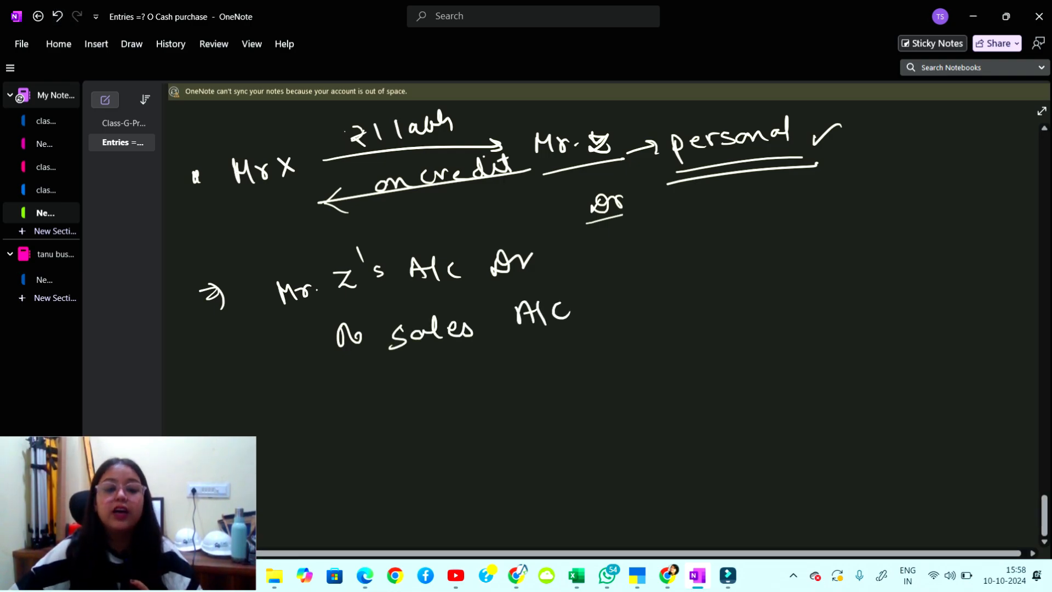
{"action": "left_click_drag", "start_coordinate": [594, 230], "coordinate": [602, 258]}
{"action": "mouse_move", "coordinate": [617, 231]}
{"action": "left_mouse_down"}
{"action": "mouse_move", "coordinate": [628, 249]}
{"action": "mouse_move", "coordinate": [688, 257]}
{"action": "mouse_move", "coordinate": [737, 294]}
{"action": "left_mouse_up"}
{"action": "mouse_move", "coordinate": [758, 264]}
{"action": "left_mouse_down"}
{"action": "mouse_move", "coordinate": [772, 289]}
{"action": "mouse_move", "coordinate": [787, 265]}
{"action": "mouse_move", "coordinate": [789, 284]}
{"action": "left_mouse_up"}
{"action": "left_click_drag", "start_coordinate": [799, 282], "coordinate": [818, 284]}
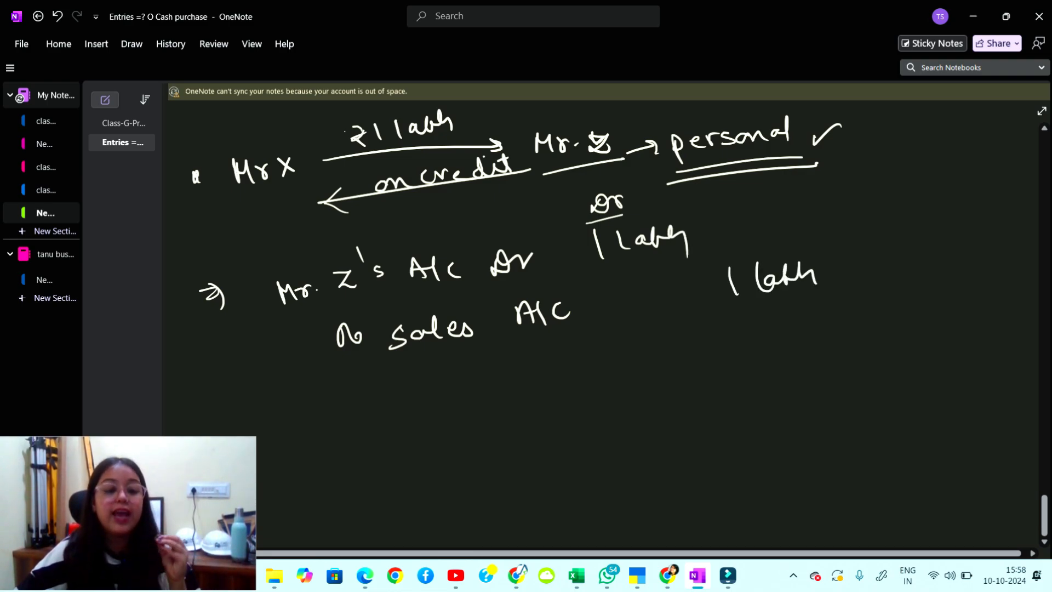
Bracket the entry, label it 'Credit sale' underlined twice, and return TallyPrime to Gateway of Tally.
{"action": "mouse_move", "coordinate": [265, 299]}
{"action": "left_mouse_down"}
{"action": "mouse_move", "coordinate": [253, 308]}
{"action": "mouse_move", "coordinate": [299, 347]}
{"action": "left_mouse_up"}
{"action": "mouse_move", "coordinate": [225, 343]}
{"action": "left_mouse_down"}
{"action": "mouse_move", "coordinate": [241, 341]}
{"action": "mouse_move", "coordinate": [237, 353]}
{"action": "left_mouse_up"}
{"action": "left_click_drag", "start_coordinate": [332, 425], "coordinate": [328, 443]}
{"action": "mouse_move", "coordinate": [336, 435]}
{"action": "left_mouse_down"}
{"action": "mouse_move", "coordinate": [379, 433]}
{"action": "mouse_move", "coordinate": [394, 407]}
{"action": "left_mouse_up"}
{"action": "left_click_drag", "start_coordinate": [393, 406], "coordinate": [401, 432]}
{"action": "left_click_drag", "start_coordinate": [404, 403], "coordinate": [405, 427]}
{"action": "left_click_drag", "start_coordinate": [395, 414], "coordinate": [423, 411]}
{"action": "left_click_drag", "start_coordinate": [448, 399], "coordinate": [478, 397]}
{"action": "mouse_move", "coordinate": [340, 475]}
{"action": "left_mouse_down"}
{"action": "mouse_move", "coordinate": [470, 423]}
{"action": "mouse_move", "coordinate": [491, 430]}
{"action": "left_mouse_up"}
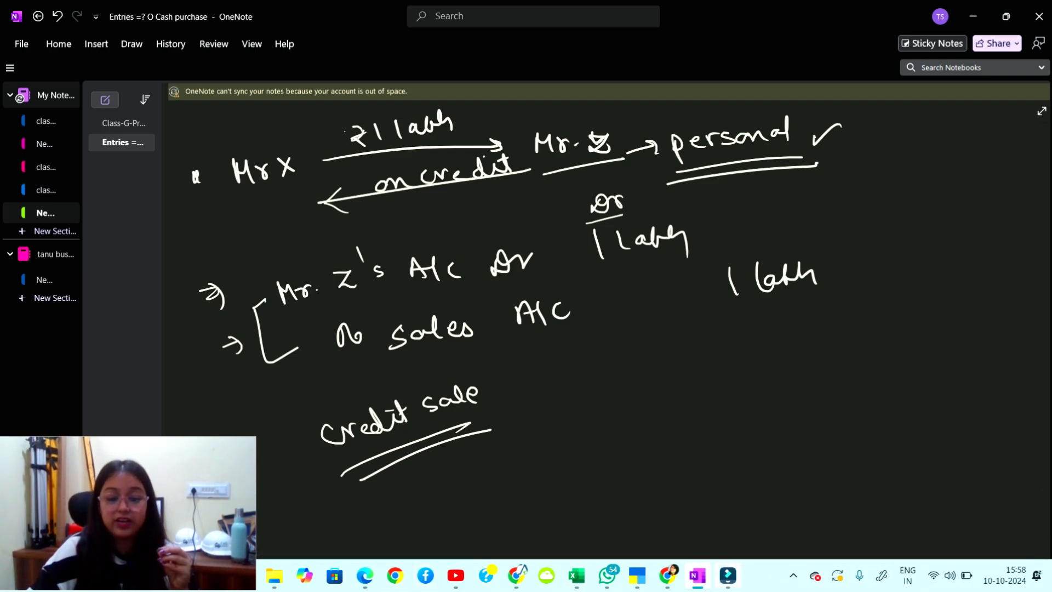
{"action": "left_click", "coordinate": [637, 575]}
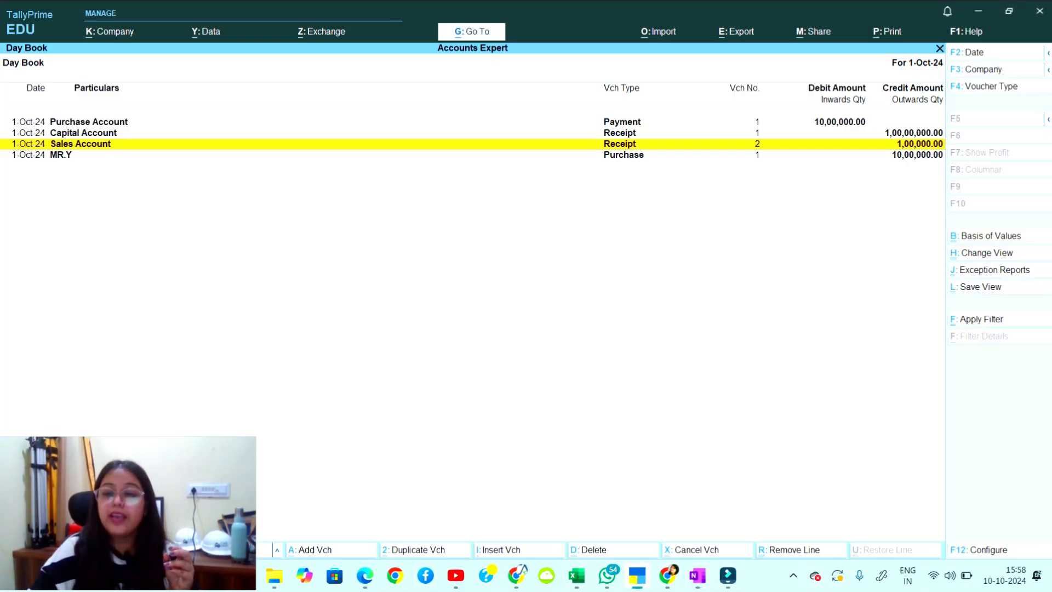
{"action": "key", "text": "Escape"}
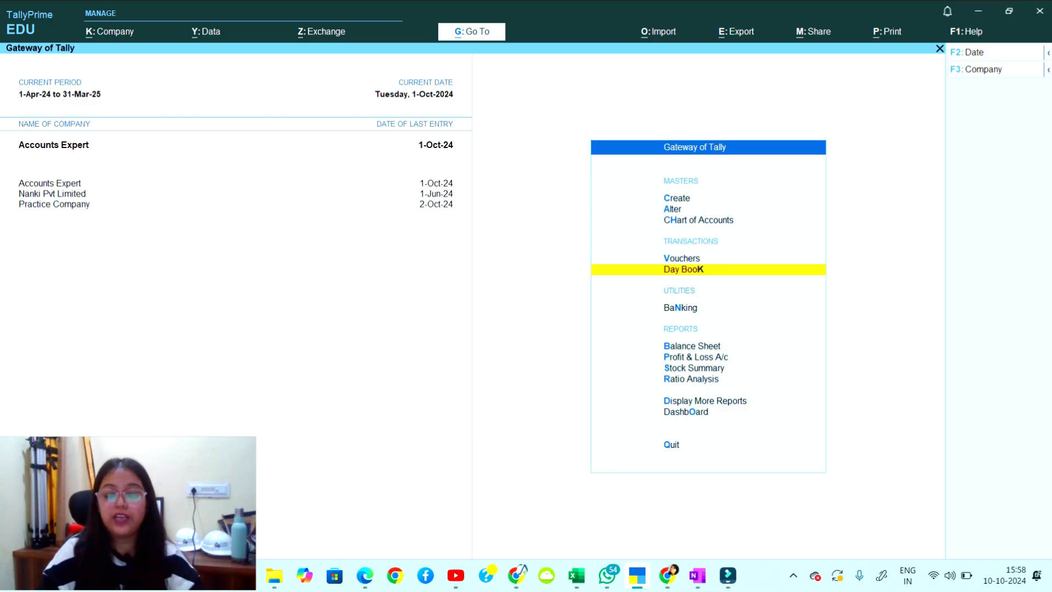
Start Sales voucher No. 1 (F8) in As Voucher mode and reach the new-ledger option for the debit party.
{"action": "key", "text": "Up"}
{"action": "key", "text": "Return"}
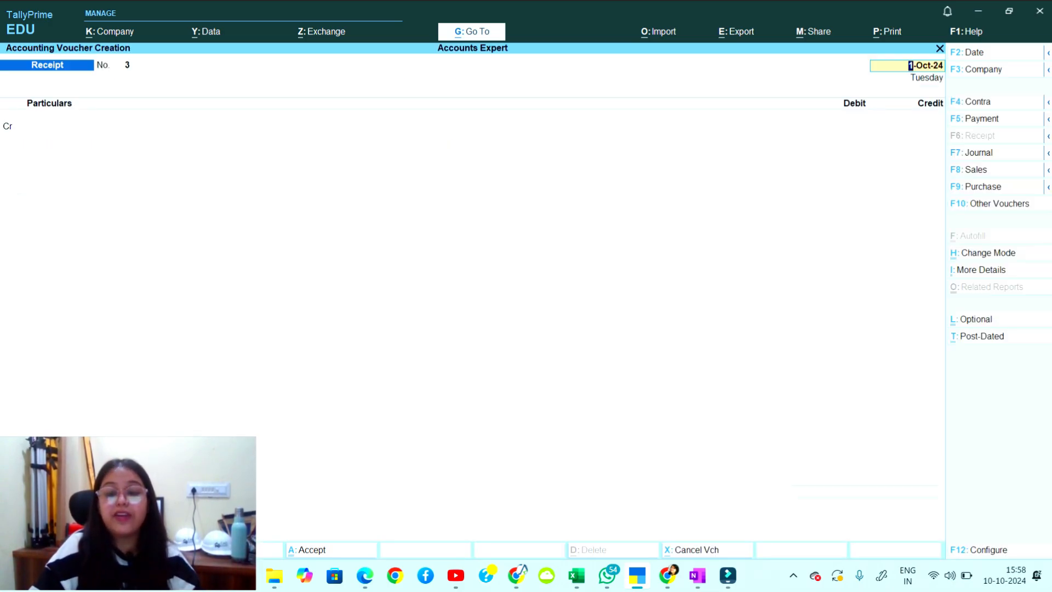
{"action": "key", "text": "F8"}
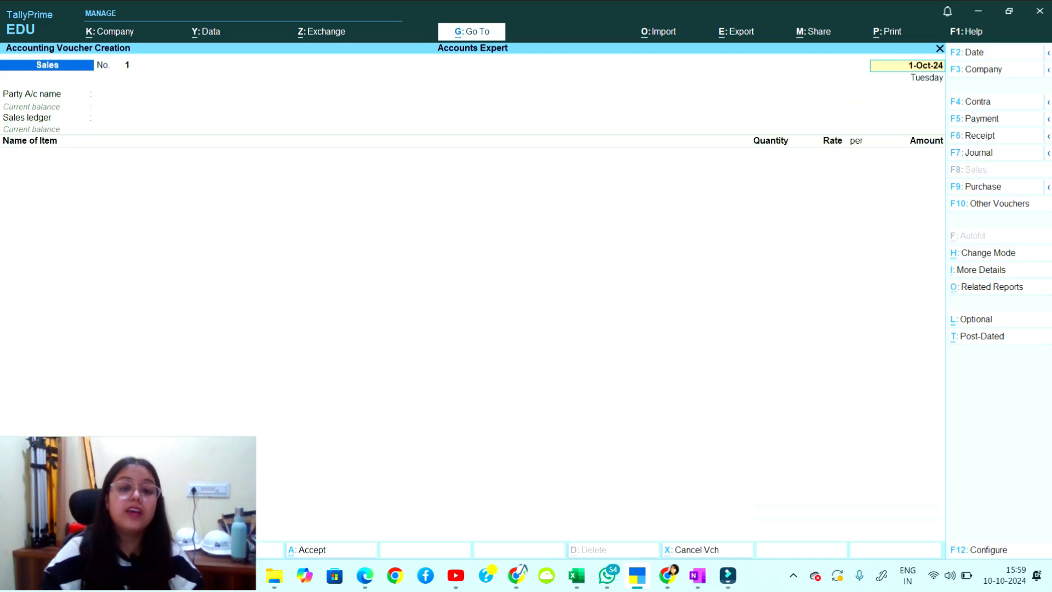
{"action": "key", "text": "ctrl+h"}
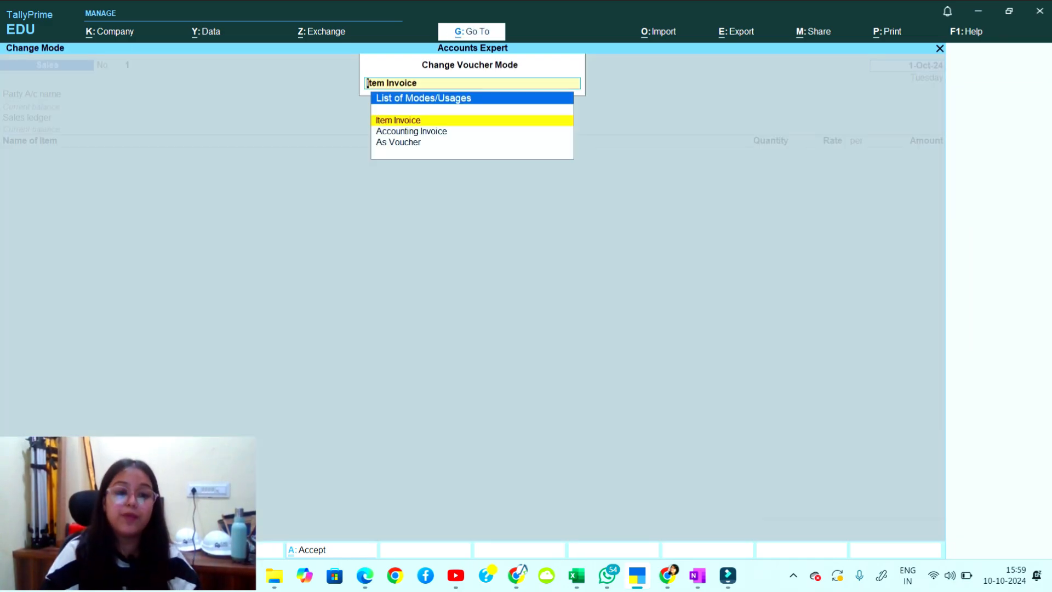
{"action": "key", "text": "Down"}
{"action": "key", "text": "Down"}
{"action": "key", "text": "Return"}
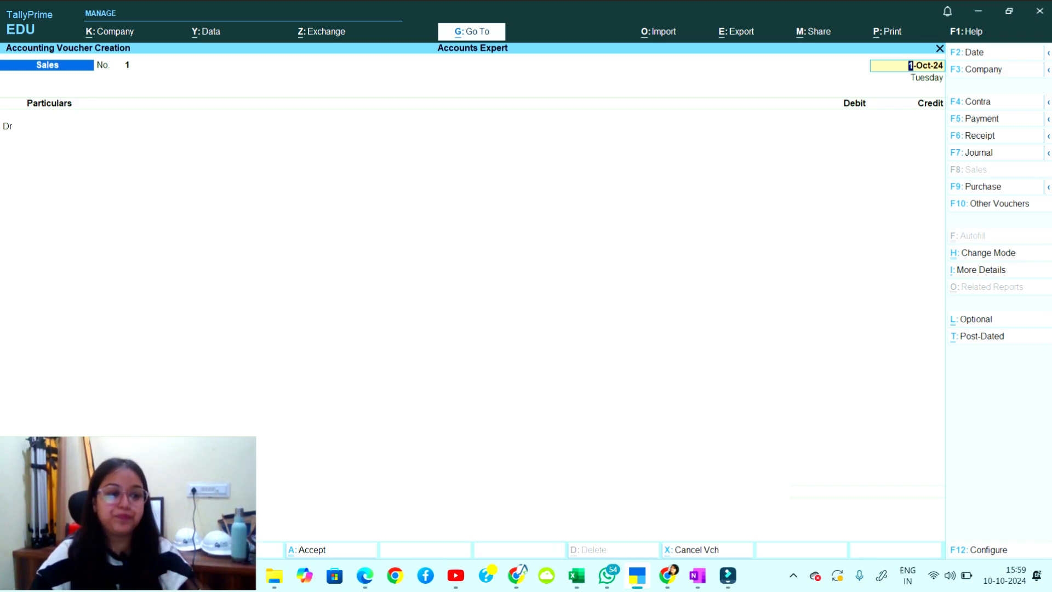
{"action": "key", "text": "Return"}
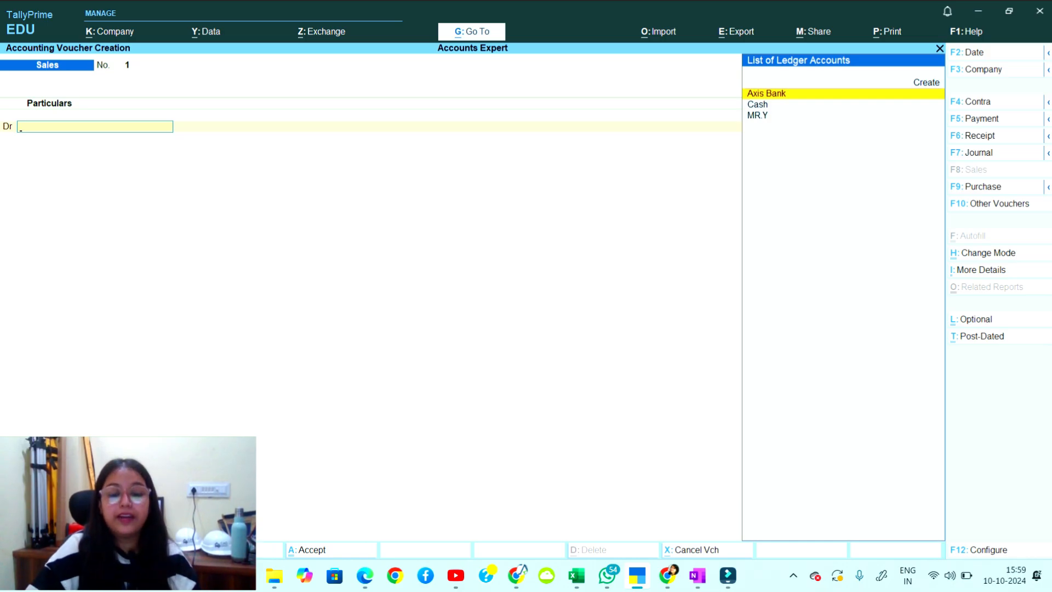
{"action": "key", "text": "alt+Tab"}
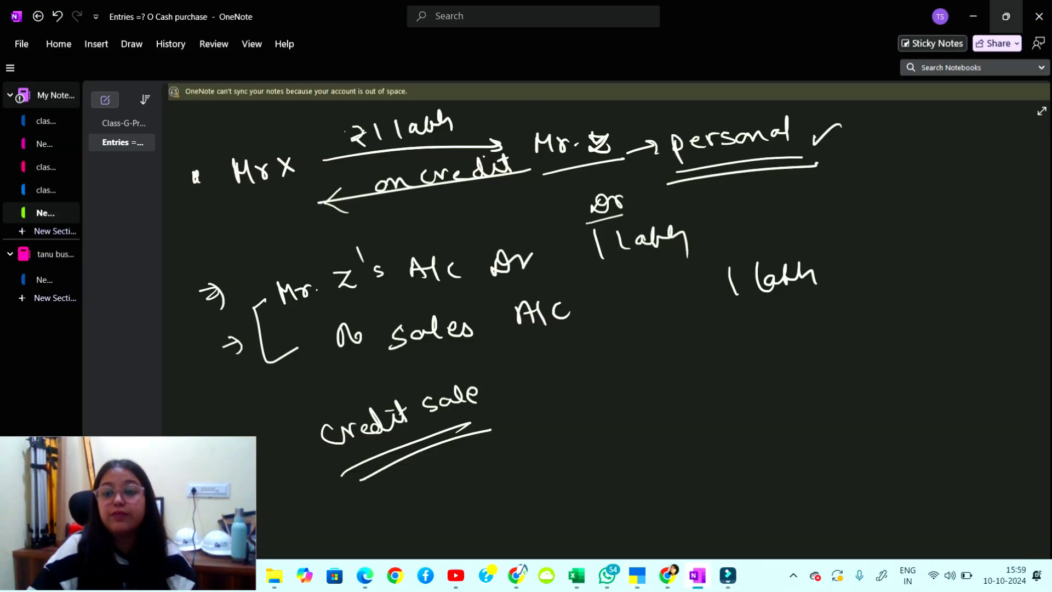
{"action": "key", "text": "alt+Tab"}
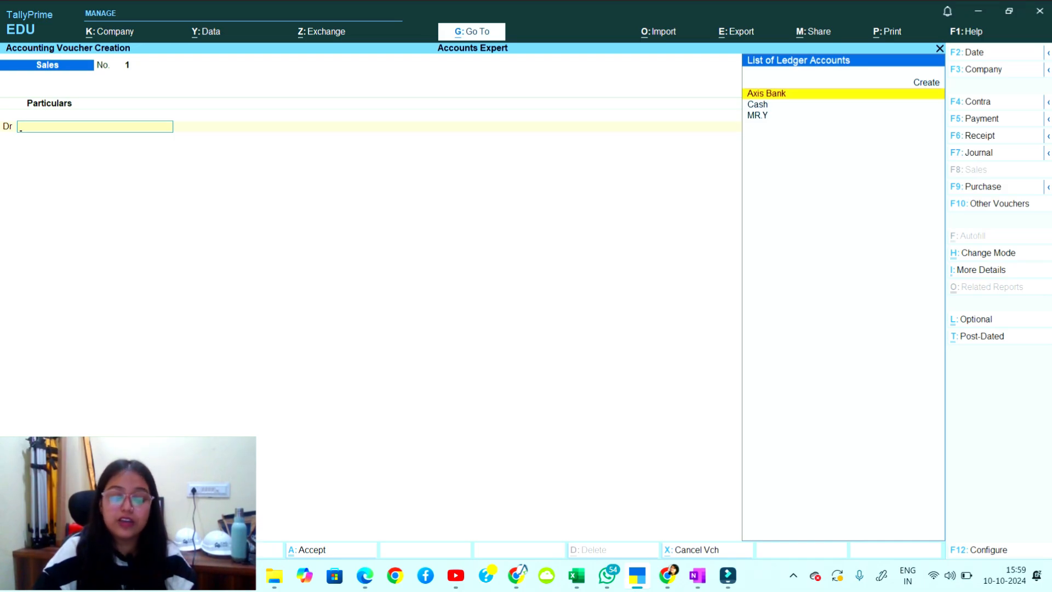
{"action": "key", "text": "Up"}
Create ledger Mr.Z under Sundry Debtors, keeping bill-by-bill balances on.
{"action": "key", "text": "Return"}
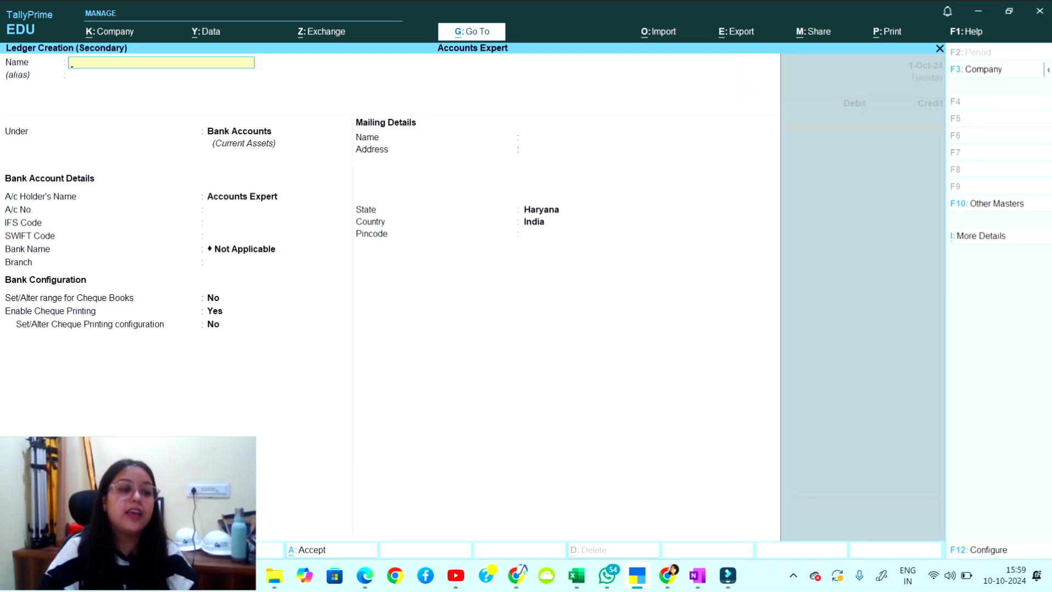
{"action": "type", "text": "Mr.Z"}
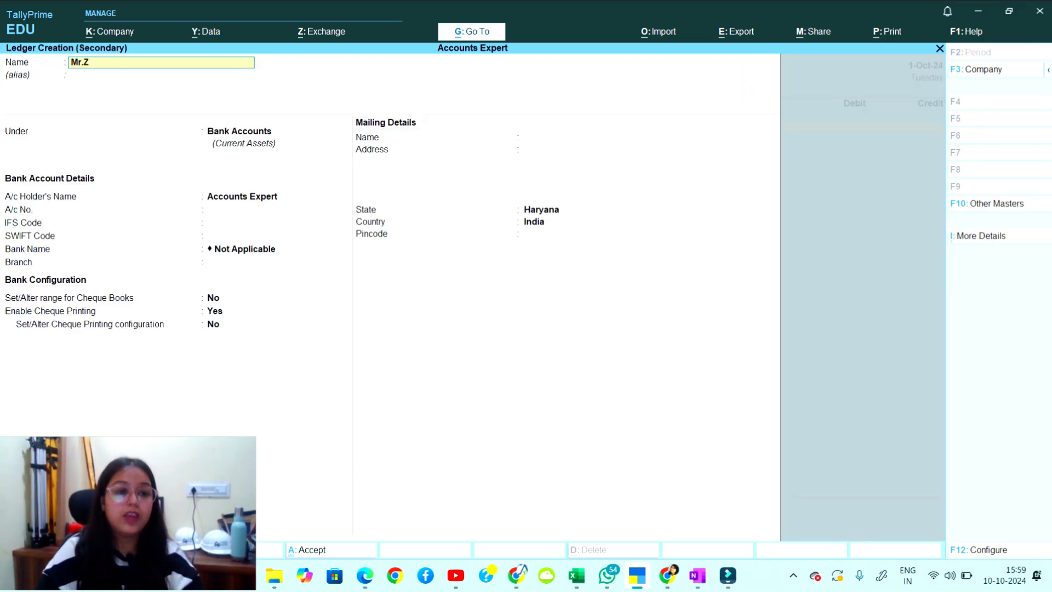
{"action": "key", "text": "Return"}
{"action": "key", "text": "Return"}
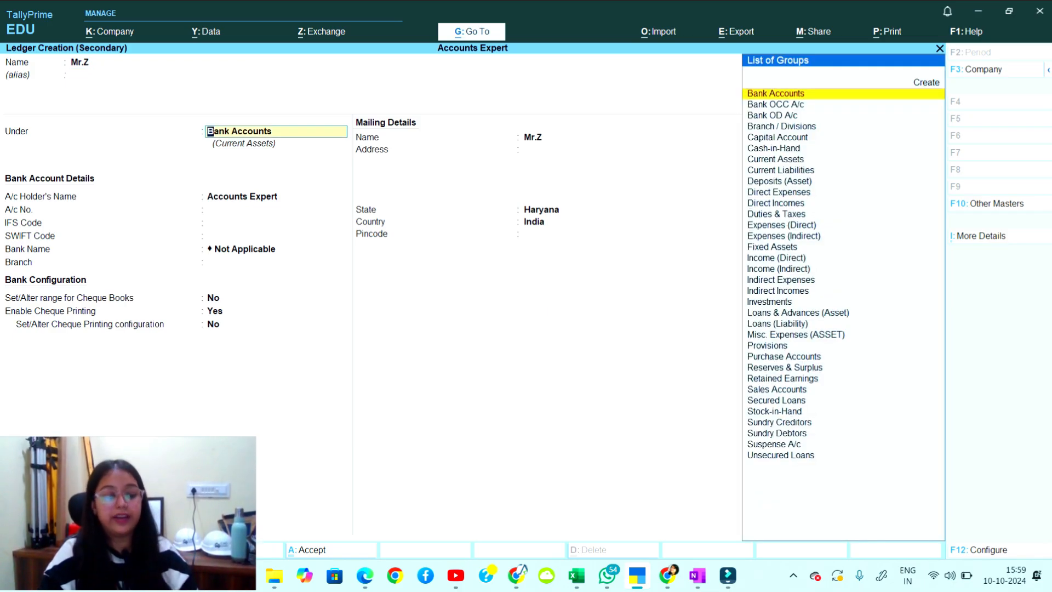
{"action": "type", "text": "De"}
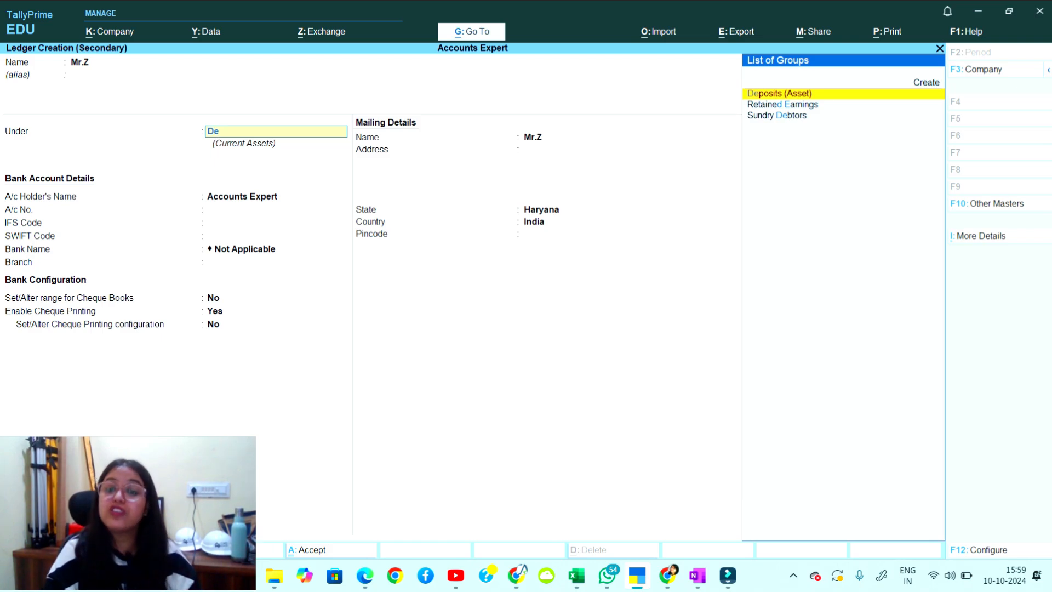
{"action": "key", "text": "Down"}
{"action": "key", "text": "Down"}
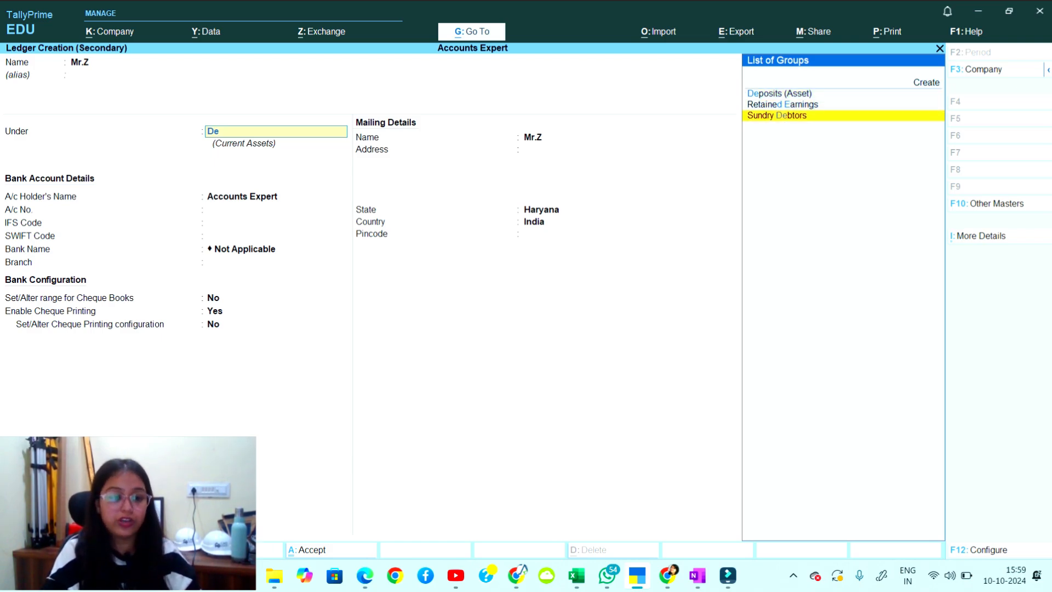
{"action": "key", "text": "Return"}
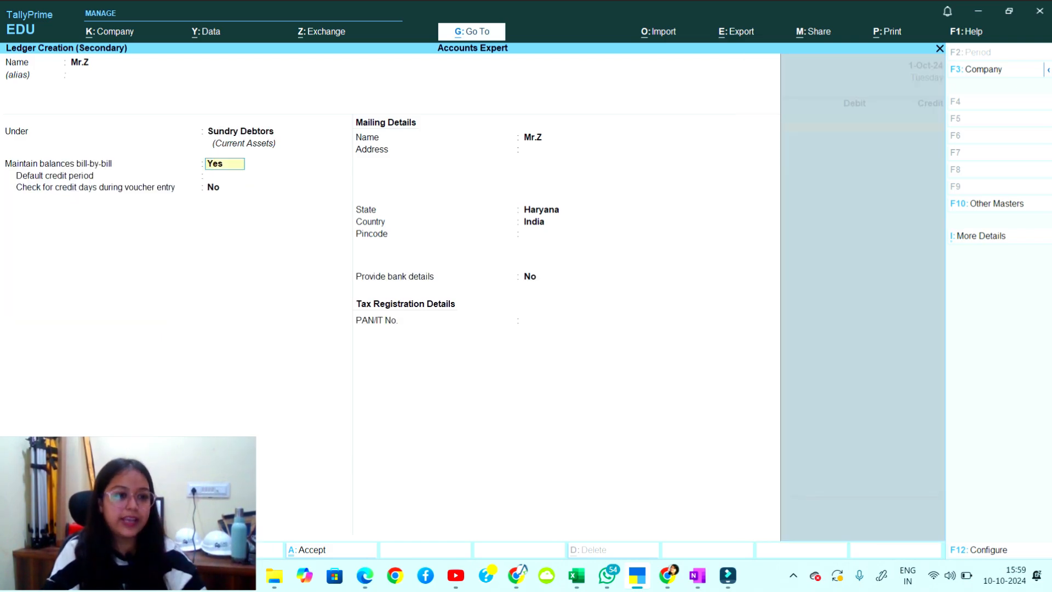
{"action": "key", "text": "Return"}
Give Mr.Z a 30-day credit period, address, state Haryana and pincode, then save the ledger.
{"action": "type", "text": "30days"}
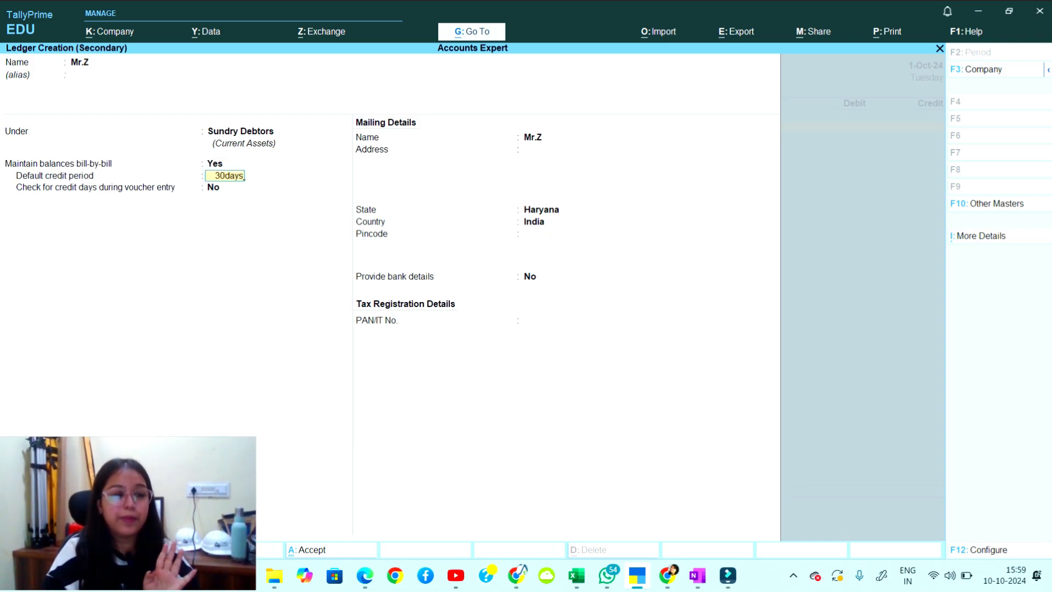
{"action": "key", "text": "Return"}
{"action": "key", "text": "Return"}
{"action": "key", "text": "Return"}
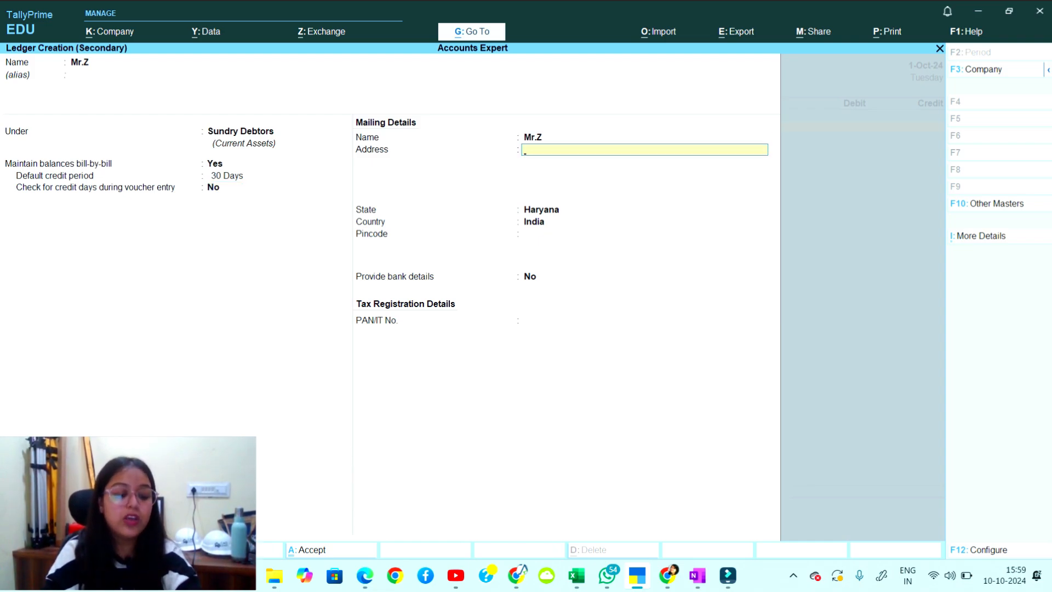
{"action": "type", "text": "Rewari"}
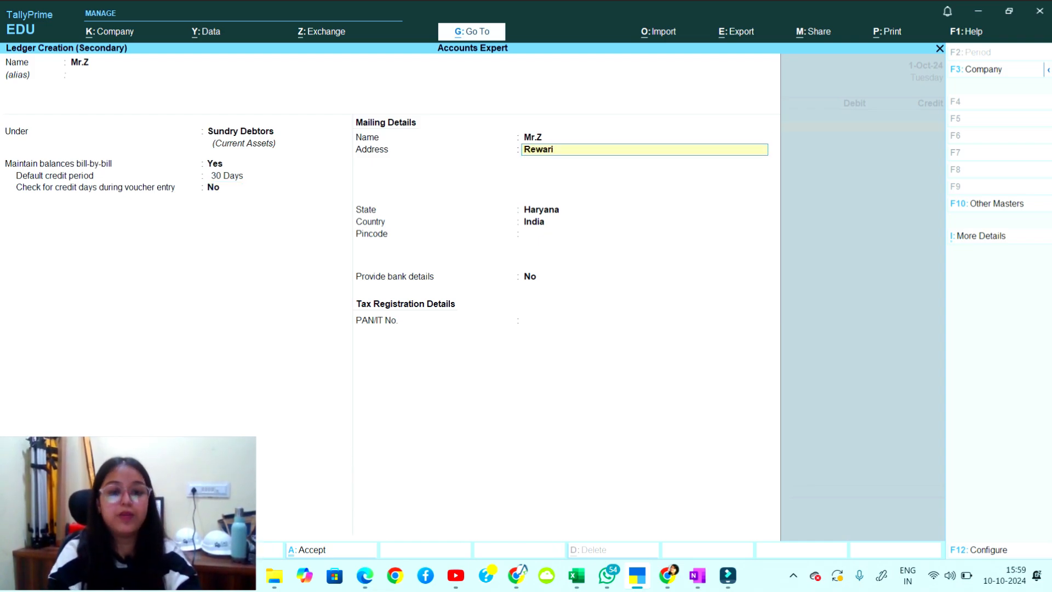
{"action": "key", "text": "Return"}
{"action": "key", "text": "Return"}
{"action": "key", "text": "Return"}
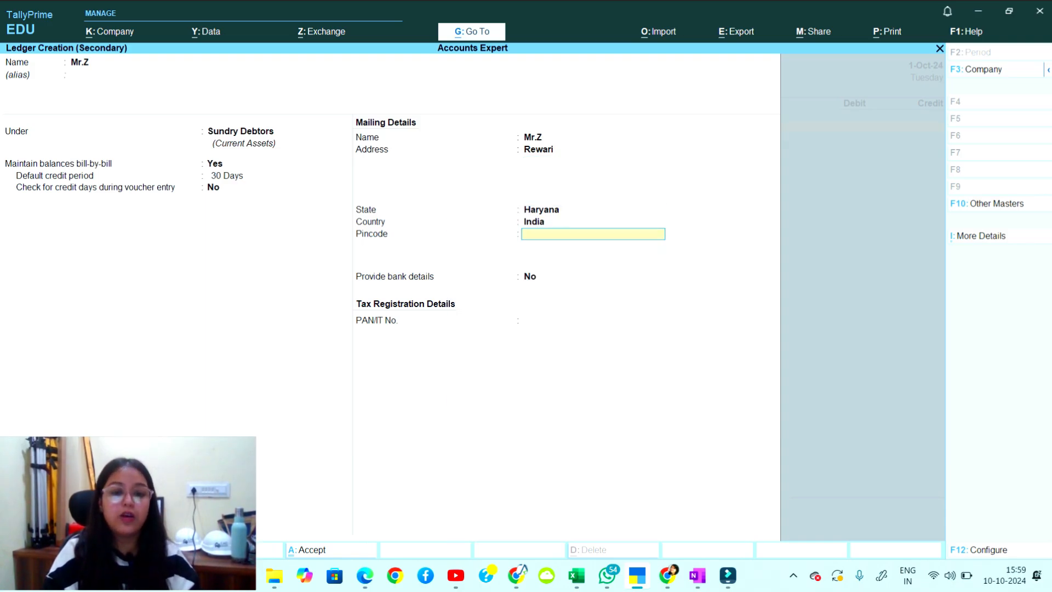
{"action": "type", "text": "1458641"}
{"action": "key", "text": "Return"}
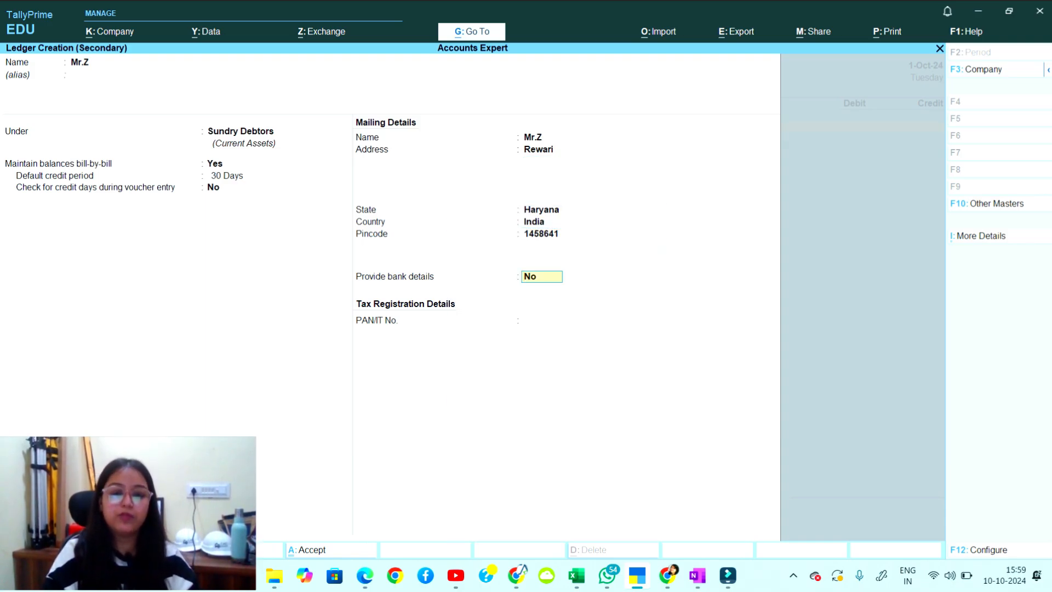
{"action": "key", "text": "Return"}
{"action": "key", "text": "Return"}
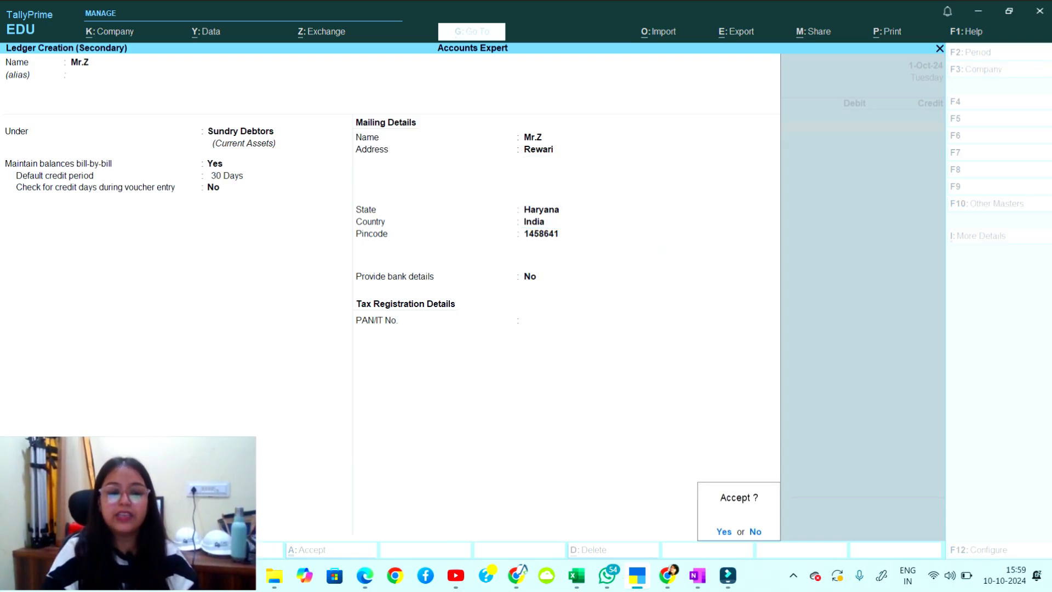
{"action": "key", "text": "Return"}
{"action": "key", "text": "Return"}
{"action": "key", "text": "Return"}
{"action": "key", "text": "Return"}
{"action": "key", "text": "Return"}
{"action": "key", "text": "Return"}
{"action": "key", "text": "Return"}
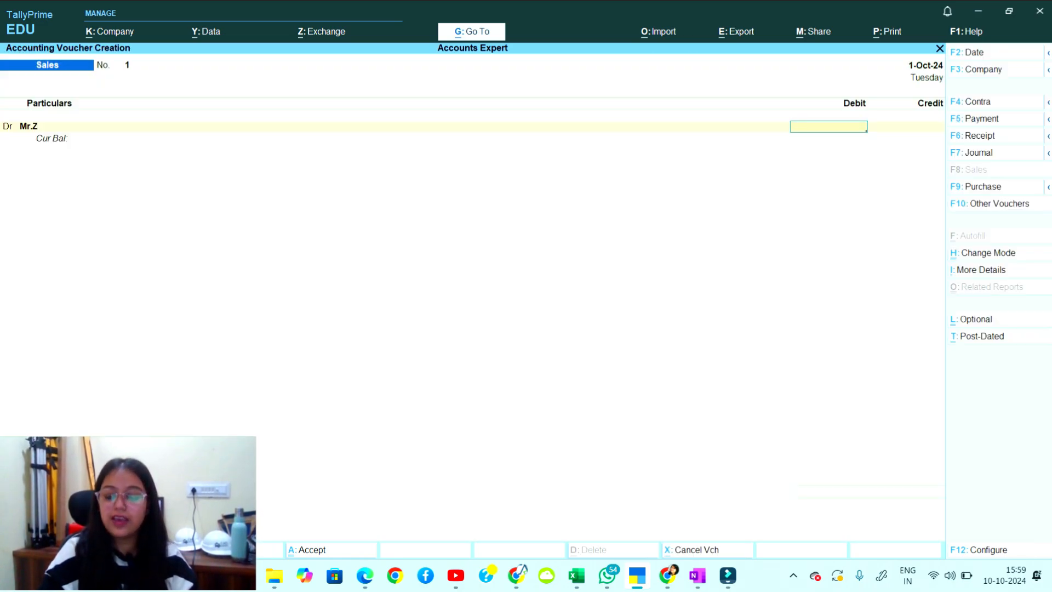
Debit Mr.Z 1,00,000 as a new bill reference and credit the Sales Account.
{"action": "type", "text": "1,00,000"}
{"action": "key", "text": "Return"}
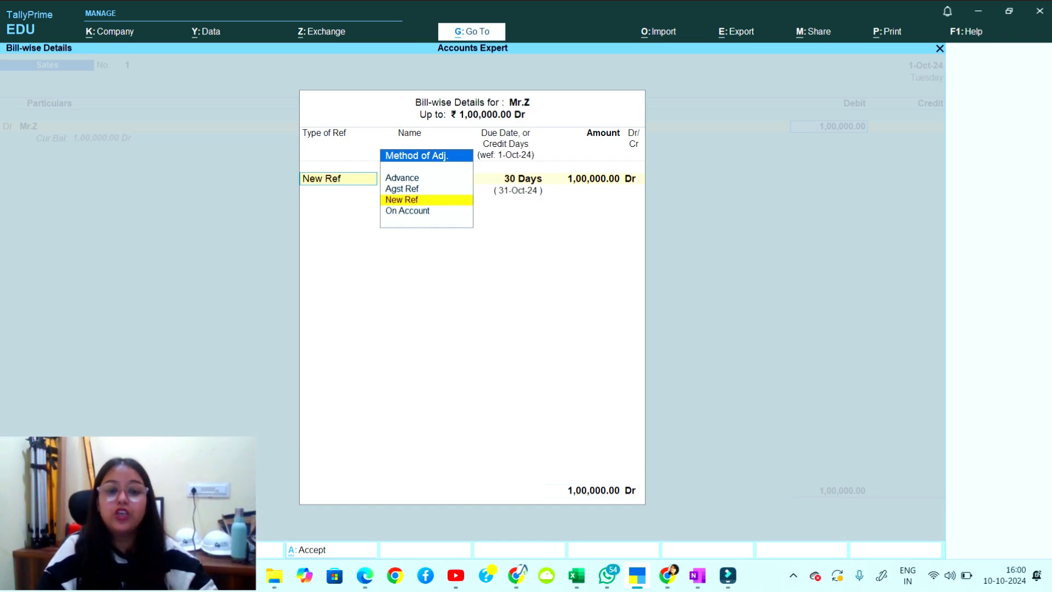
{"action": "key", "text": "Return"}
{"action": "key", "text": "Return"}
{"action": "key", "text": "Return"}
{"action": "key", "text": "Return"}
{"action": "key", "text": "Return"}
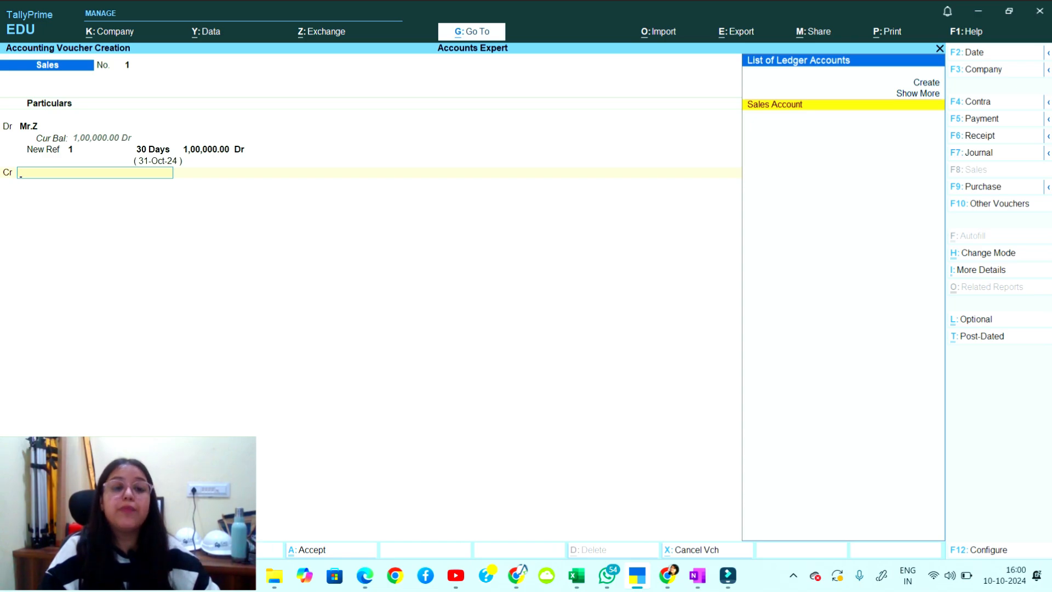
{"action": "key", "text": "Return"}
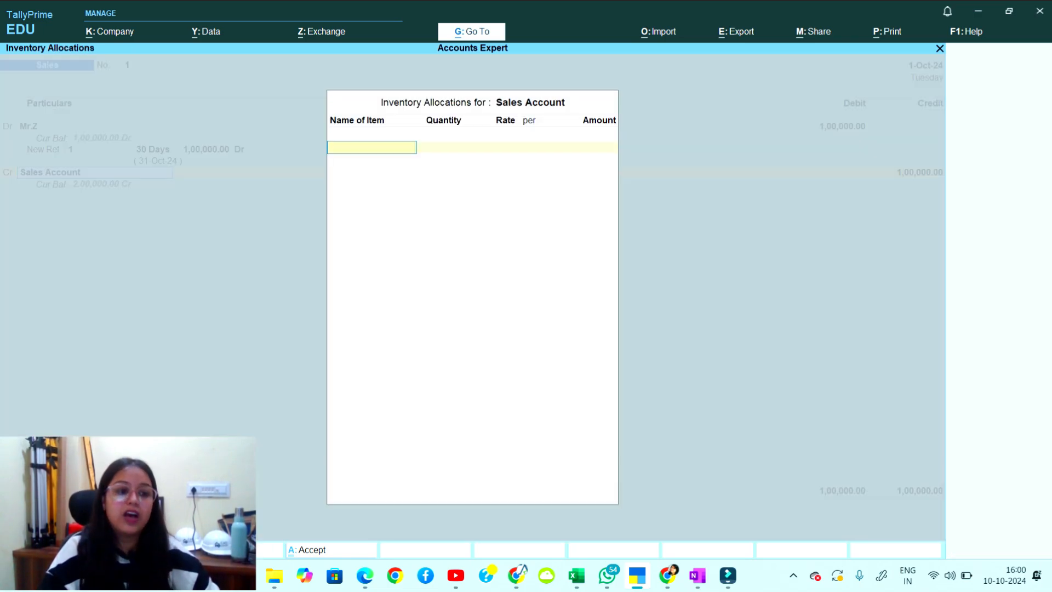
Allocate 20 pcs Shoes at 5,000, save the voucher, and quit to Gateway of Tally.
{"action": "type", "text": "Shoes"}
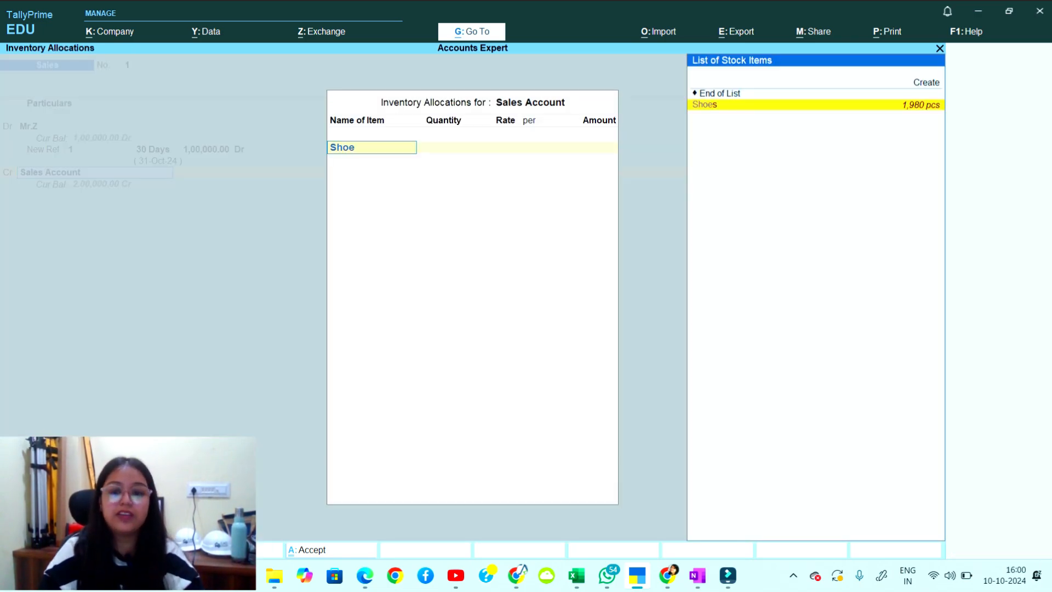
{"action": "key", "text": "Return"}
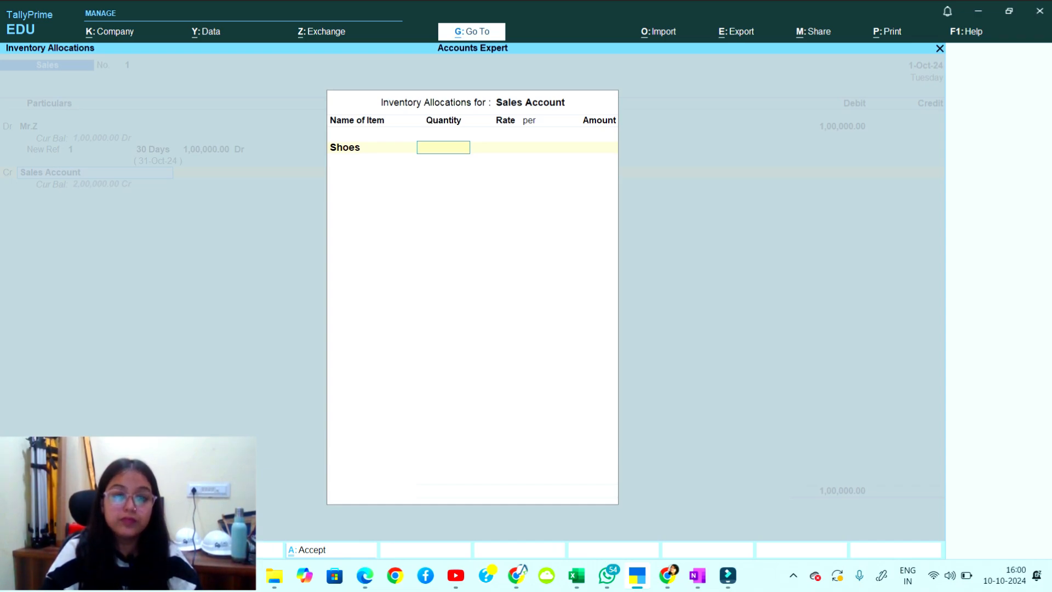
{"action": "type", "text": "20"}
{"action": "key", "text": "Return"}
{"action": "key", "text": "Return"}
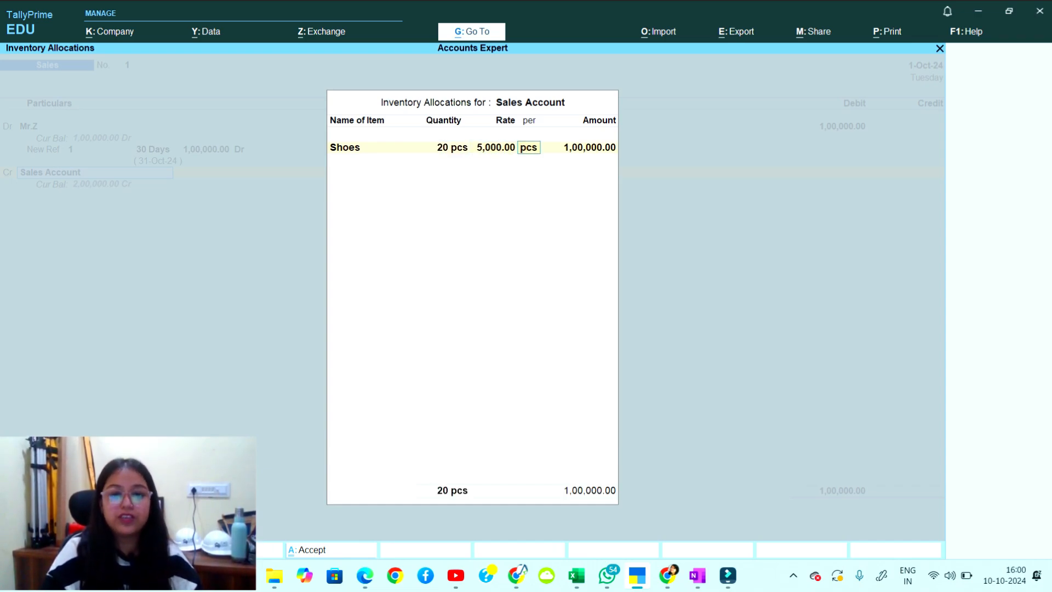
{"action": "key", "text": "Return"}
{"action": "key", "text": "Return"}
{"action": "key", "text": "Return"}
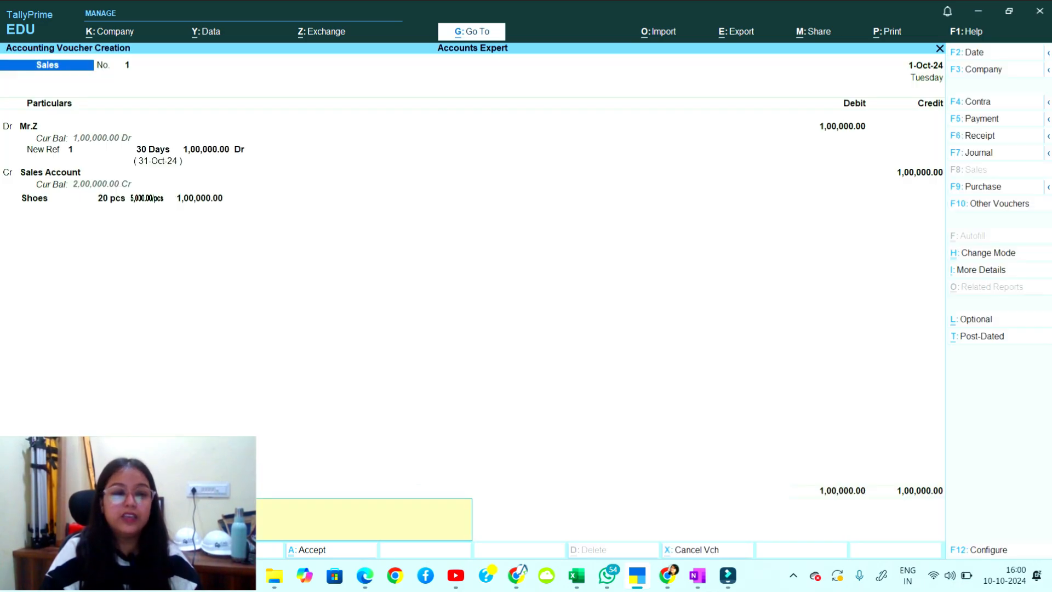
{"action": "key", "text": "Return"}
{"action": "key", "text": "Return"}
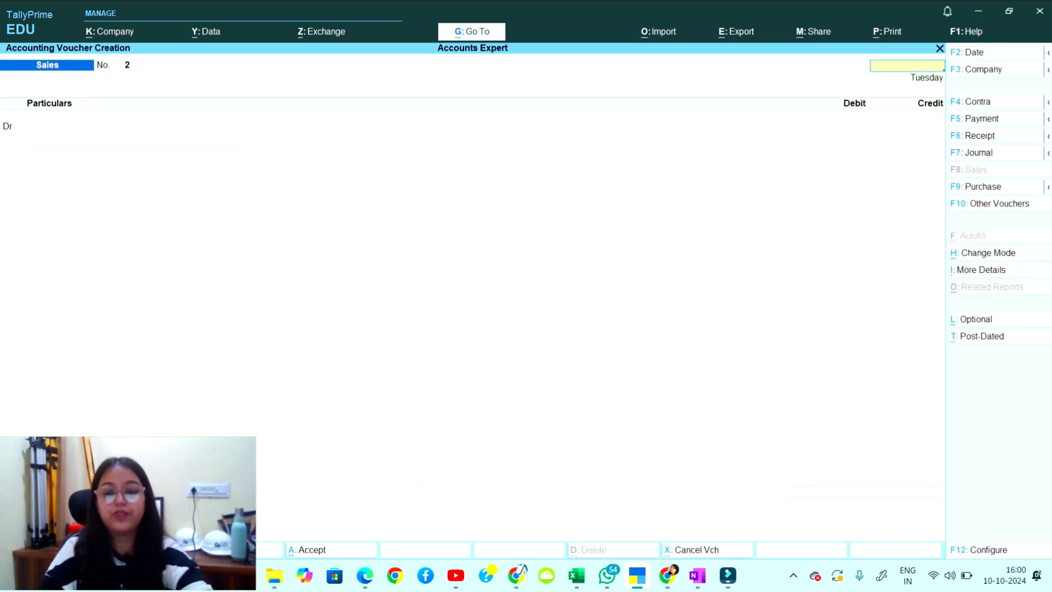
{"action": "key", "text": "Escape"}
{"action": "key", "text": "Return"}
Open the Day Book, highlight Mr.Z's 1,00,000 Sales voucher No. 1, and switch to OneNote.
{"action": "key", "text": "Down"}
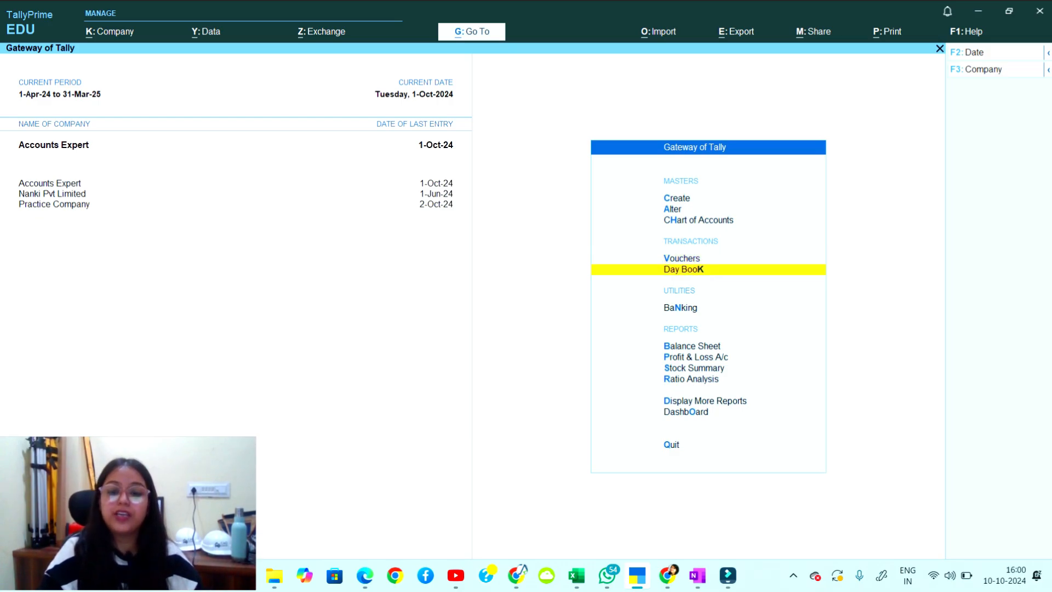
{"action": "key", "text": "Return"}
{"action": "key", "text": "Down"}
{"action": "key", "text": "Down"}
{"action": "key", "text": "Down"}
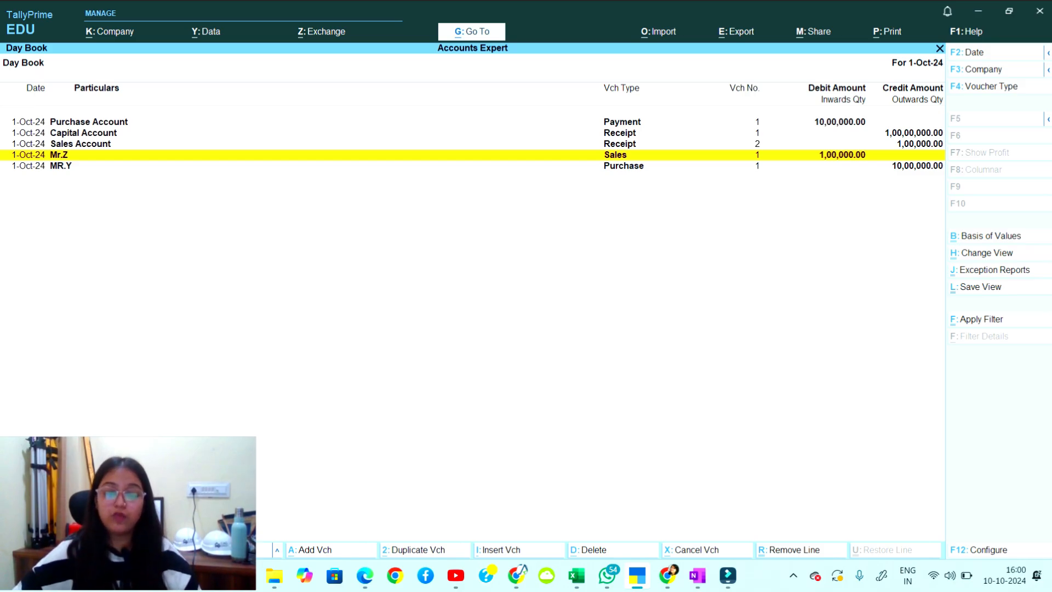
{"action": "left_click", "coordinate": [697, 575]}
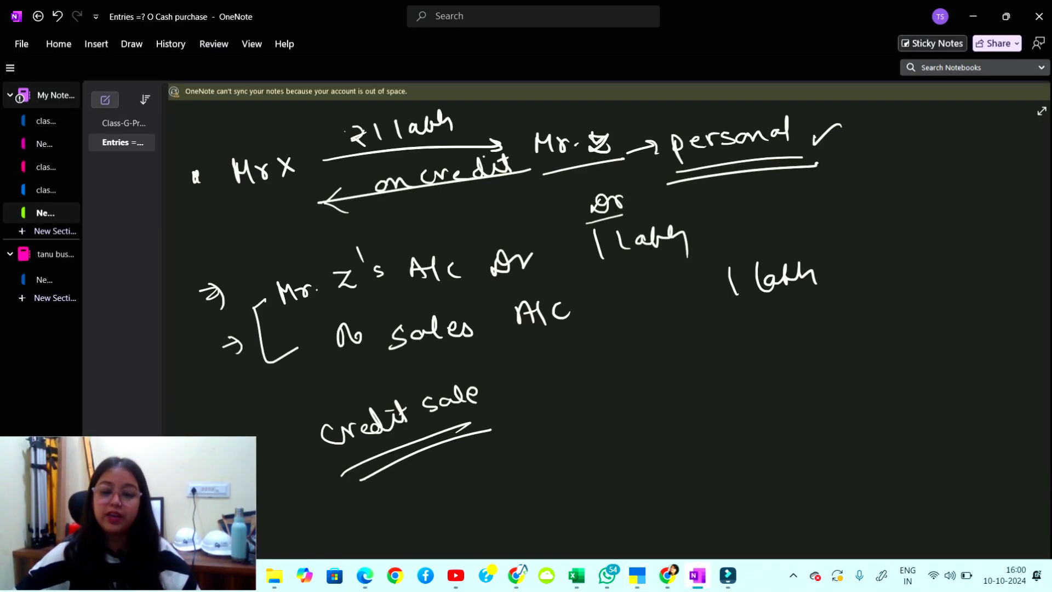
On a blank area, handwrite the list: Capital Introduce, Cash P, Cr P, Ca sale.
{"action": "scroll", "coordinate": [176, 132], "scroll_direction": "down", "scroll_amount": 10}
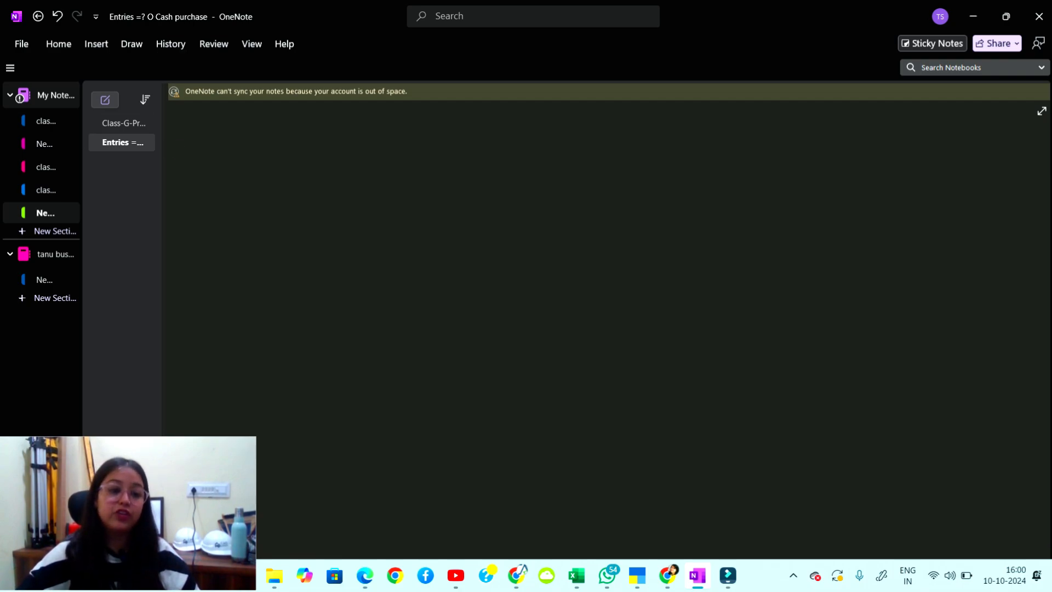
{"action": "mouse_move", "coordinate": [236, 135]}
{"action": "left_mouse_down"}
{"action": "mouse_move", "coordinate": [222, 160]}
{"action": "mouse_move", "coordinate": [249, 178]}
{"action": "mouse_move", "coordinate": [305, 131]}
{"action": "mouse_move", "coordinate": [341, 156]}
{"action": "mouse_move", "coordinate": [411, 133]}
{"action": "mouse_move", "coordinate": [481, 155]}
{"action": "left_mouse_up"}
{"action": "mouse_move", "coordinate": [192, 204]}
{"action": "left_mouse_down"}
{"action": "mouse_move", "coordinate": [195, 214]}
{"action": "mouse_move", "coordinate": [258, 220]}
{"action": "left_mouse_up"}
{"action": "mouse_move", "coordinate": [276, 189]}
{"action": "left_mouse_down"}
{"action": "mouse_move", "coordinate": [293, 219]}
{"action": "mouse_move", "coordinate": [327, 218]}
{"action": "left_mouse_up"}
{"action": "left_click_drag", "start_coordinate": [345, 208], "coordinate": [357, 202]}
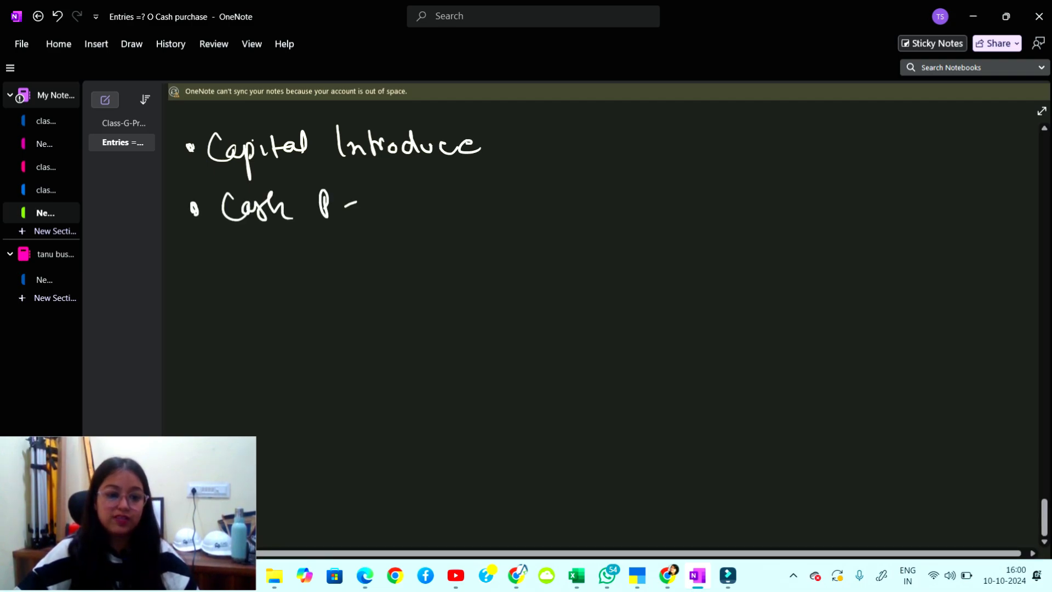
{"action": "left_click_drag", "start_coordinate": [197, 263], "coordinate": [244, 273]}
{"action": "mouse_move", "coordinate": [257, 257]}
{"action": "left_mouse_down"}
{"action": "mouse_move", "coordinate": [338, 252]}
{"action": "mouse_move", "coordinate": [368, 233]}
{"action": "left_mouse_up"}
{"action": "left_click_drag", "start_coordinate": [368, 233], "coordinate": [360, 249]}
{"action": "left_click_drag", "start_coordinate": [204, 327], "coordinate": [214, 335]}
{"action": "left_click_drag", "start_coordinate": [258, 310], "coordinate": [256, 332]}
{"action": "left_click_drag", "start_coordinate": [271, 320], "coordinate": [399, 317]}
{"action": "mouse_move", "coordinate": [409, 296]}
{"action": "left_mouse_down"}
{"action": "mouse_move", "coordinate": [412, 316]}
{"action": "mouse_move", "coordinate": [434, 306]}
{"action": "left_mouse_up"}
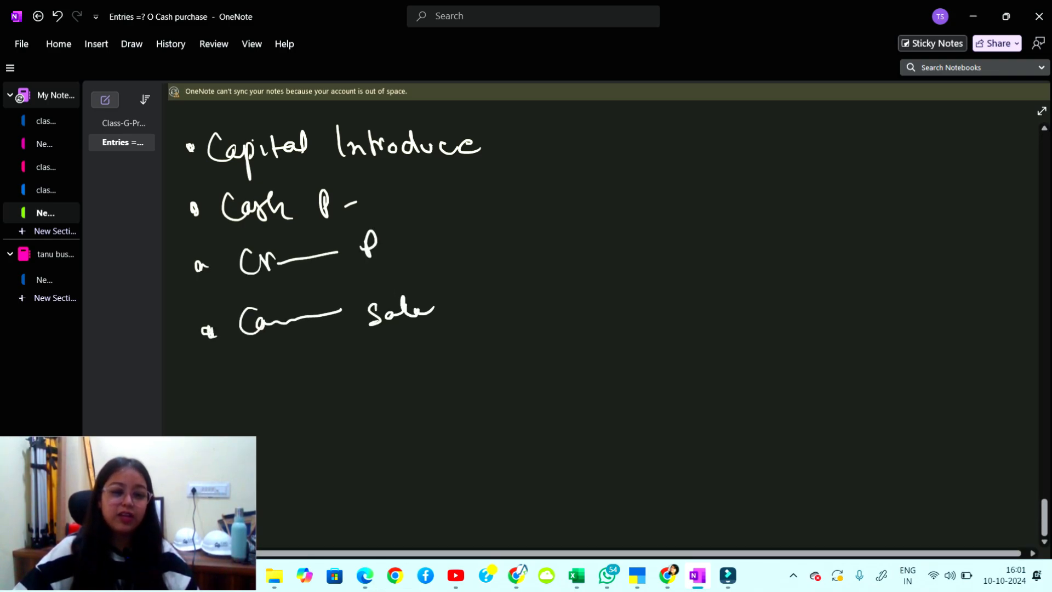
Add a 'Credit Sale.' bullet at the top right of the page.
{"action": "mouse_move", "coordinate": [577, 144]}
{"action": "left_mouse_down"}
{"action": "mouse_move", "coordinate": [622, 171]}
{"action": "mouse_move", "coordinate": [638, 174]}
{"action": "mouse_move", "coordinate": [663, 156]}
{"action": "mouse_move", "coordinate": [684, 175]}
{"action": "left_mouse_up"}
{"action": "mouse_move", "coordinate": [694, 165]}
{"action": "left_mouse_down"}
{"action": "mouse_move", "coordinate": [699, 149]}
{"action": "mouse_move", "coordinate": [719, 170]}
{"action": "left_mouse_up"}
{"action": "mouse_move", "coordinate": [720, 144]}
{"action": "left_mouse_down"}
{"action": "mouse_move", "coordinate": [728, 167]}
{"action": "mouse_move", "coordinate": [748, 174]}
{"action": "left_mouse_up"}
{"action": "left_click_drag", "start_coordinate": [779, 165], "coordinate": [810, 169]}
{"action": "left_click_drag", "start_coordinate": [818, 163], "coordinate": [838, 169]}
{"action": "left_click", "coordinate": [887, 164]}
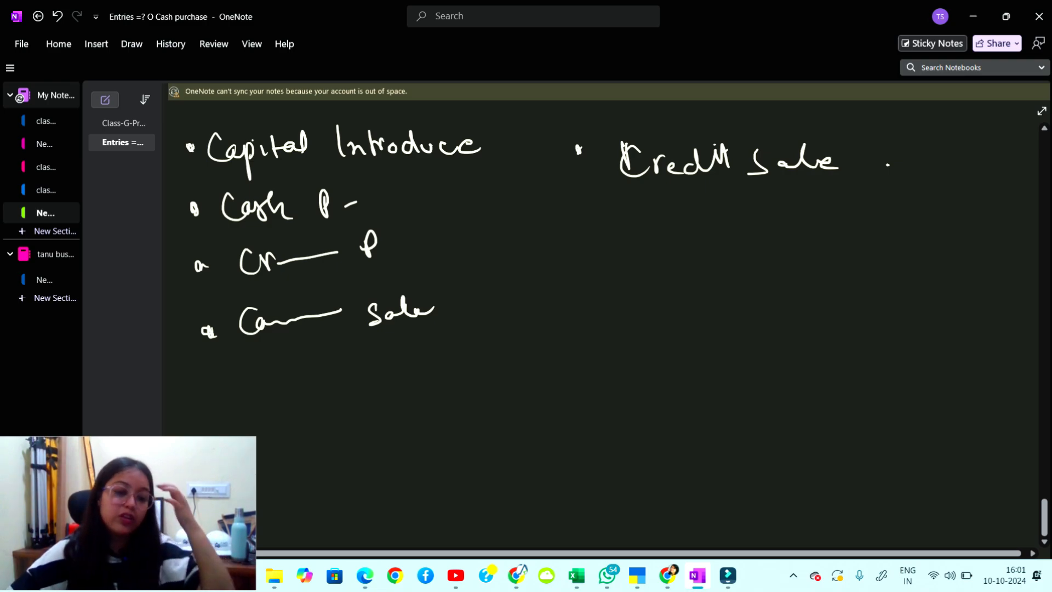
Tick all five items and write a circled, double-underlined 5 with a bracket and arrow.
{"action": "left_click_drag", "start_coordinate": [184, 145], "coordinate": [212, 135]}
{"action": "left_click_drag", "start_coordinate": [185, 204], "coordinate": [223, 196]}
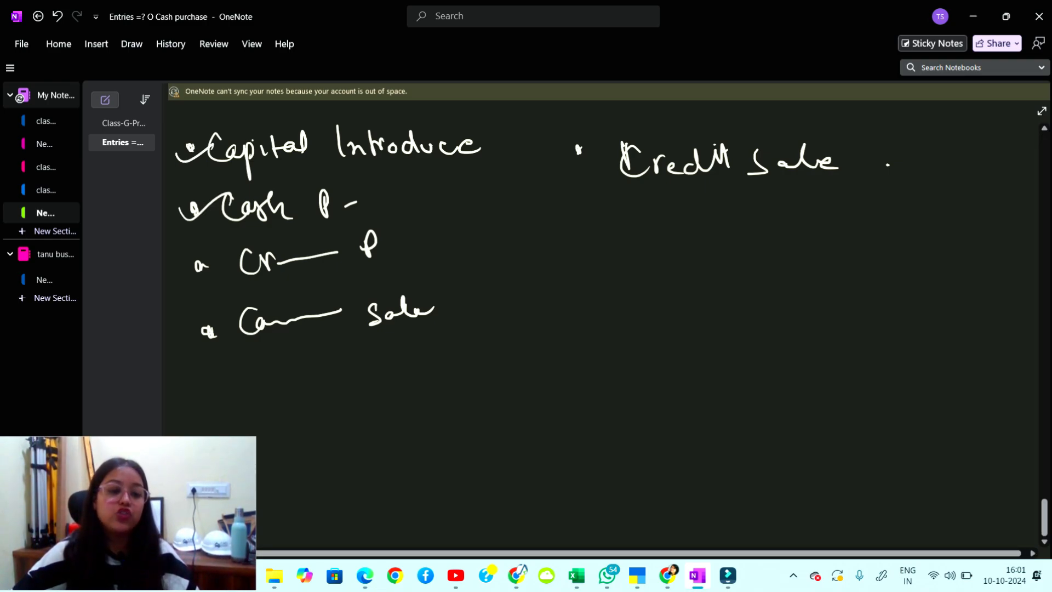
{"action": "left_click_drag", "start_coordinate": [187, 288], "coordinate": [239, 259]}
{"action": "left_click_drag", "start_coordinate": [183, 343], "coordinate": [255, 302]}
{"action": "mouse_move", "coordinate": [550, 147]}
{"action": "left_mouse_down"}
{"action": "mouse_move", "coordinate": [575, 158]}
{"action": "mouse_move", "coordinate": [613, 130]}
{"action": "left_mouse_up"}
{"action": "mouse_move", "coordinate": [529, 227]}
{"action": "left_mouse_down"}
{"action": "mouse_move", "coordinate": [548, 226]}
{"action": "mouse_move", "coordinate": [530, 245]}
{"action": "left_mouse_up"}
{"action": "left_click_drag", "start_coordinate": [545, 209], "coordinate": [523, 218]}
{"action": "left_click_drag", "start_coordinate": [528, 279], "coordinate": [622, 261]}
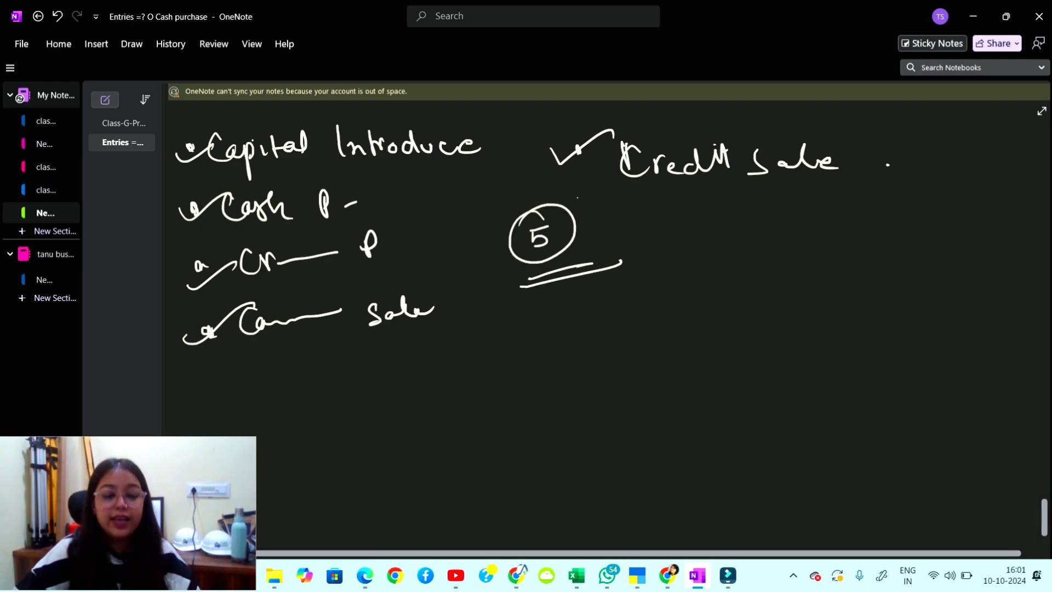
{"action": "mouse_move", "coordinate": [578, 194]}
{"action": "left_mouse_down"}
{"action": "mouse_move", "coordinate": [589, 245]}
{"action": "mouse_move", "coordinate": [622, 215]}
{"action": "mouse_move", "coordinate": [617, 223]}
{"action": "left_mouse_up"}
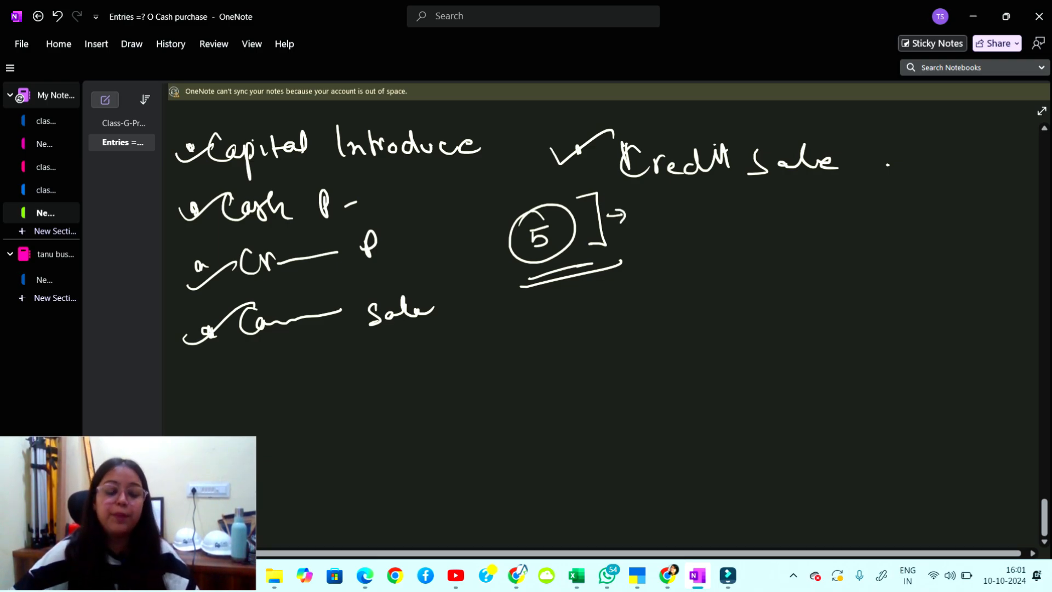
{"action": "left_click_drag", "start_coordinate": [538, 319], "coordinate": [540, 328]}
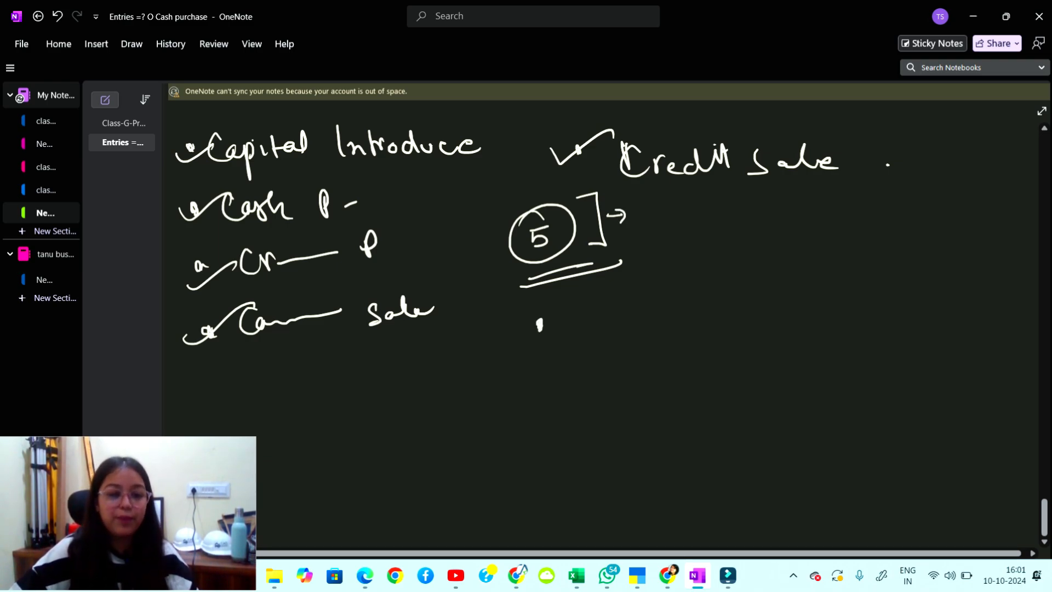